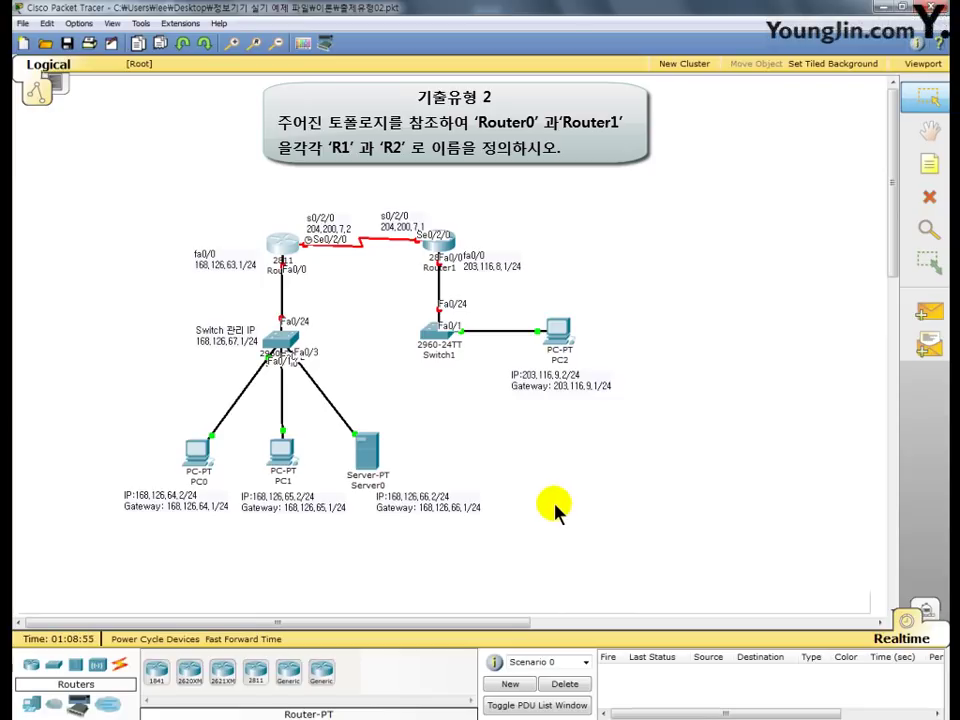
- Open Router0's console and enter global configuration mode with en and conf t
click(281, 246)
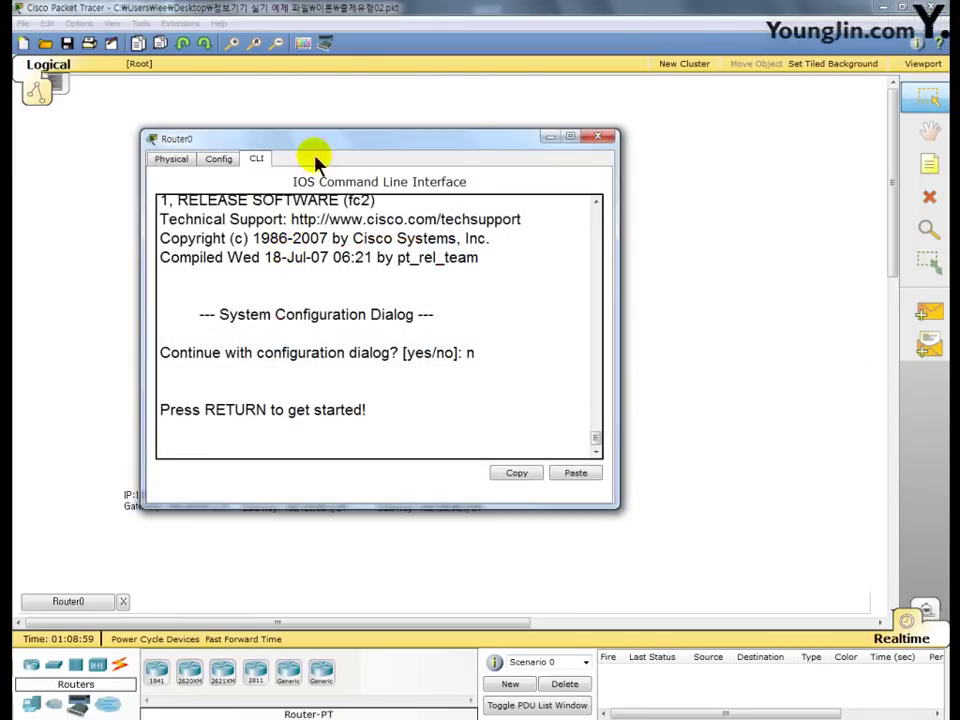
drag(315, 140, 392, 60)
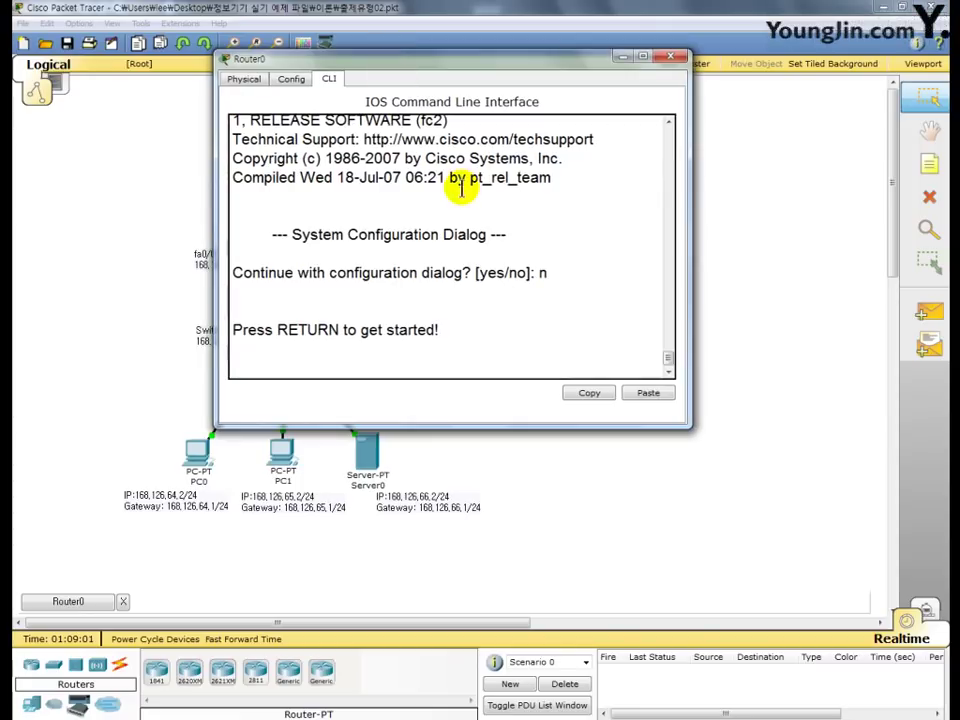
key(Return)
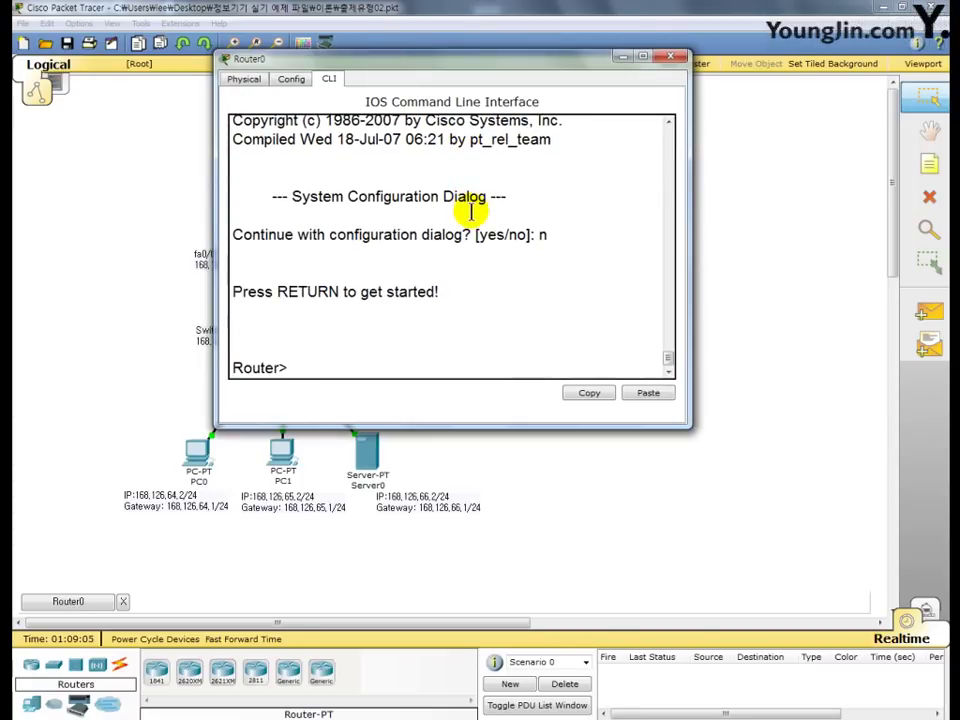
text(en)
key(Return)
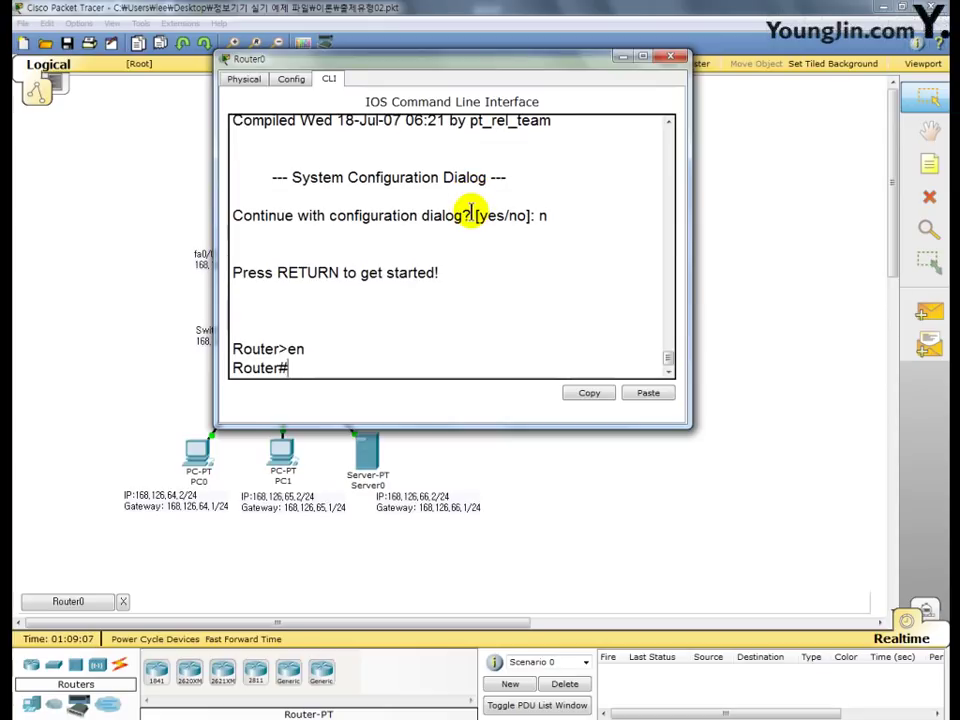
text(conf  t)
key(Return)
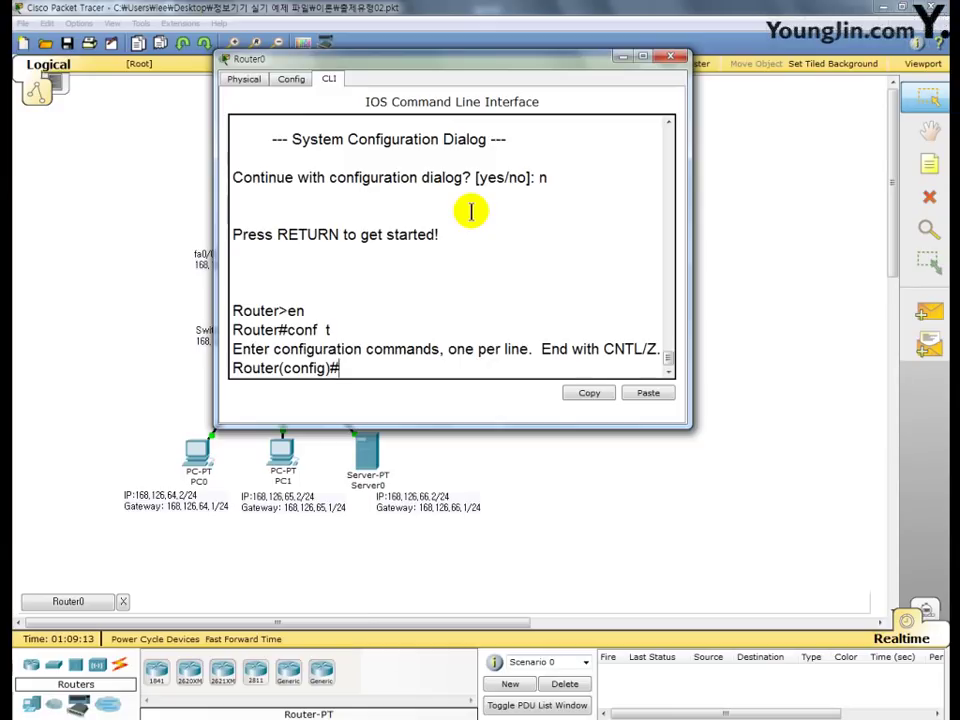
- Set the router's hostname to R1 and close its window
text(host R1)
key(Return)
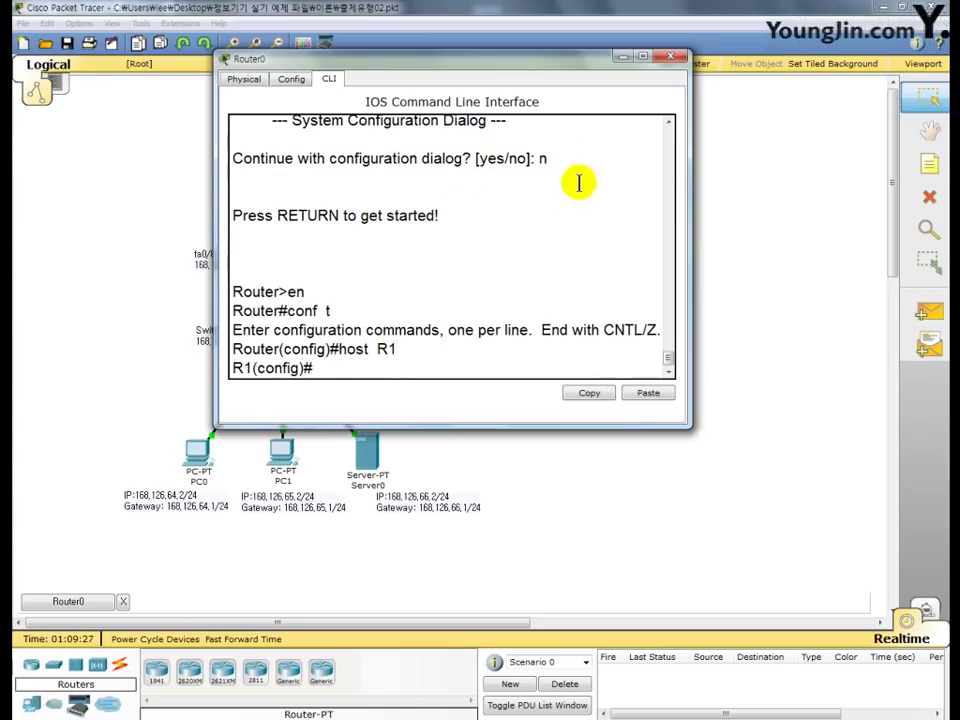
click(671, 57)
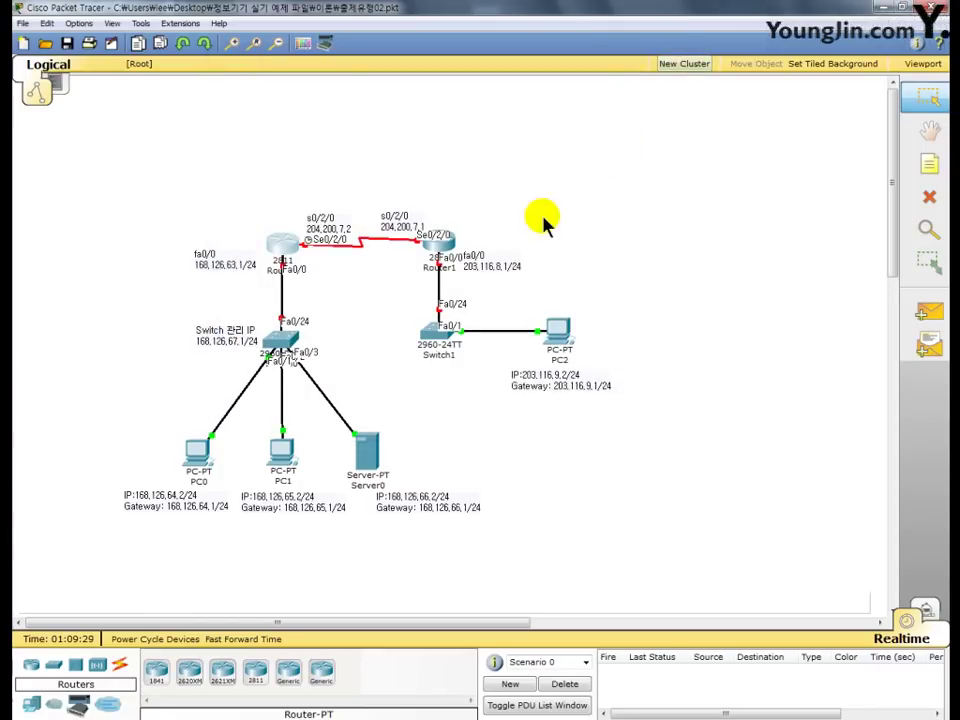
- Open Router1's CLI and enter global configuration mode with en and conf t
click(452, 250)
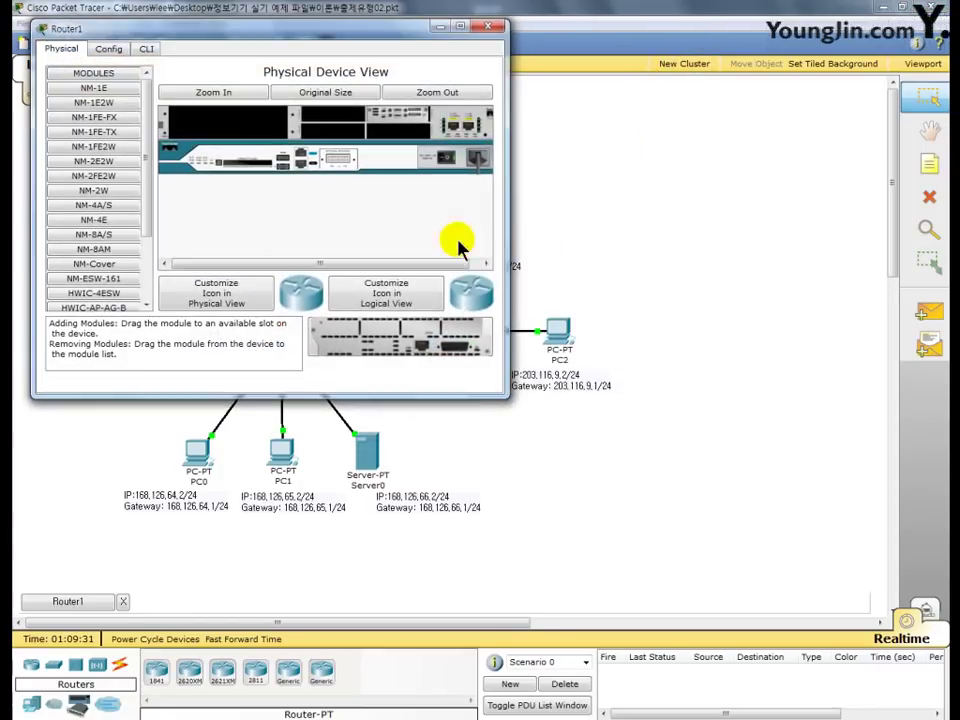
click(148, 50)
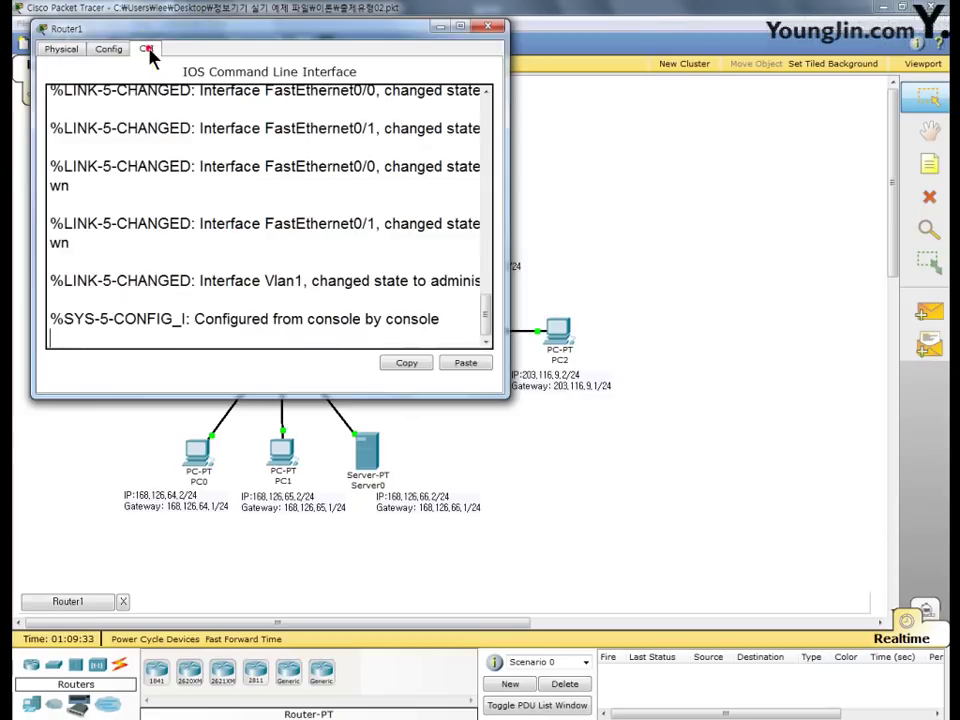
drag(163, 31, 368, 28)
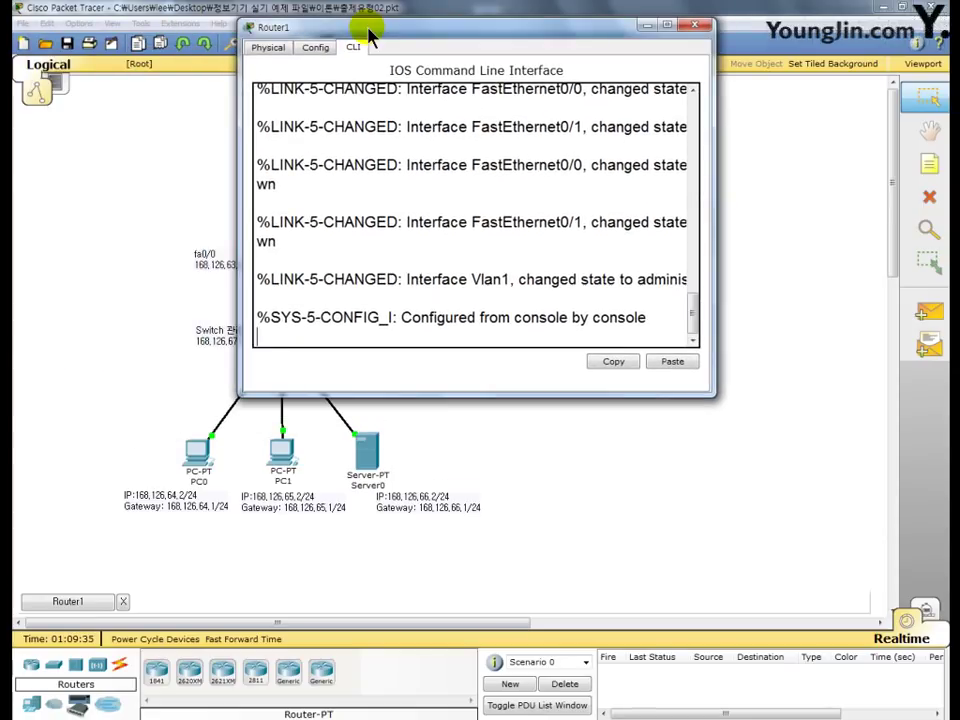
key(Return)
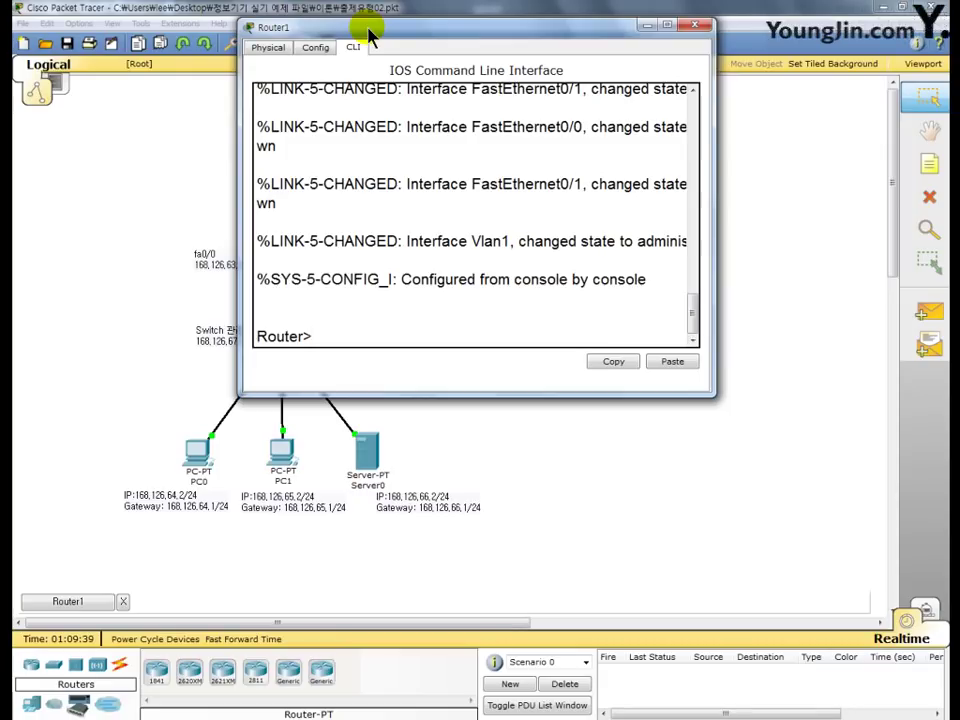
text(en)
key(Return)
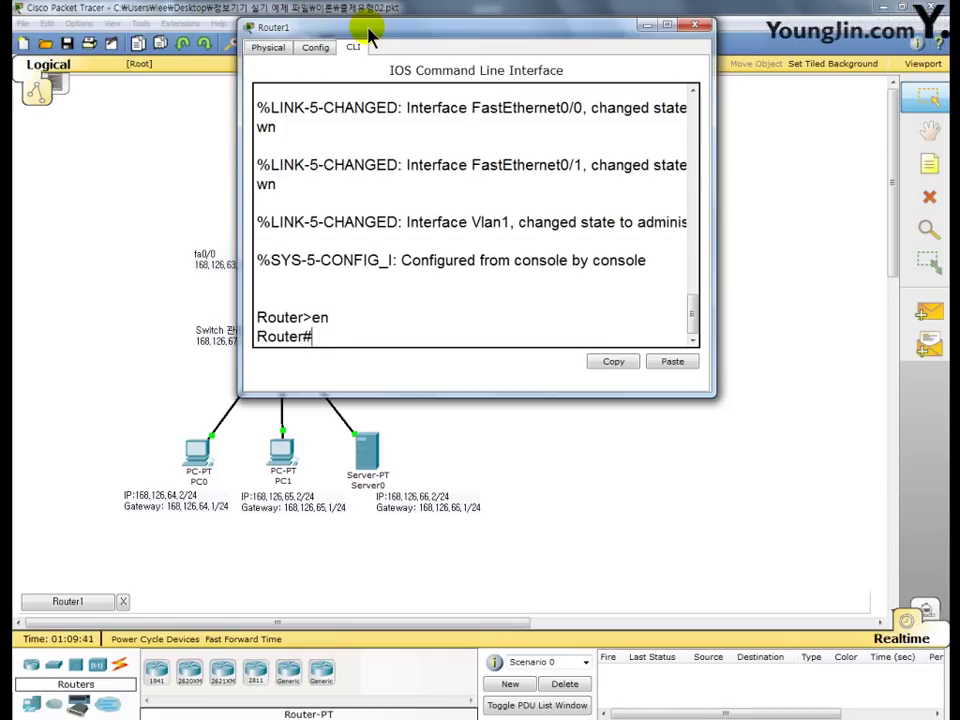
text(conf t)
key(Return)
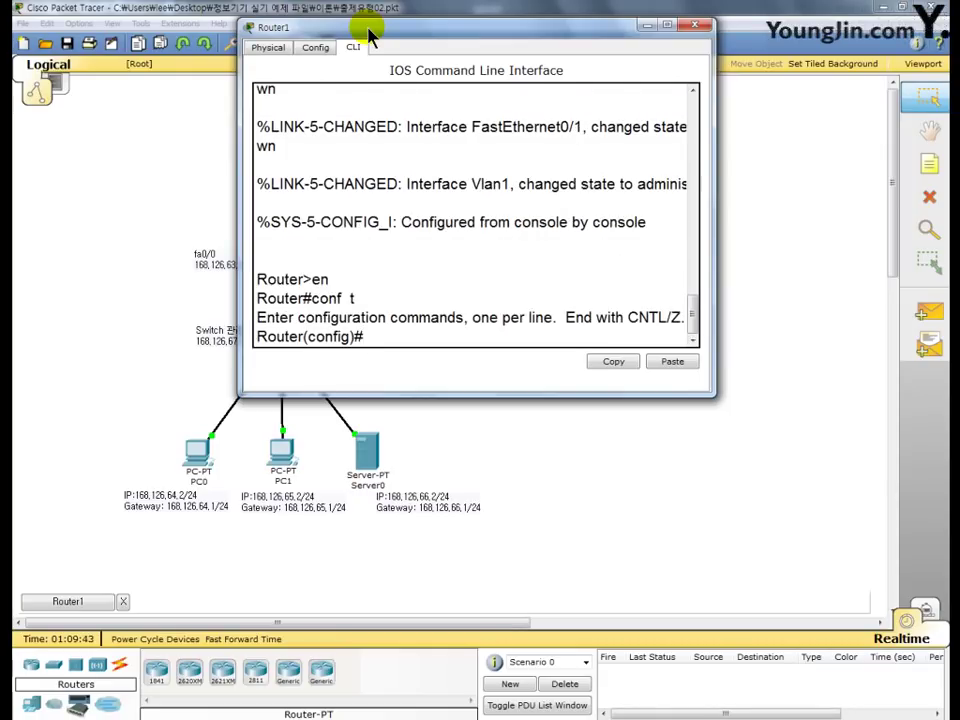
- Set Router1's hostname to R2 with host R2 and close its window
text(use\\\)
key(BackSpace)
key(BackSpace)
key(BackSpace)
key(BackSpace)
key(BackSpace)
key(BackSpace)
text(host R2)
key(Return)
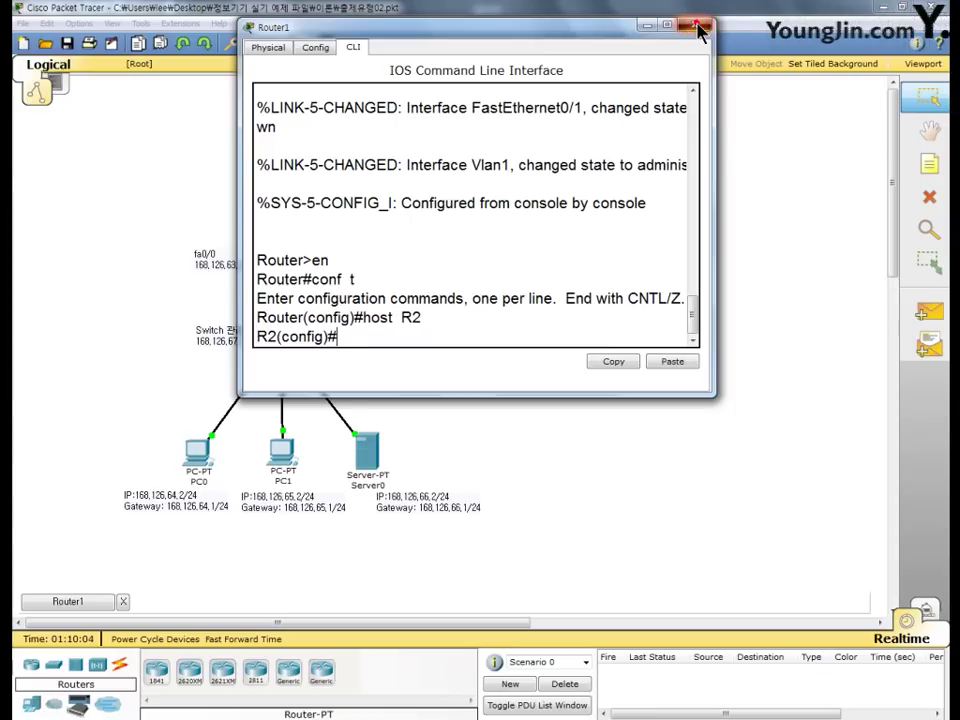
click(699, 29)
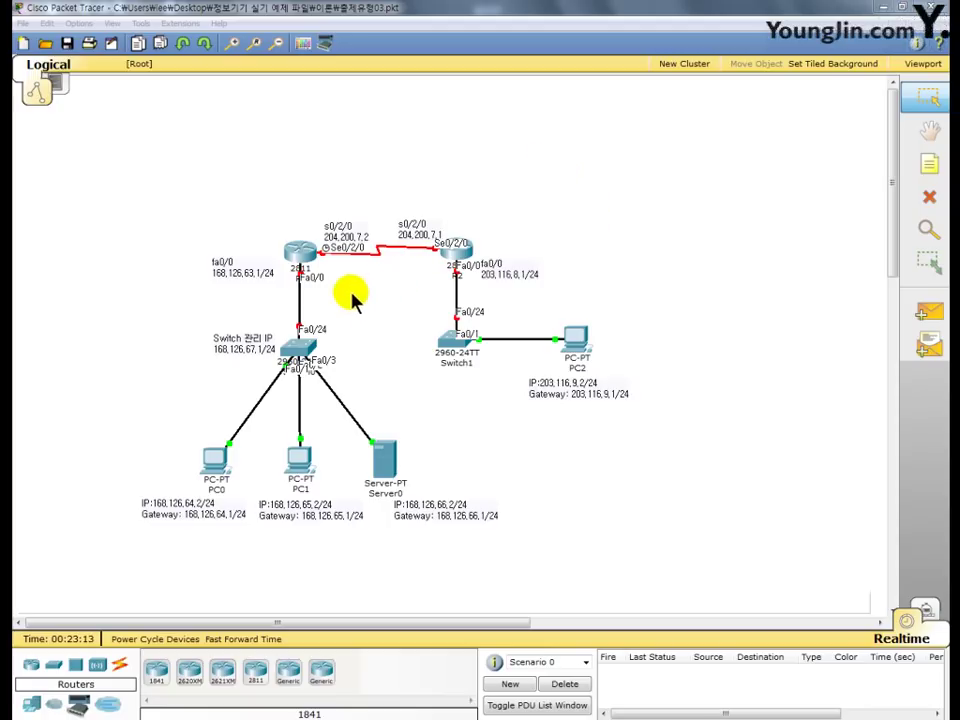
- Open R1's CLI and reach interface f0/0 configuration via en, conf t, int f0/0
click(300, 256)
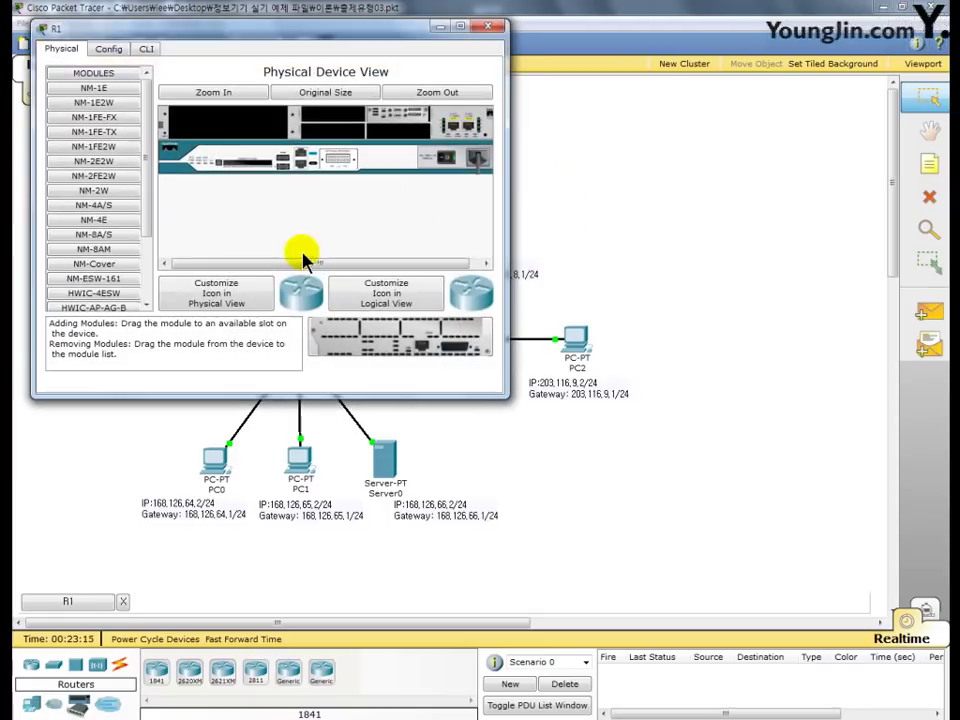
drag(240, 30, 460, 42)
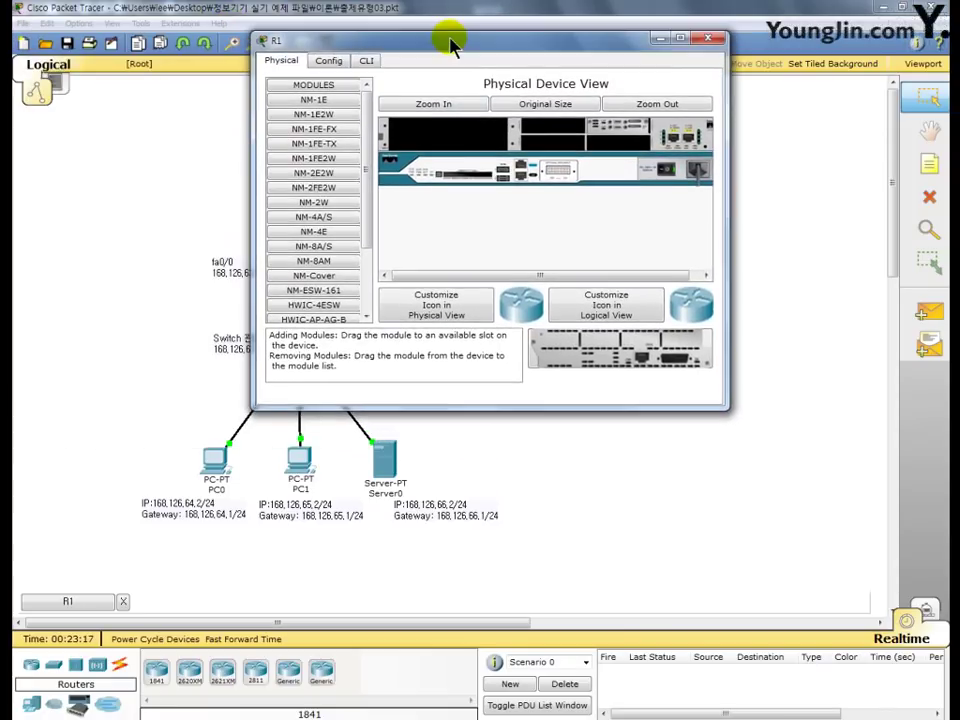
click(365, 62)
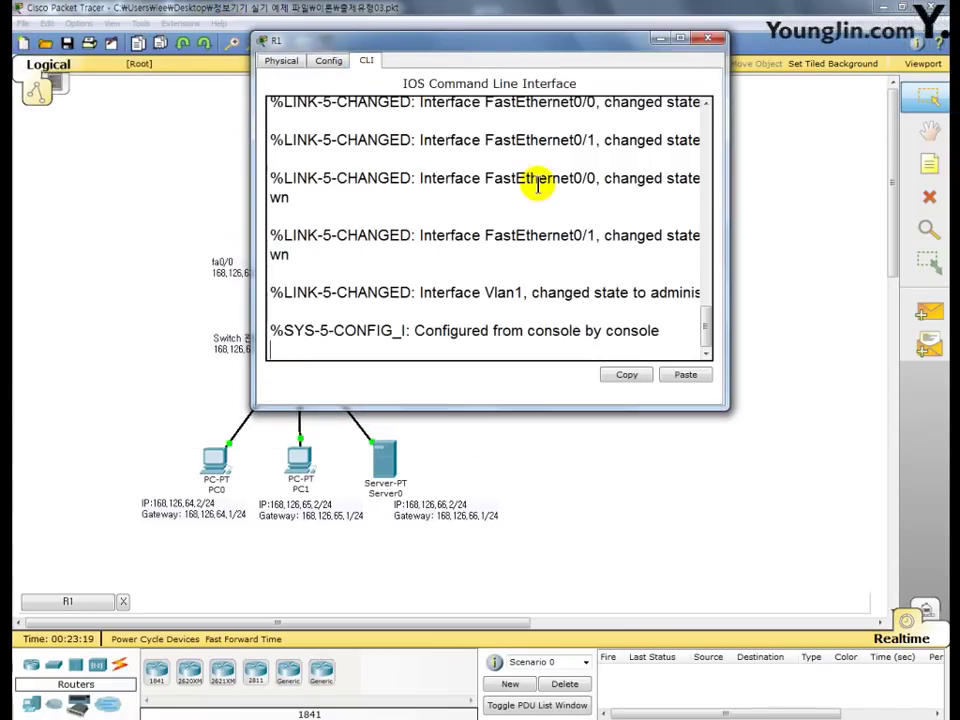
key(Return)
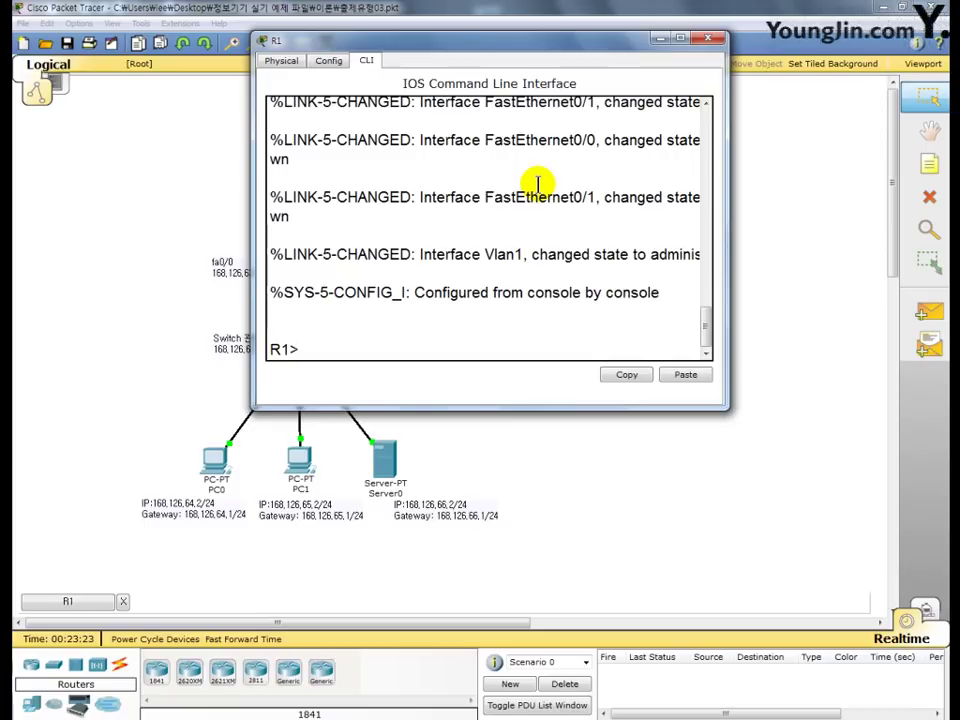
text(en)
key(Return)
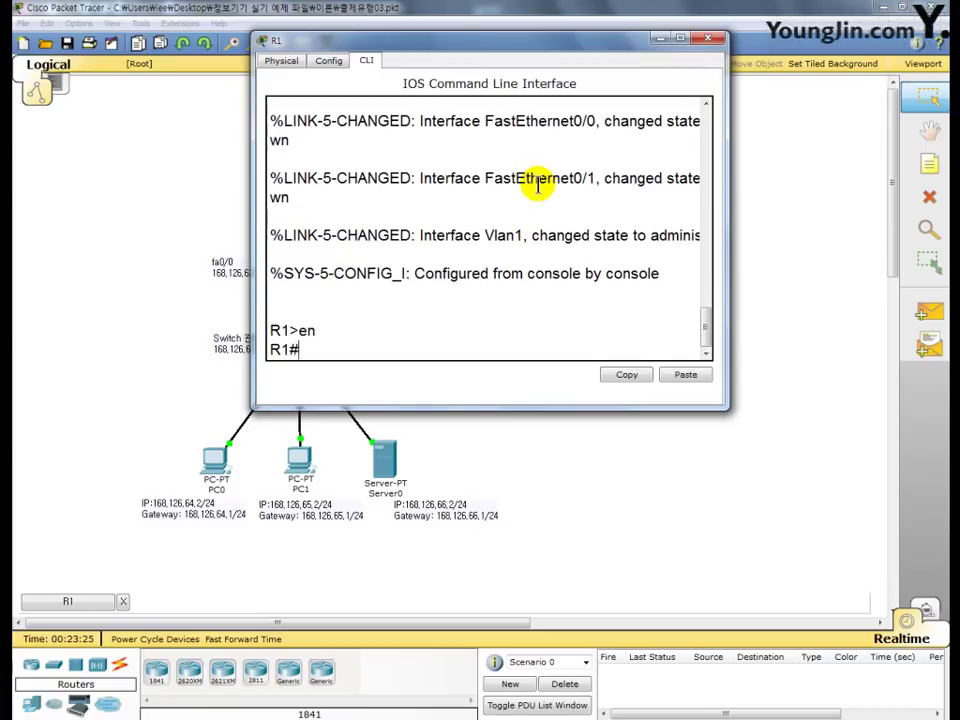
text(conf  t)
key(Return)
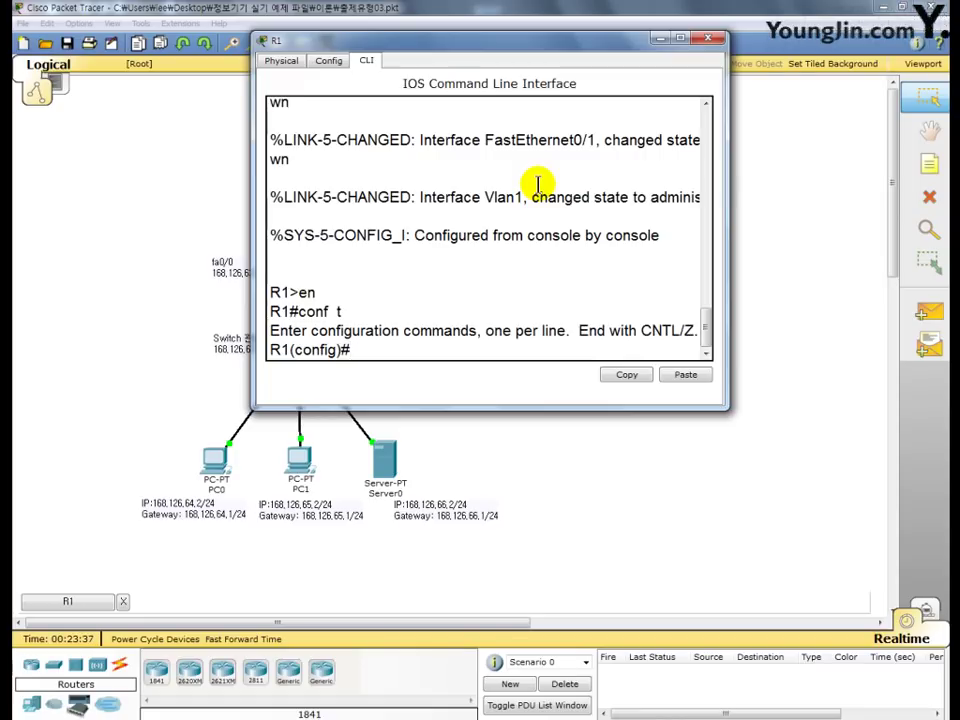
text(int  f0/0)
key(Return)
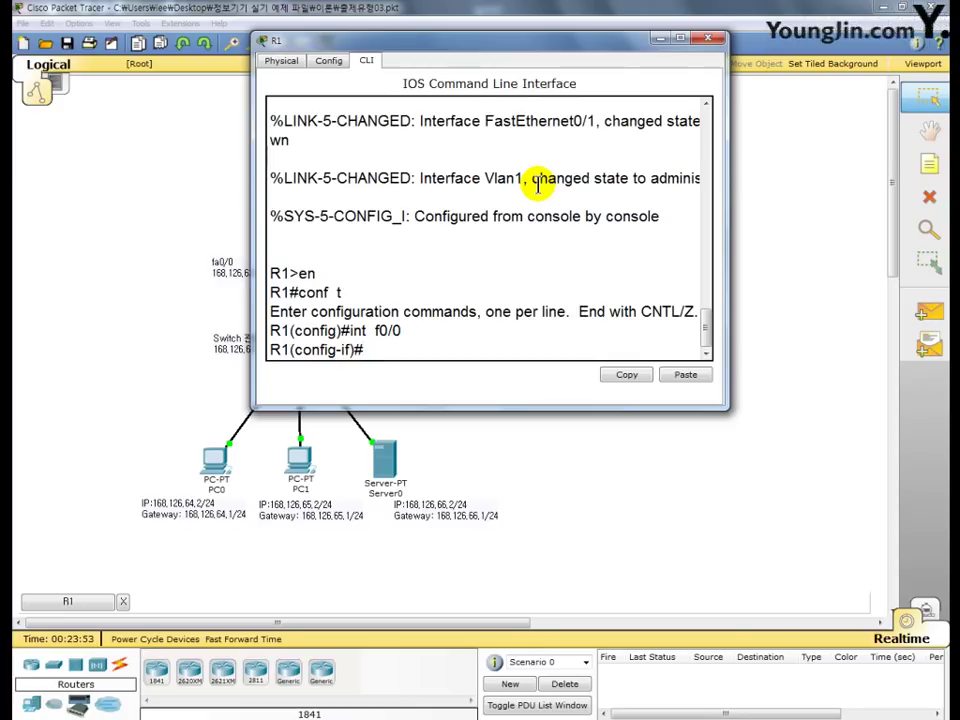
- Assign 168.126.63.1 255.255.255.0 to R1's FastEthernet0/0
text(ip add)
text(168.)
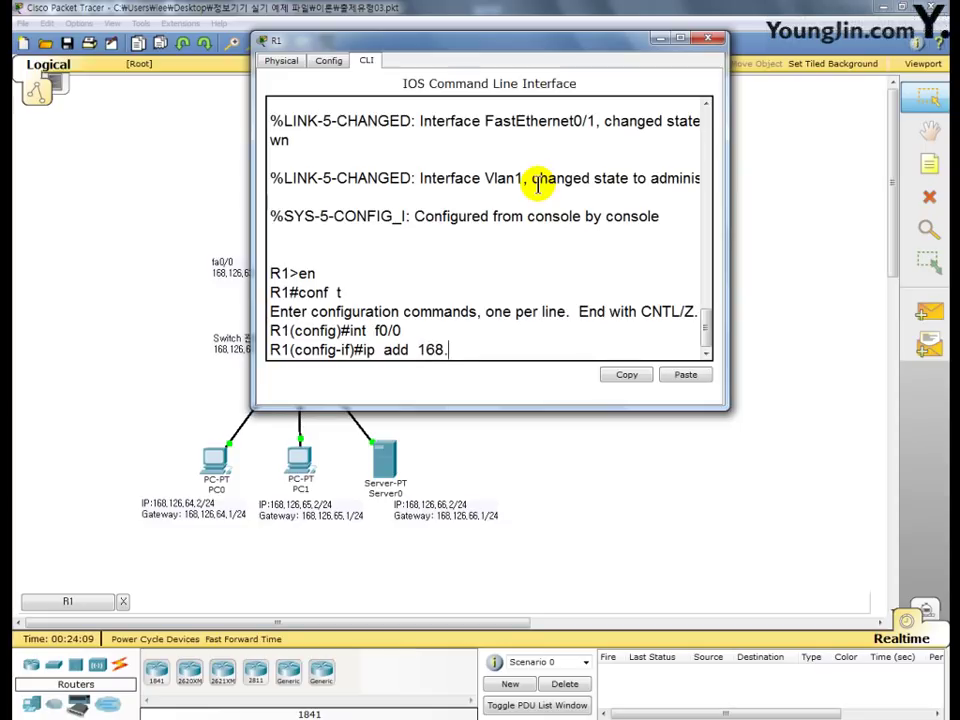
text(126.63.1)
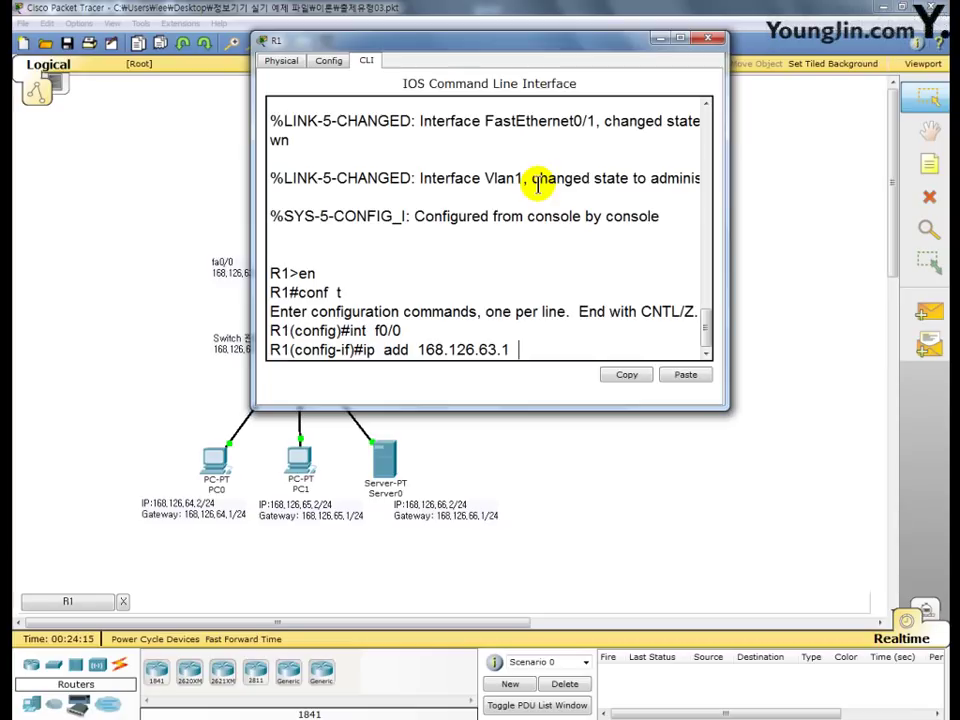
text( 255.255.255)
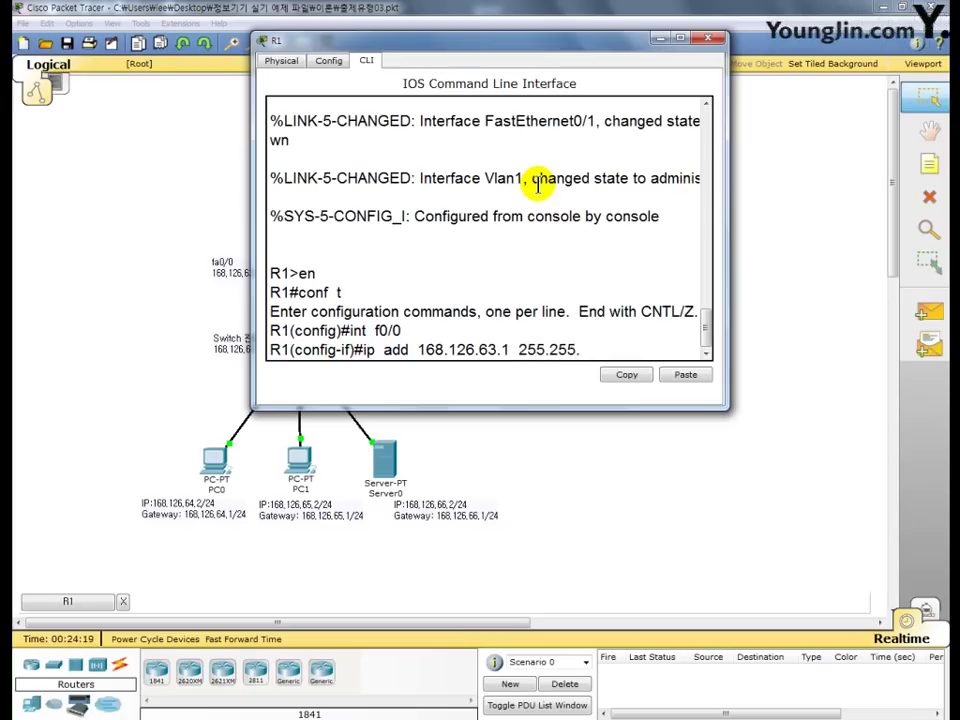
text(.0)
key(Return)
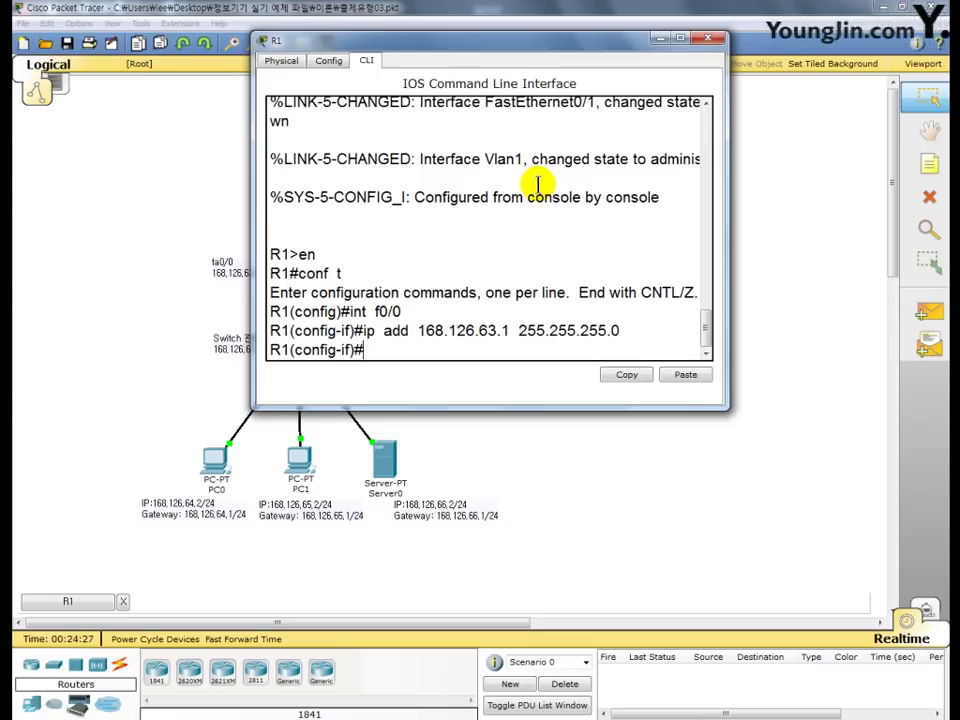
- Enable the interface with no shutdown and close R1's window
text(no sh)
key(Return)
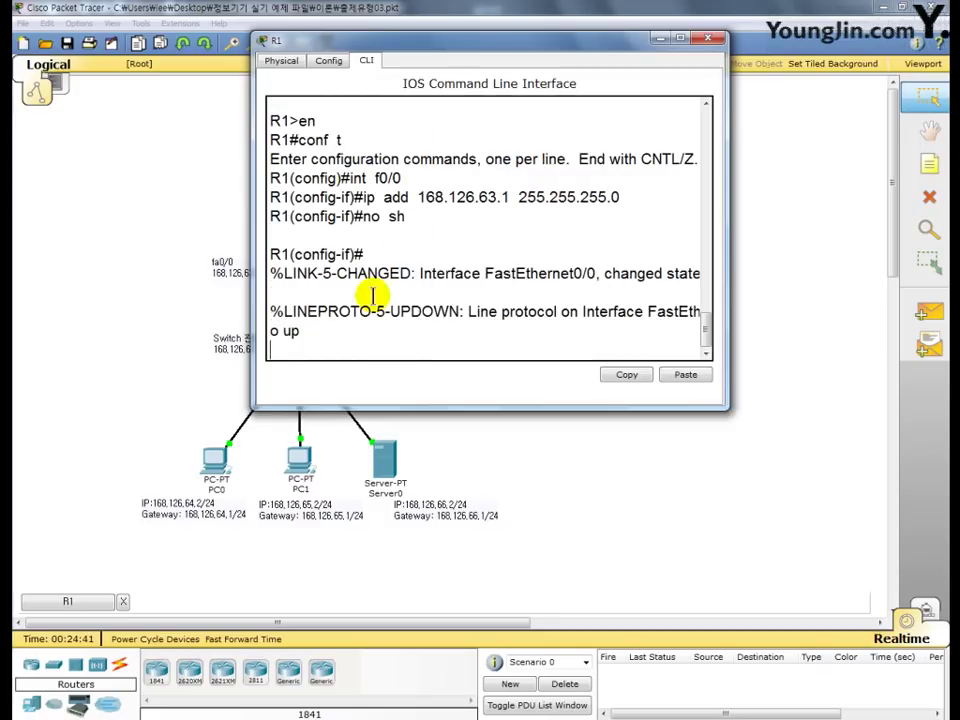
drag(304, 338, 266, 272)
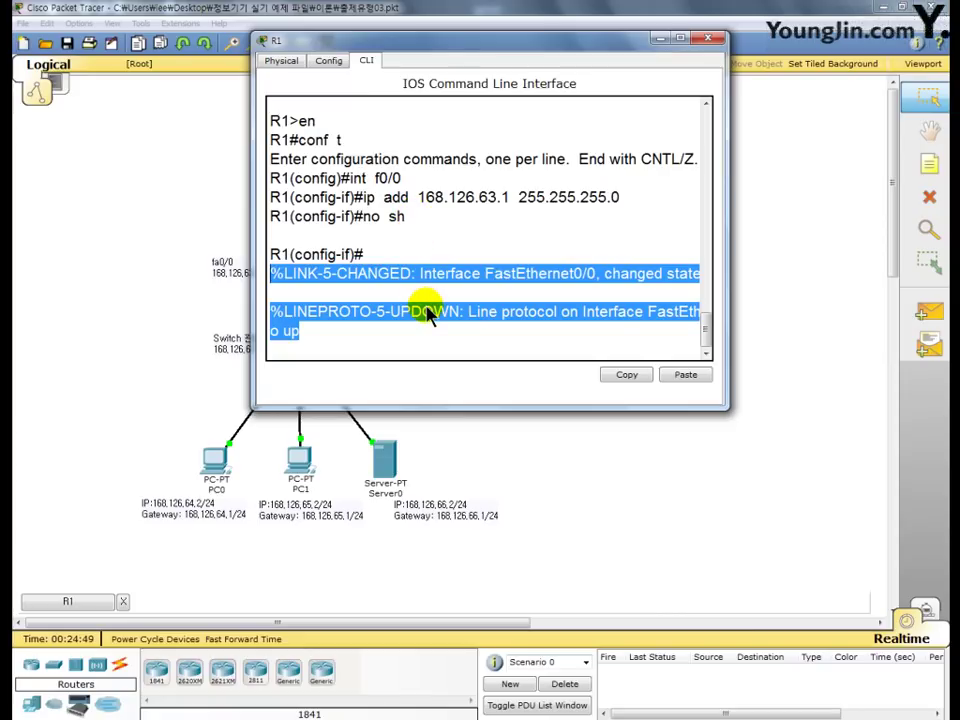
click(400, 342)
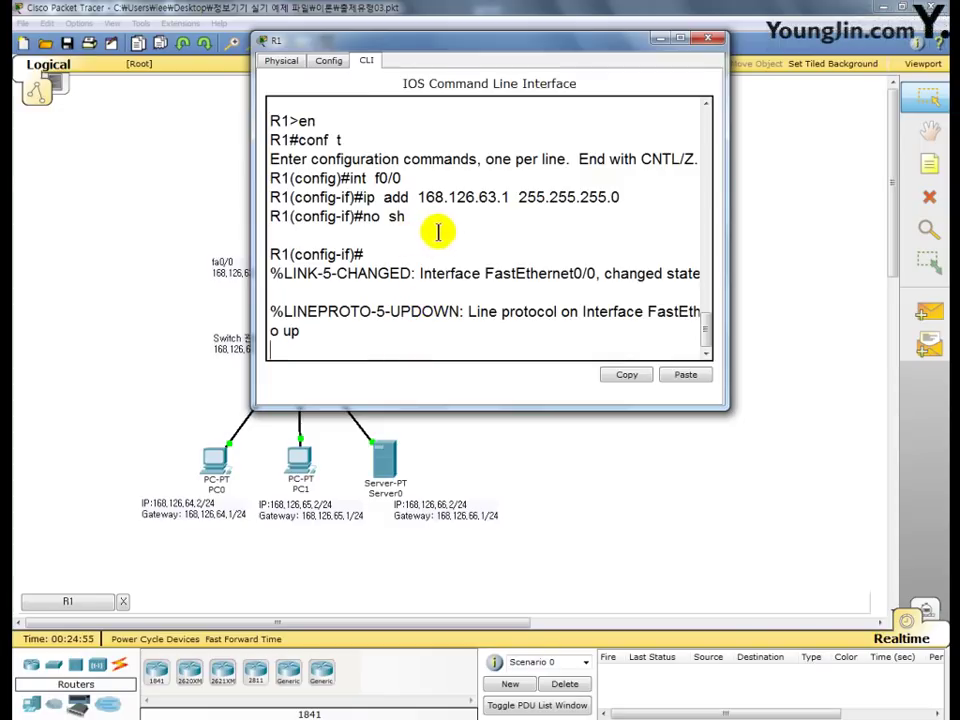
click(712, 42)
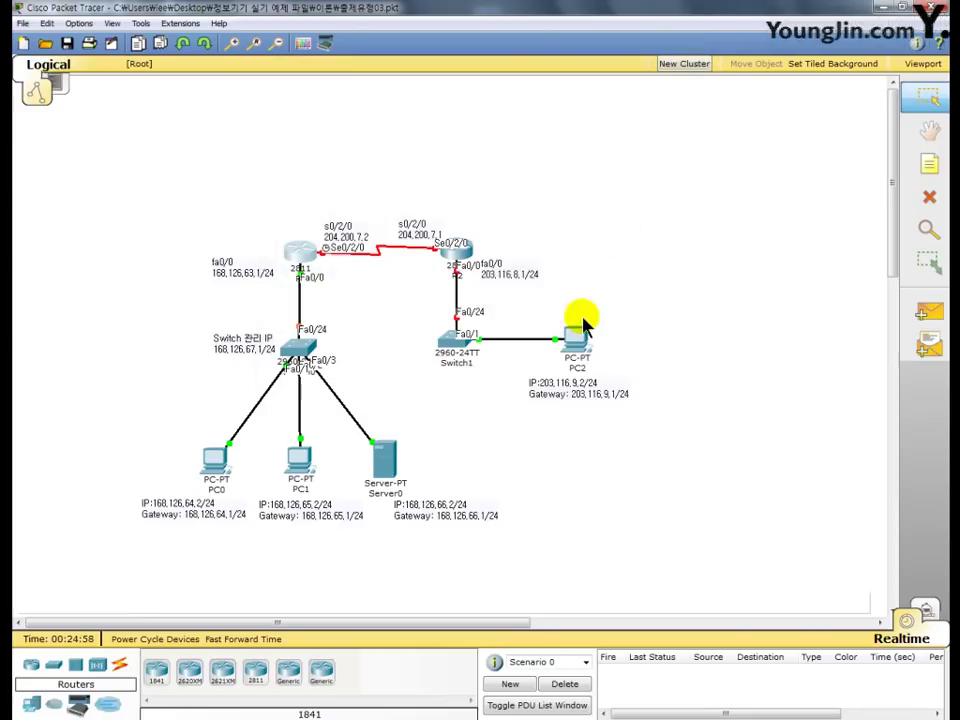
- Open R2's CLI and enter configuration for interface f0/0 via en, conf t, int f0/0
click(455, 255)
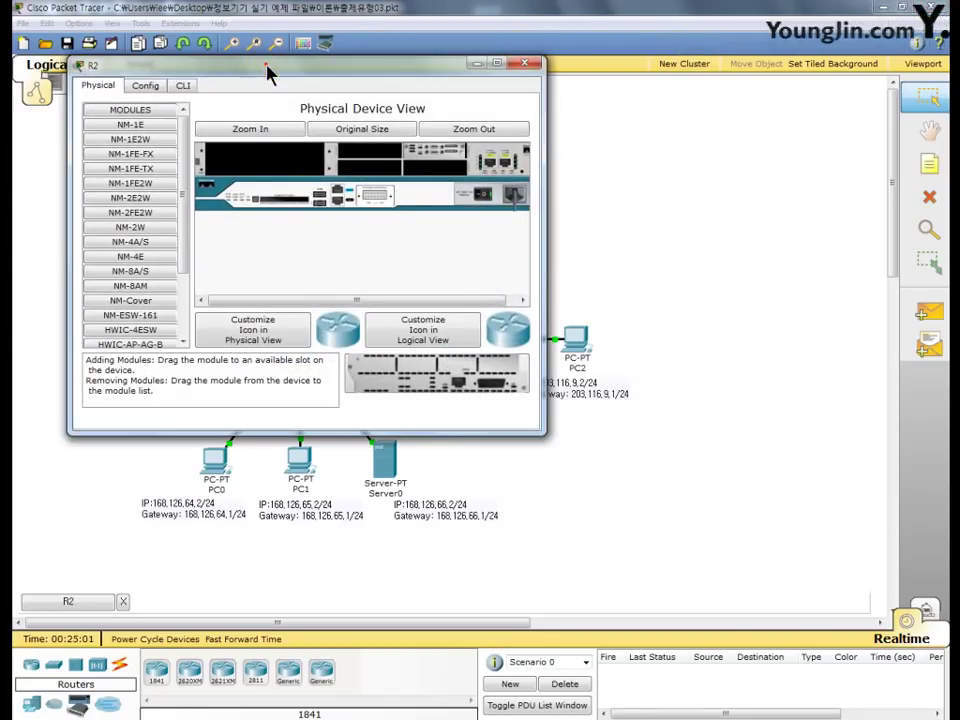
drag(268, 70, 436, 57)
click(351, 71)
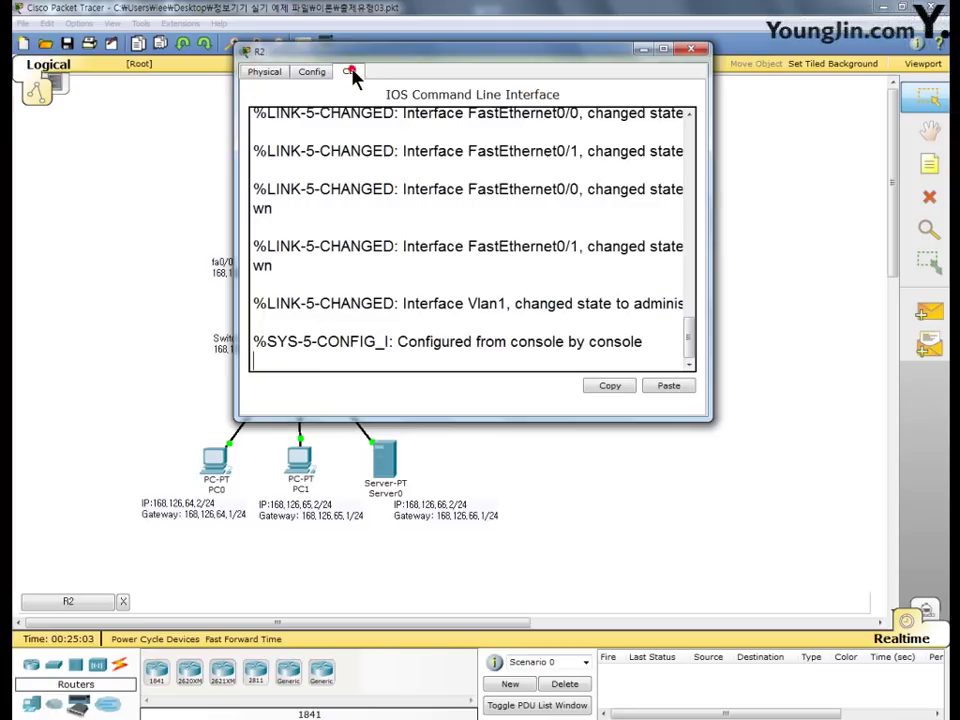
key(Return)
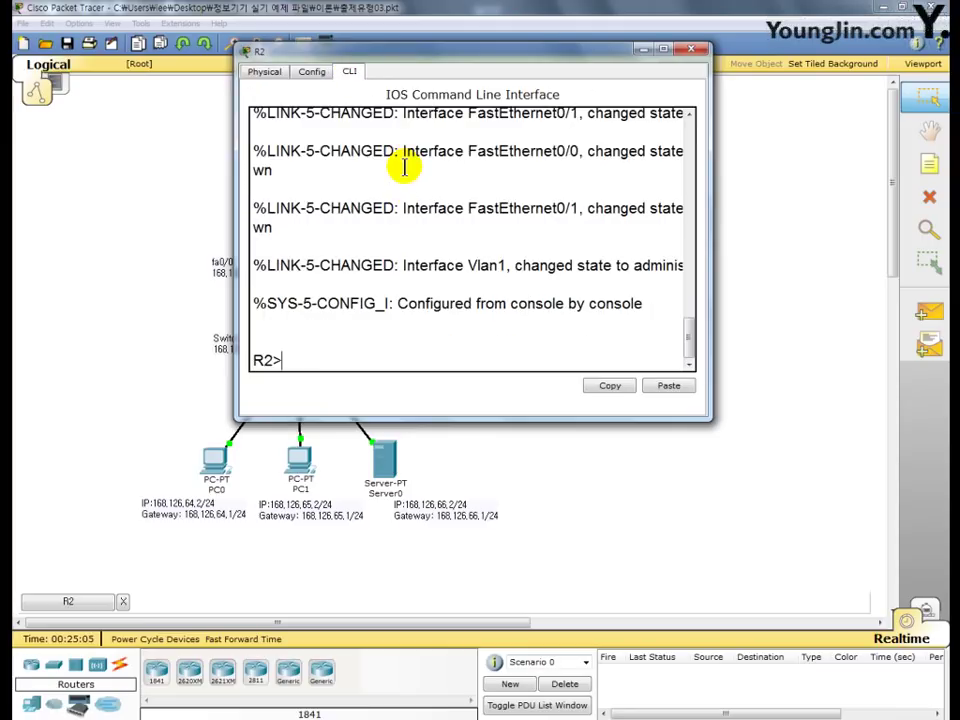
text(en)
key(Return)
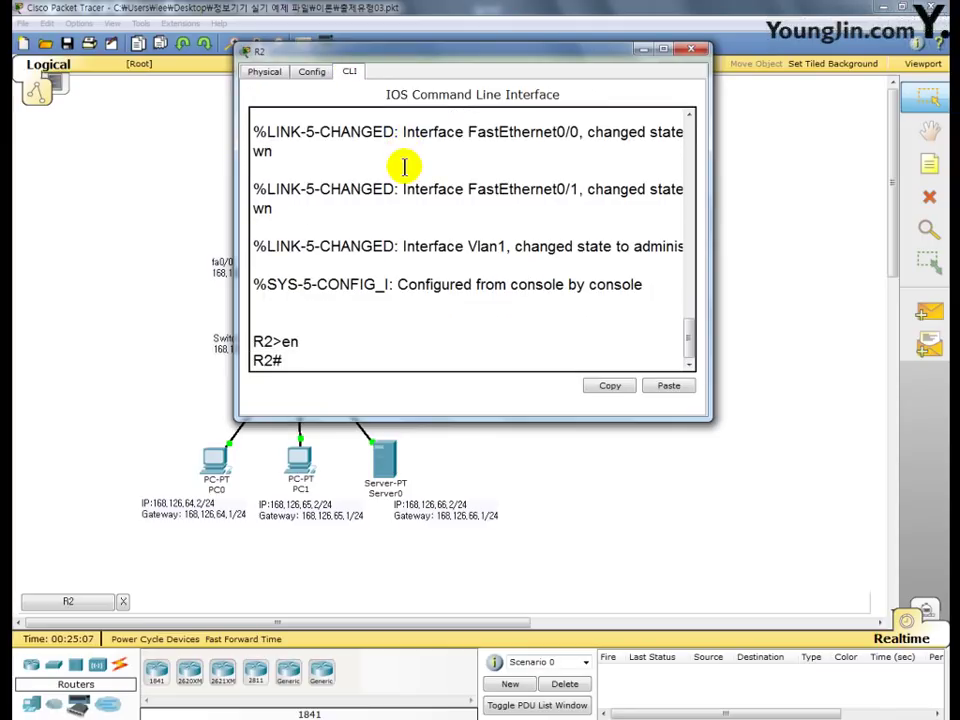
text(conf t)
key(Return)
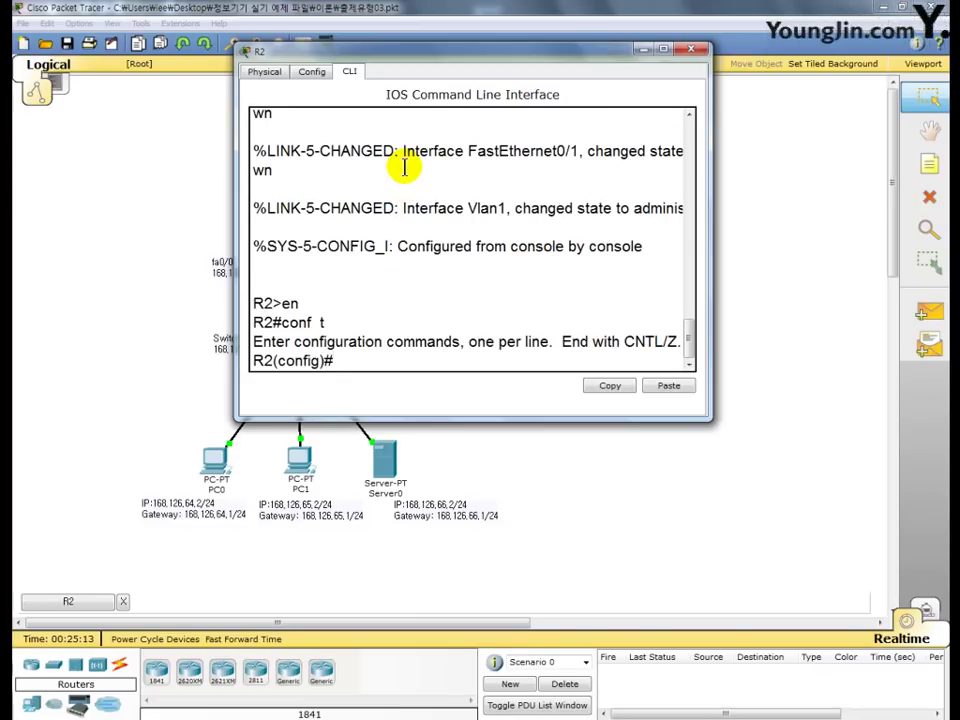
text(int f0/0)
key(Return)
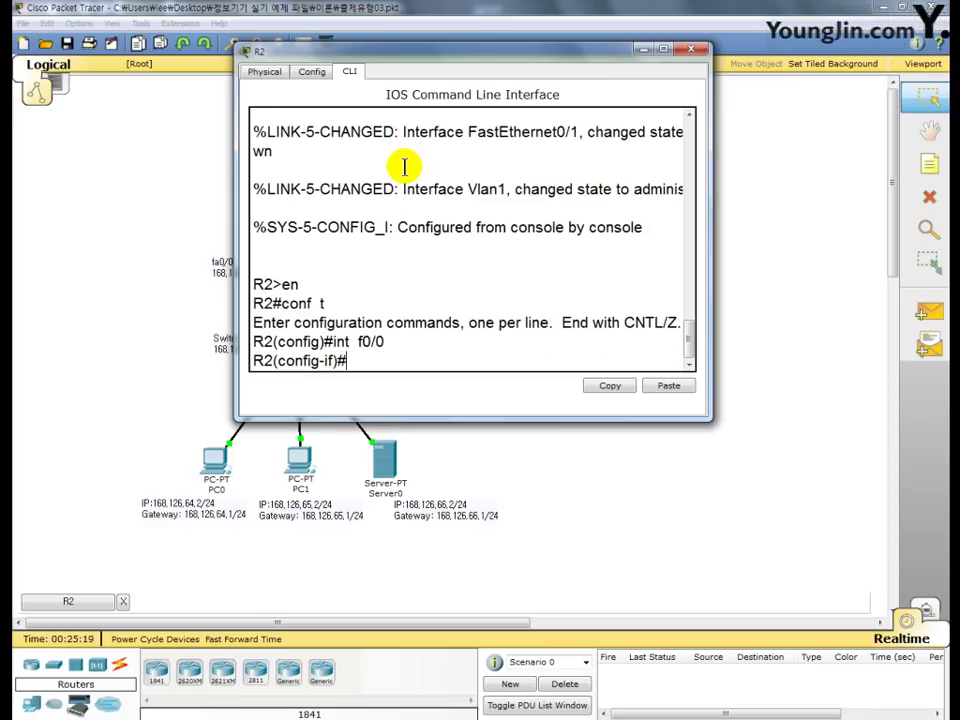
- Assign 203.116.8.1 255.255.255.0 to f0/0 and enable it with no shutdown
text(ip add 203.1)
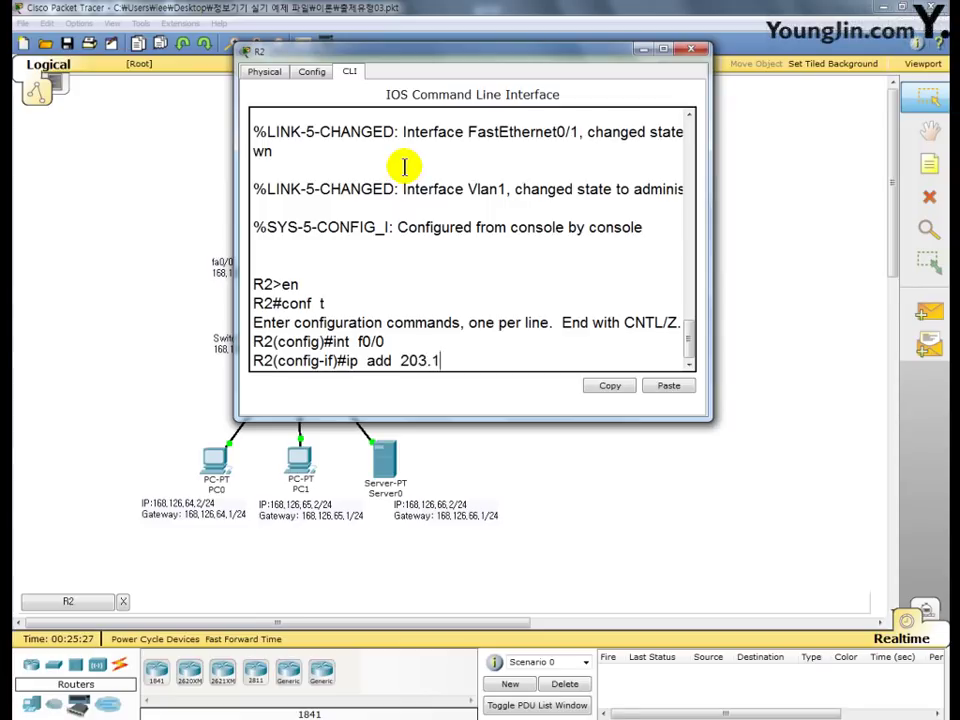
text(16.8.1 255.)
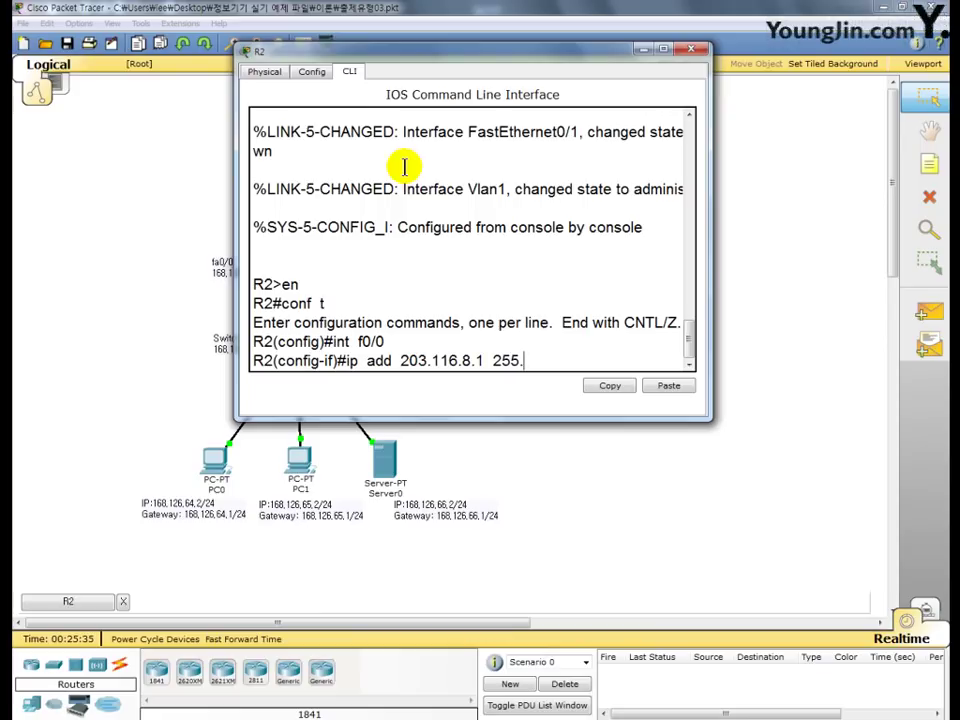
text(255.255.0)
key(Return)
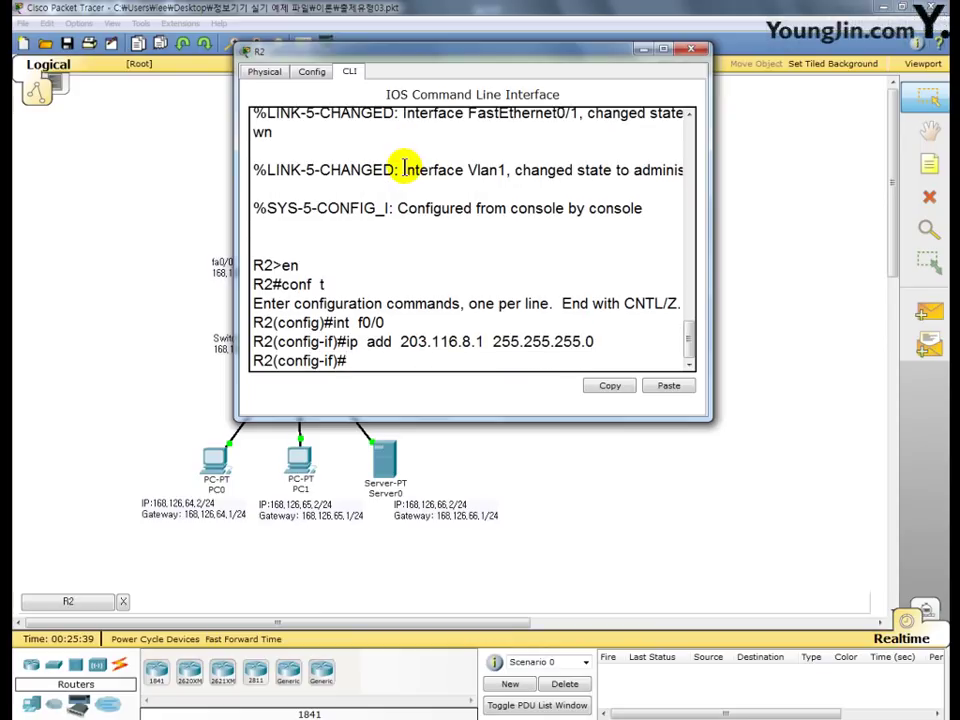
text(no sh)
key(Return)
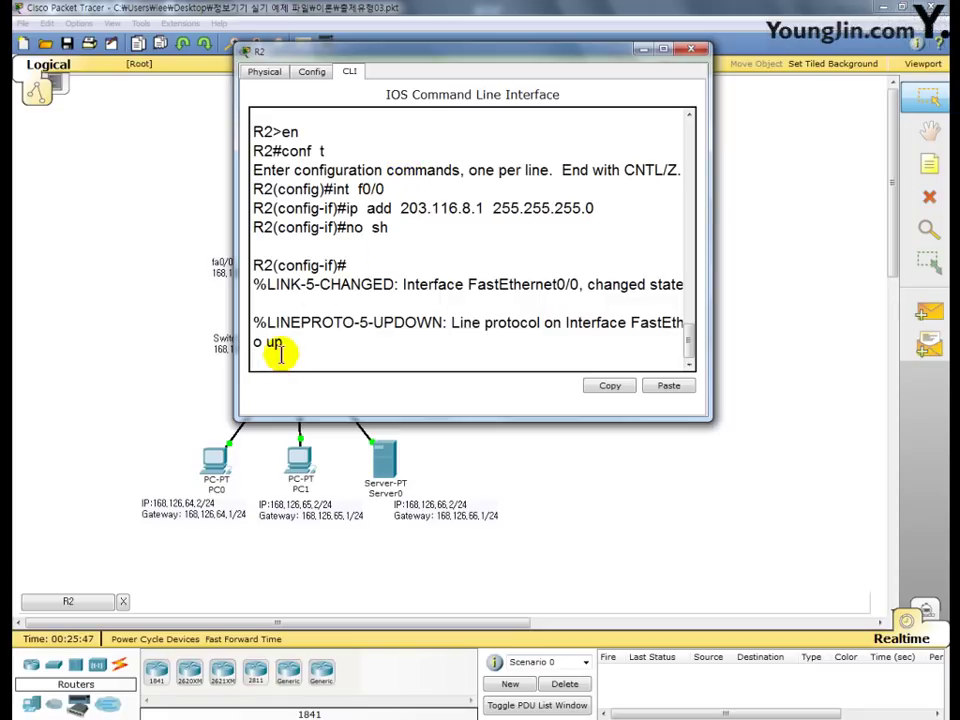
drag(285, 346, 254, 285)
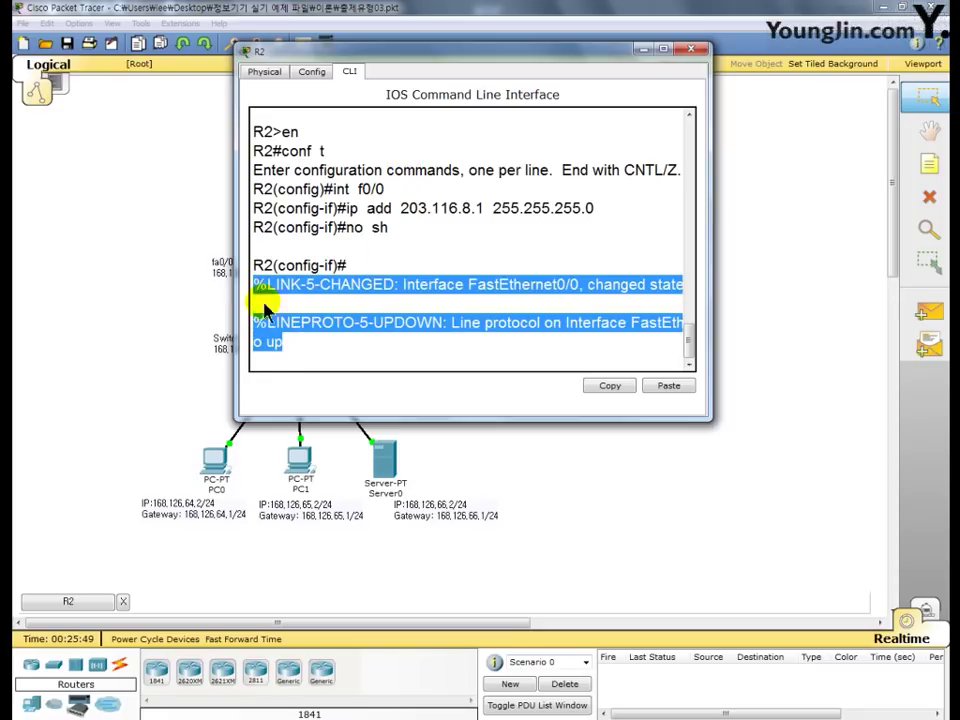
click(288, 361)
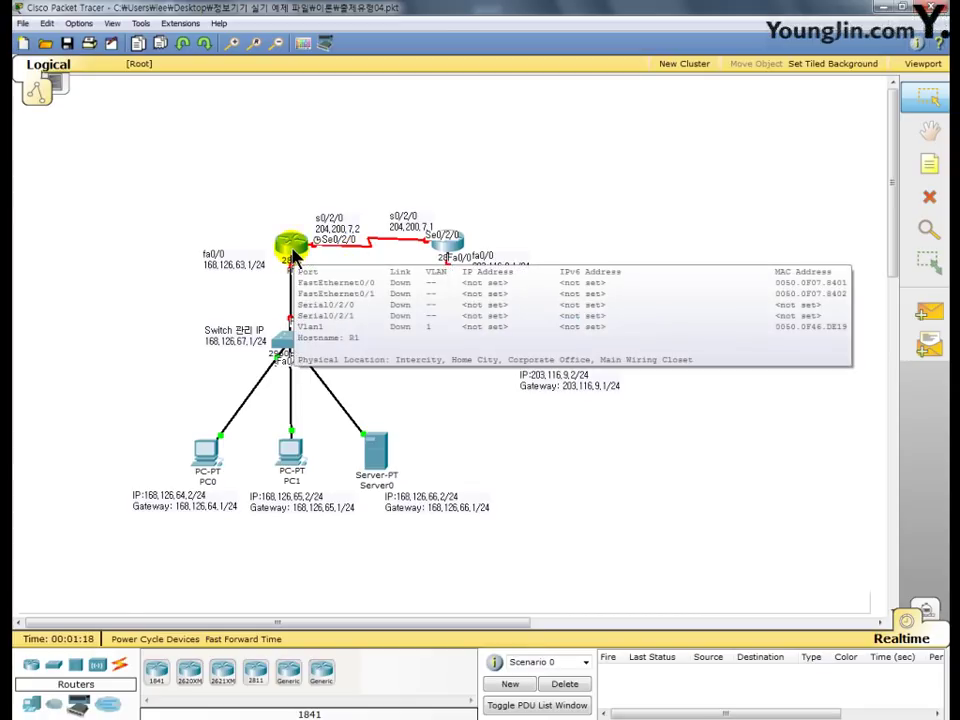
- Open R1's CLI and enter global configuration mode with en and conf t
click(291, 247)
drag(251, 84, 394, 37)
click(343, 58)
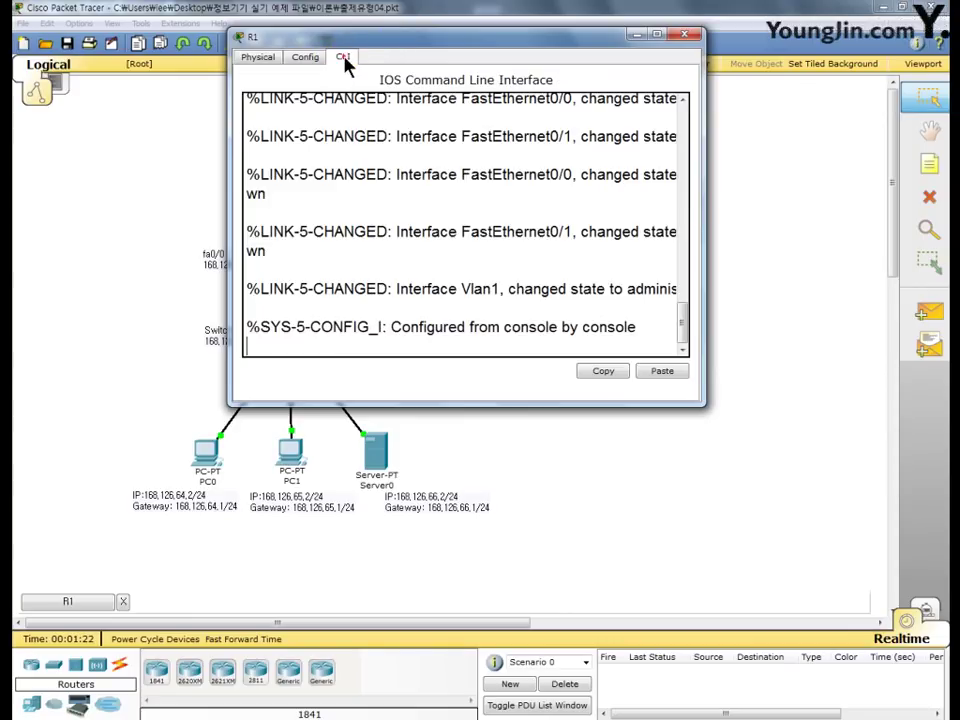
key(Return)
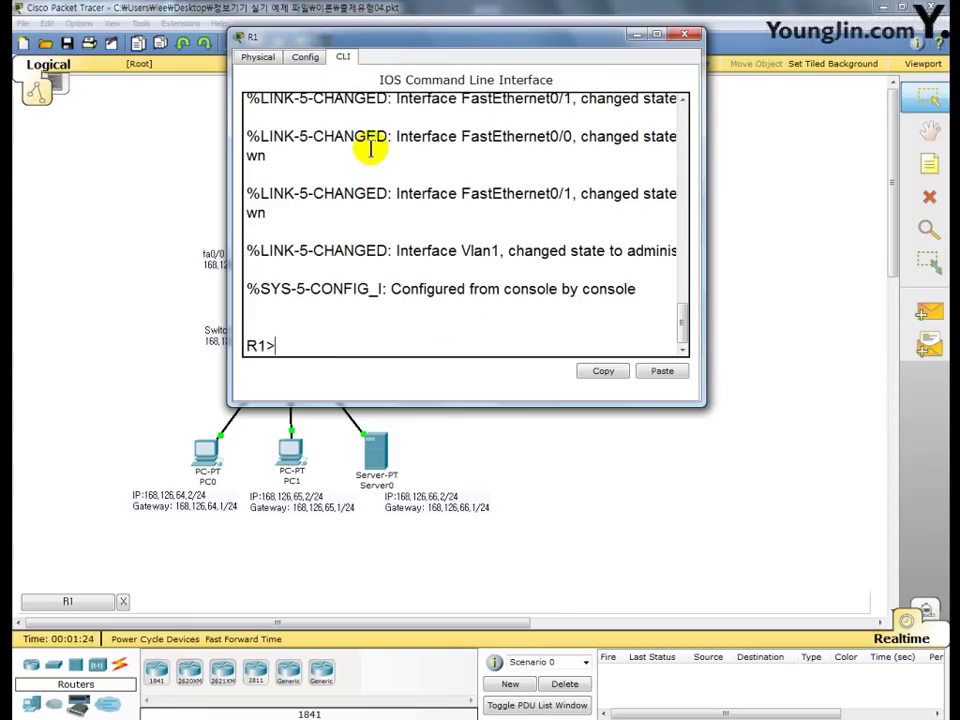
text(en)
key(Return)
text(co)
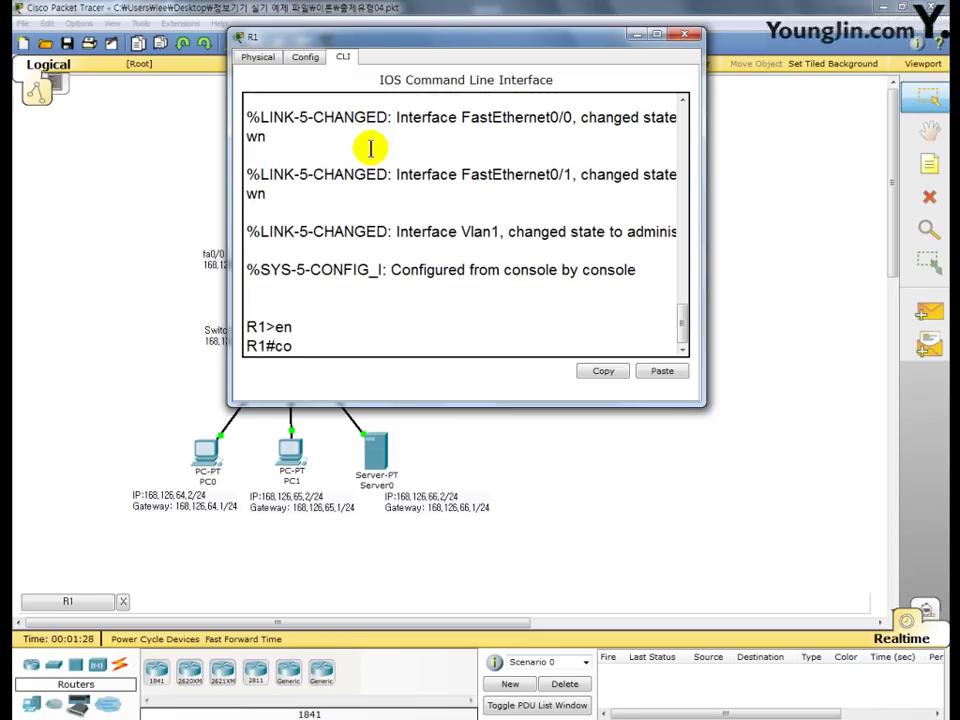
text(nf  t)
key(Return)
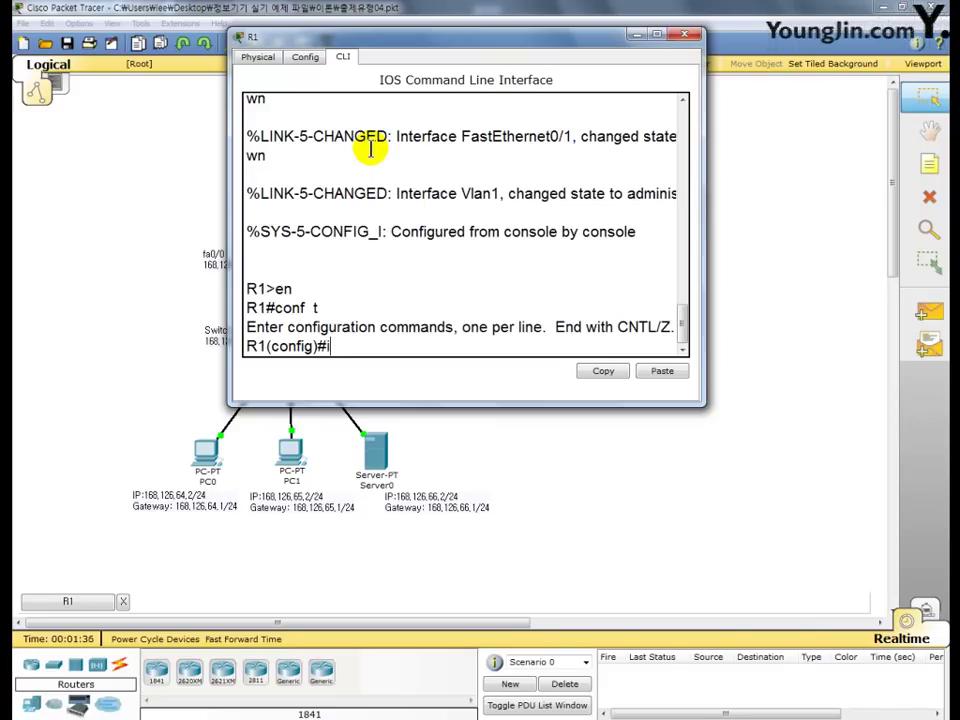
- Select interface s0/2/0 and type ip add 204.200.7.2 255.255.255.0
text(int s0/2/0)
key(Return)
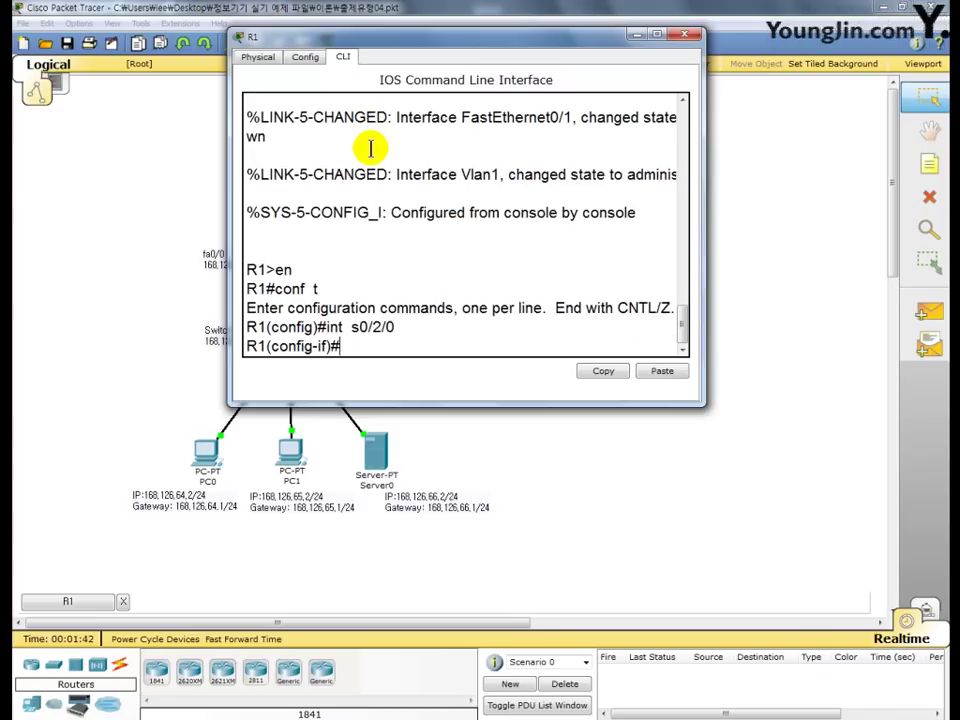
text(ip add 204.2)
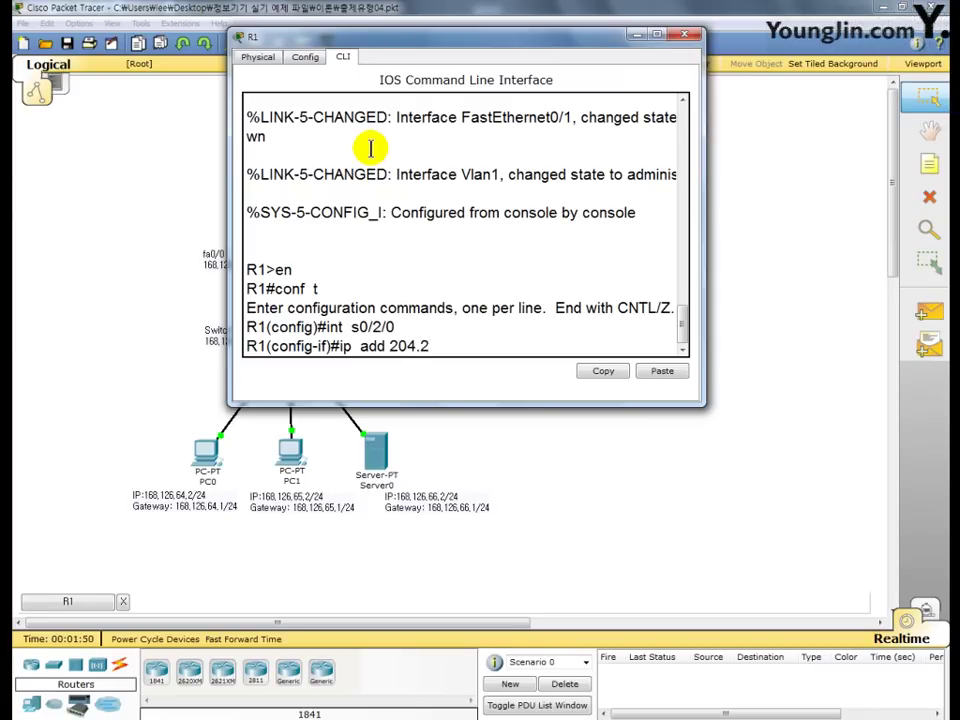
text(00.7.2)
text( 255.)
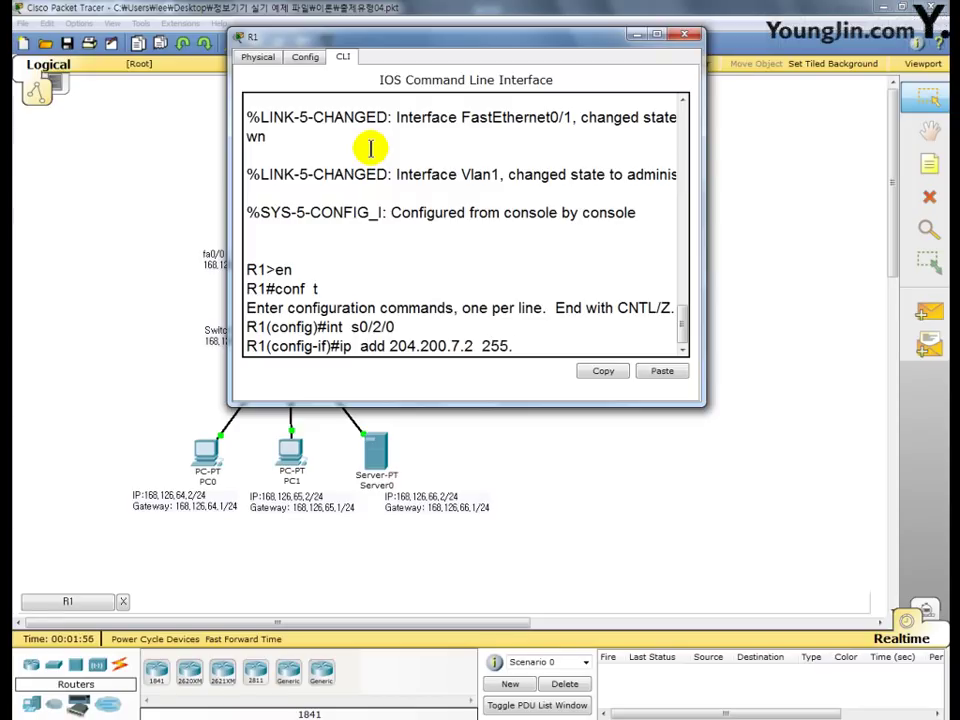
text(255.255.0)
- Apply the 204.200.7.2/24 address and set the serial clock rate to 64000
key(Return)
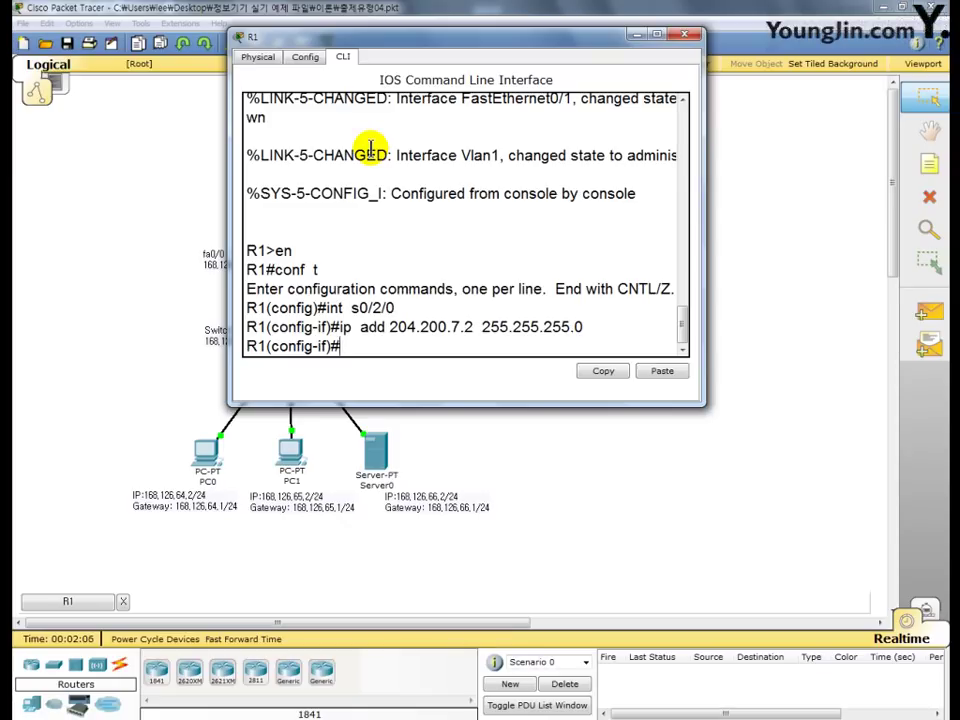
text(clock)
key(BackSpace)
key(BackSpace)
key(BackSpace)
text(ra)
text(te)
key(BackSpace)
key(BackSpace)
text(64000)
key(Return)
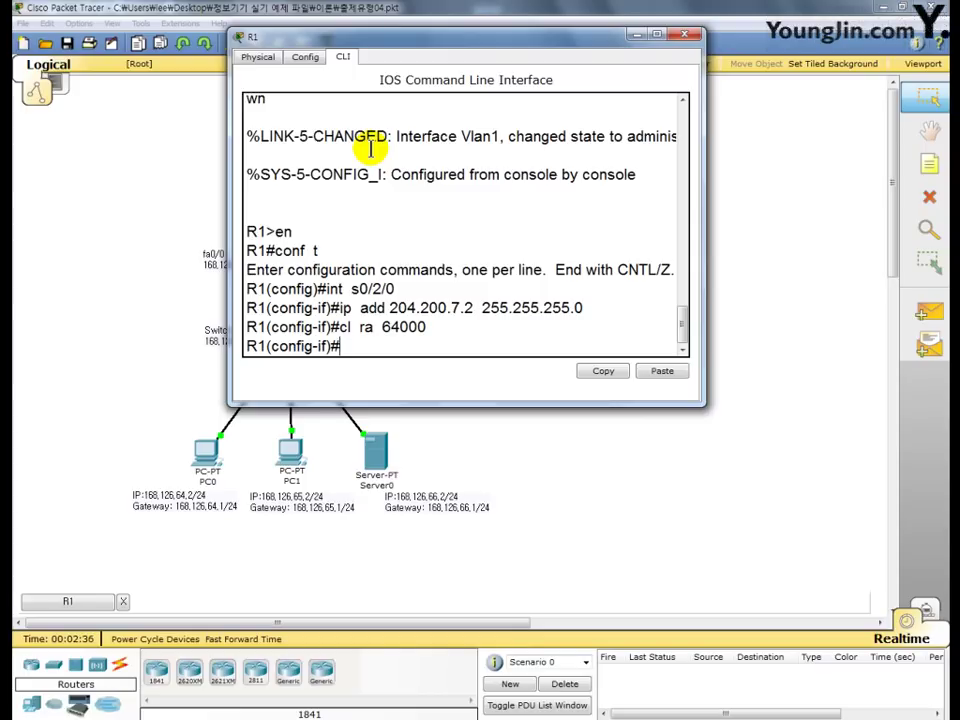
- Enable Serial0/2/0 with no shutdown and close R1's window
text(no  sh)
key(Return)
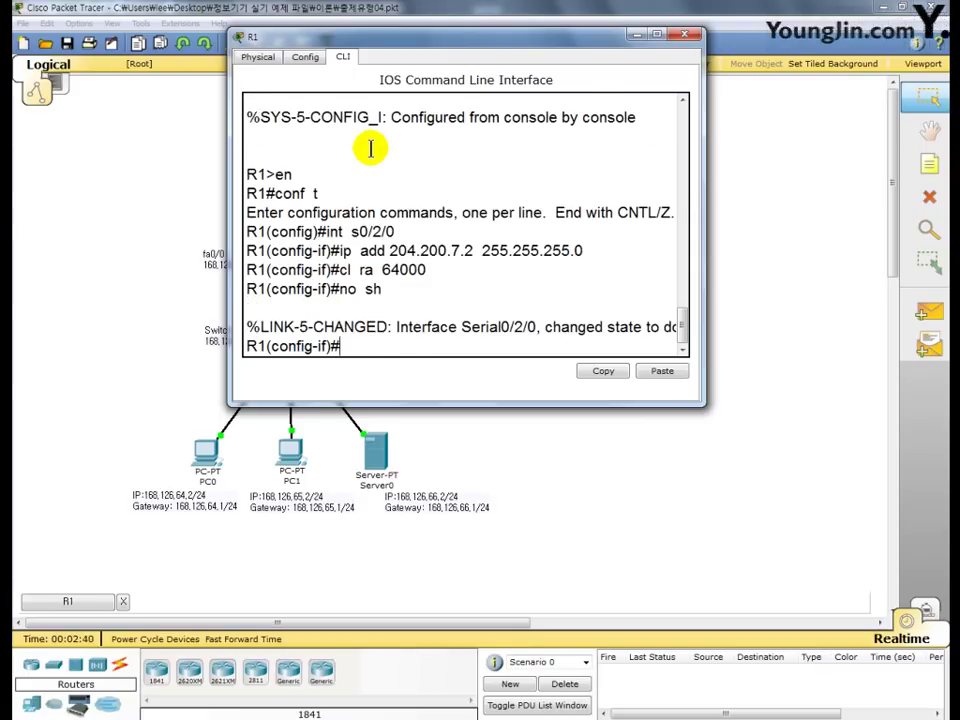
drag(366, 327, 254, 330)
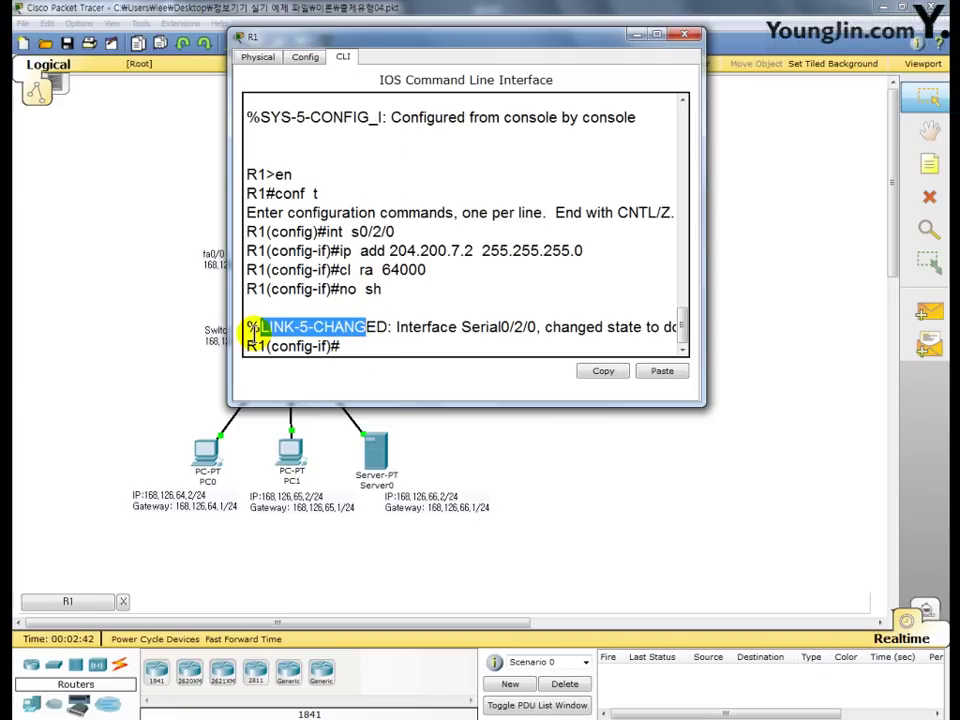
click(346, 347)
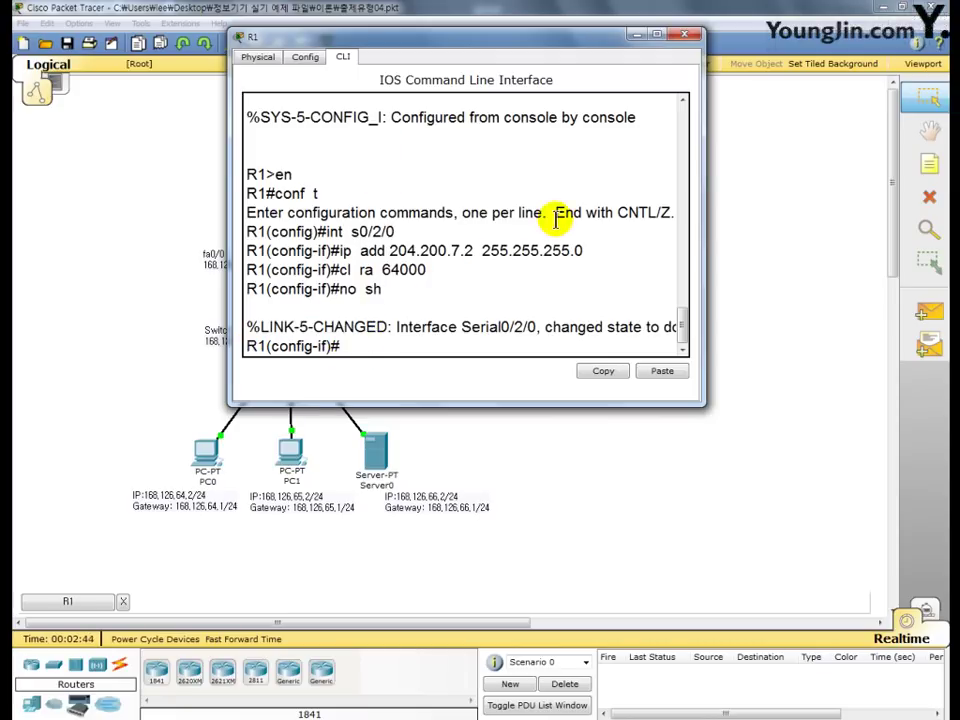
click(684, 35)
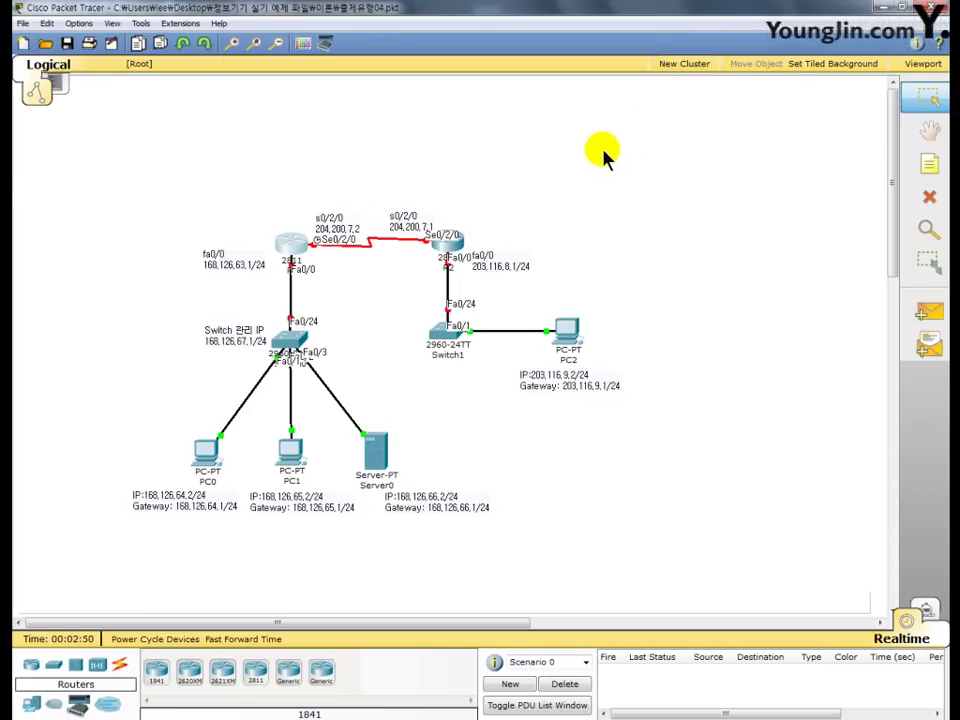
- Open R2's CLI and enter global configuration mode with en and conf t
click(448, 241)
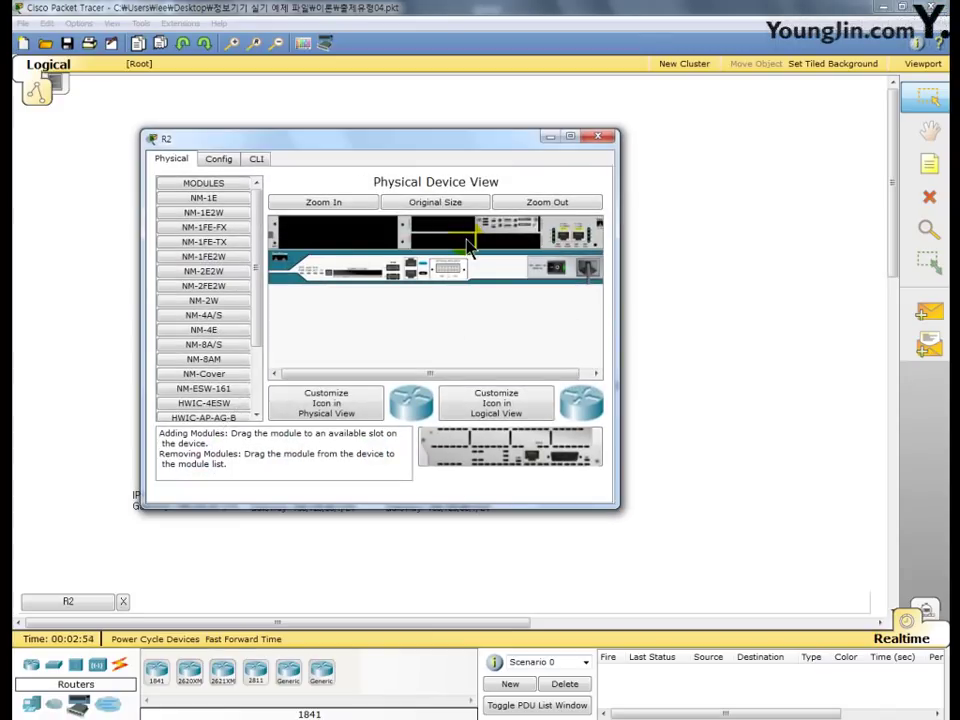
click(257, 161)
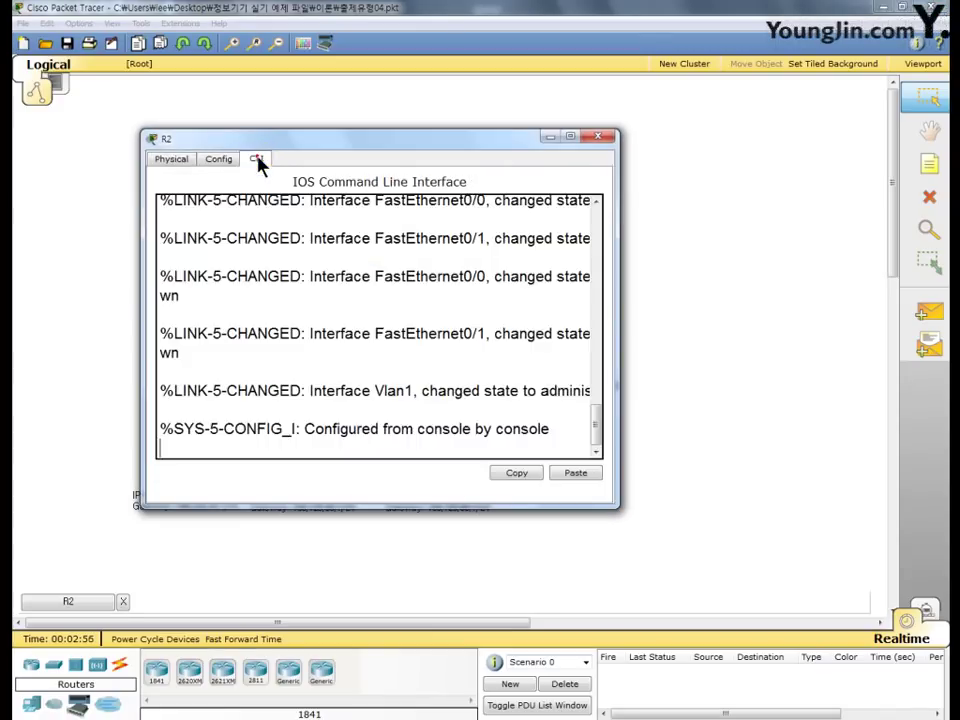
key(Return)
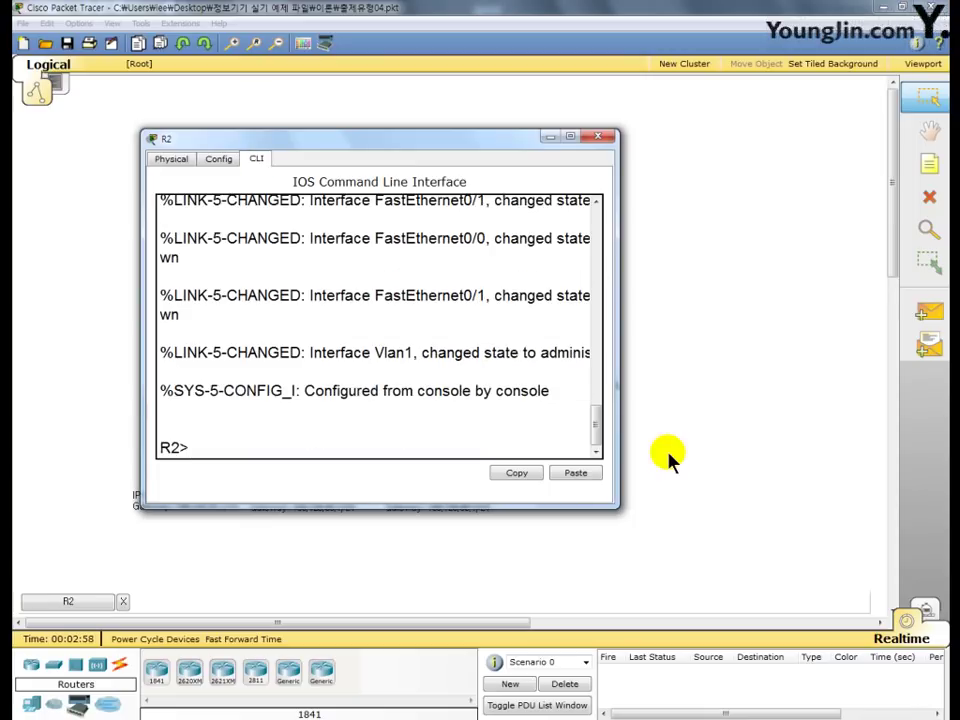
text(en)
key(Return)
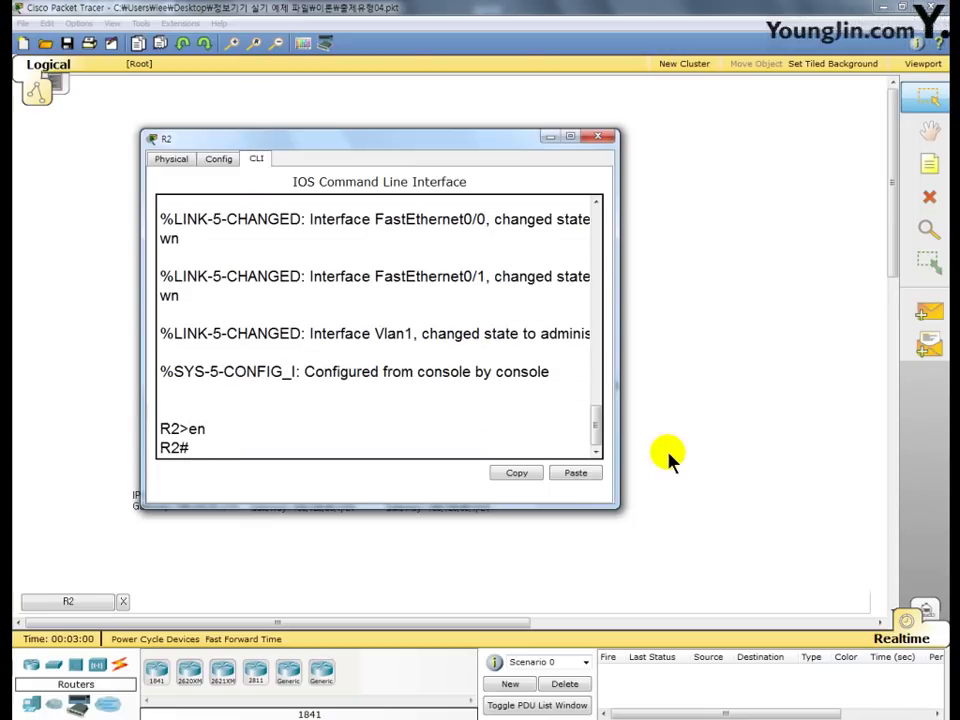
text(conf t)
key(Return)
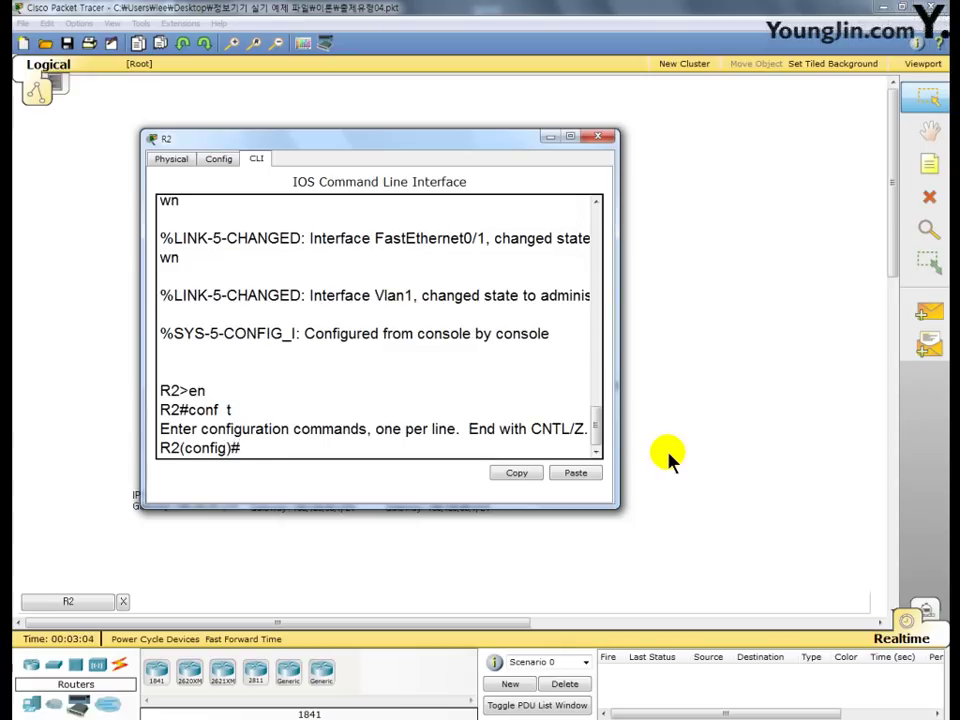
- Give s0/2/0 the address 204.200.7.1 255.255.255.0 and enable it with no shutdown
text(int  s)
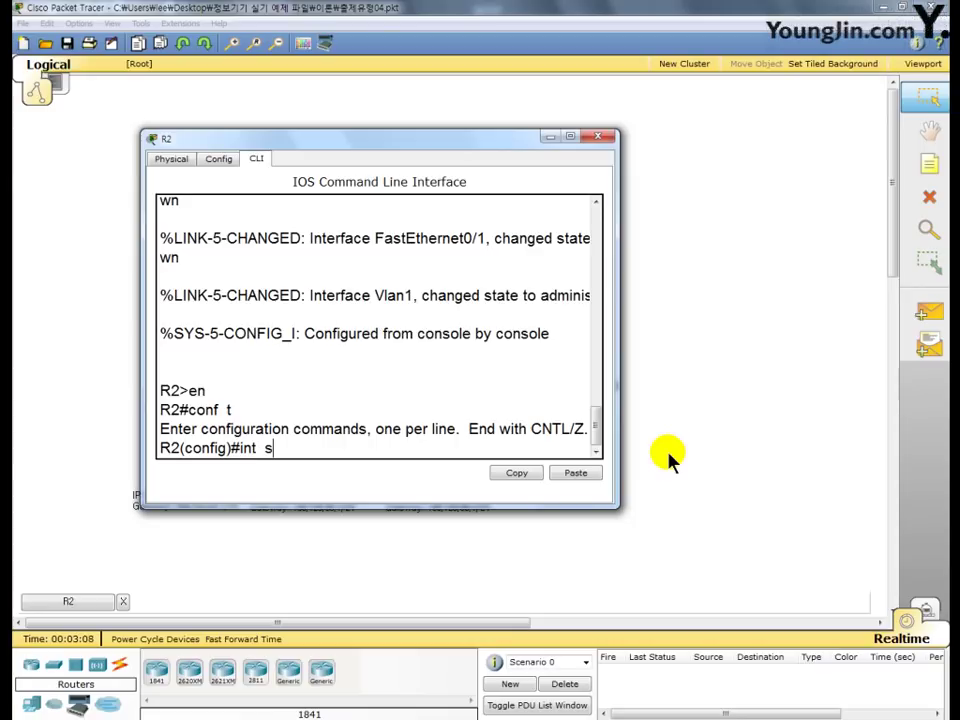
text(0/2/0)
key(Return)
text(ip)
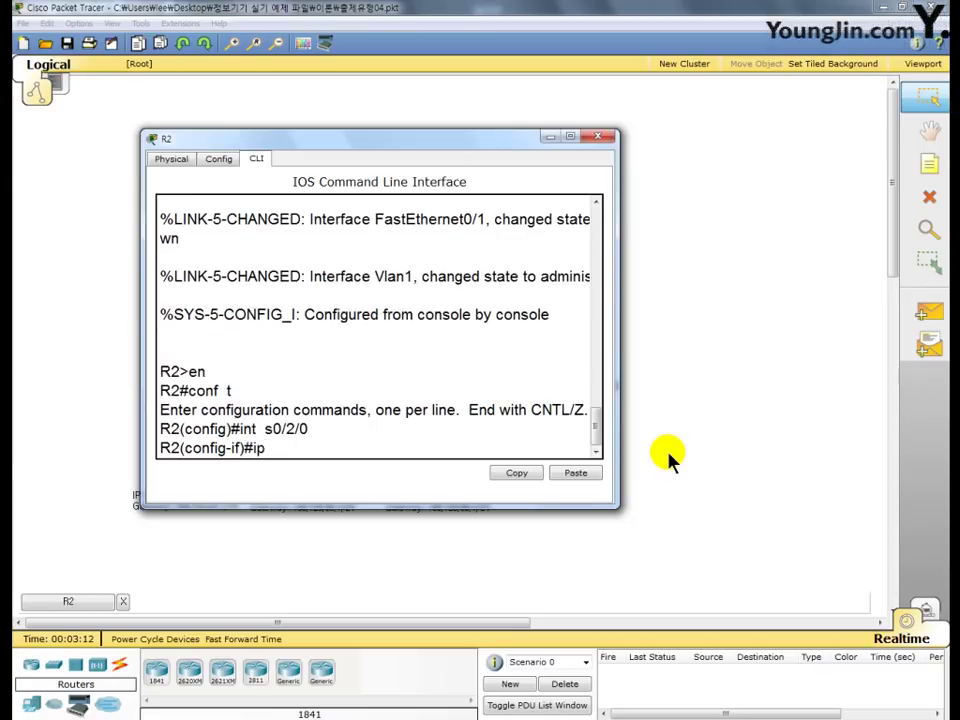
text( add 204.200.7.1)
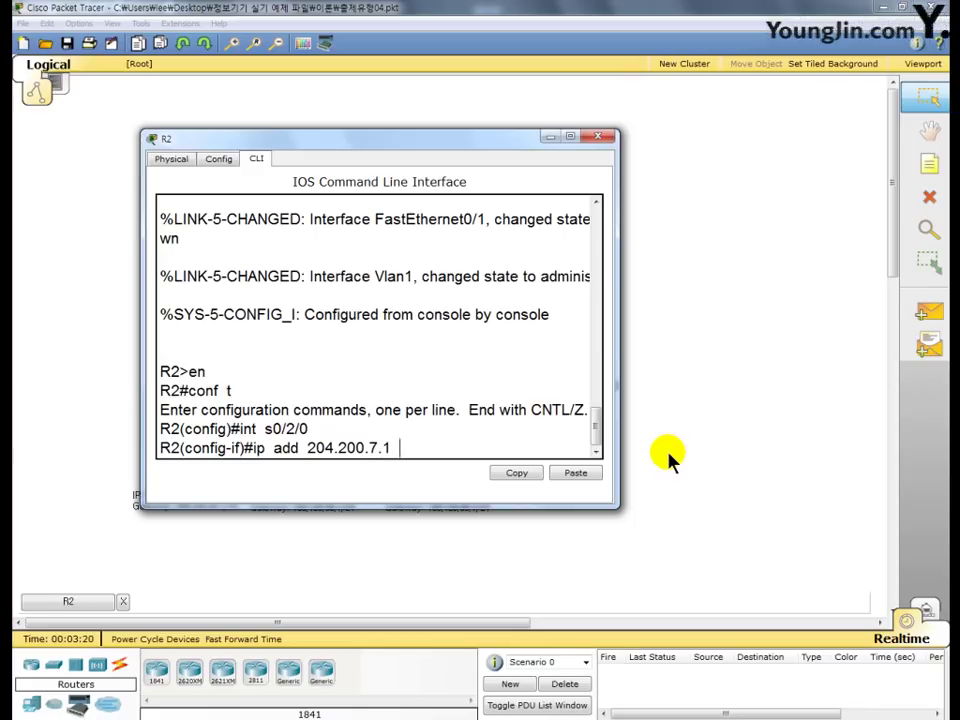
text( 255.255.255.0)
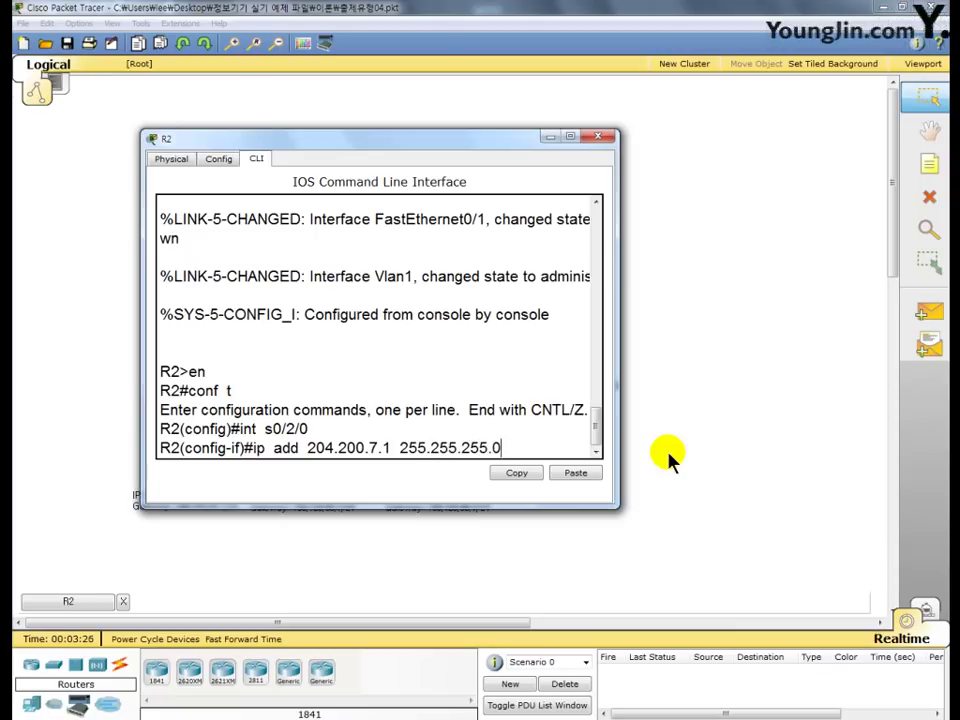
key(Return)
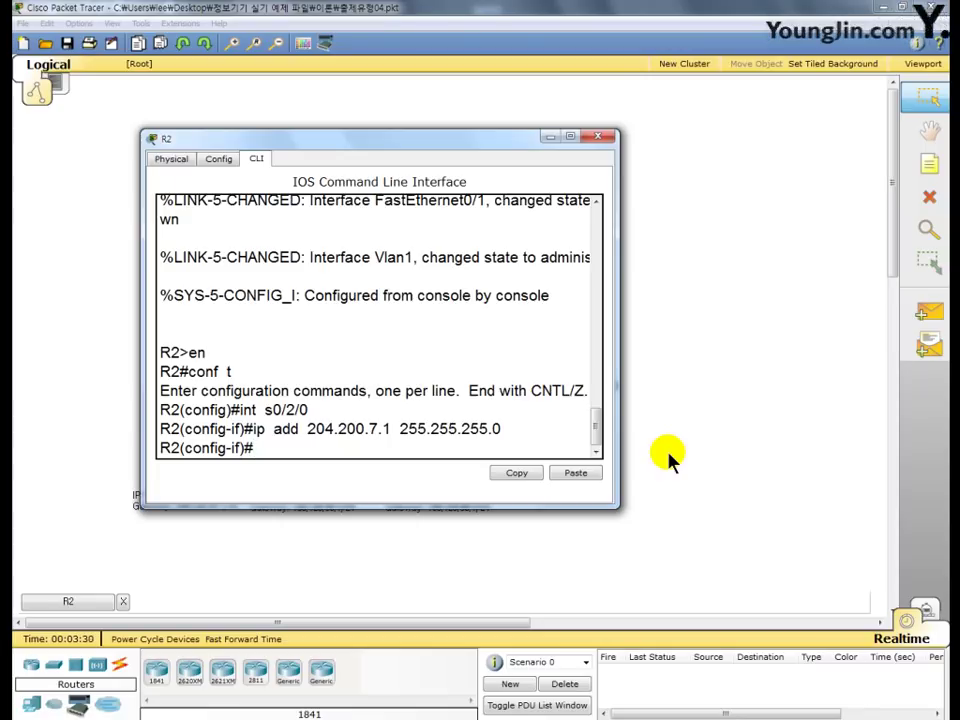
text(no sh)
key(Return)
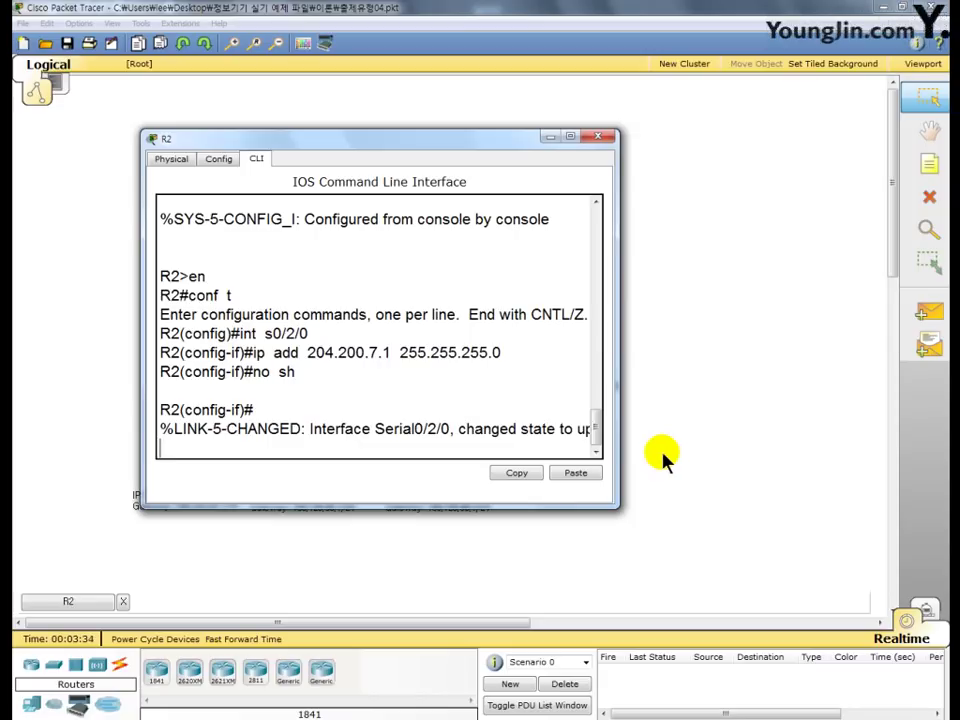
drag(528, 428, 405, 437)
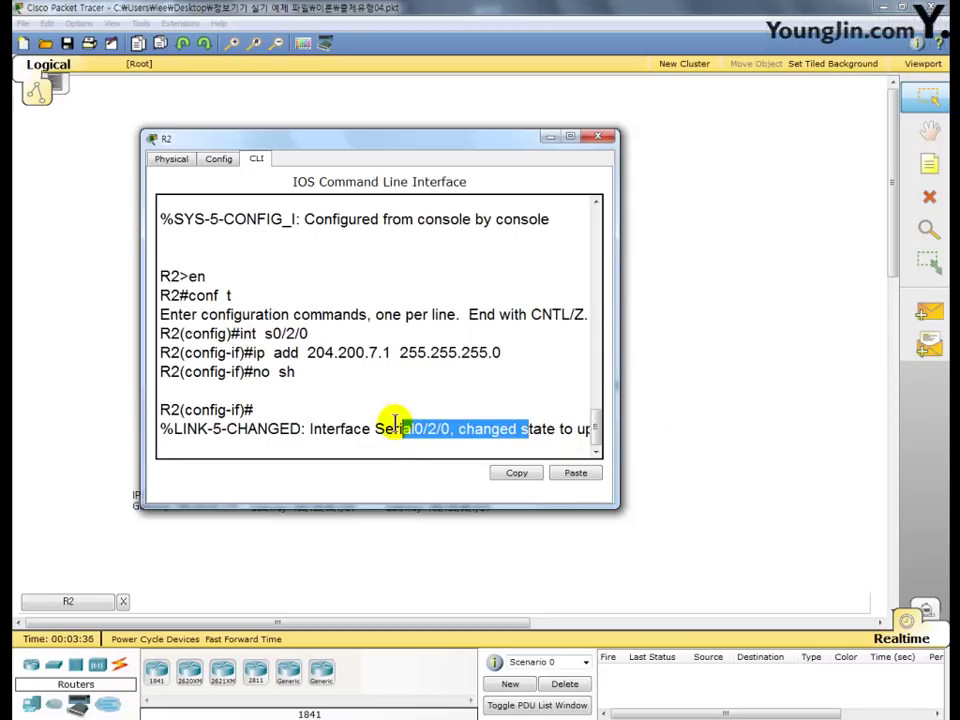
click(173, 432)
click(172, 430)
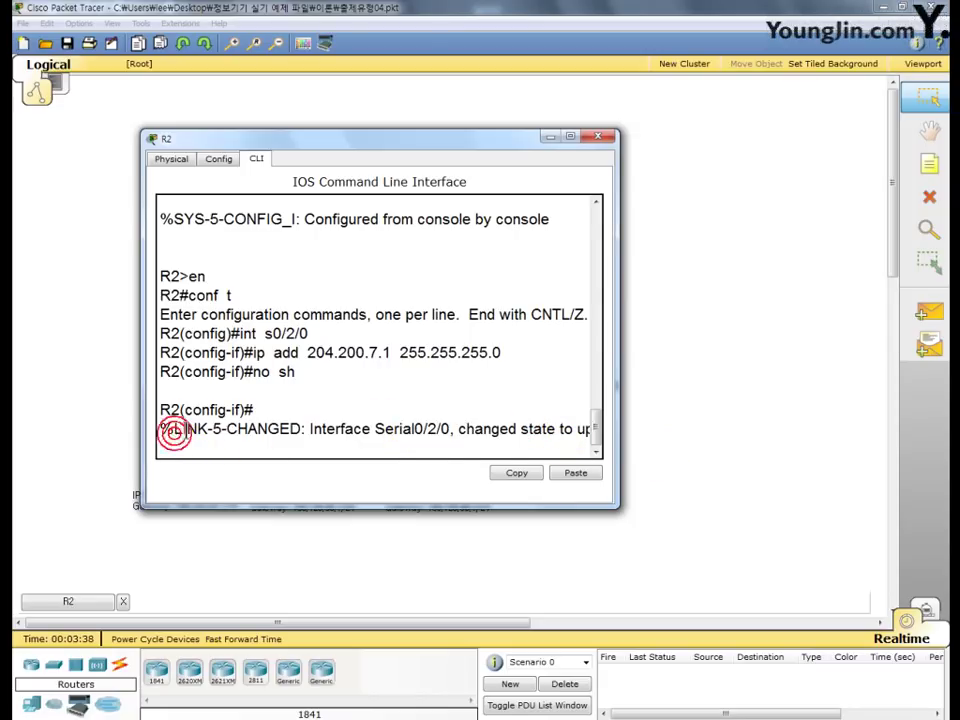
- Move R2's console window aside to reveal the topology diagram
drag(473, 143, 614, 124)
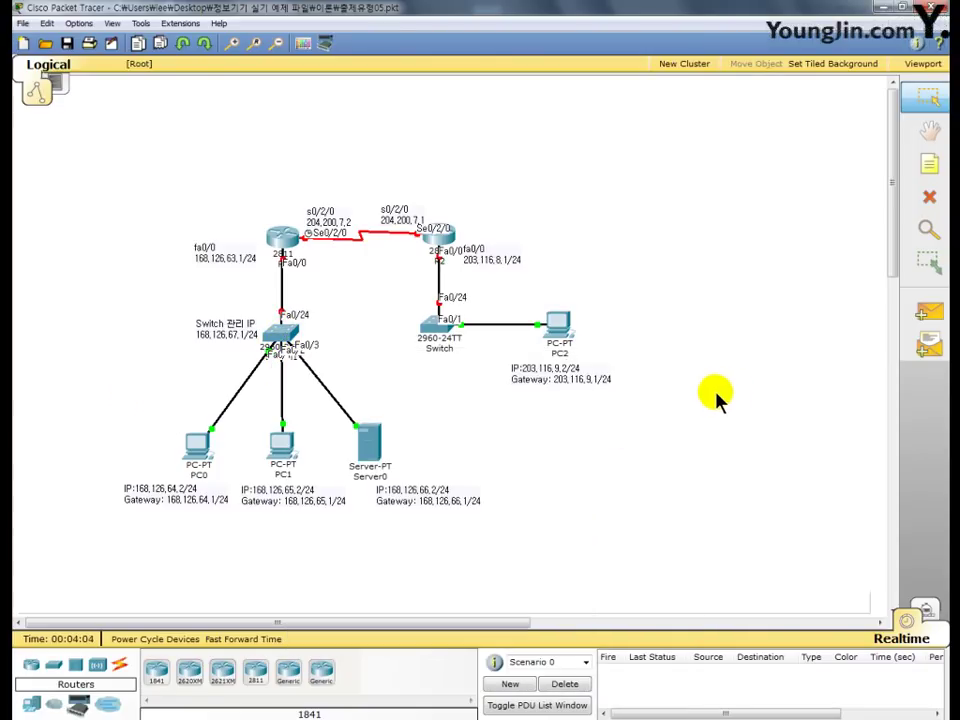
- Open the 2960 switch's CLI and enter global configuration mode with en and conf t
click(283, 343)
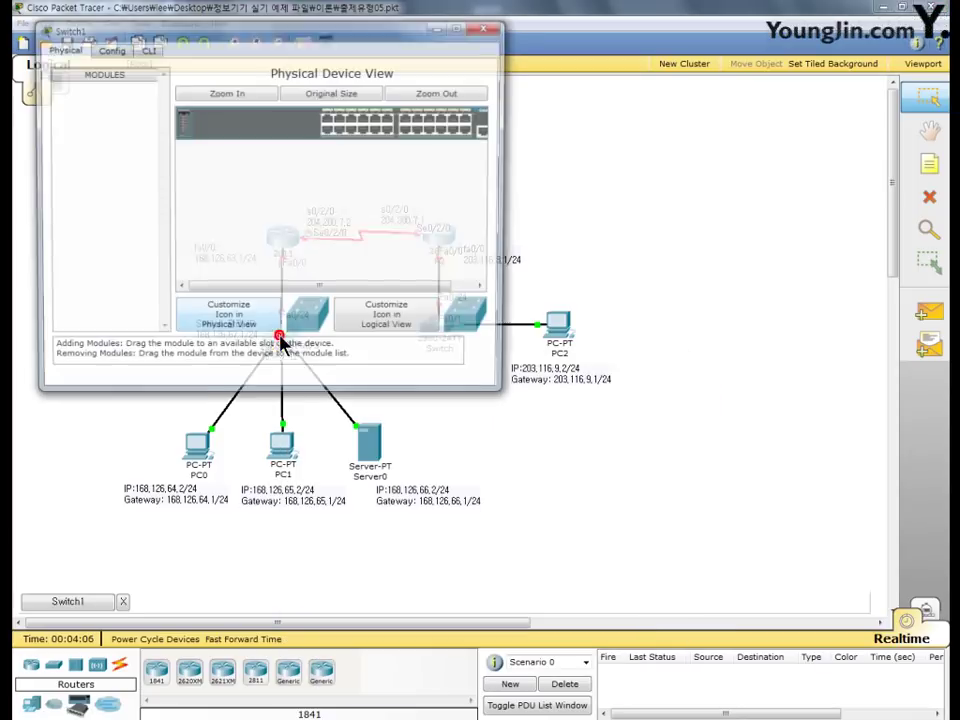
drag(193, 36, 412, 40)
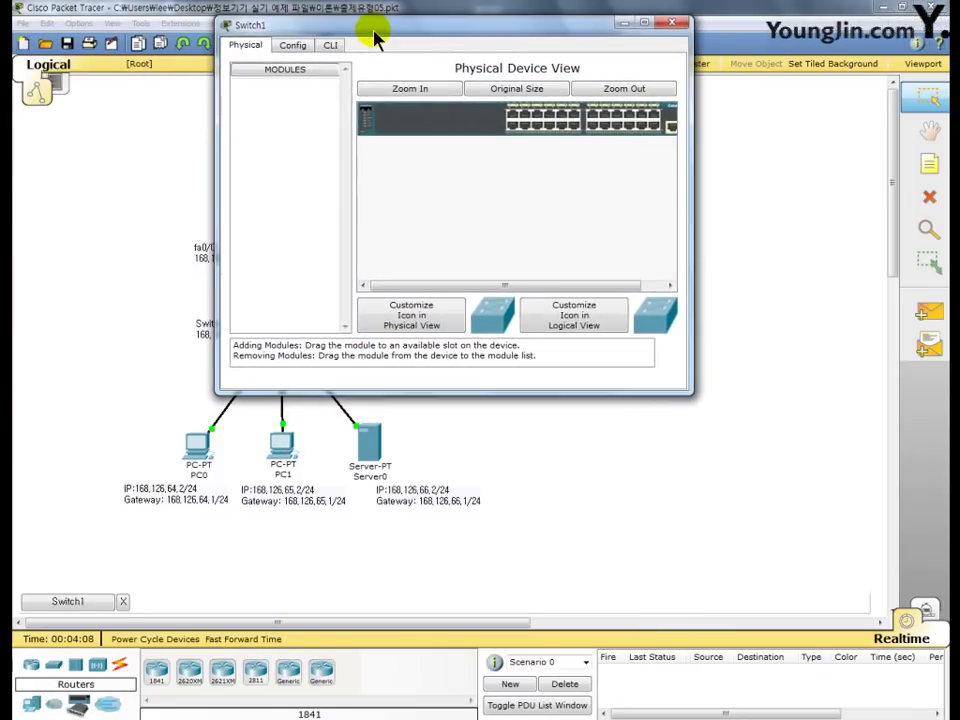
click(331, 45)
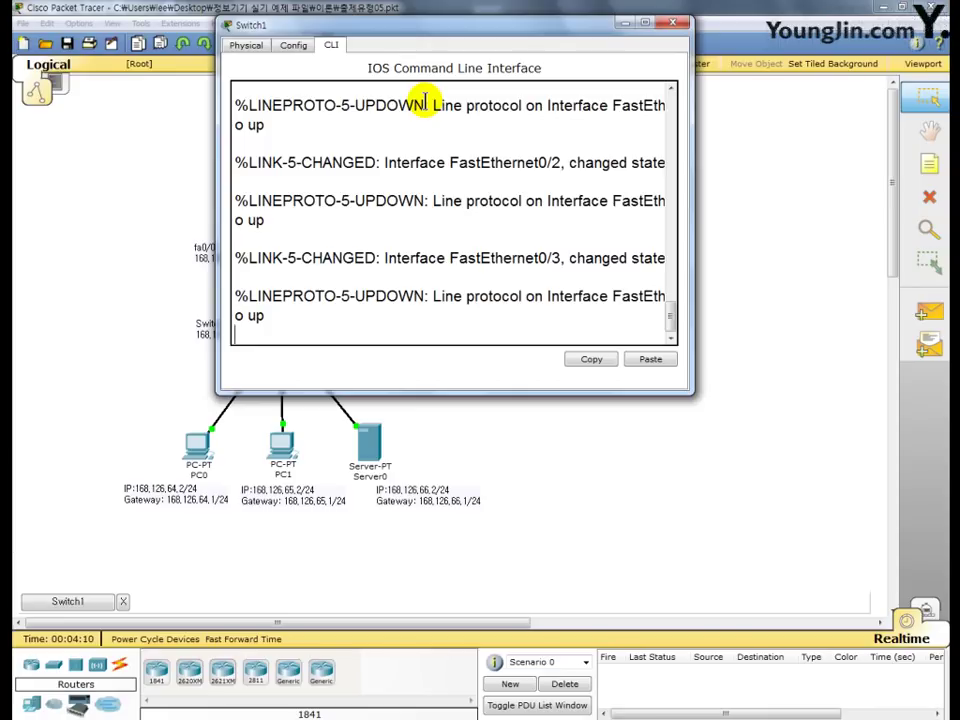
key(Return)
text(en)
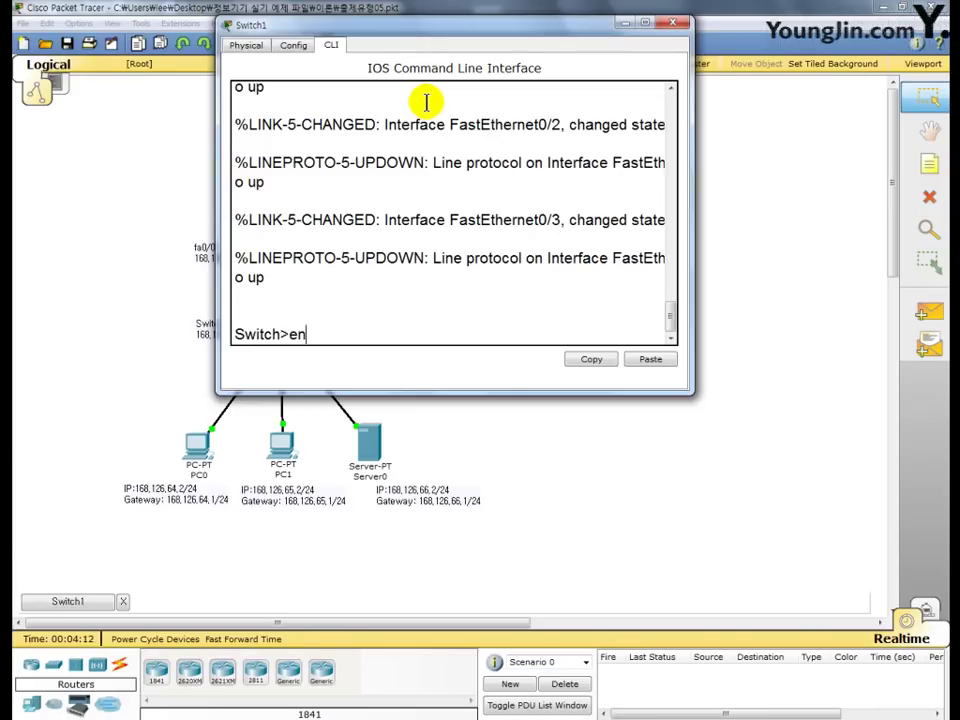
key(Return)
text(conf t)
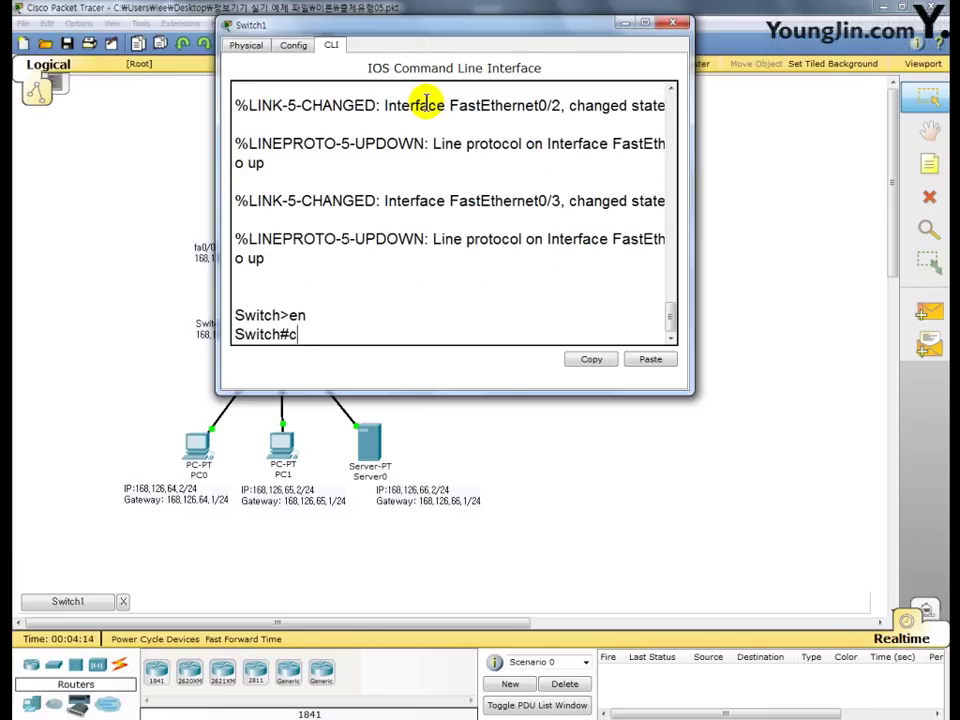
key(Return)
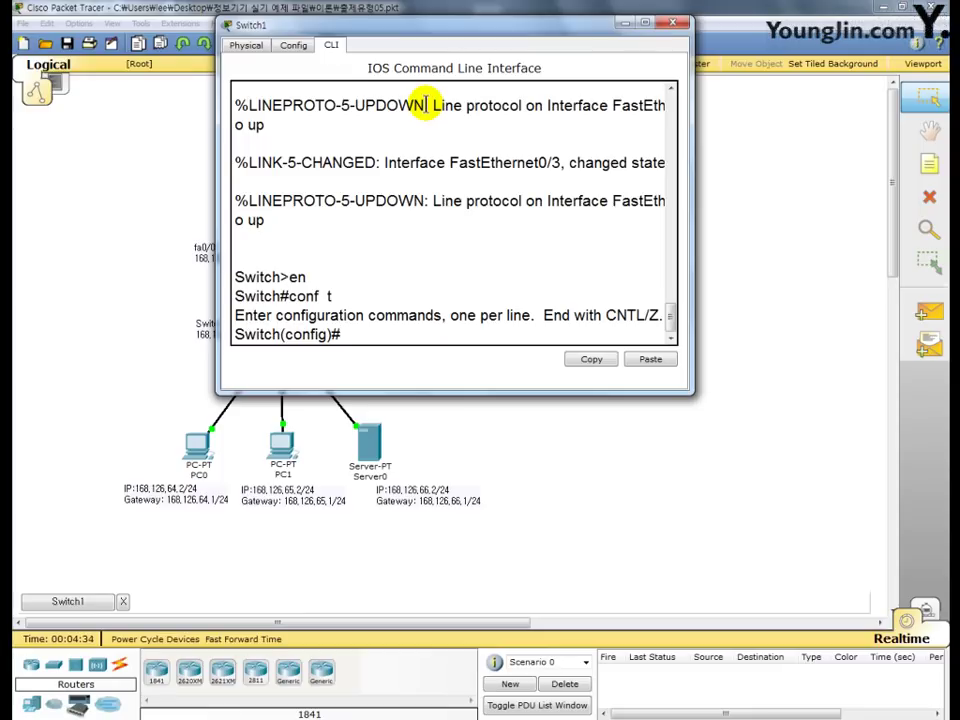
- Give interface vlan 1 the address 168.126.67.1 255.255.255.0 and enable it
text(int vlan 1)
key(Return)
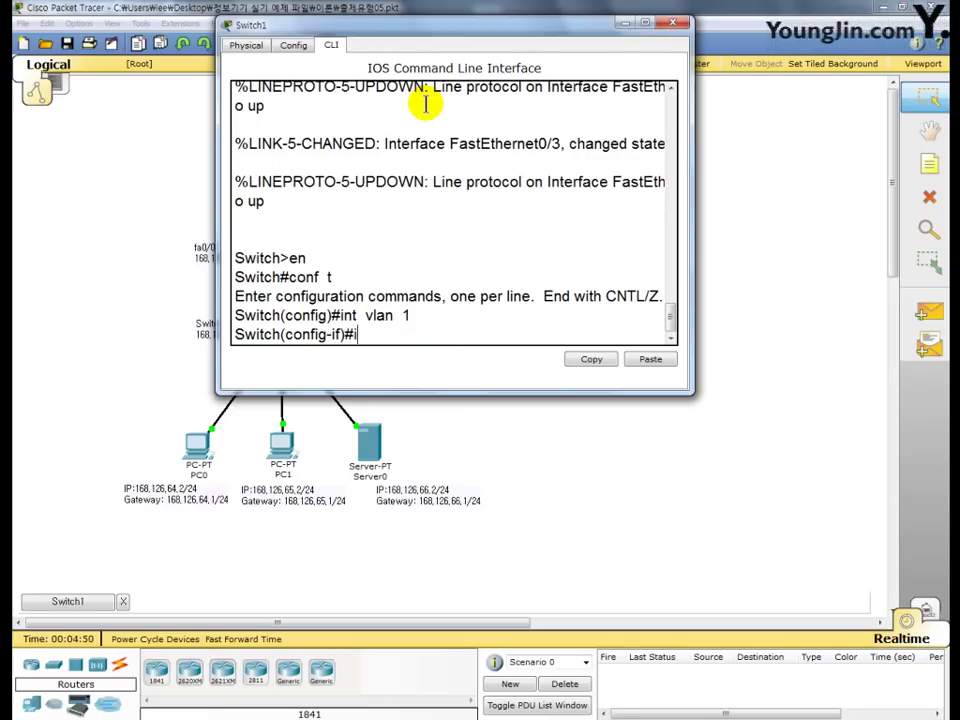
text(ip add 168.)
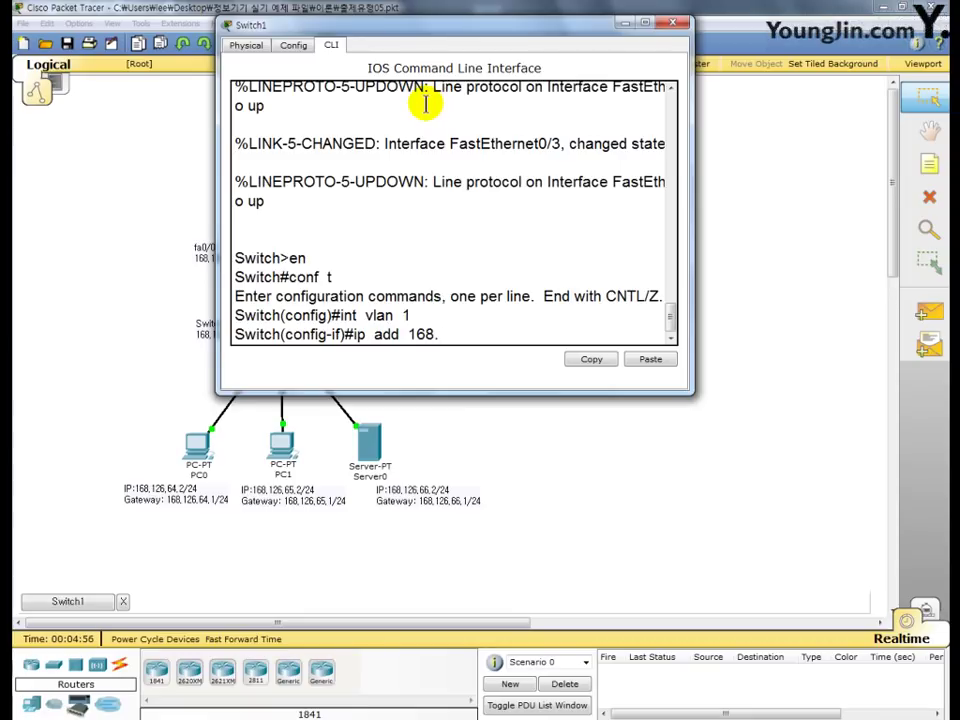
text(126.67.1)
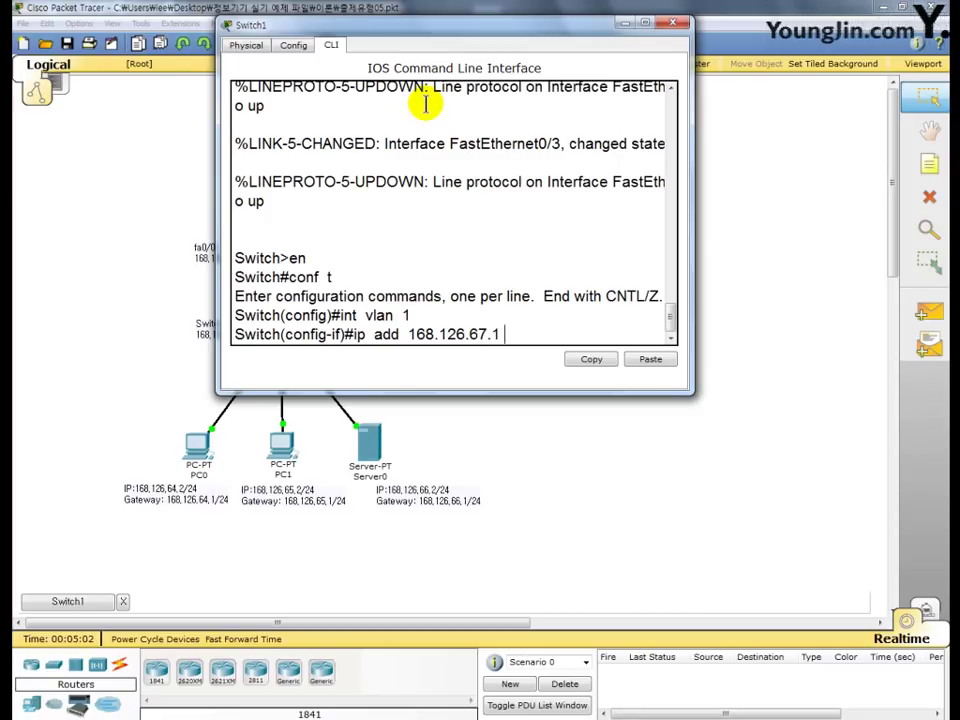
text( 255.255.255.)
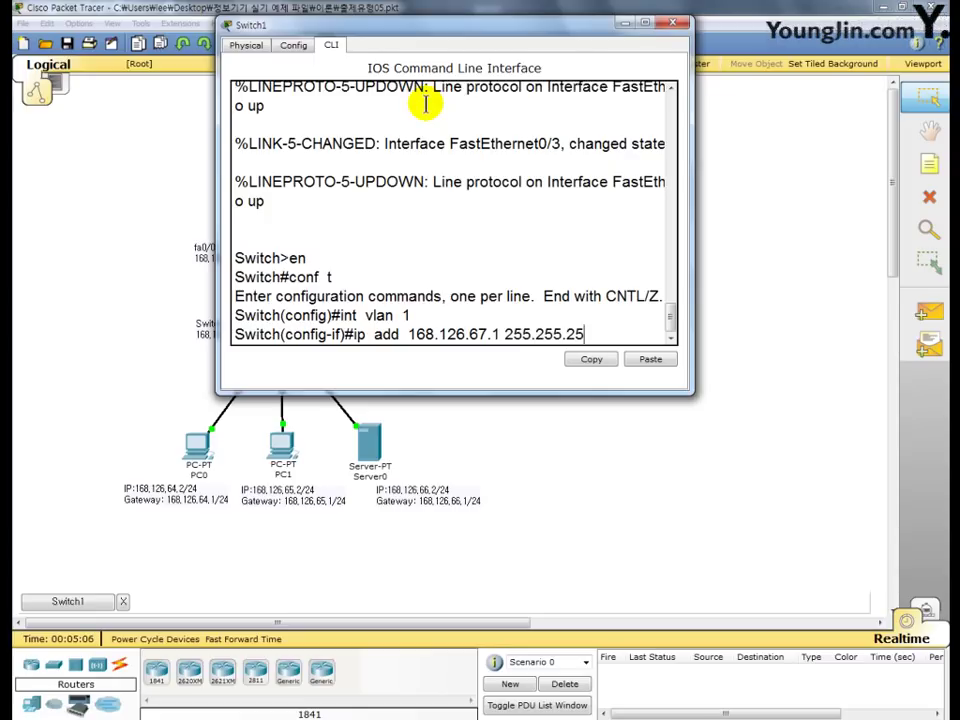
text(0)
key(Return)
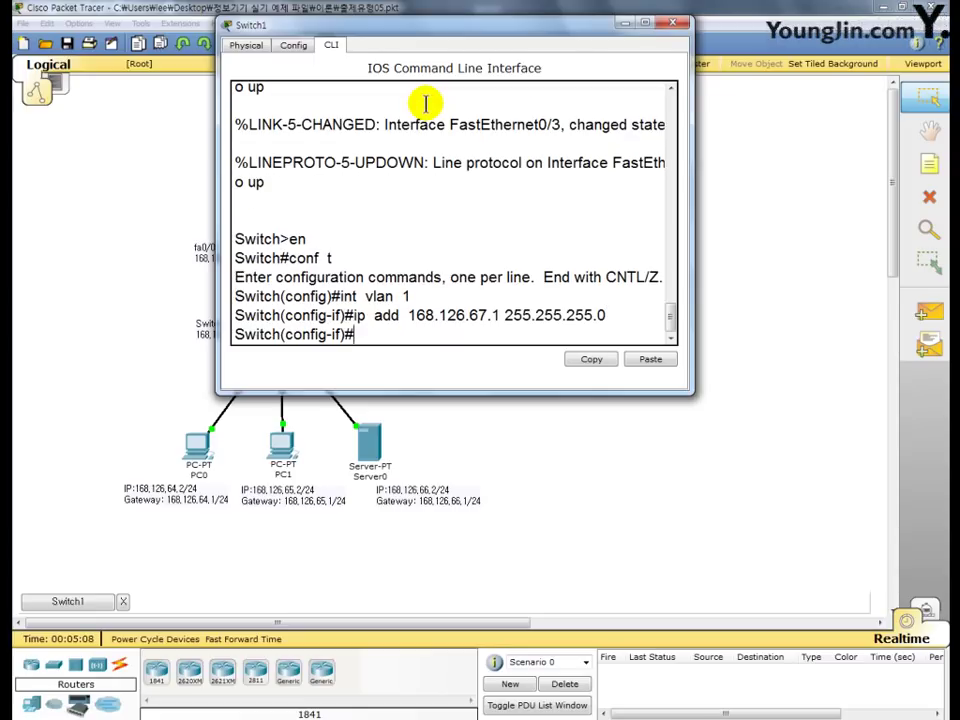
text(no  s)
text(h)
key(Return)
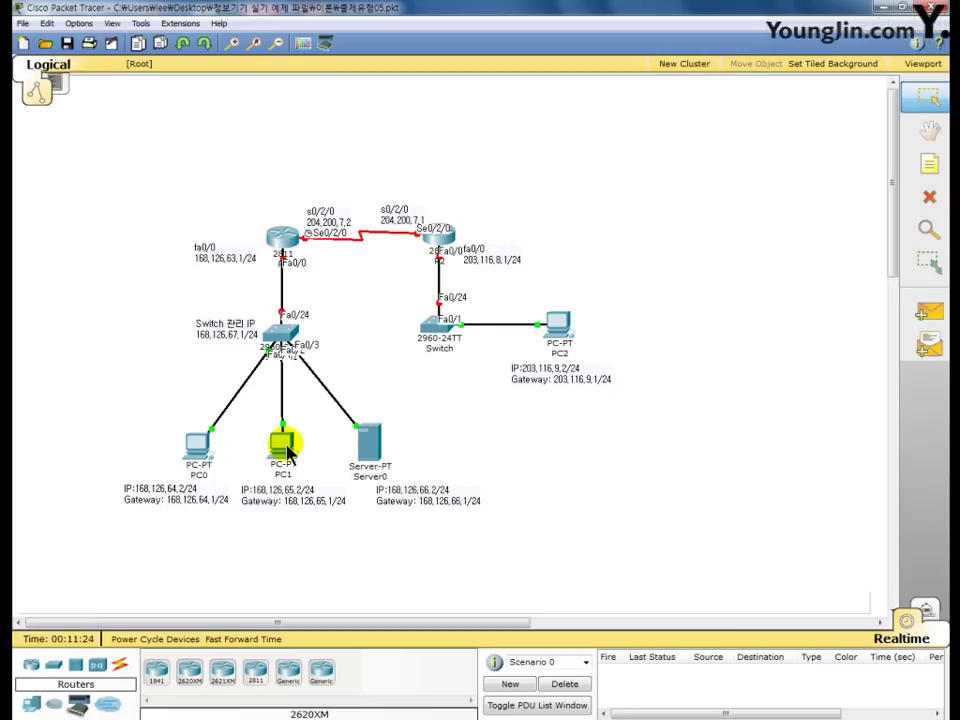
- Check the switch's info popup to confirm Vlan1 shows 168.126.67.1/24 and is up
mouse_move(292, 333)
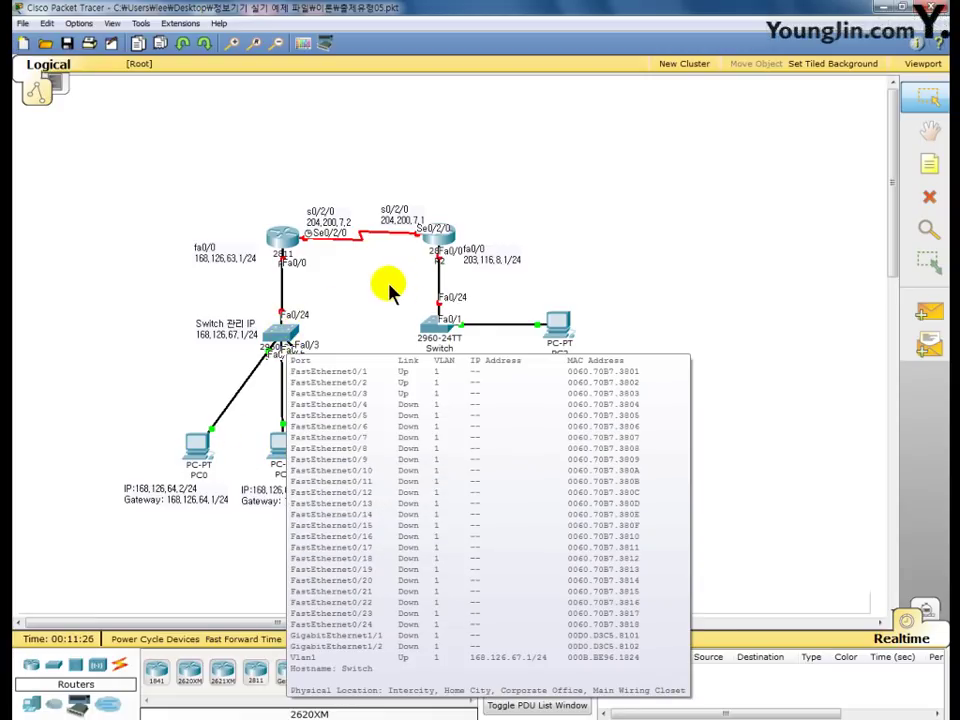
mouse_move(281, 233)
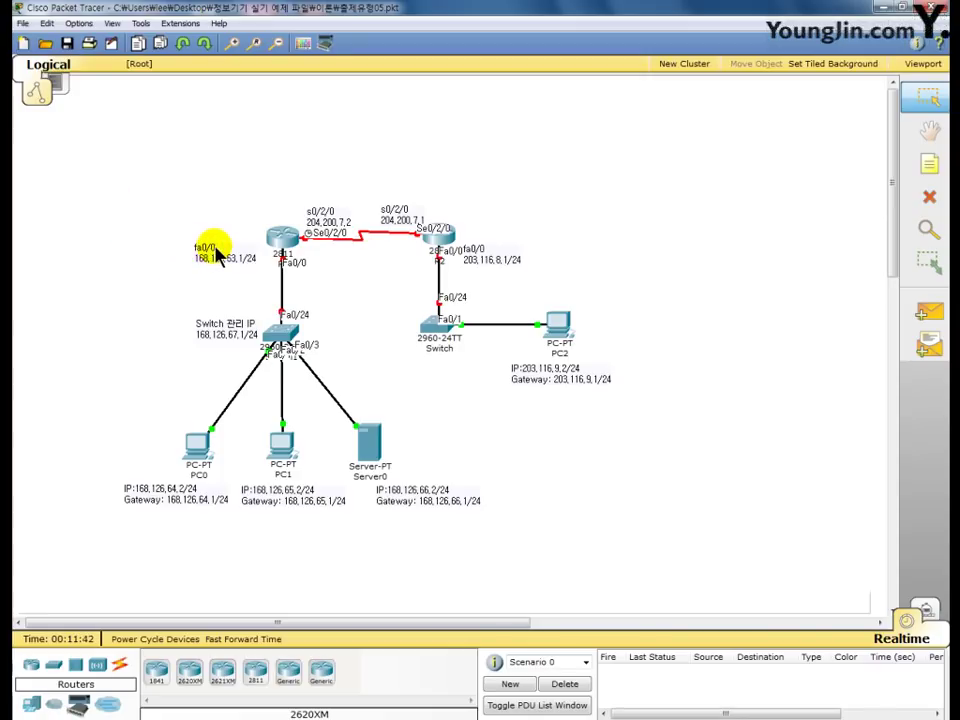
mouse_move(213, 350)
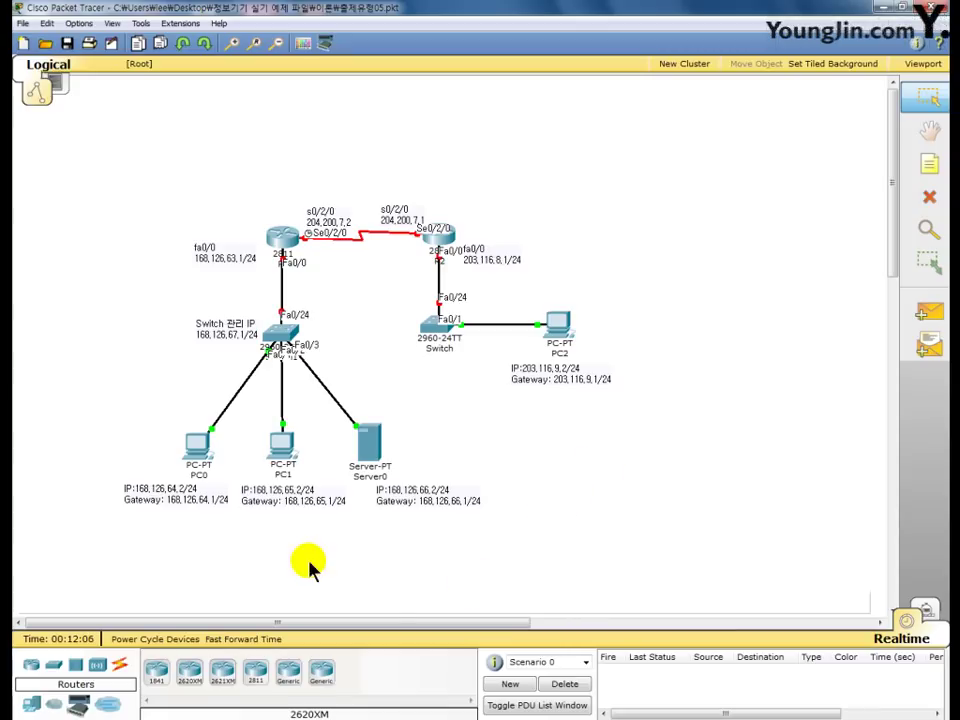
- In PC0's IP Configuration, enter the IP address 168.126.64.2
click(201, 452)
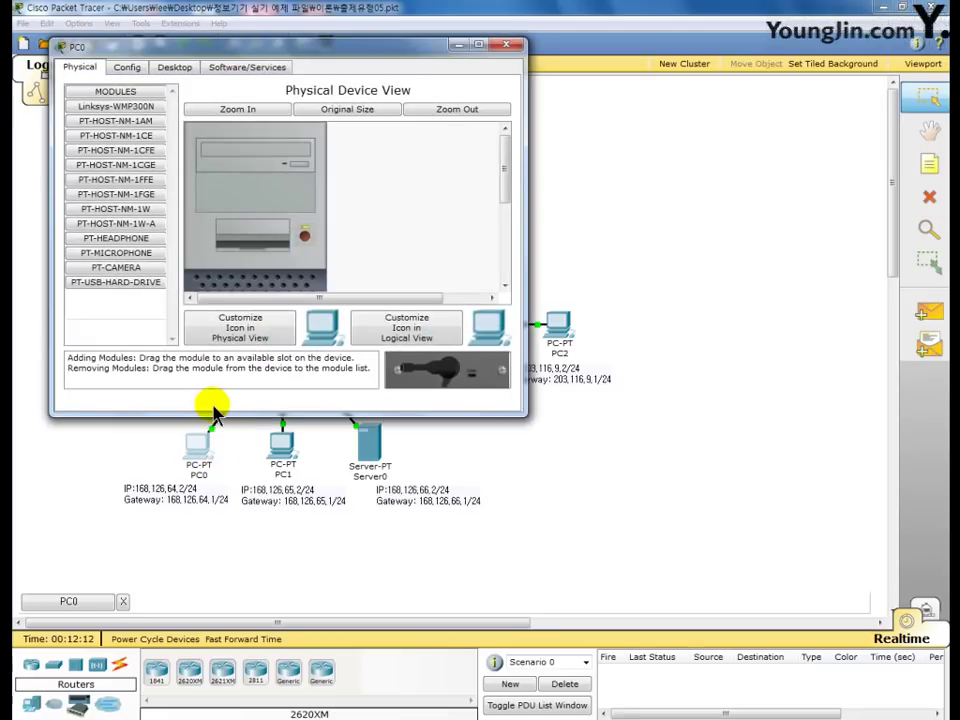
drag(221, 48, 423, 49)
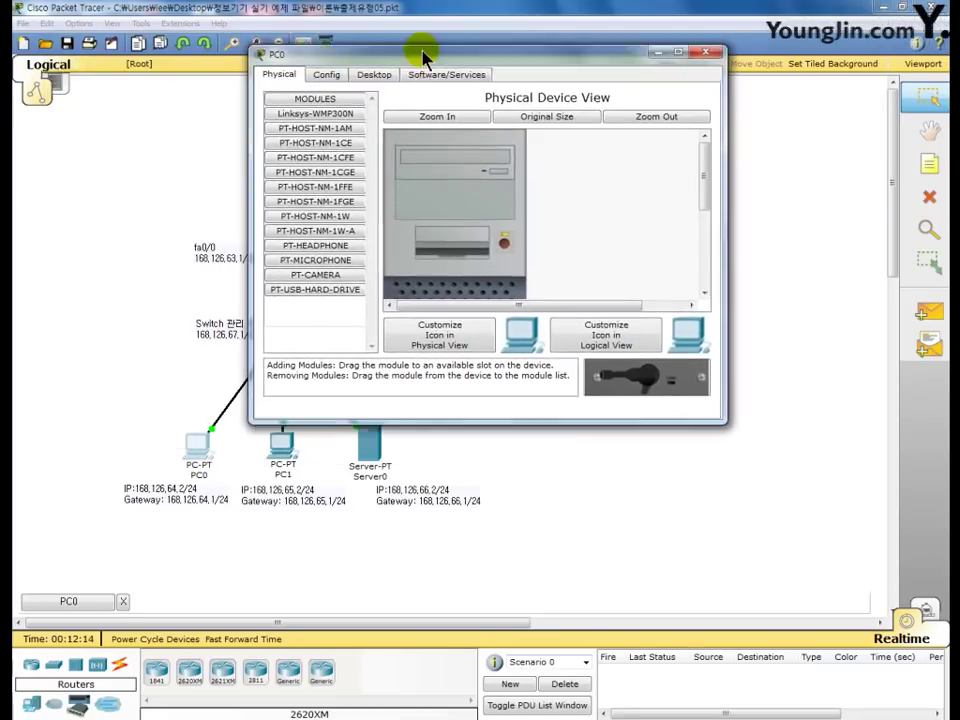
click(378, 68)
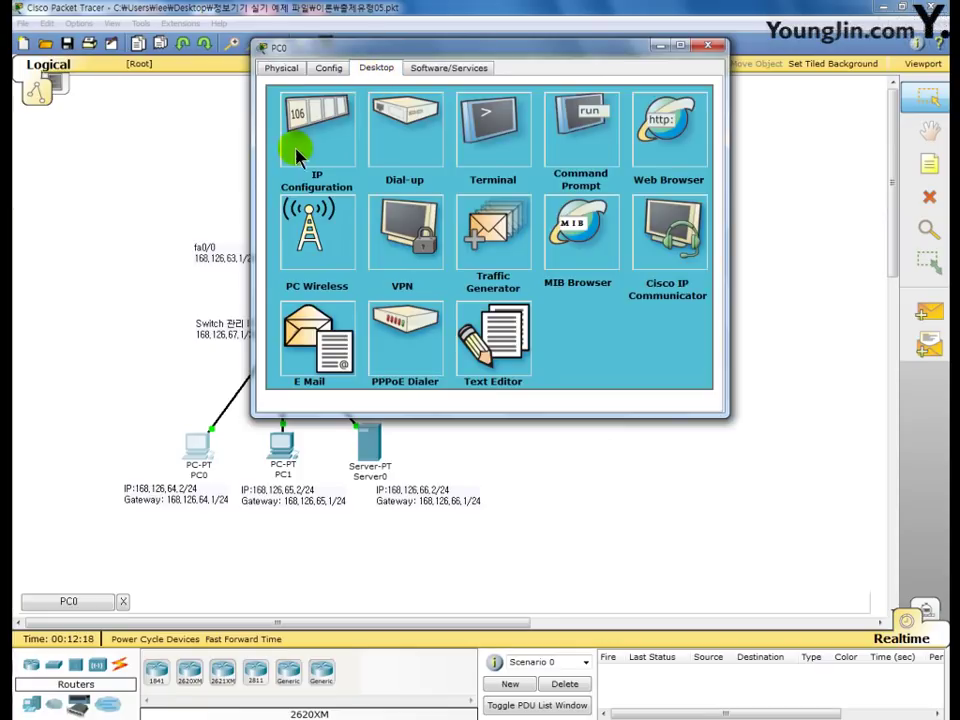
click(320, 138)
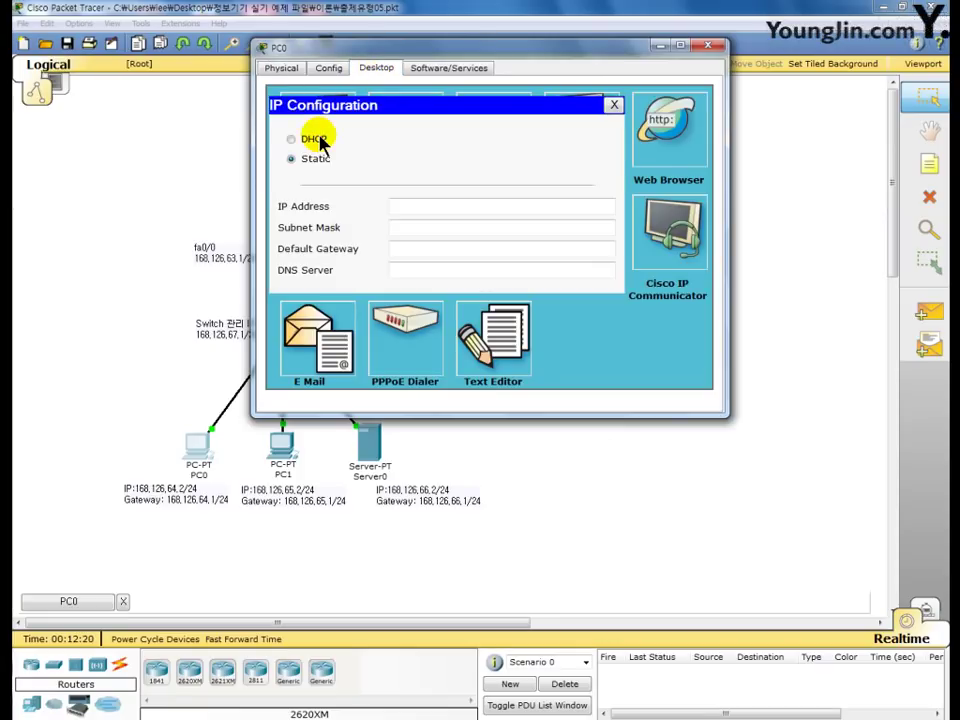
click(402, 205)
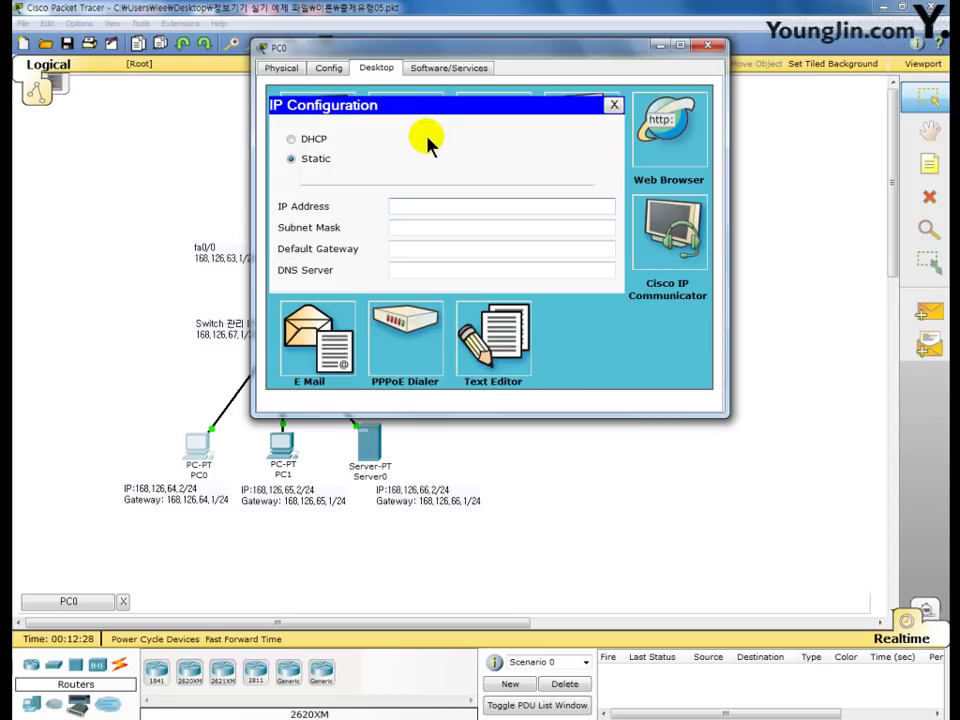
text(168.126.64.2)
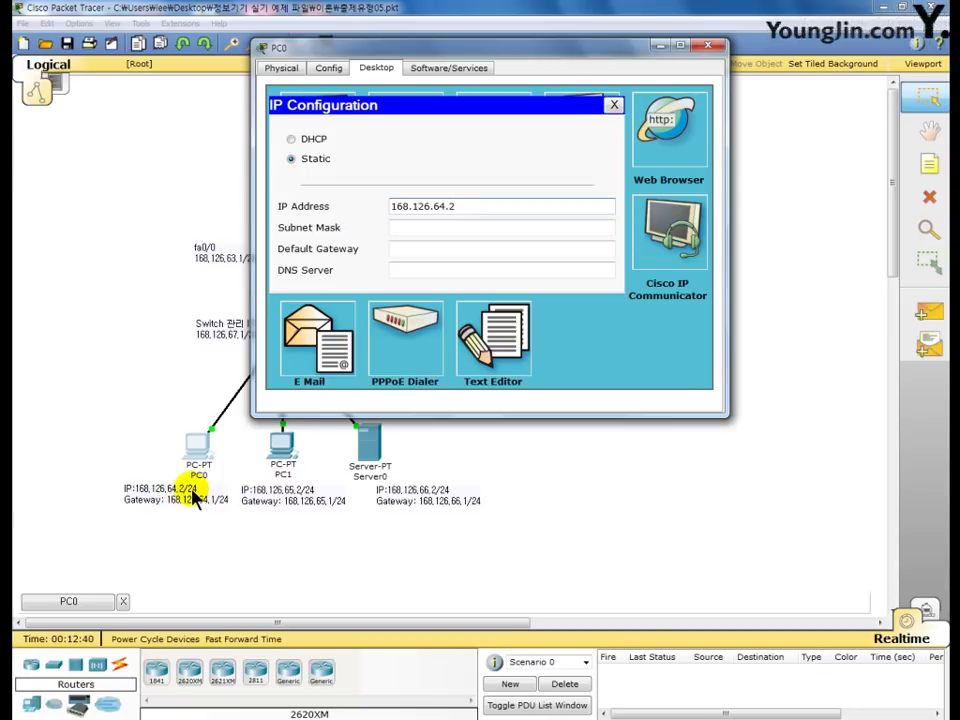
- Correct PC0's subnet mask to 255.255.255.0
click(475, 226)
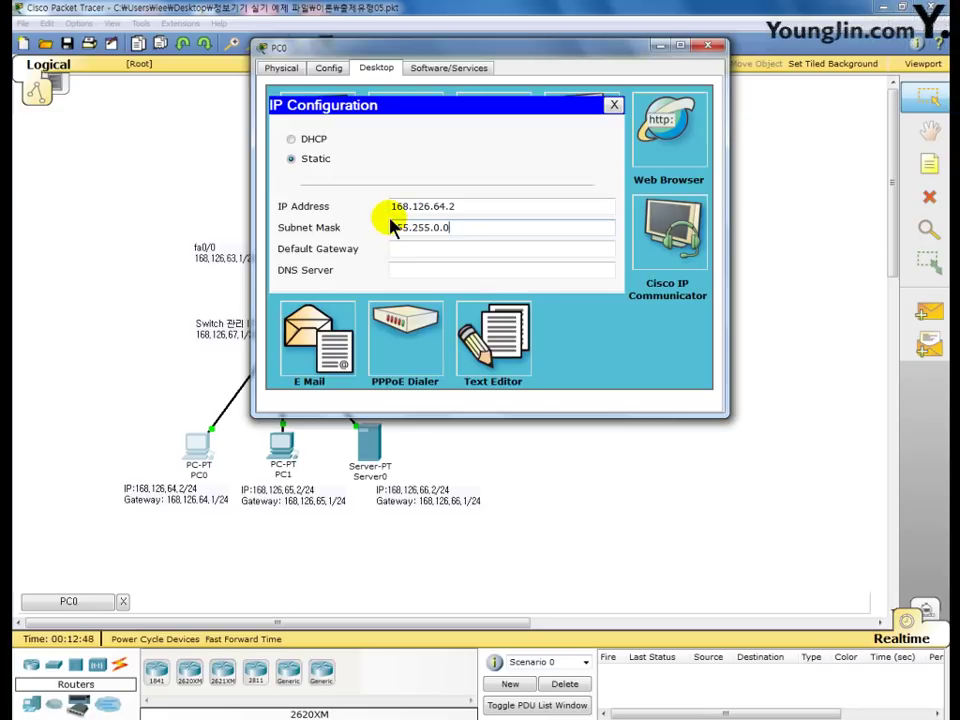
click(390, 206)
double_click(390, 206)
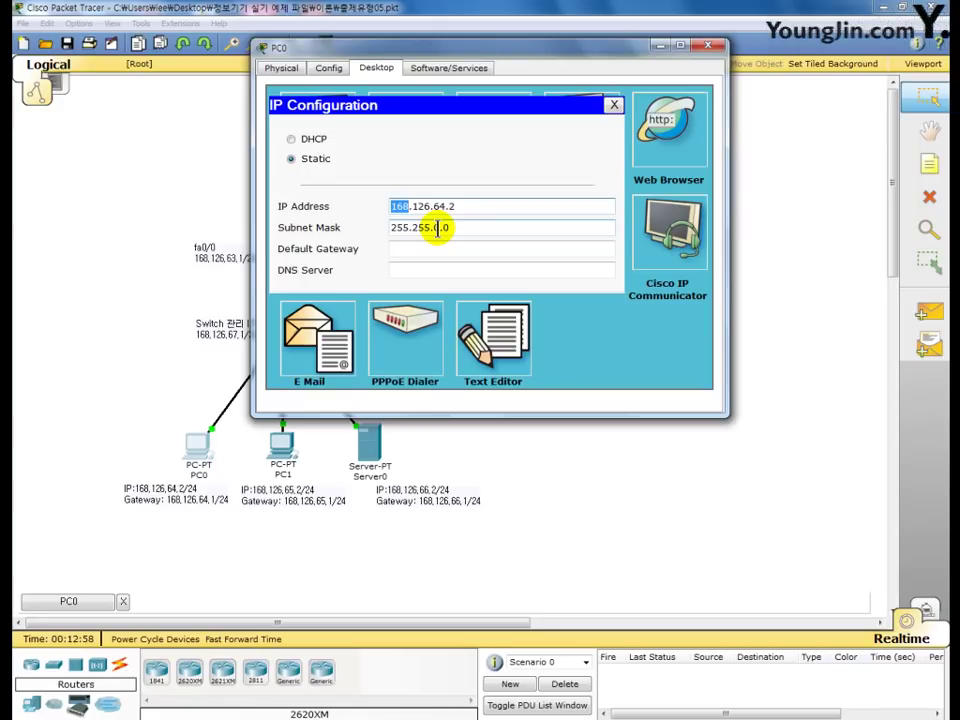
double_click(437, 228)
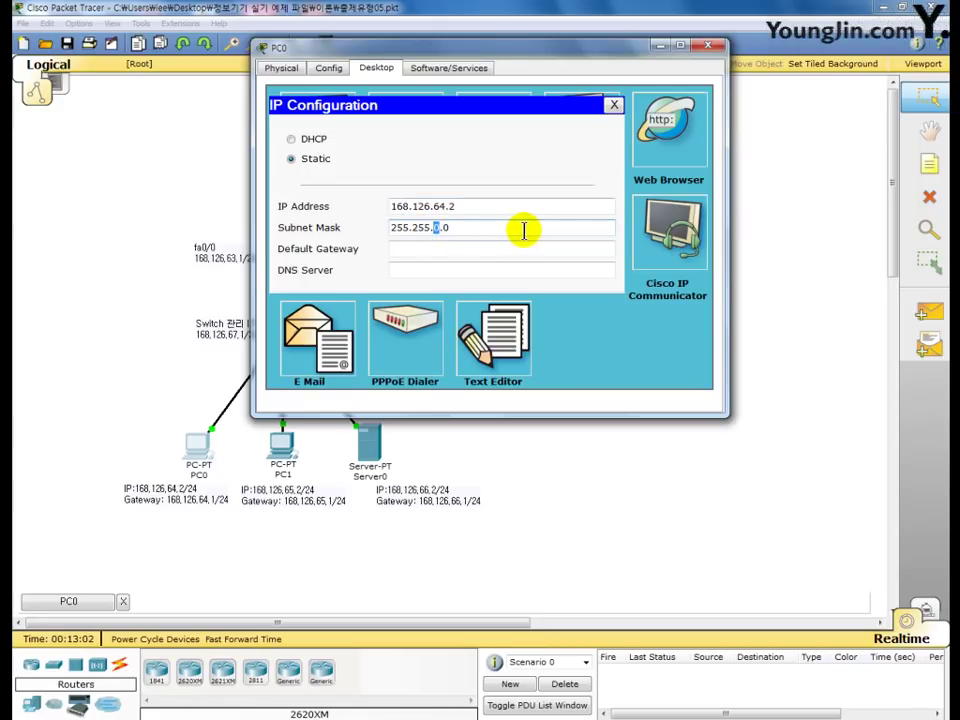
text(244)
key(BackSpace)
key(BackSpace)
text(255)
key(BackSpace)
key(BackSpace)
key(BackSpace)
text(55)
click(524, 231)
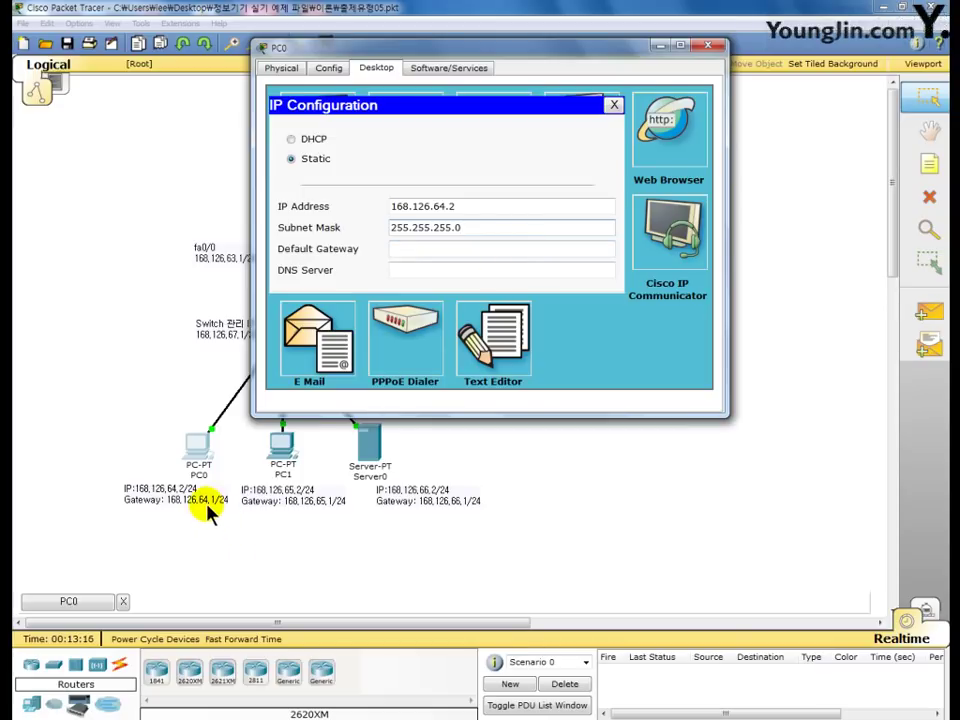
- Enter PC0's default gateway 168.126.64.1 and close its window
click(435, 250)
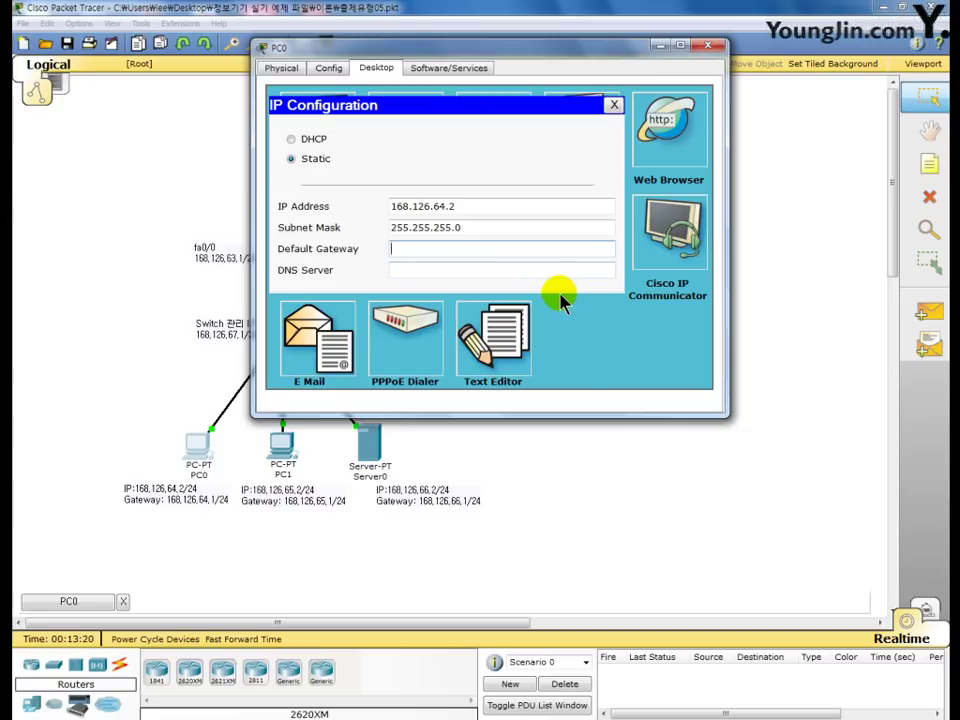
text(168.126.64.1)
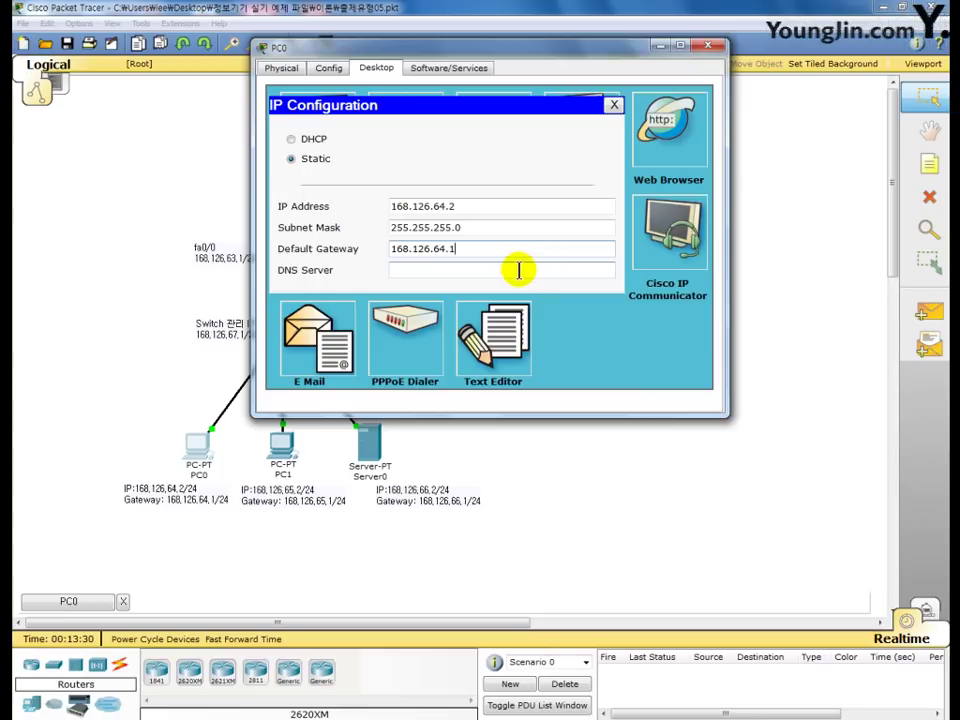
click(709, 47)
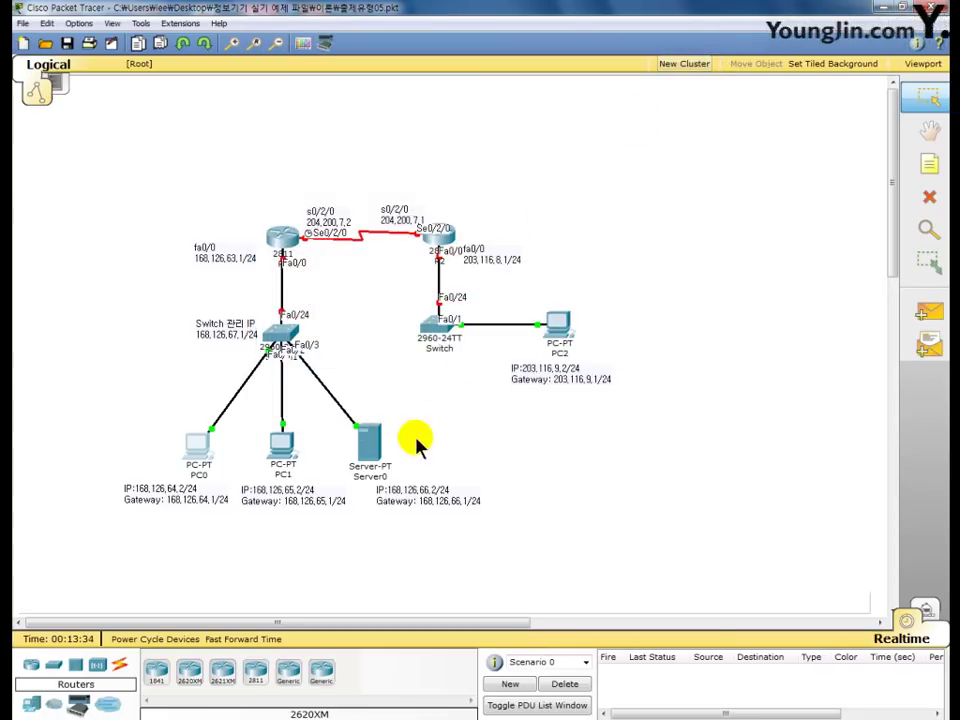
- In PC1's IP Configuration, enter the IP address 168.126.65.2
click(283, 443)
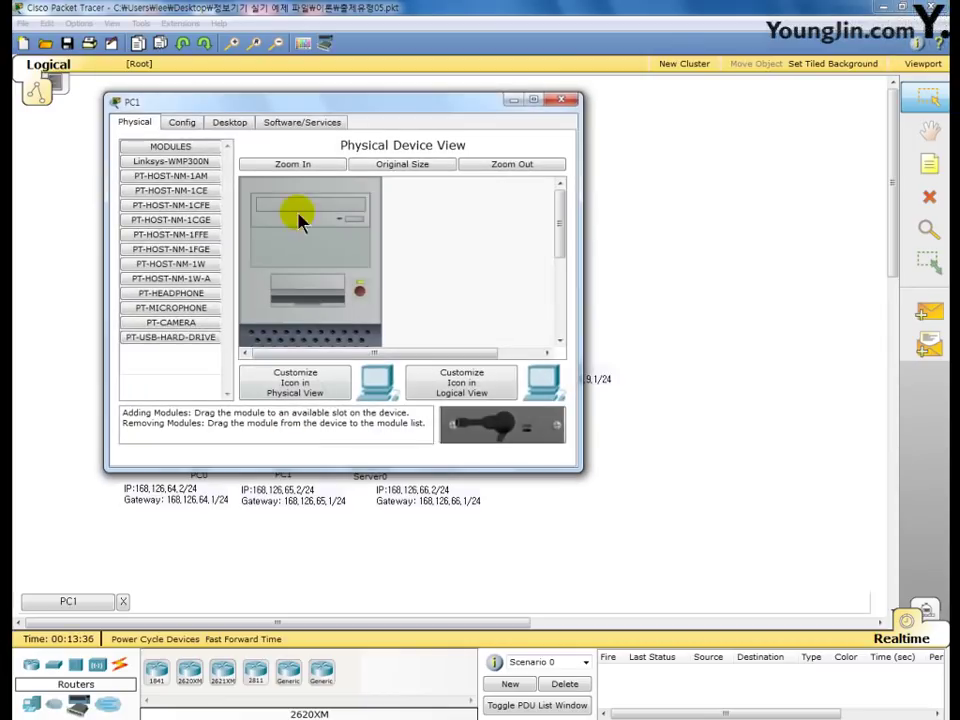
drag(317, 101, 437, 35)
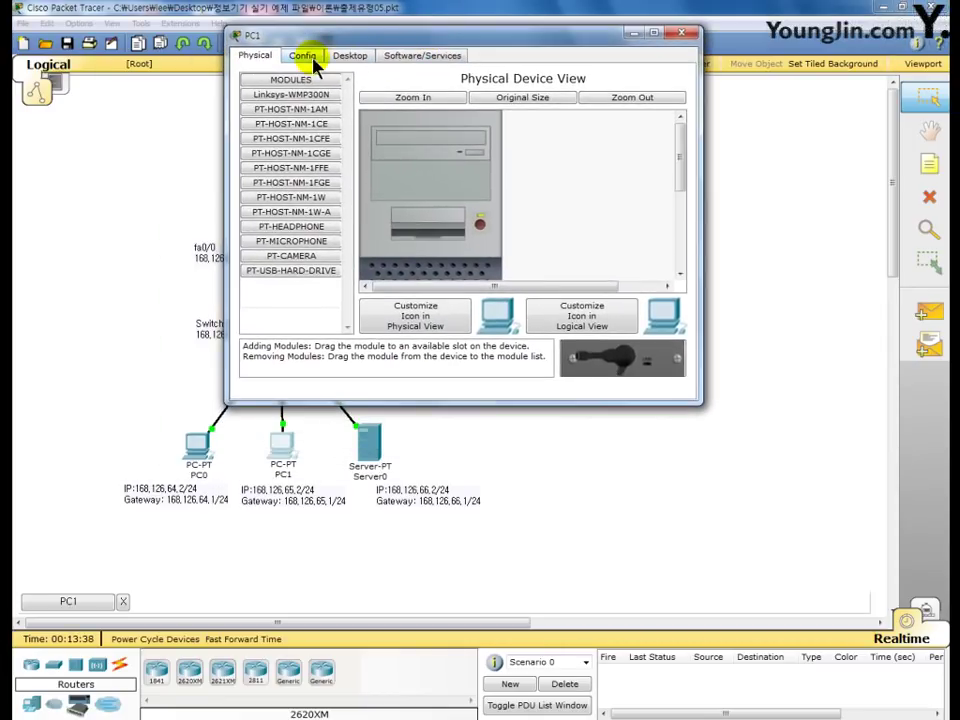
click(350, 55)
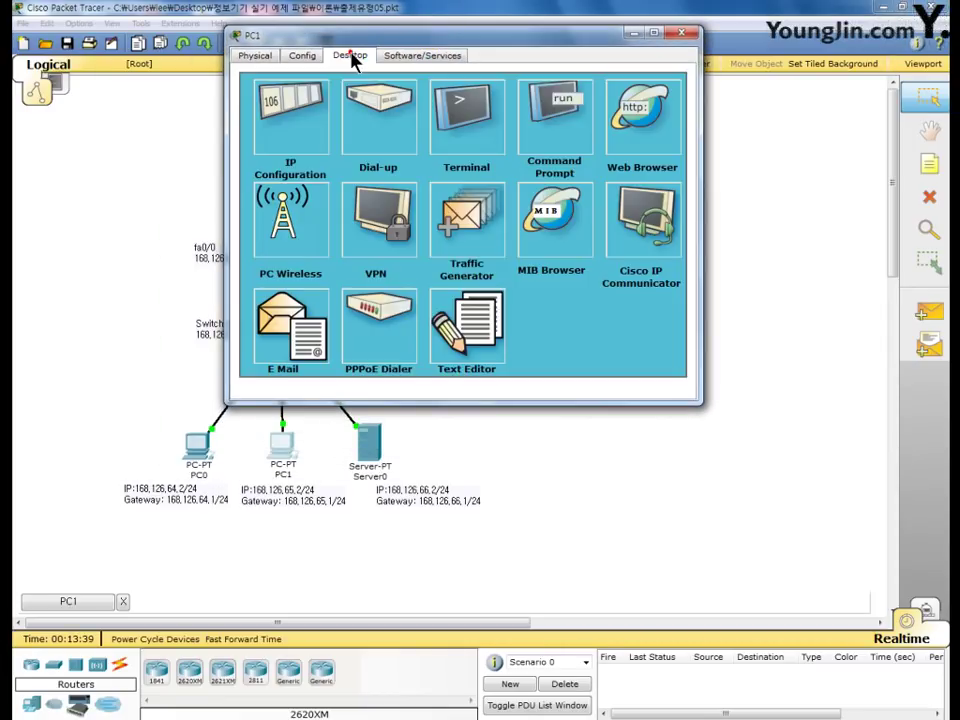
click(291, 125)
click(394, 190)
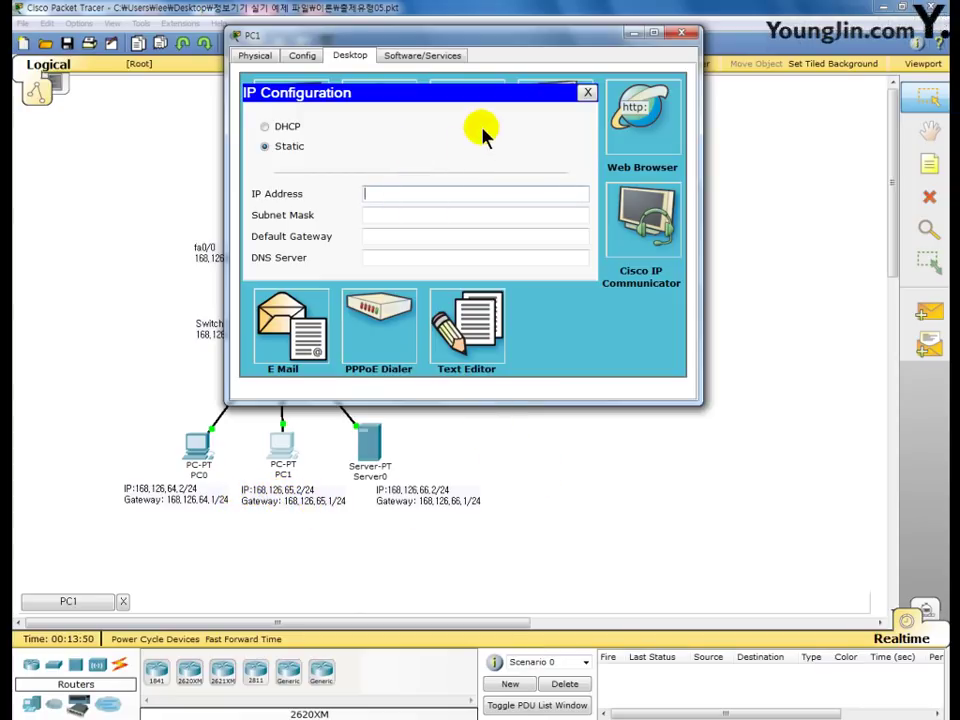
text(168.126.65.2)
- Set PC1's mask to 255.255.255.0 and gateway to 168.126.65.1, then close the window
key(Tab)
key(Right)
key(Left)
key(Left)
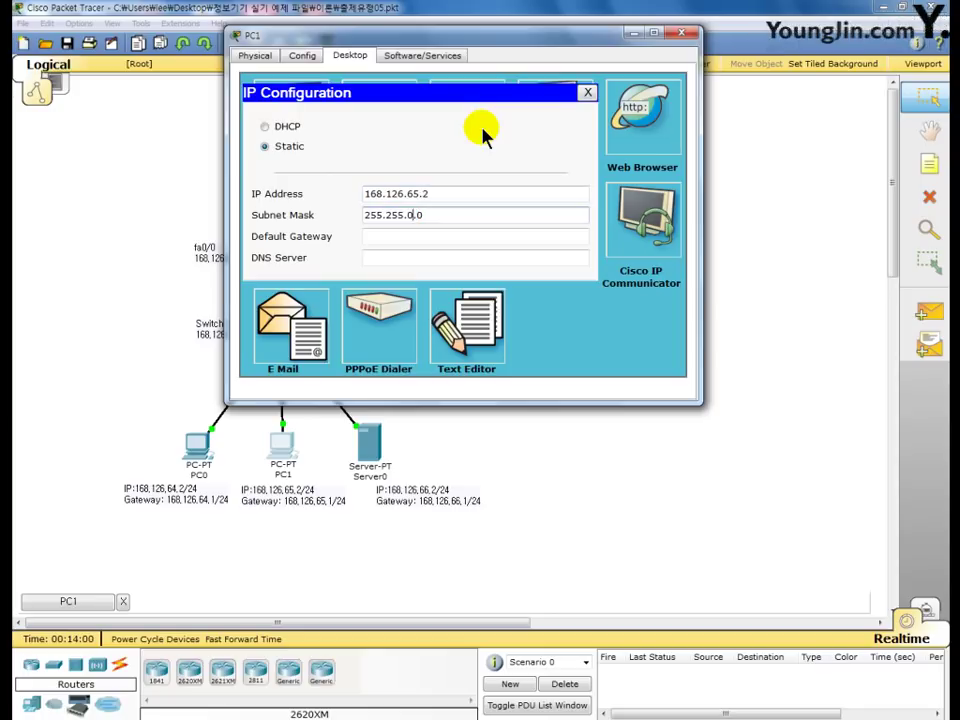
key(BackSpace)
text(255.)
click(438, 238)
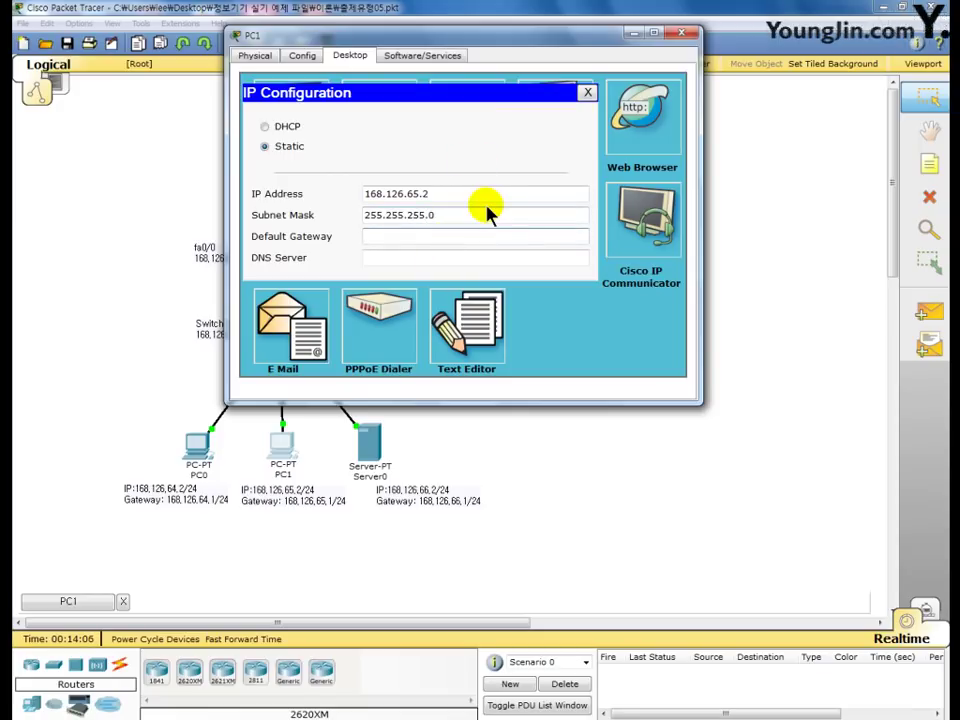
text(168.126.65.1)
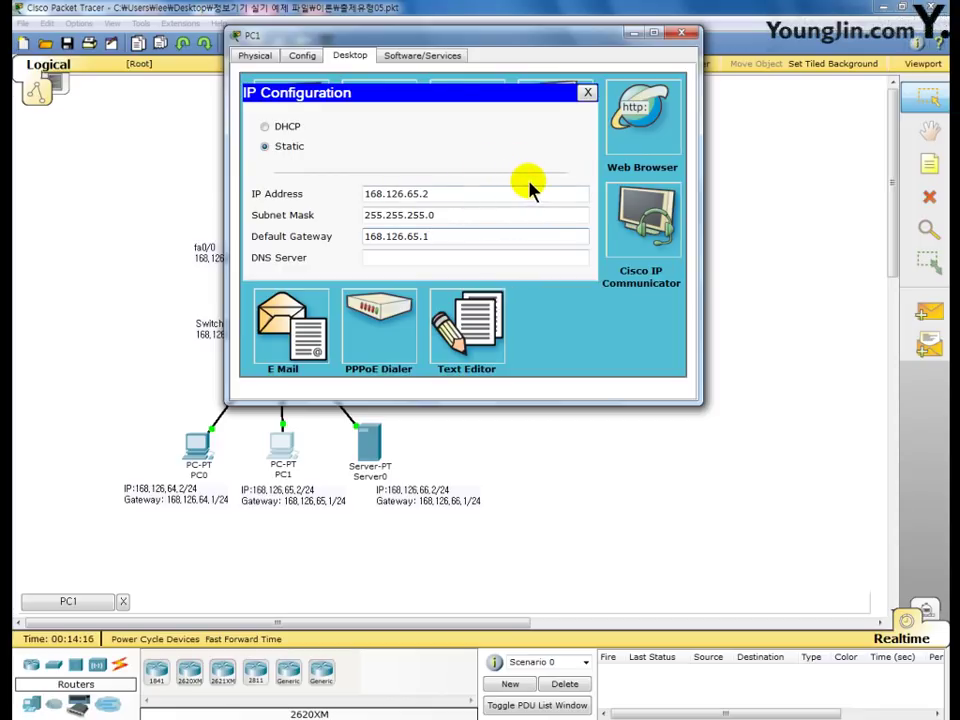
click(683, 36)
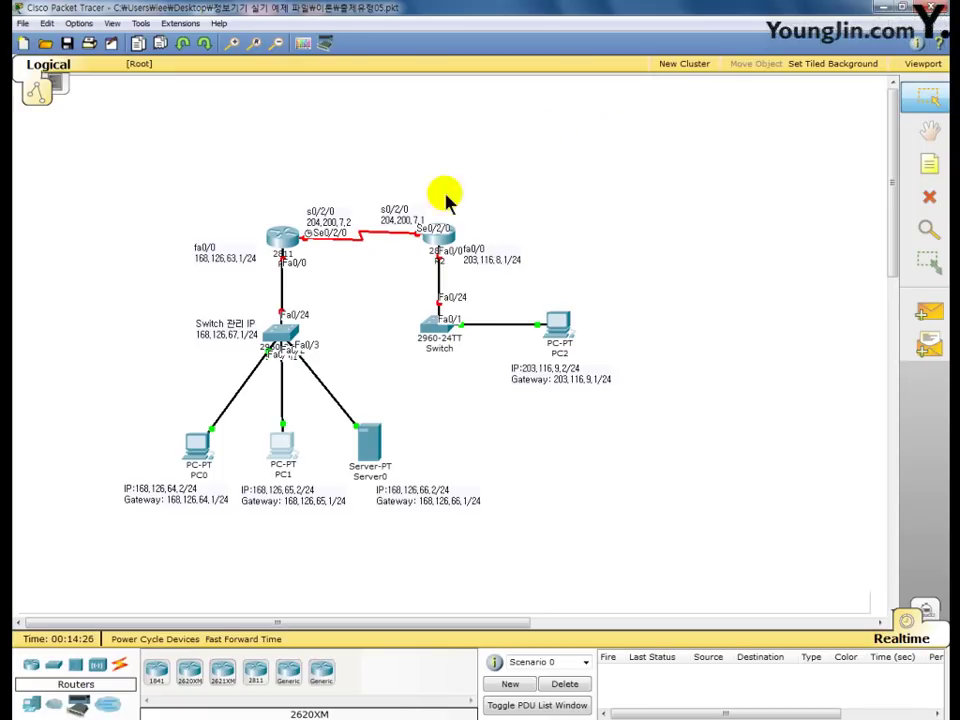
- Bring up practice topology 출제유형03.pkt with R1's fa0/0 at 168.126.63.1/24
mouse_move(281, 256)
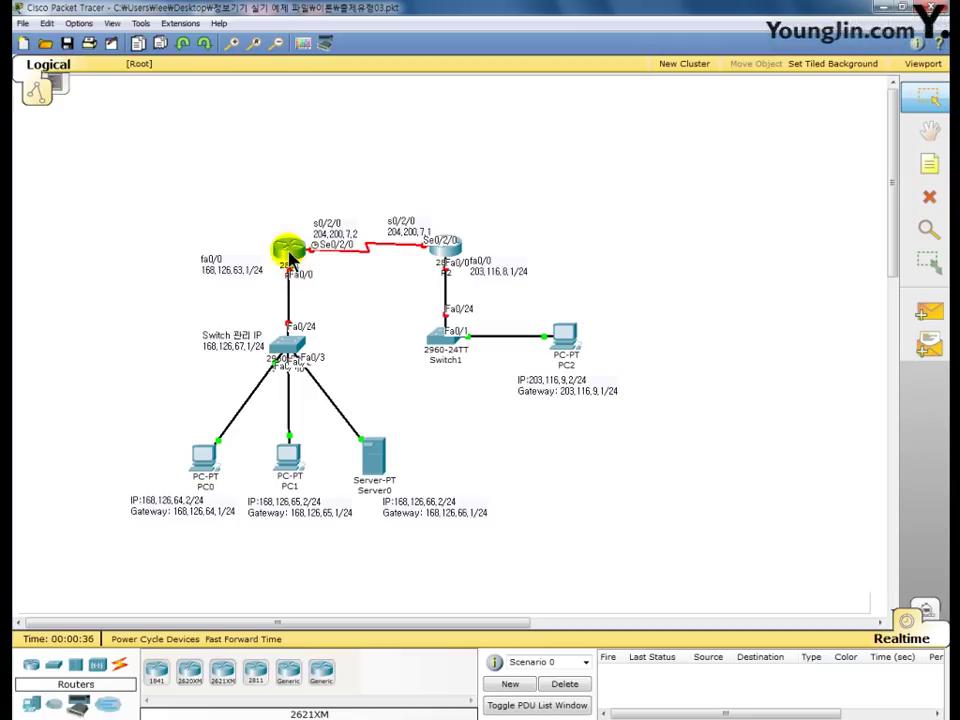
- On R1's CLI, enter privileged mode with en and global configuration with conf t
click(289, 247)
drag(287, 129, 390, 57)
click(330, 66)
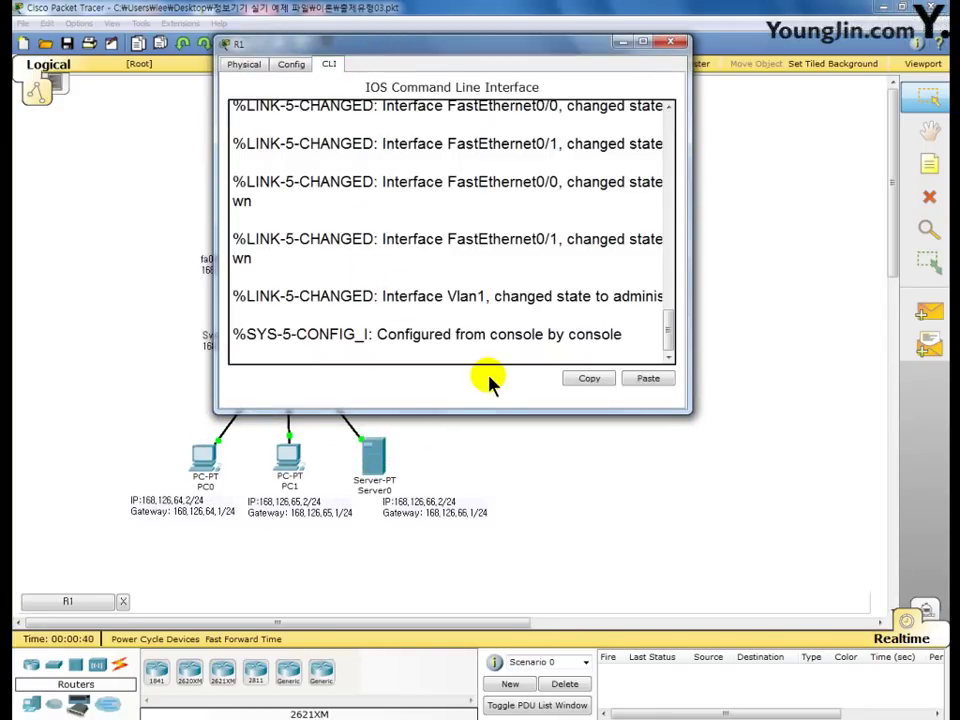
key(Return)
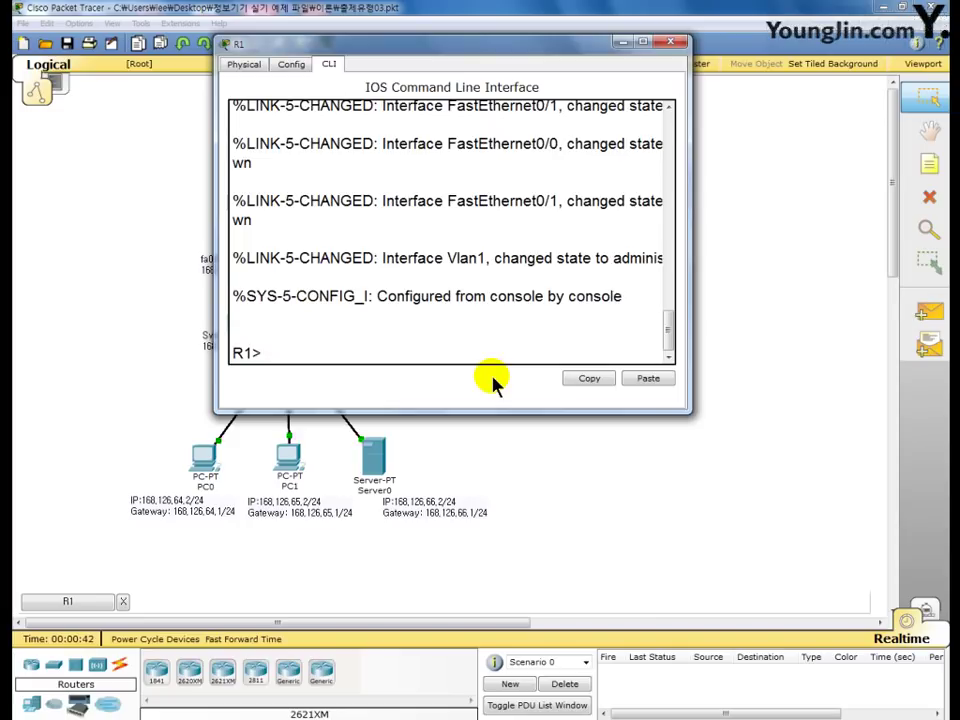
text(en)
key(Return)
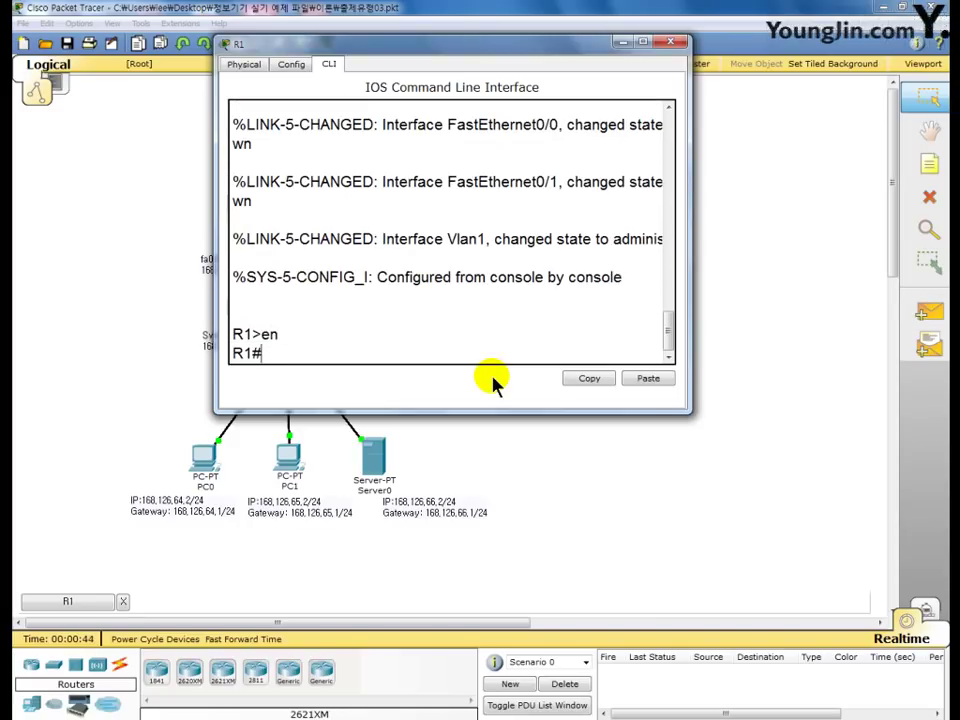
text(conf t)
key(Return)
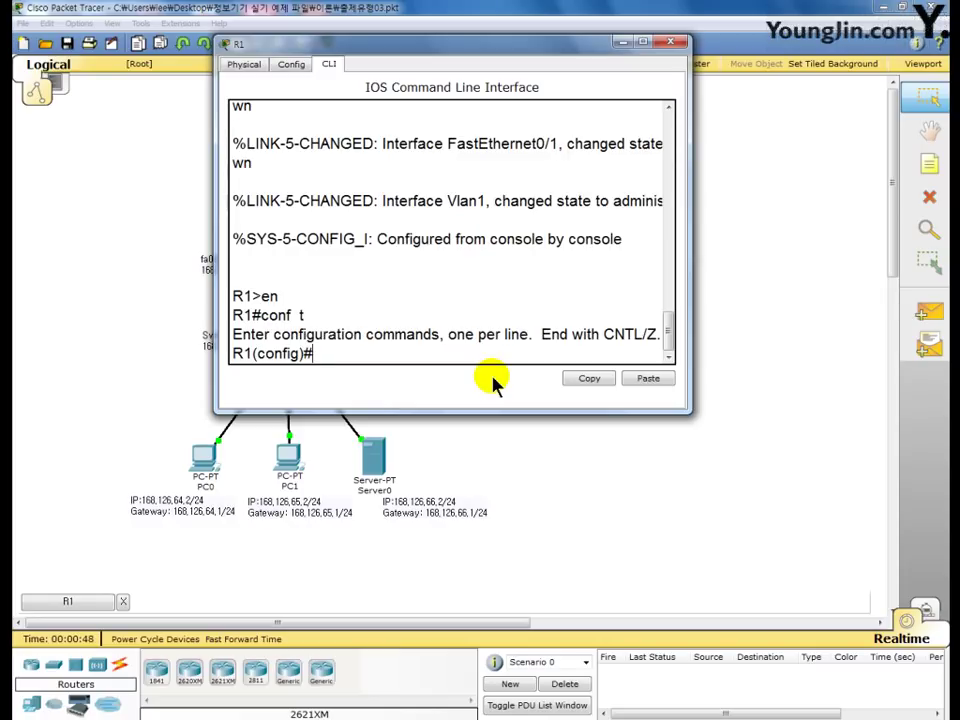
- Set R1's f0/0 to ip address dhcp, enable it with no shutdown, and close R1's window
text(int  f0/0)
key(Return)
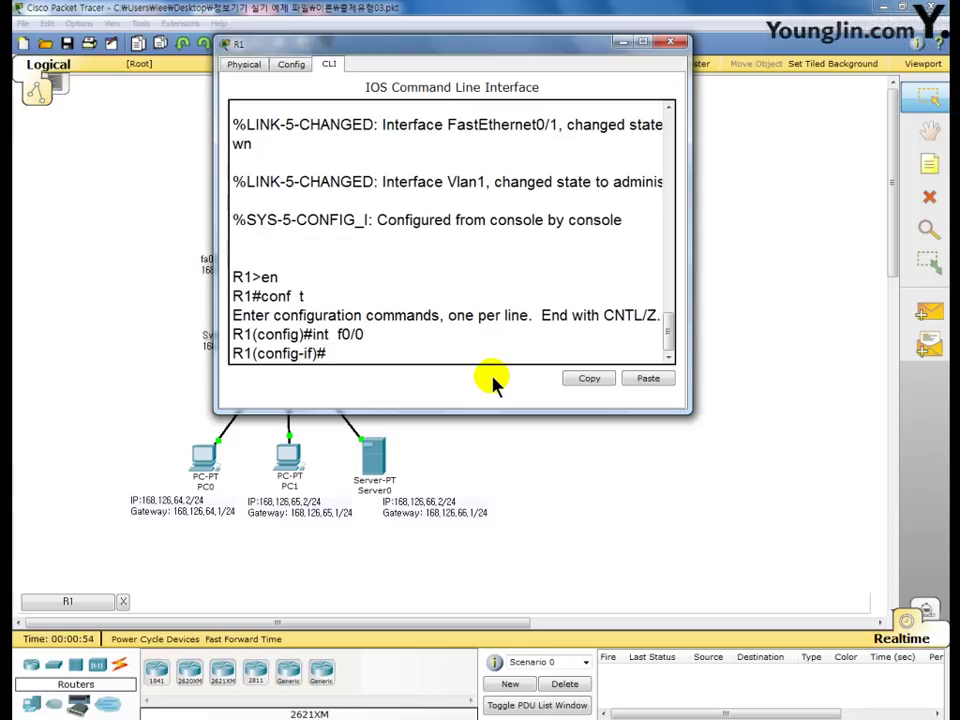
text(ip add dhcp)
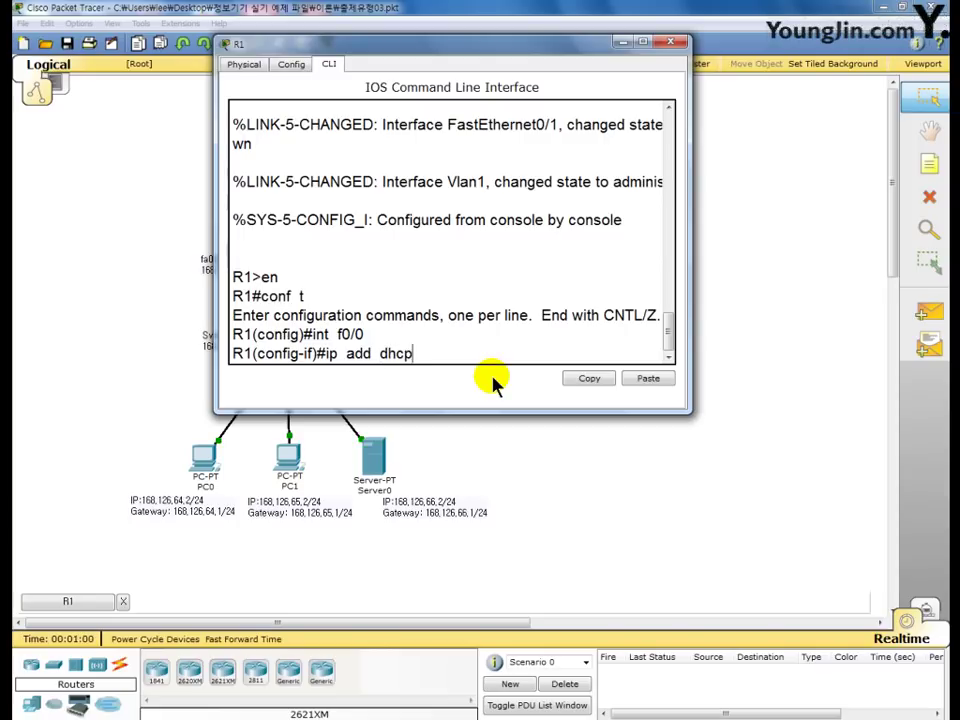
key(Return)
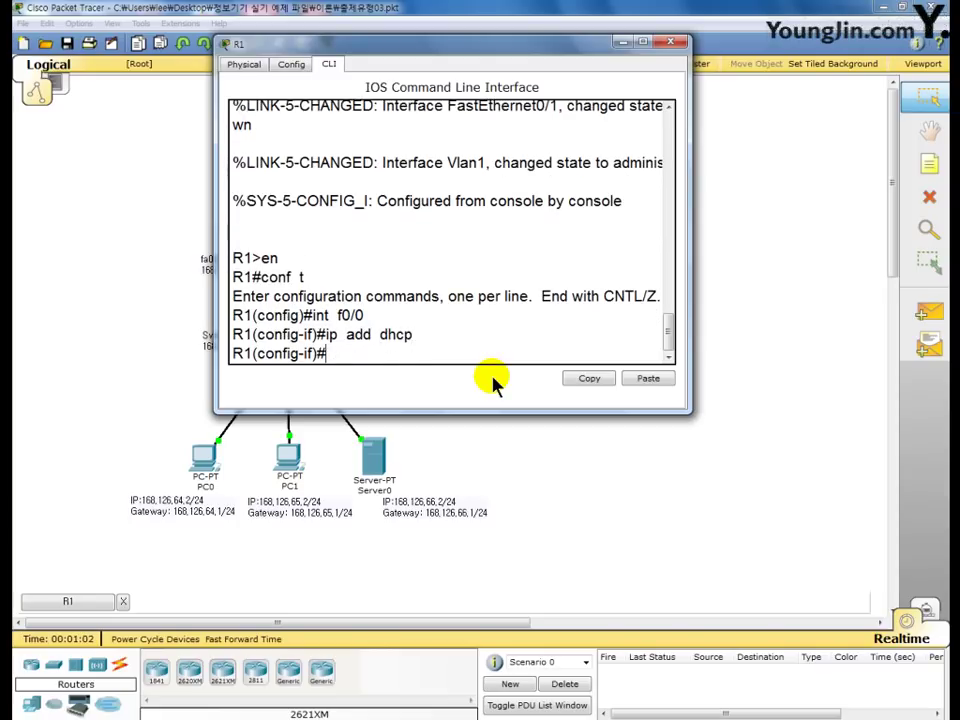
text(no sh)
key(Return)
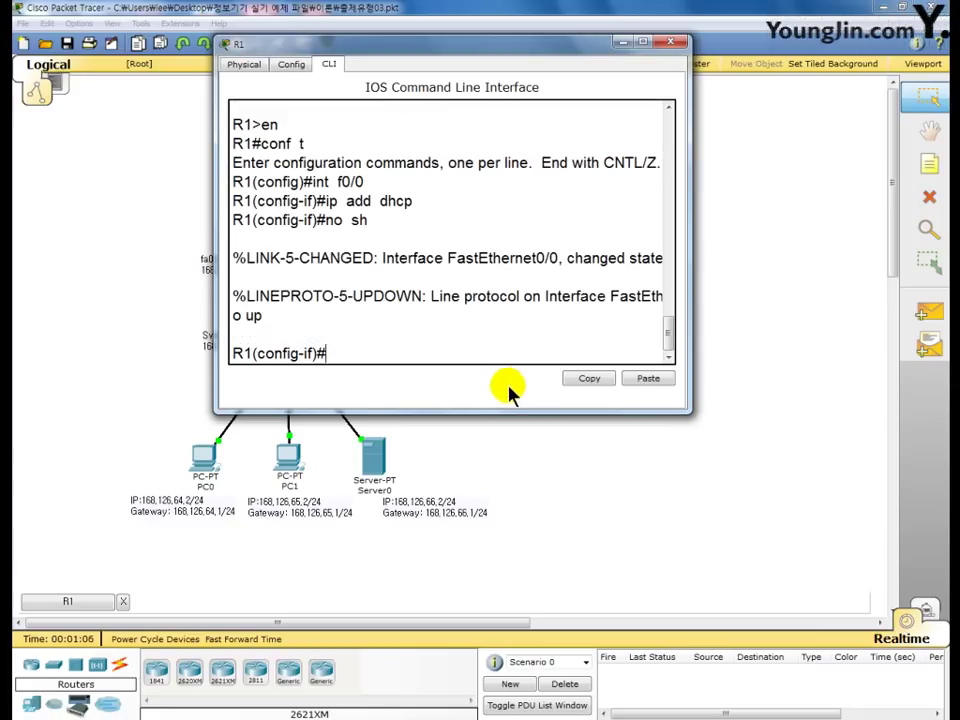
key(ctrl+shift+p)
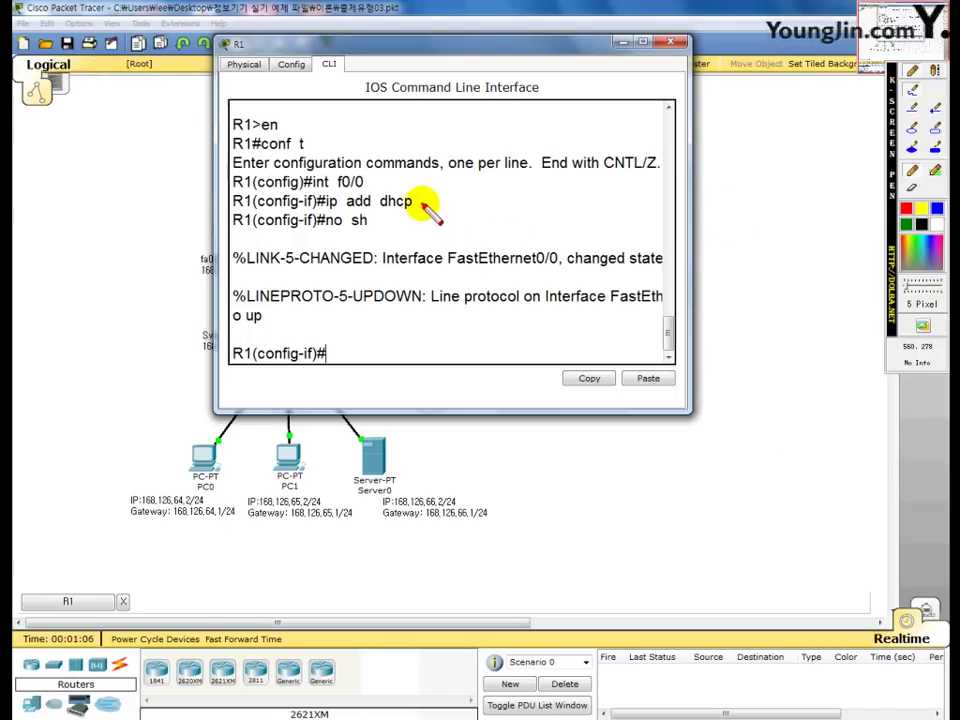
mouse_move(420, 202)
mouse_down()
mouse_move(437, 203)
mouse_move(438, 221)
mouse_move(373, 220)
mouse_up()
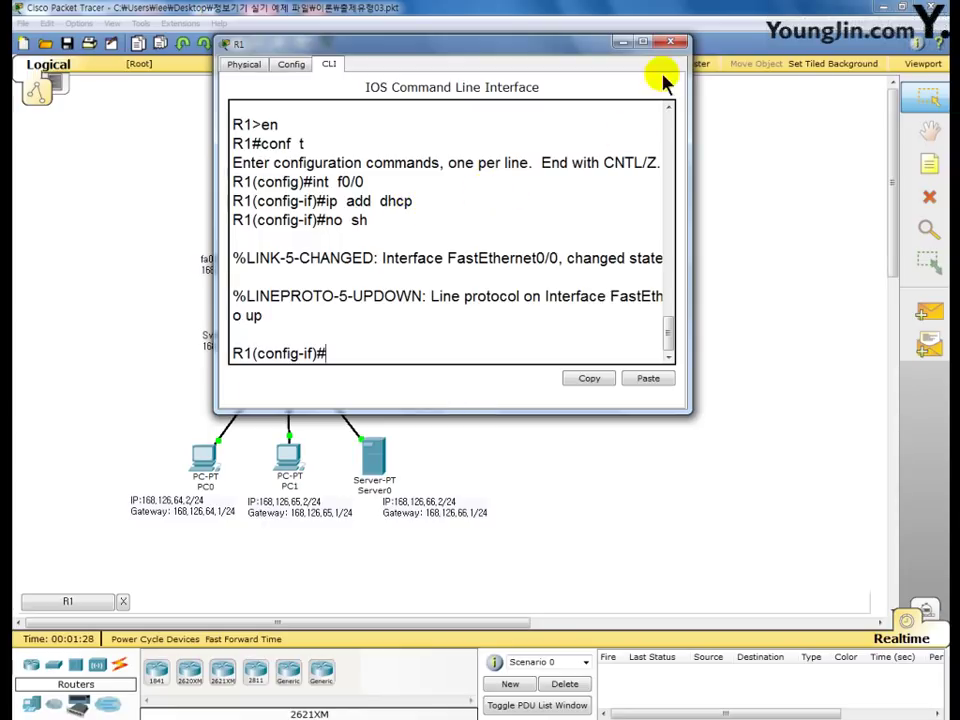
click(671, 44)
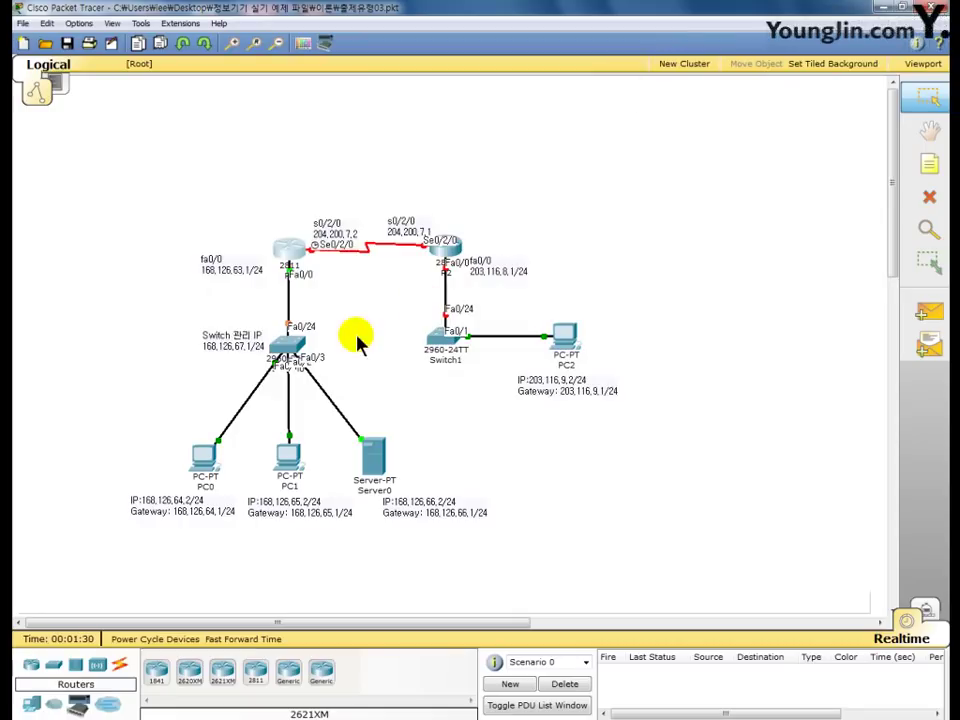
- On Switch0's CLI, enter privileged mode and global configuration mode
click(291, 350)
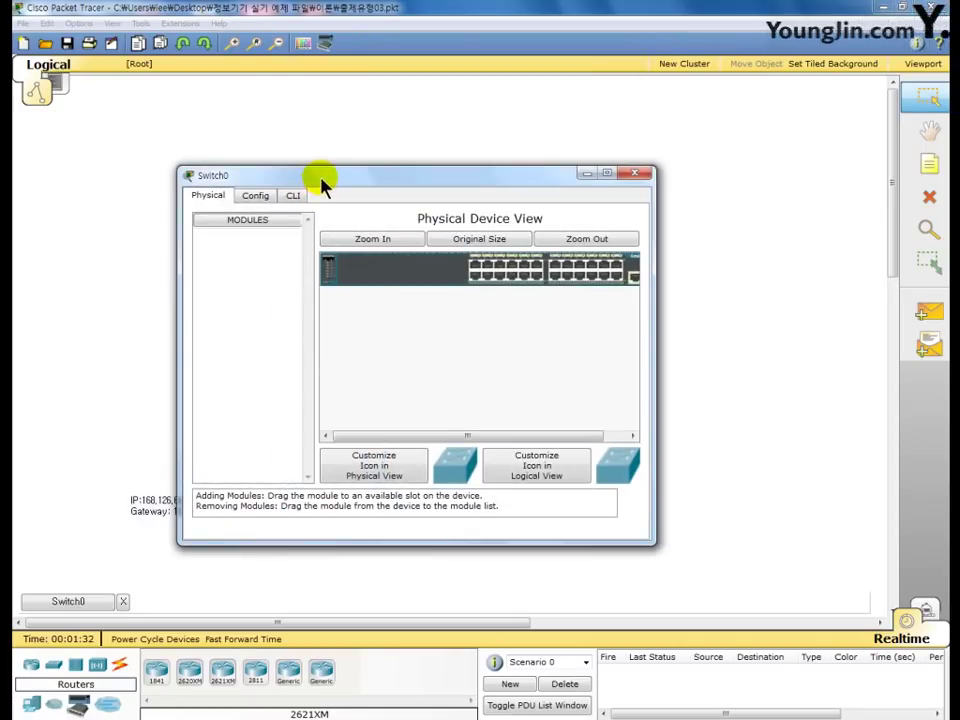
drag(322, 183, 392, 71)
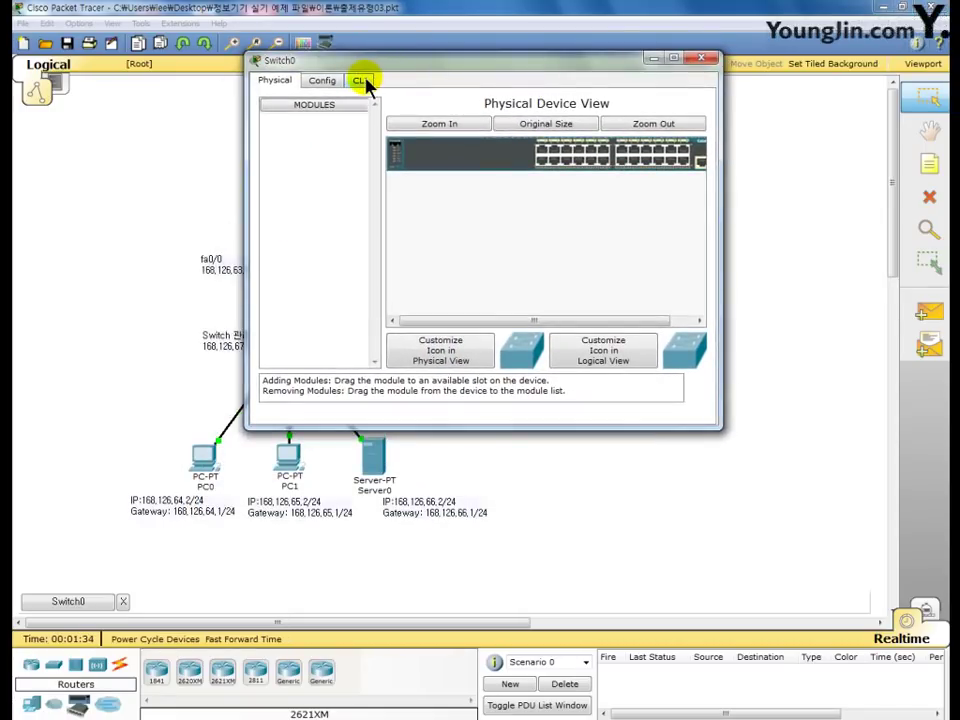
click(360, 81)
scroll(481, 200, down, 1)
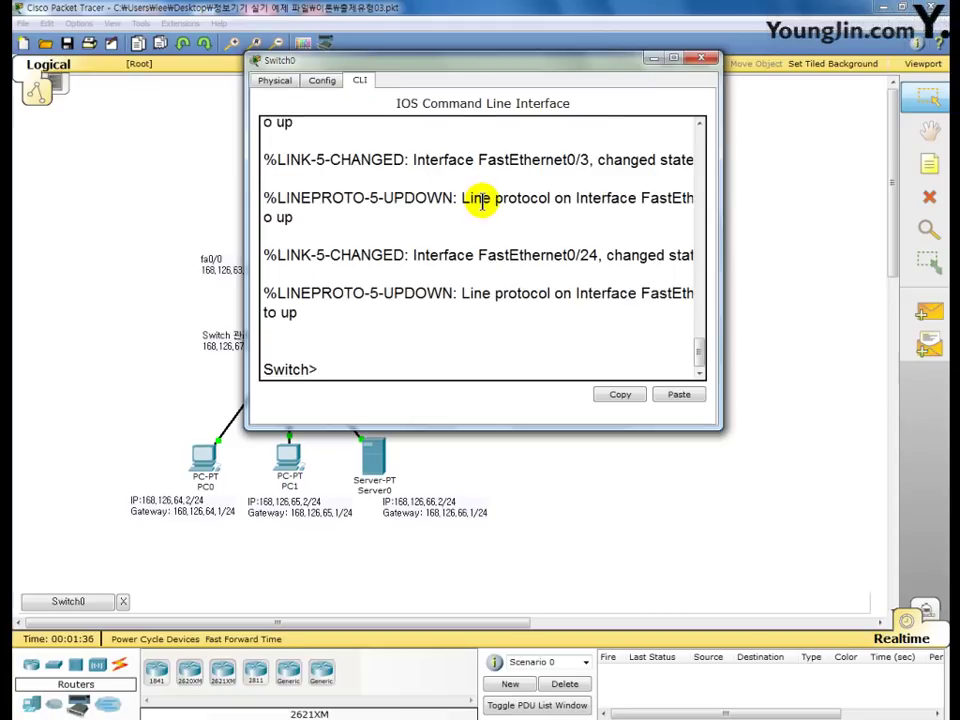
text(en)
key(Return)
text(c)
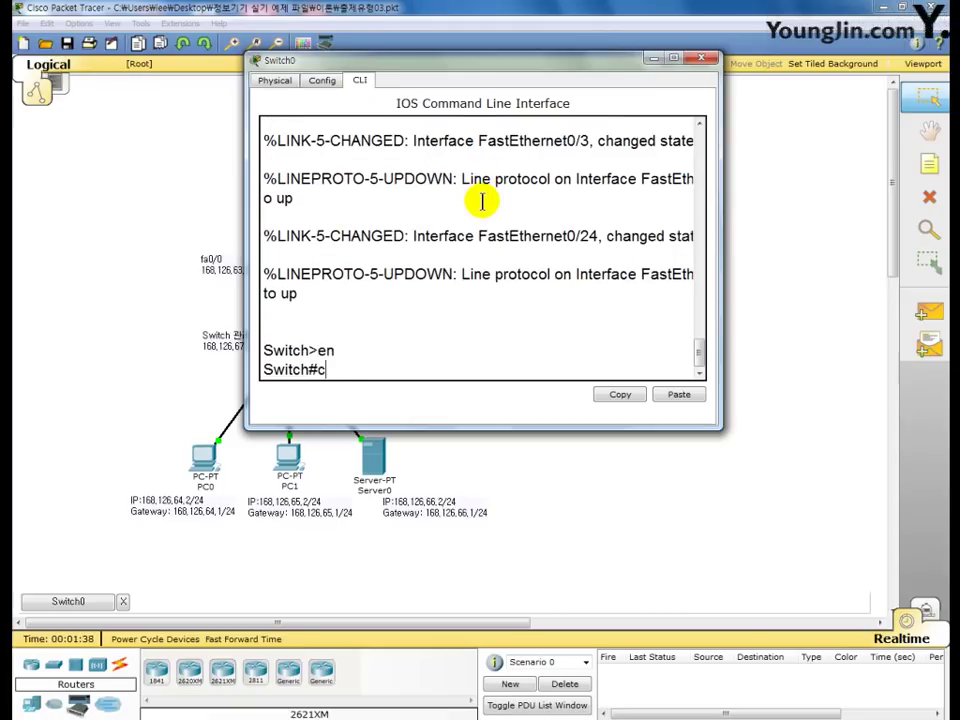
text(onf  t)
key(Return)
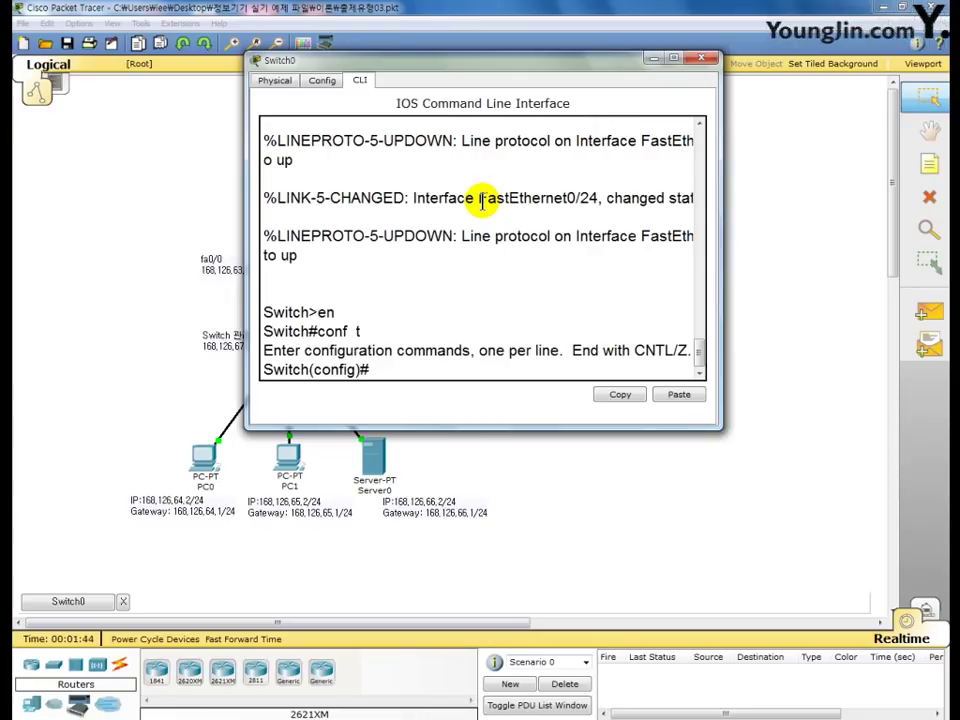
- Set interface VLAN 1 to ip address dhcp and bring it up with no shutdown
text(int vl 1)
key(Return)
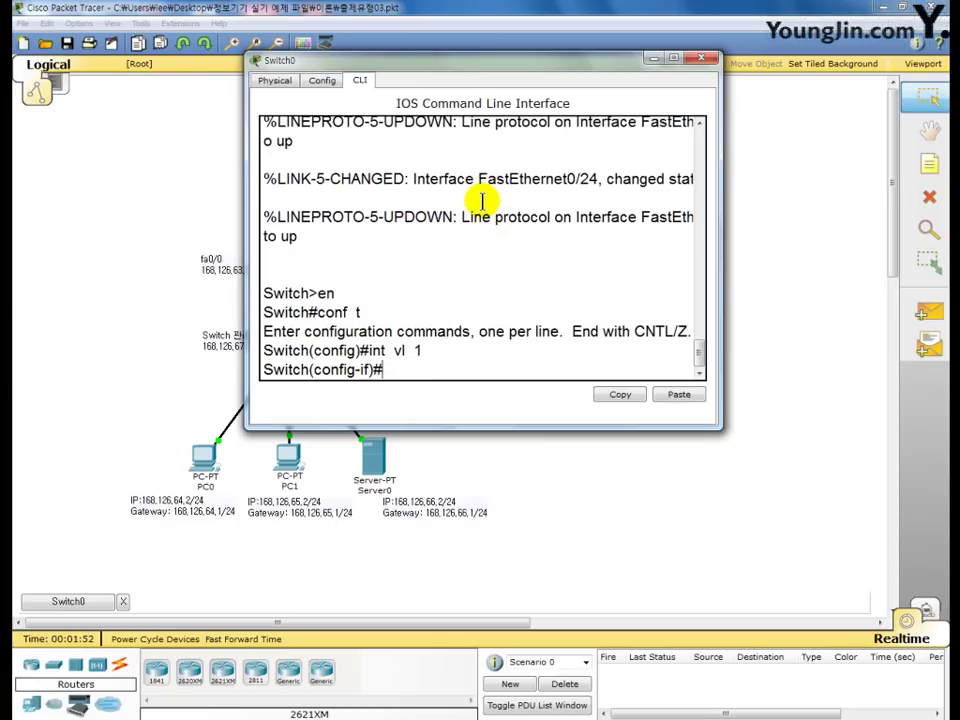
text(ip add dhcp)
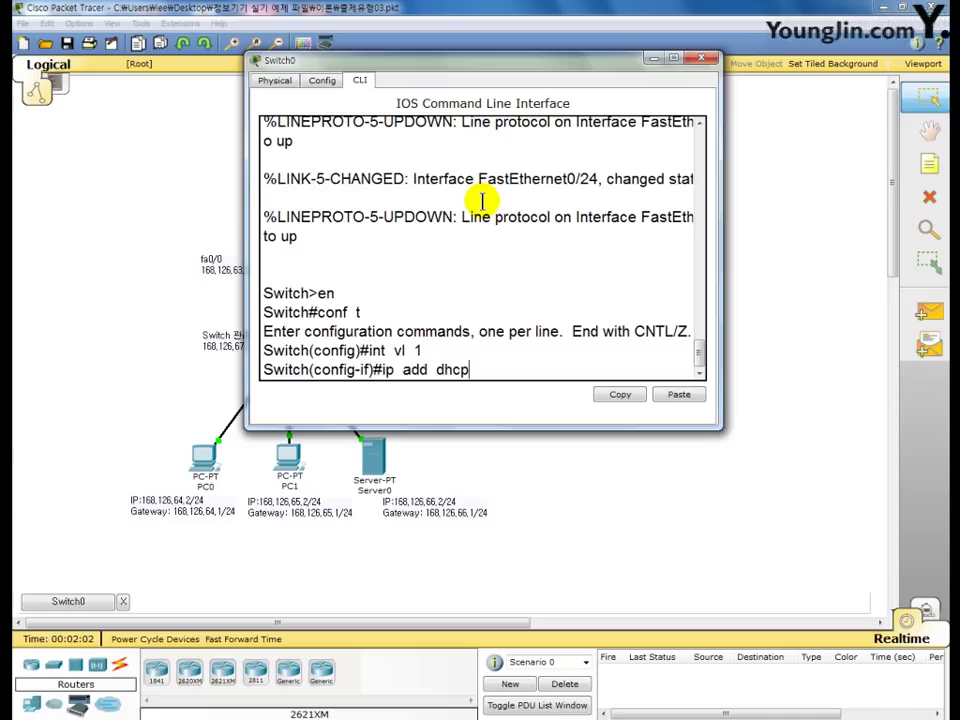
key(Return)
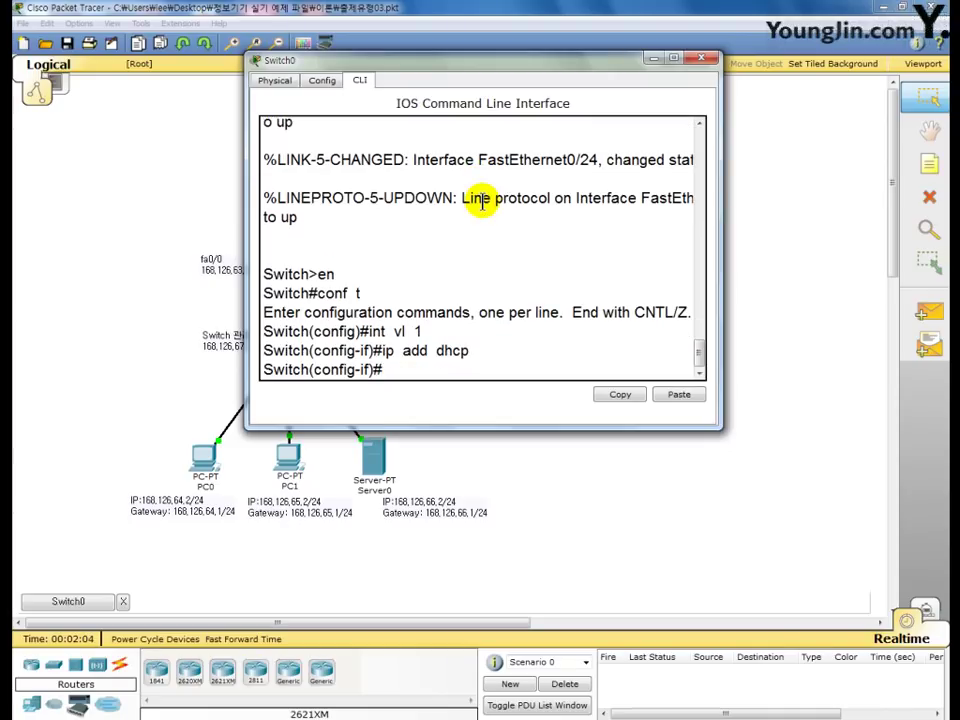
text(no sh)
key(Return)
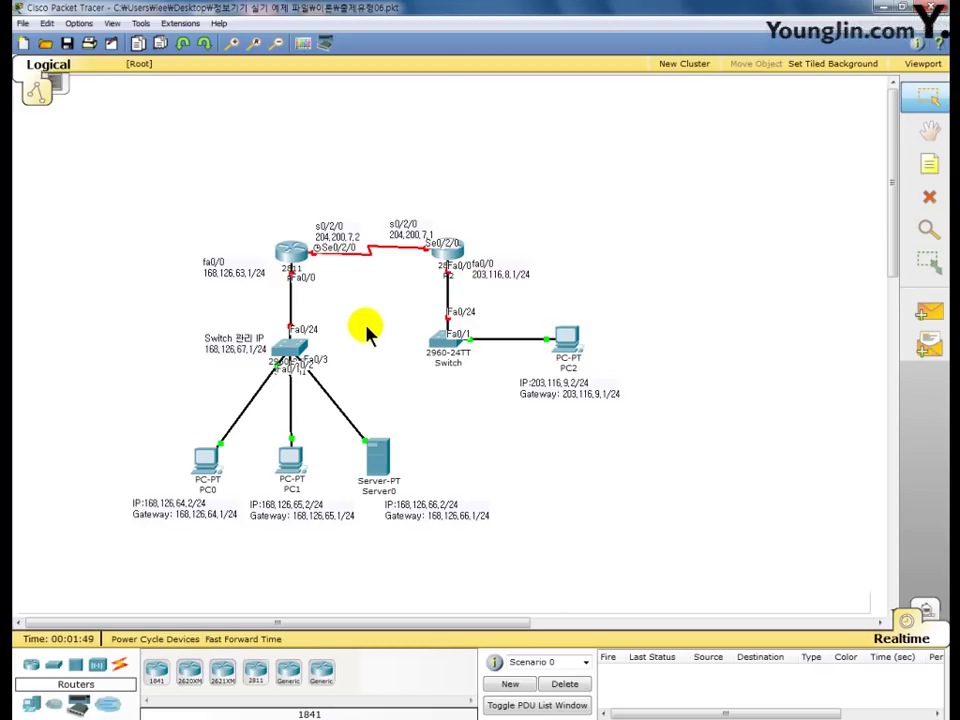
- On R1's CLI, enter privileged mode and global configuration mode
click(295, 258)
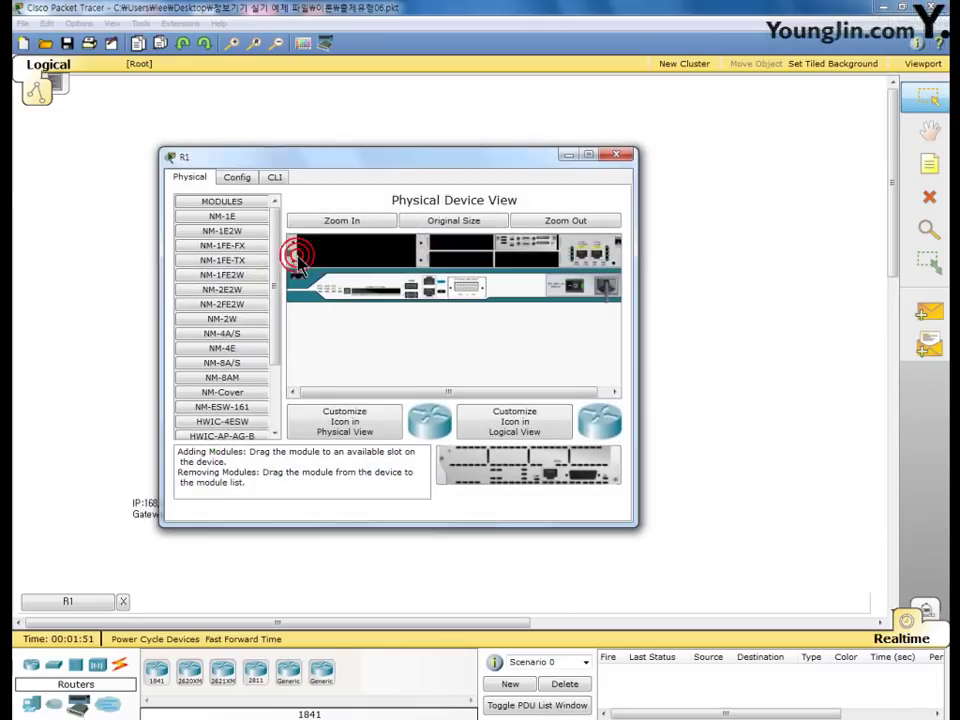
drag(251, 156, 310, 75)
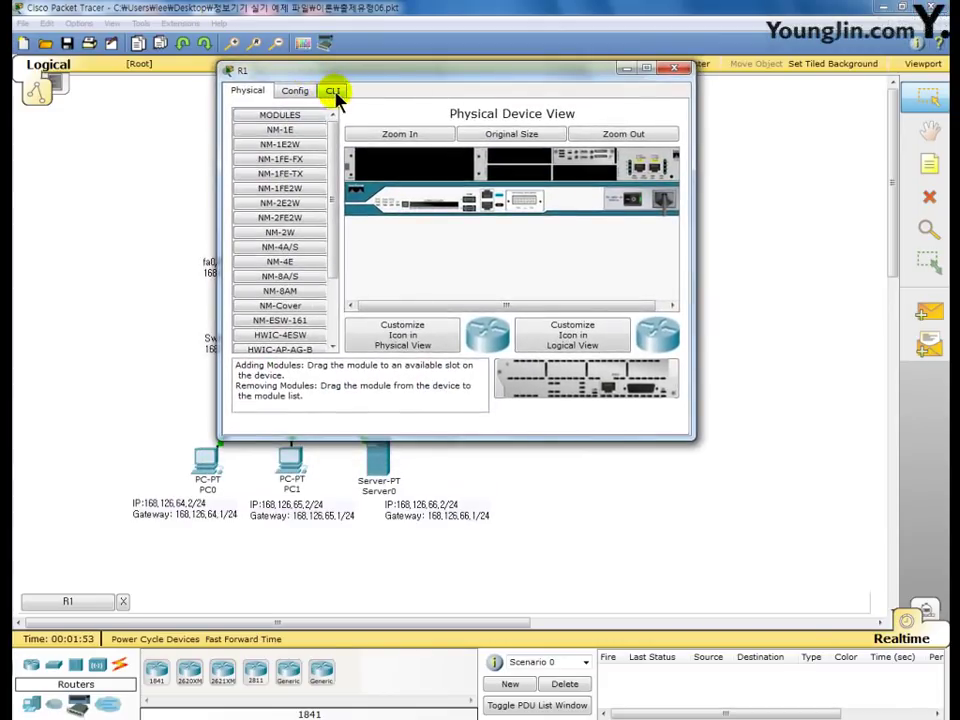
click(333, 90)
key(Return)
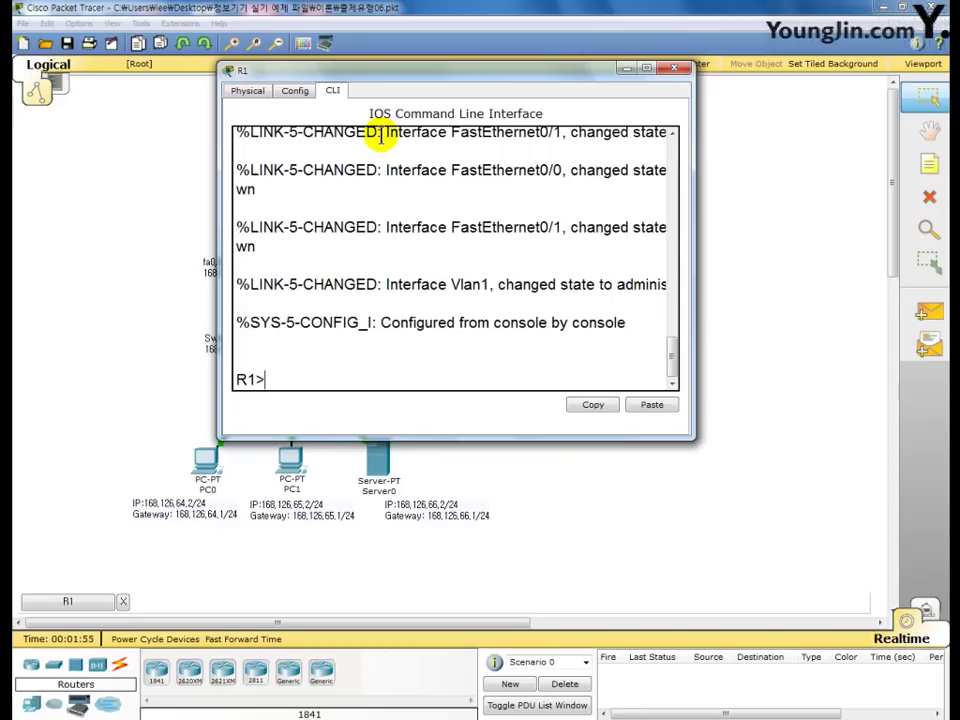
text(en)
key(Return)
text(conf)
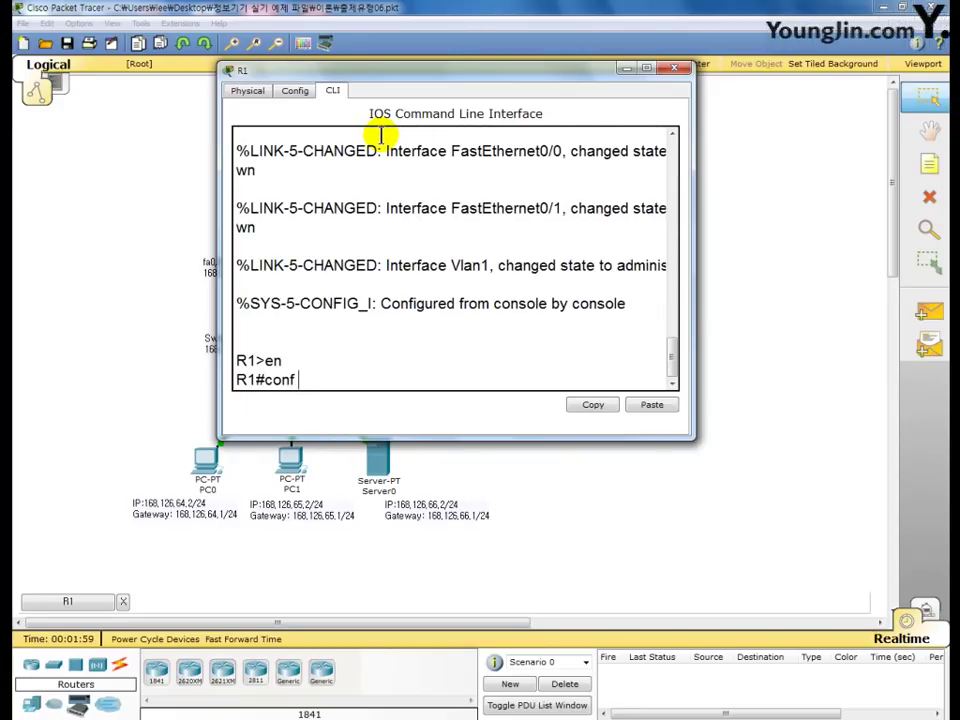
text(  t)
key(Return)
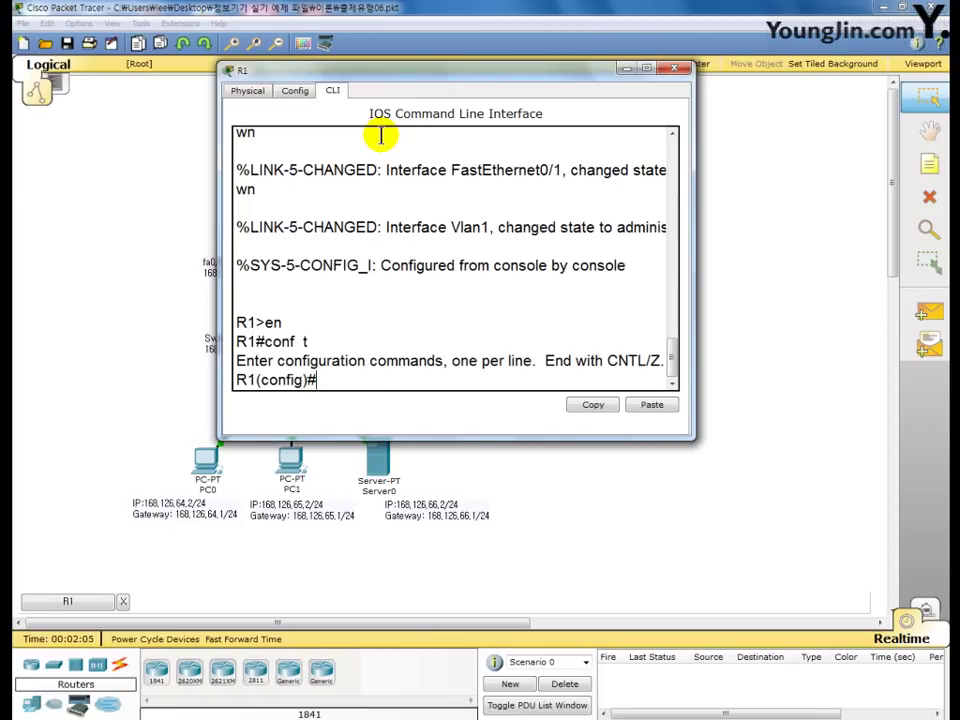
- Configure banner motd $ Welcome to Router $ on R1
text(banner)
key(BackSpace)
key(BackSpace)
key(BackSpace)
text(motd)
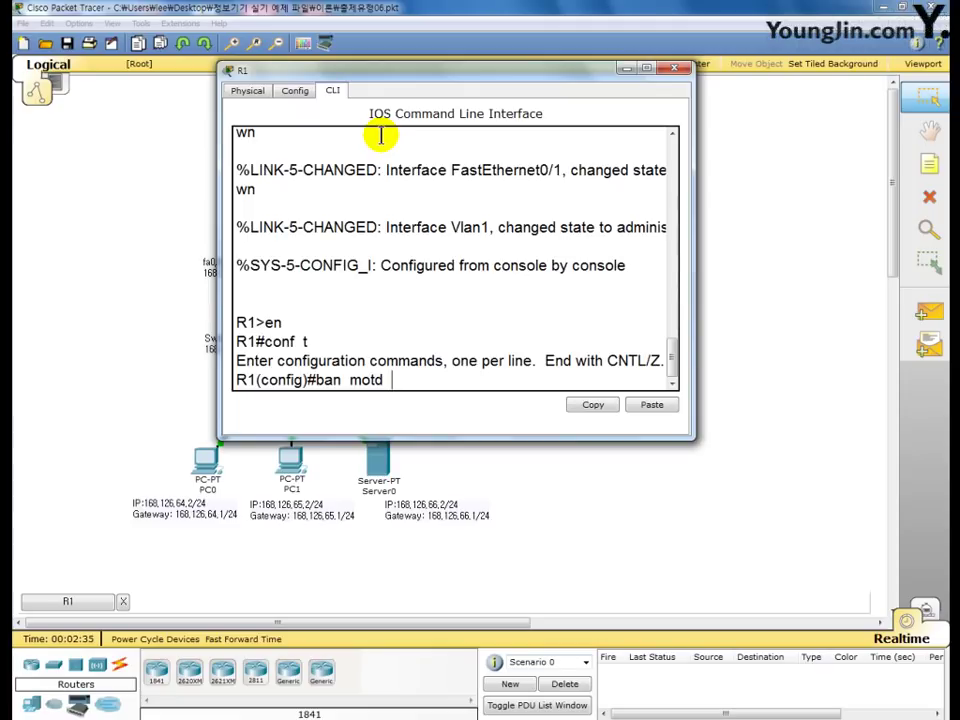
text($ Welco)
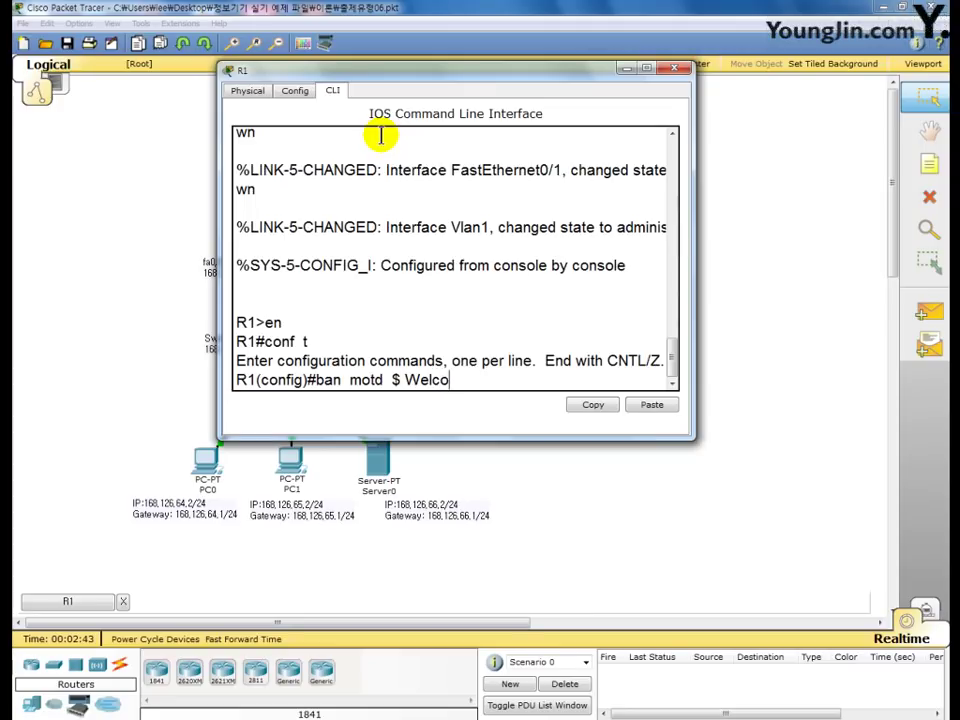
text(me to Router )
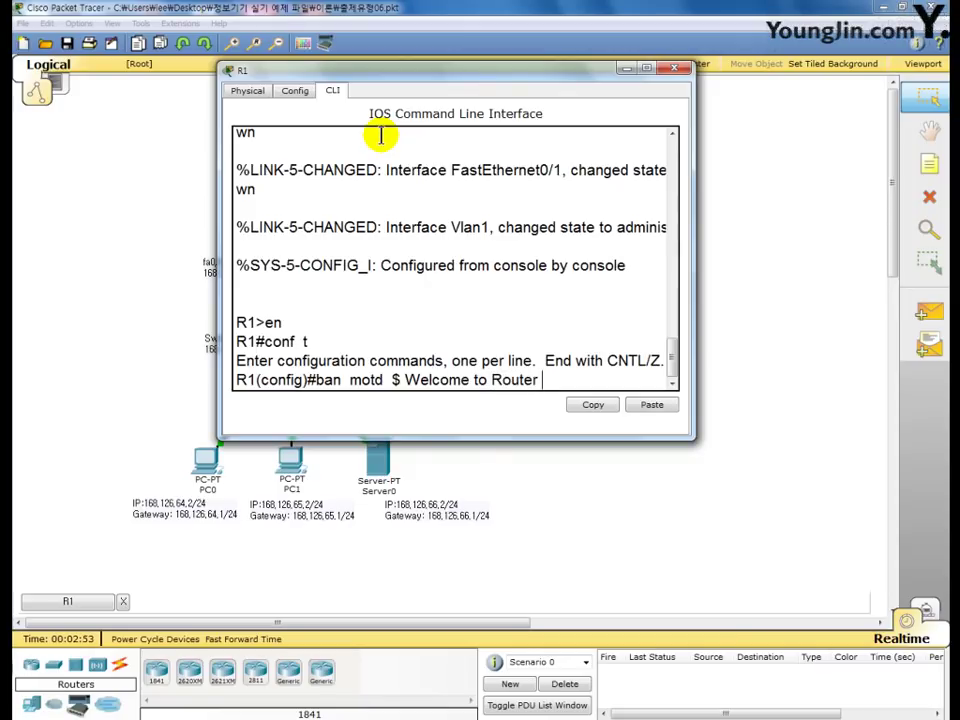
text($)
key(Return)
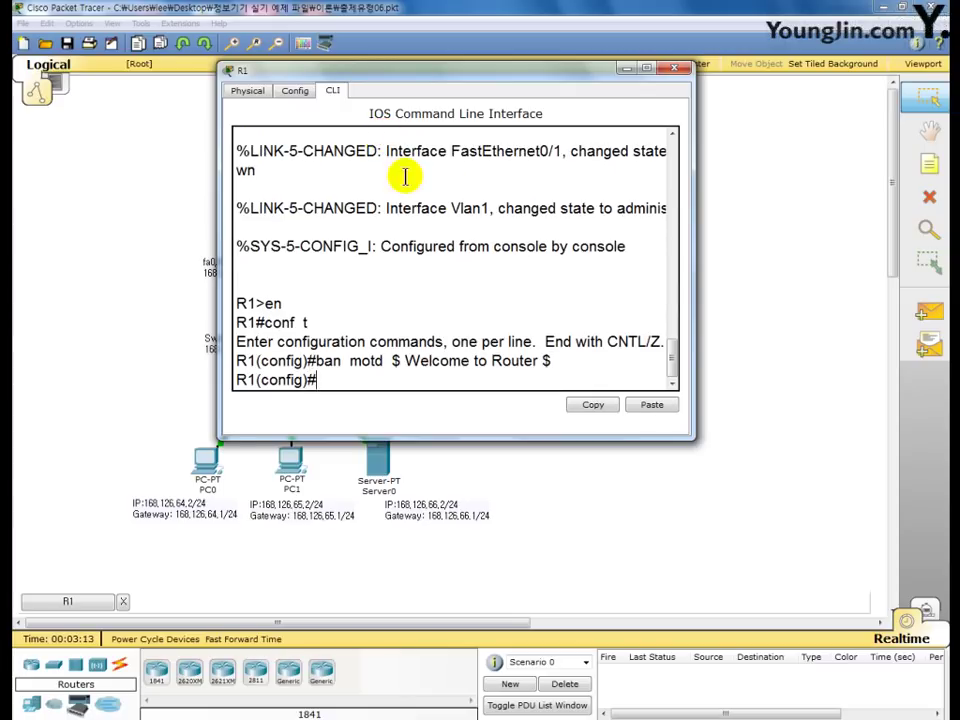
drag(403, 360, 536, 363)
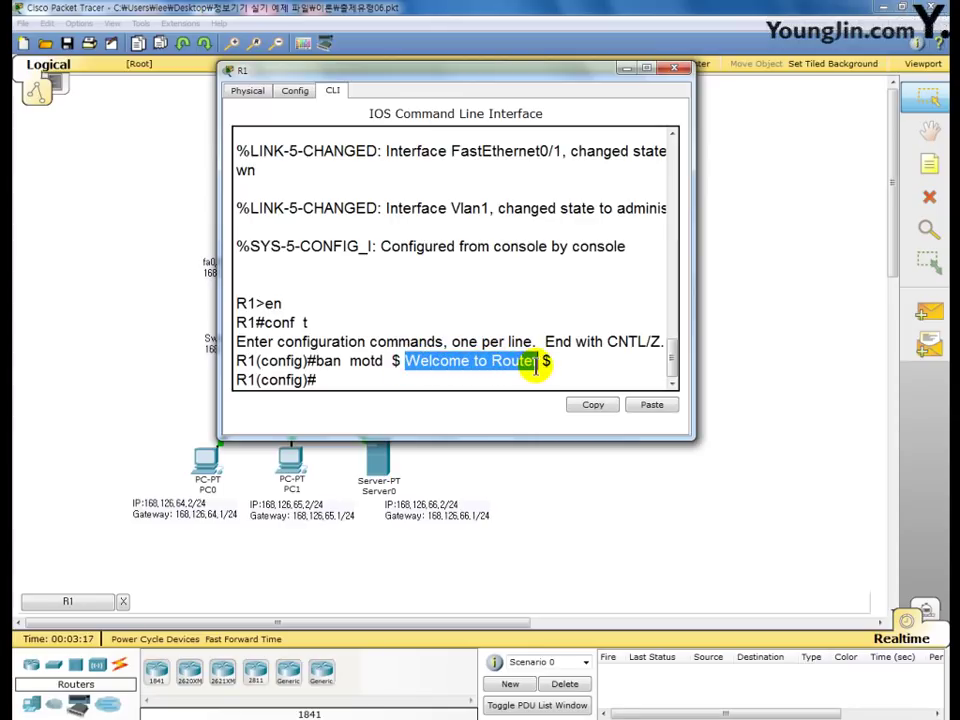
click(336, 385)
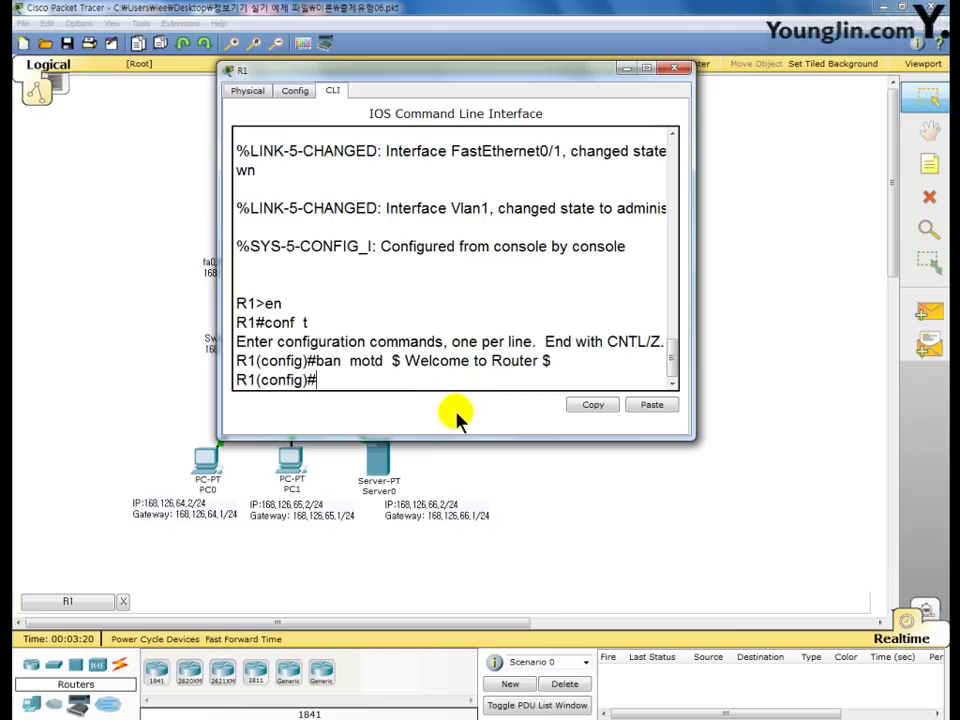
- Exit R1's console and start a new session to display the 'Welcome to Router' banner
text(exit)
key(Return)
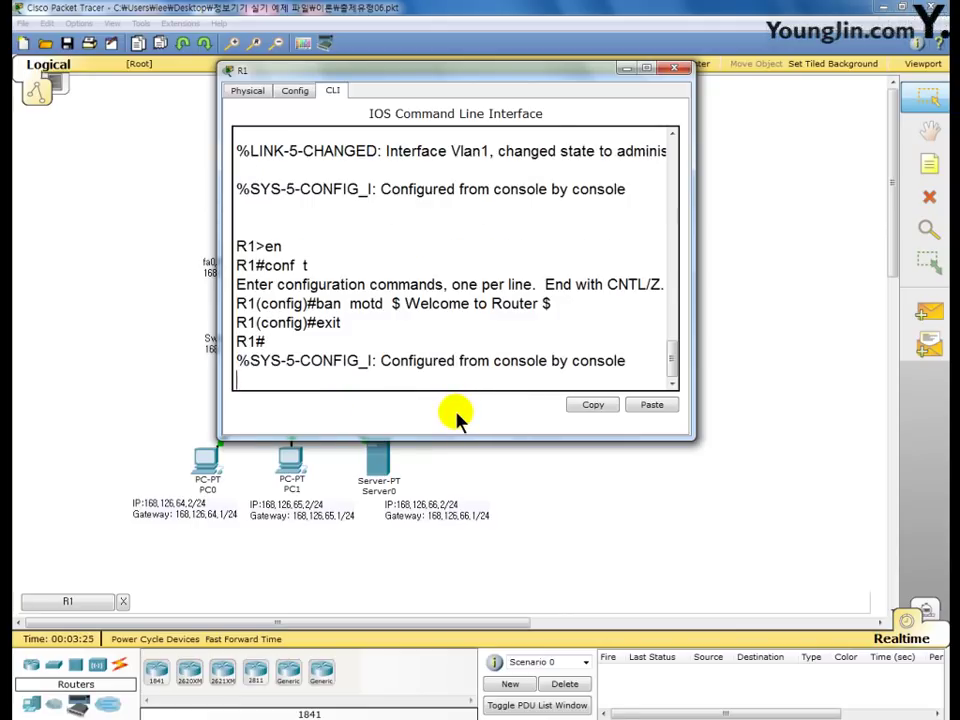
text(exit)
key(Return)
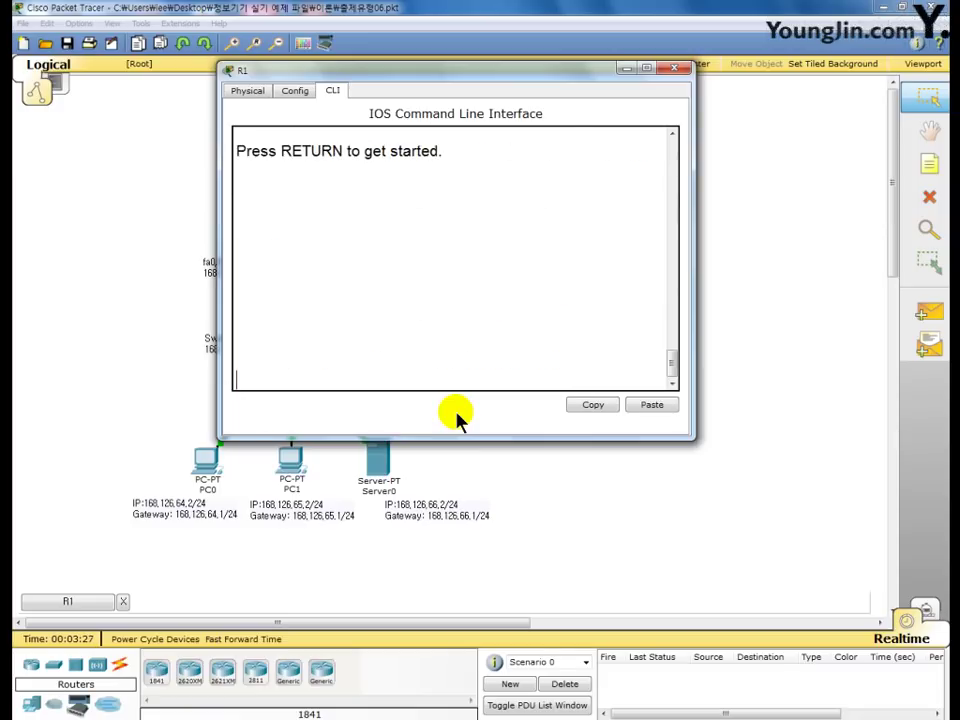
key(Return)
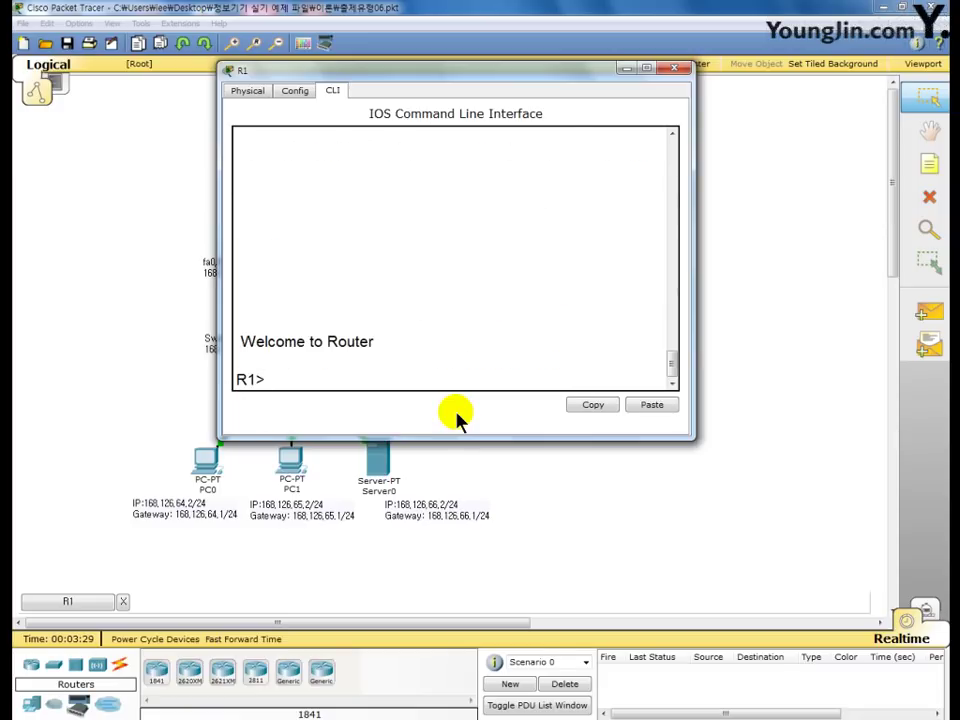
key(F9)
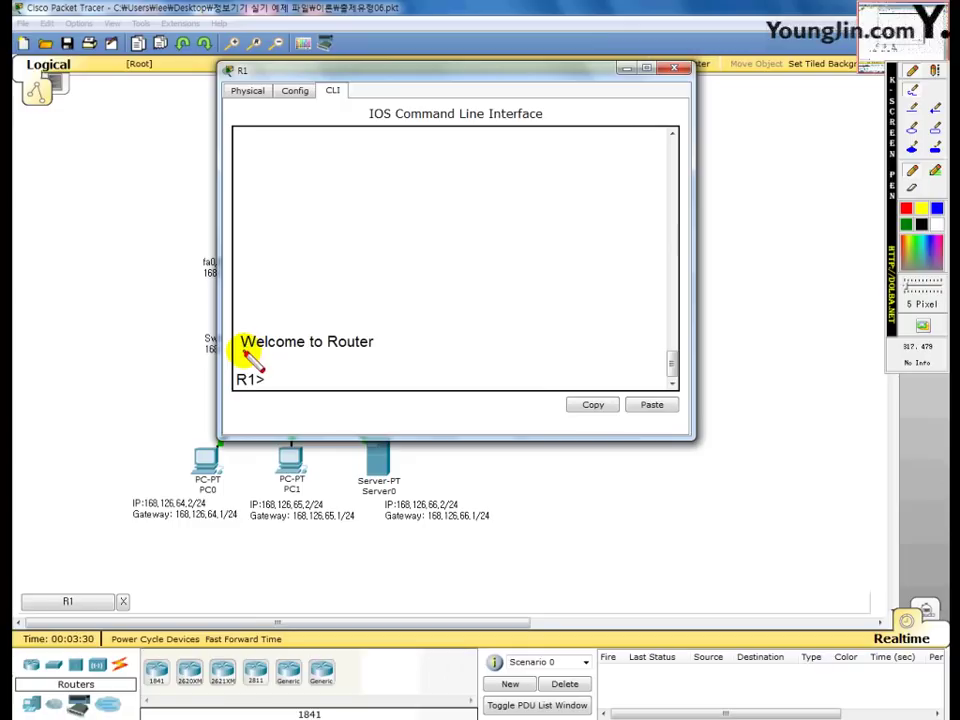
drag(243, 351, 371, 351)
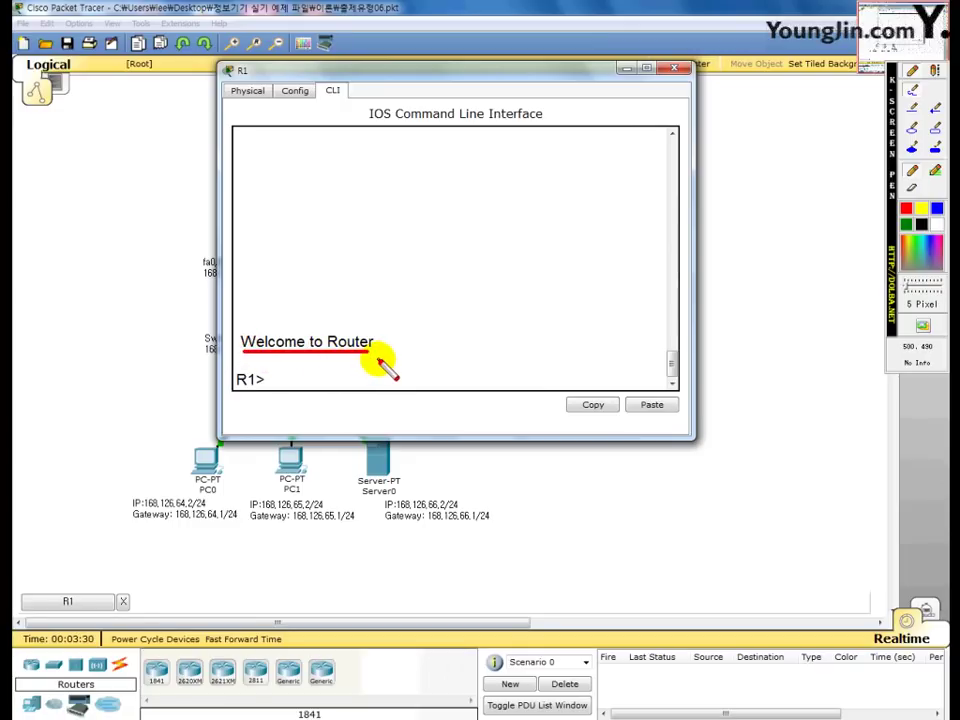
key(F9)
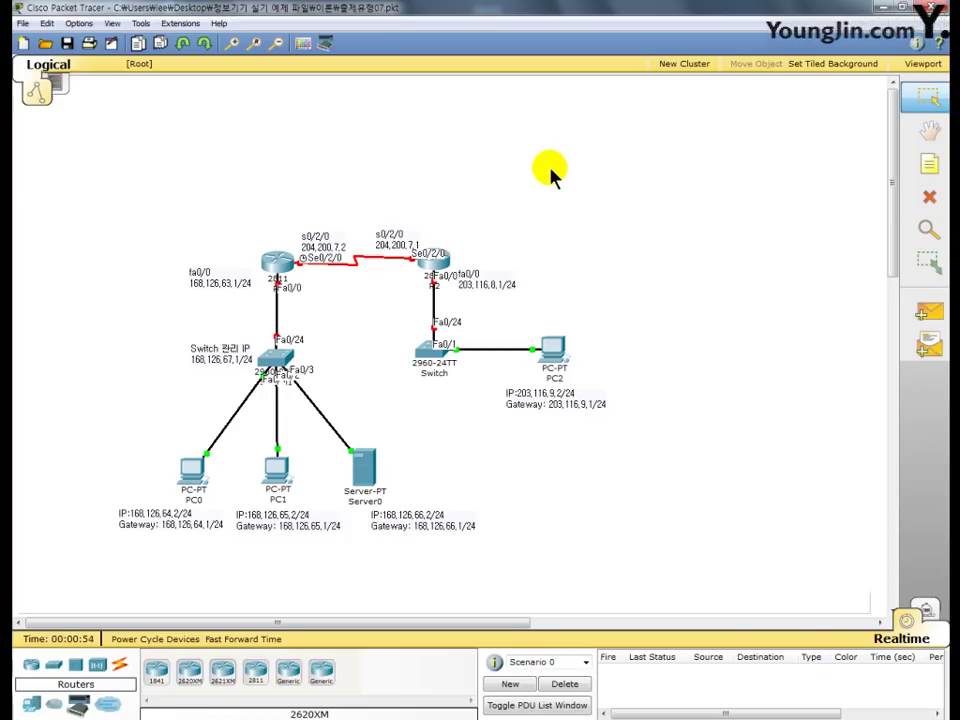
- On R1's CLI, enter privileged mode and run terminal history size 15
click(285, 275)
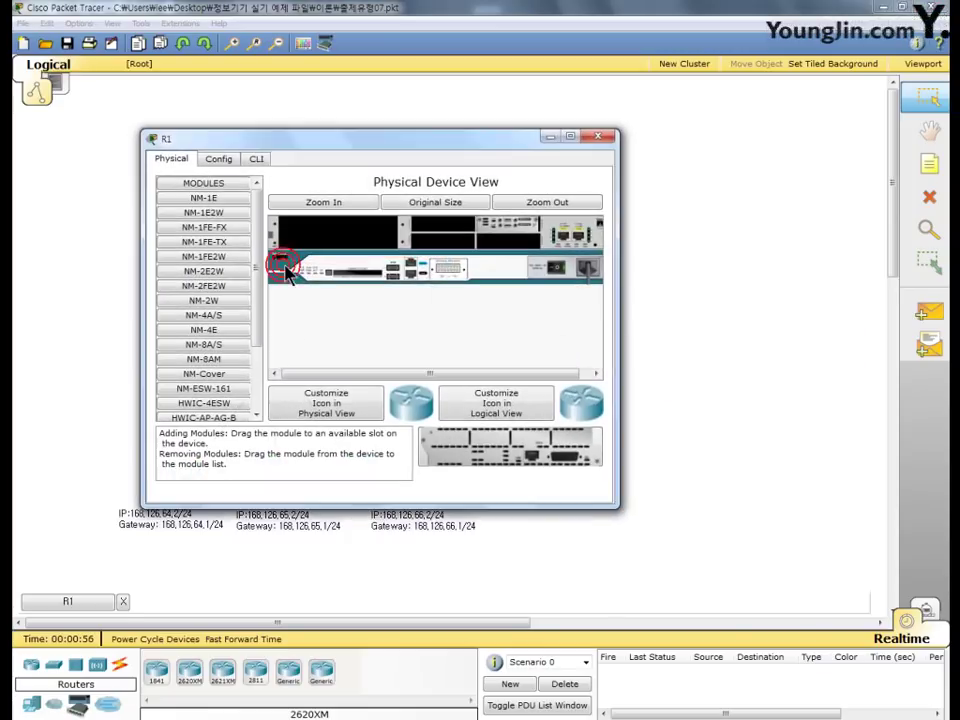
click(256, 160)
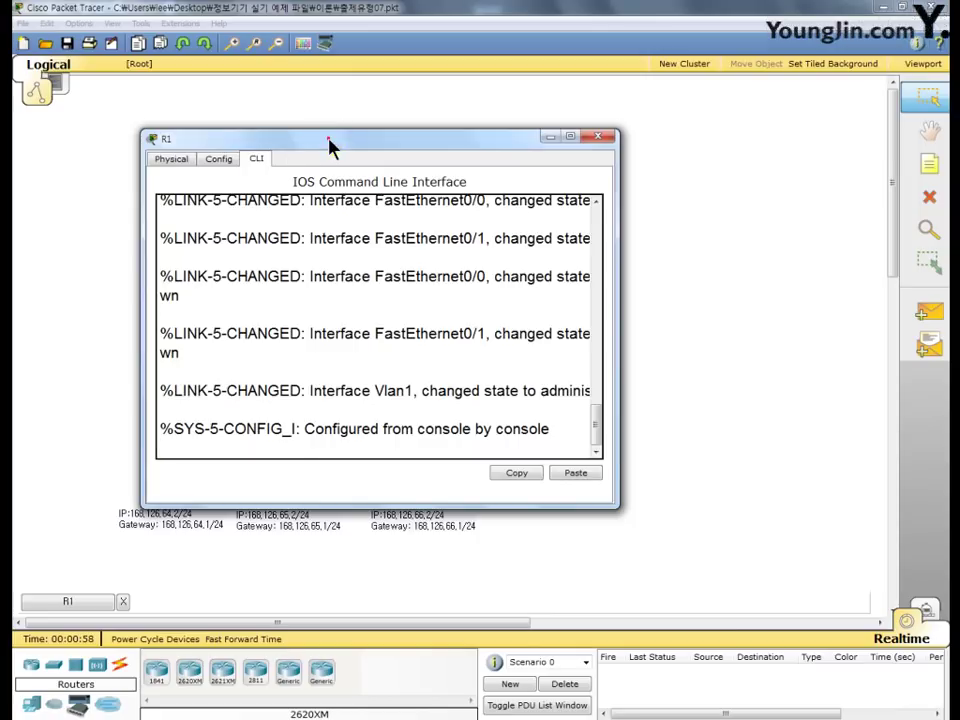
drag(332, 143, 371, 101)
key(Return)
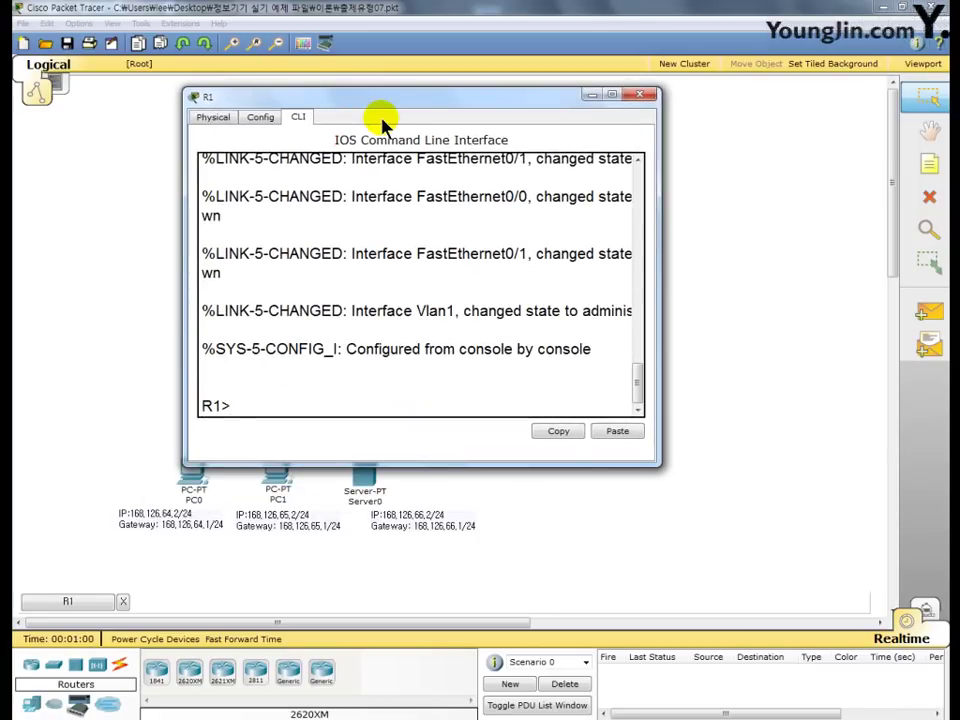
text(en)
key(Return)
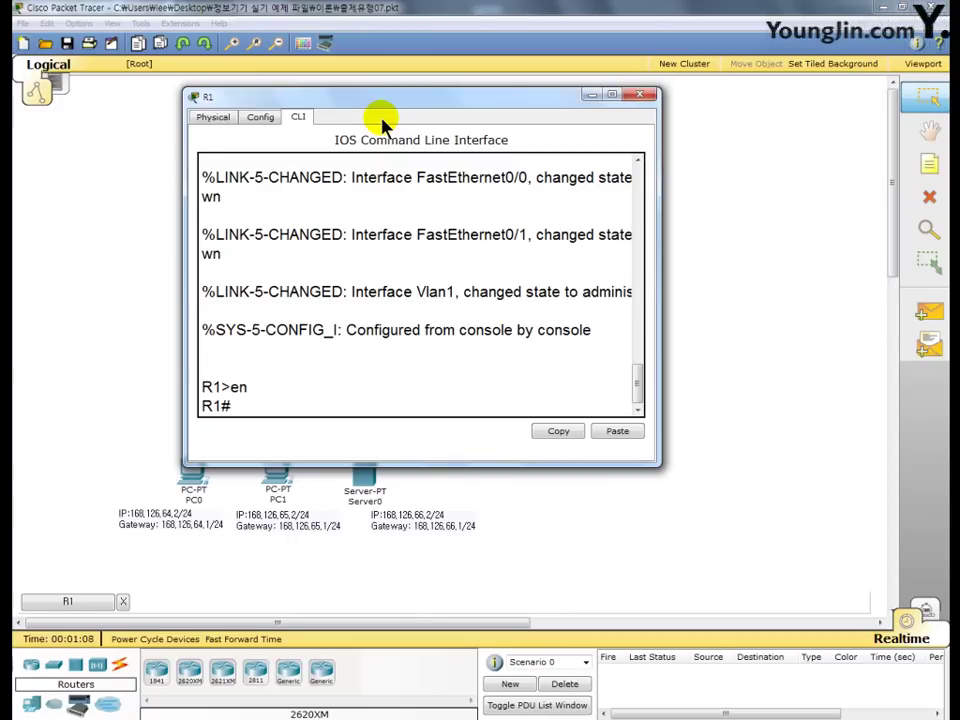
text(ter history)
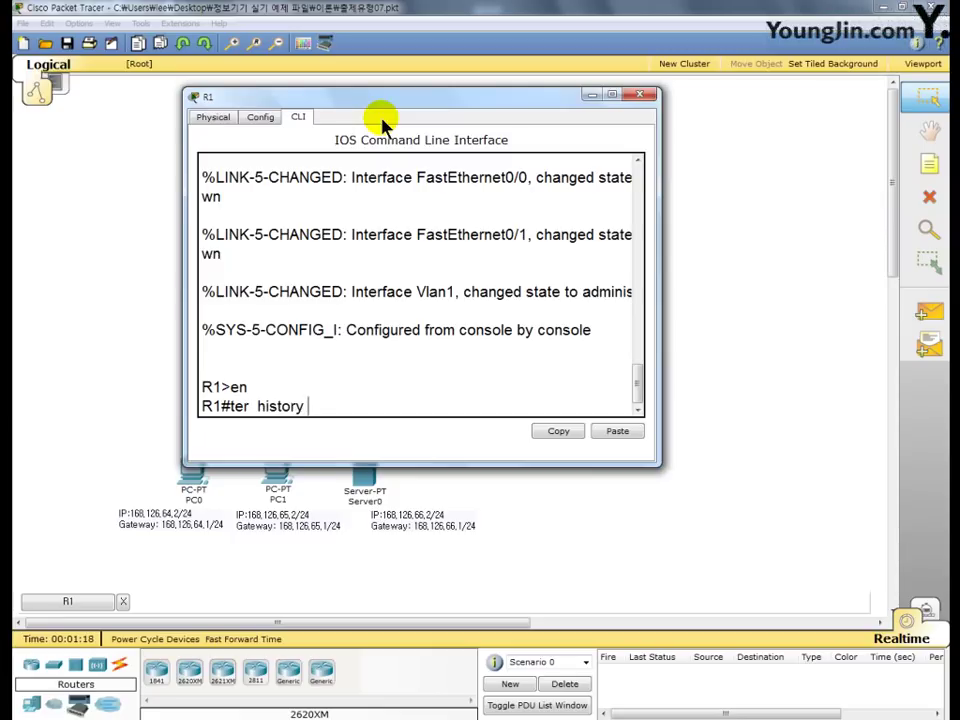
text( z)
key(BackSpace)
text(size 15)
key(Return)
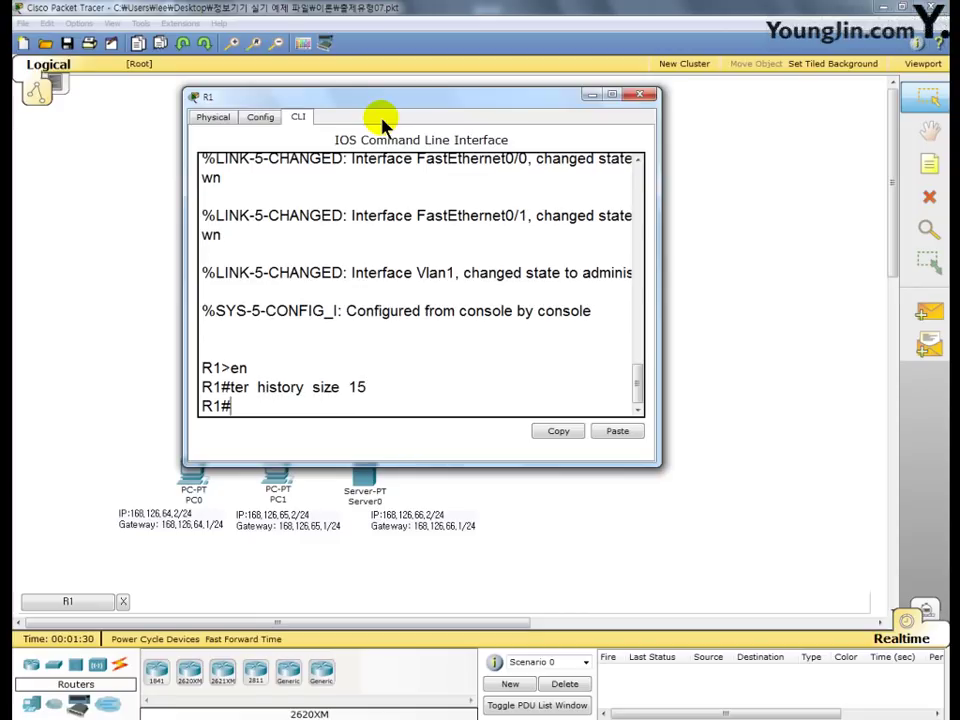
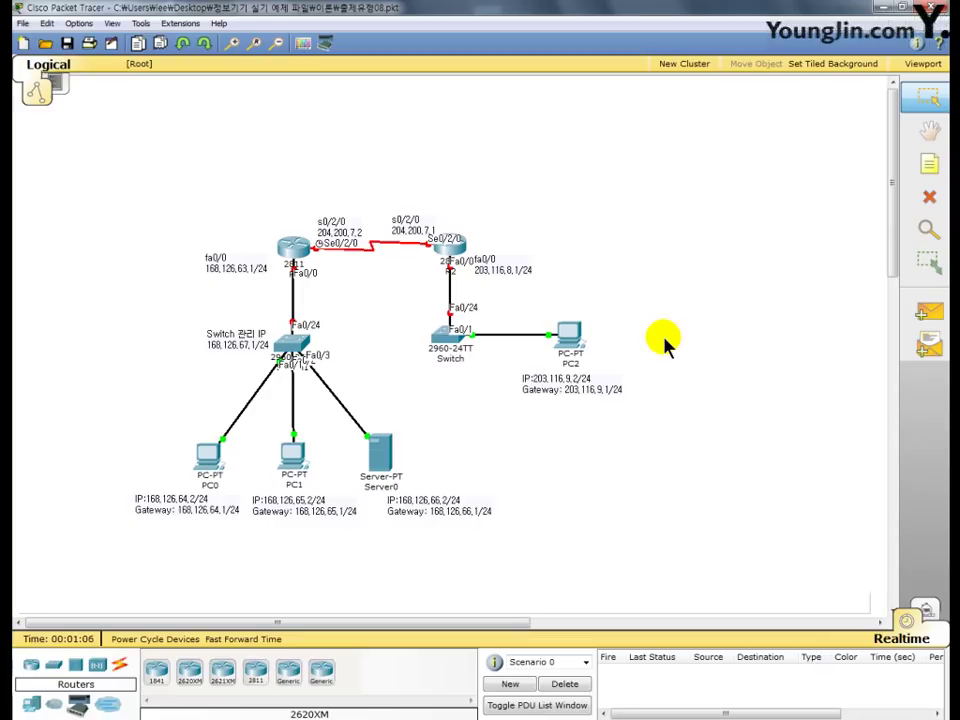
- Open R1's command line and enter global configuration mode with en and conf t
click(290, 252)
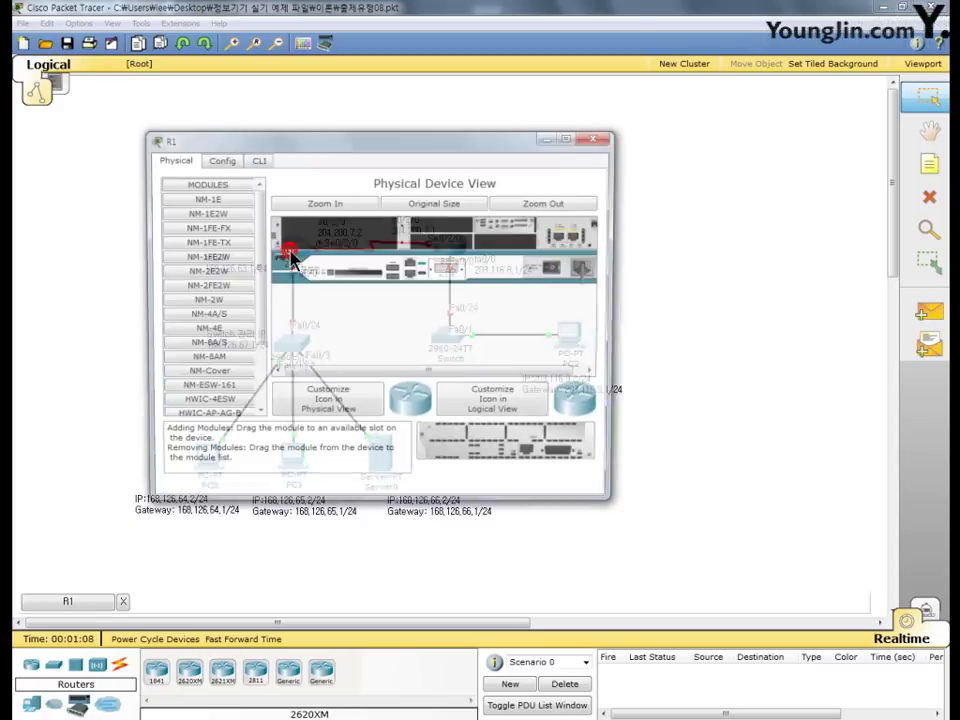
drag(293, 144, 392, 95)
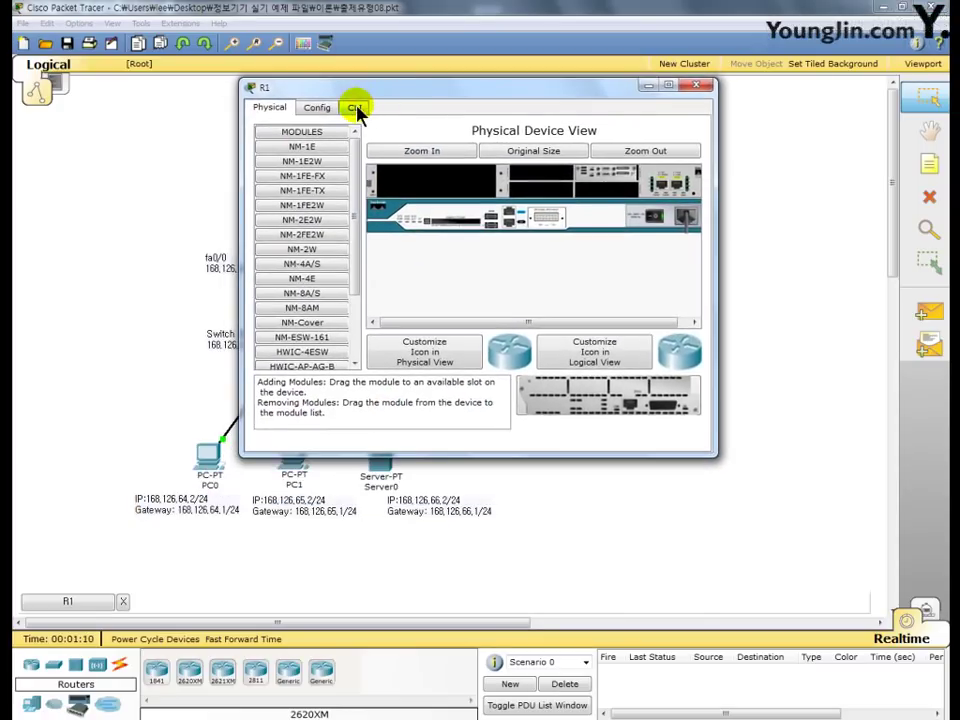
click(257, 158)
key(Return)
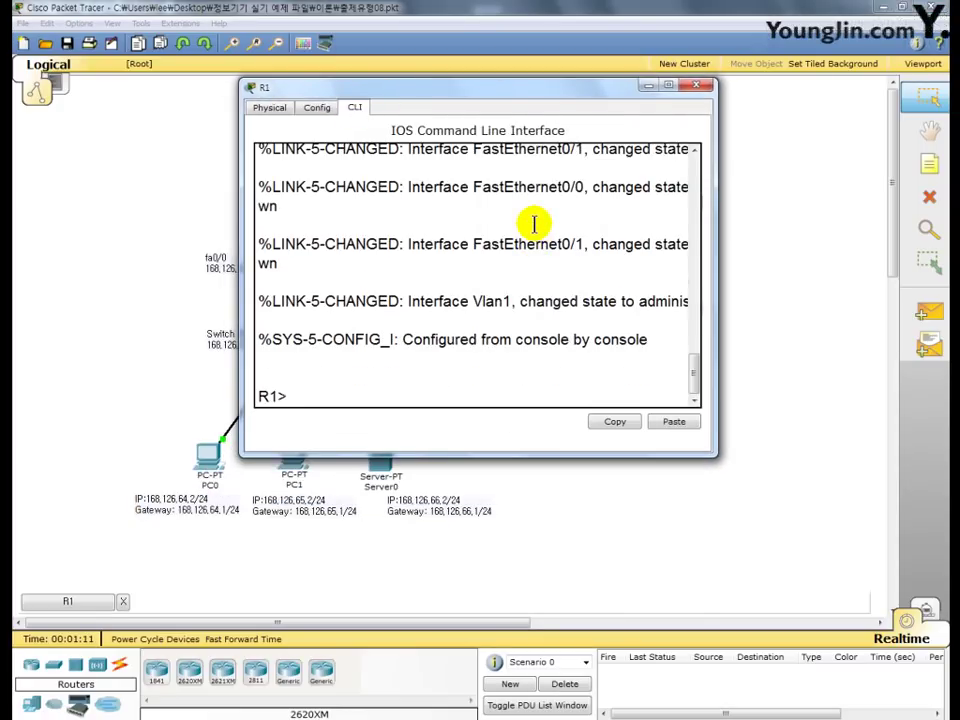
text(en)
key(Return)
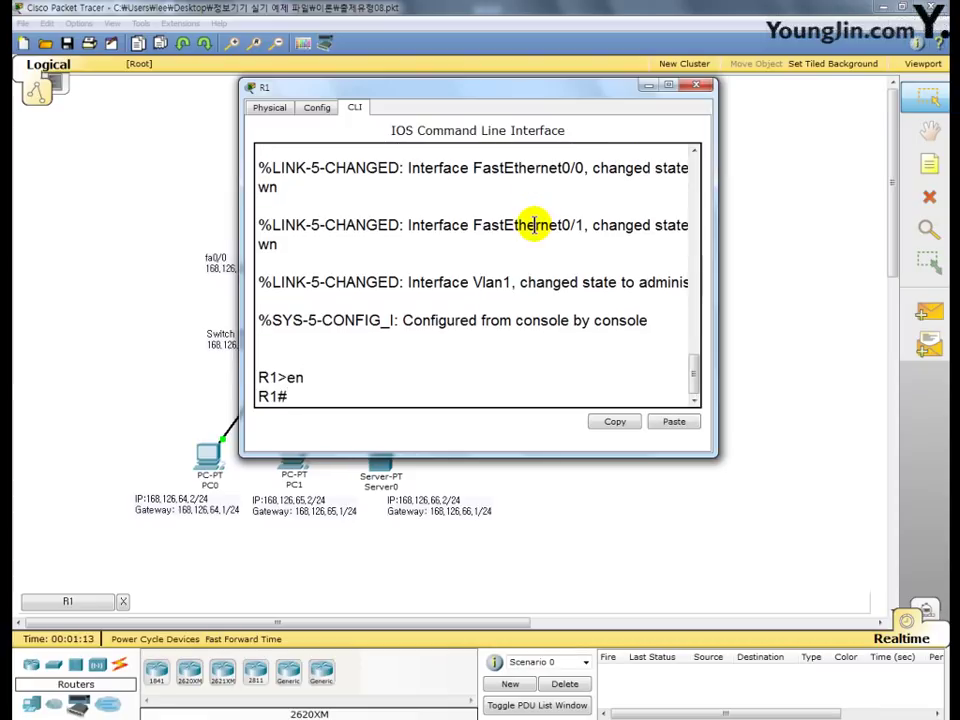
text(conf t)
key(Return)
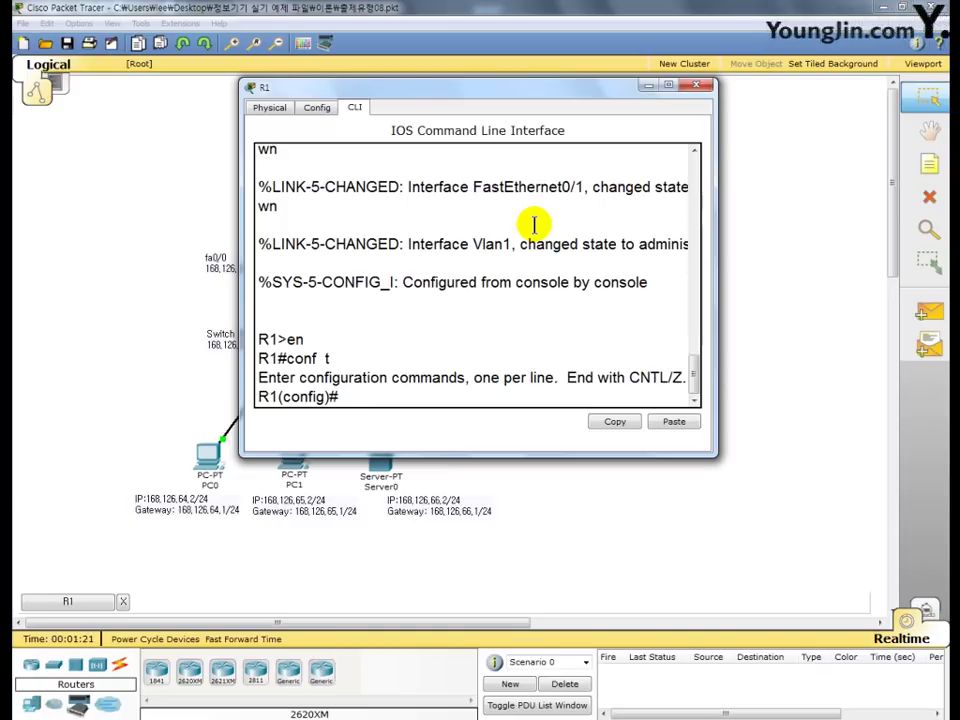
- Map the host name 'server' to 168.126.66.2 with ip host
text(ip host server)
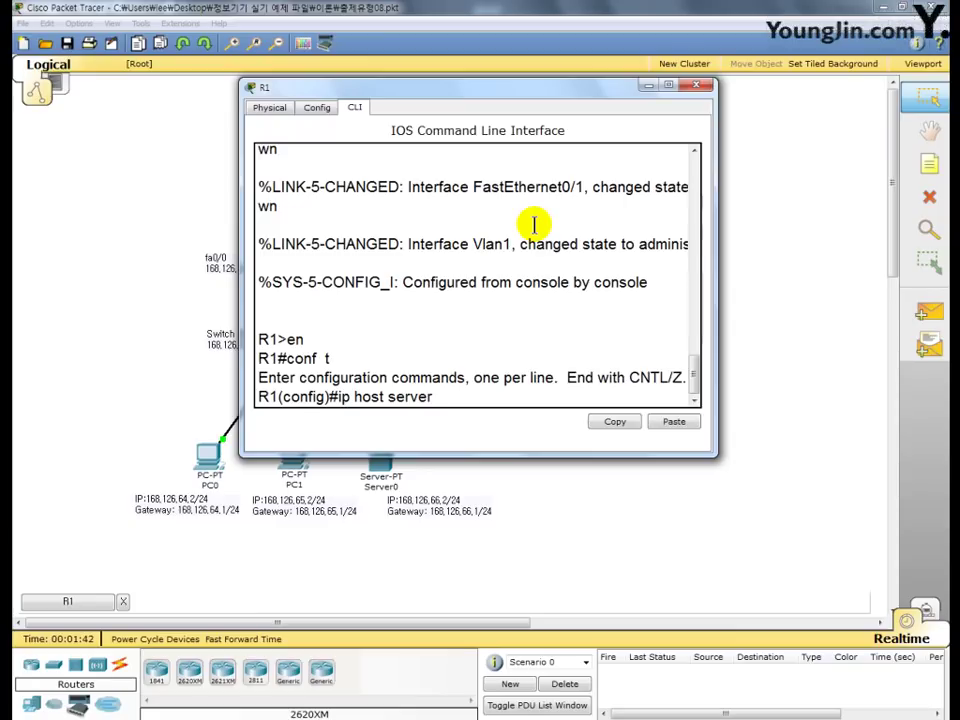
text(168.126.6)
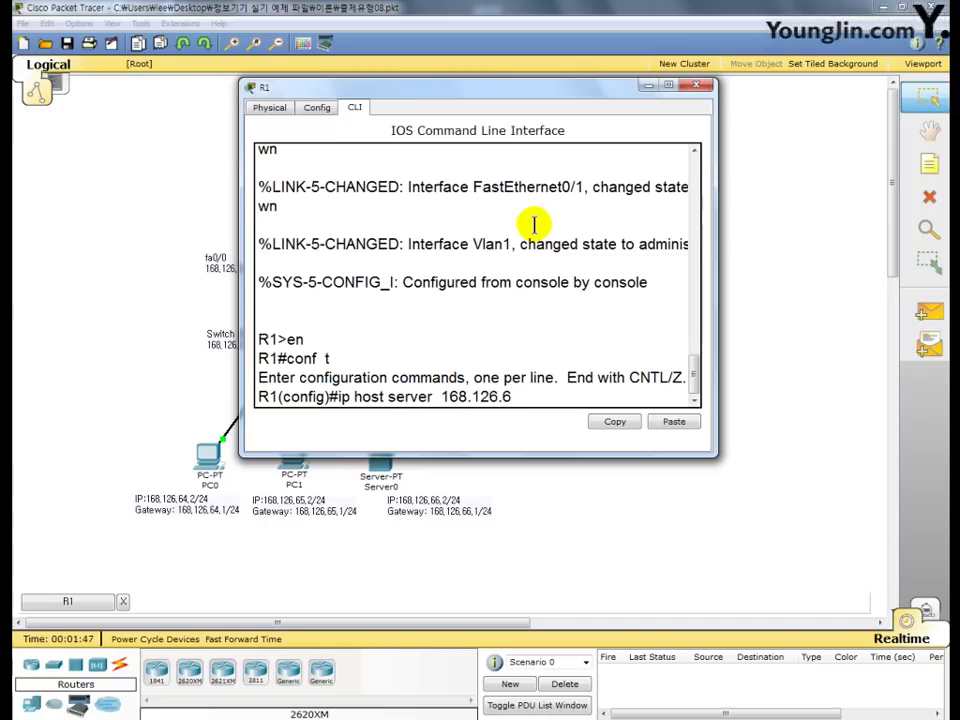
text(6.2)
key(Return)
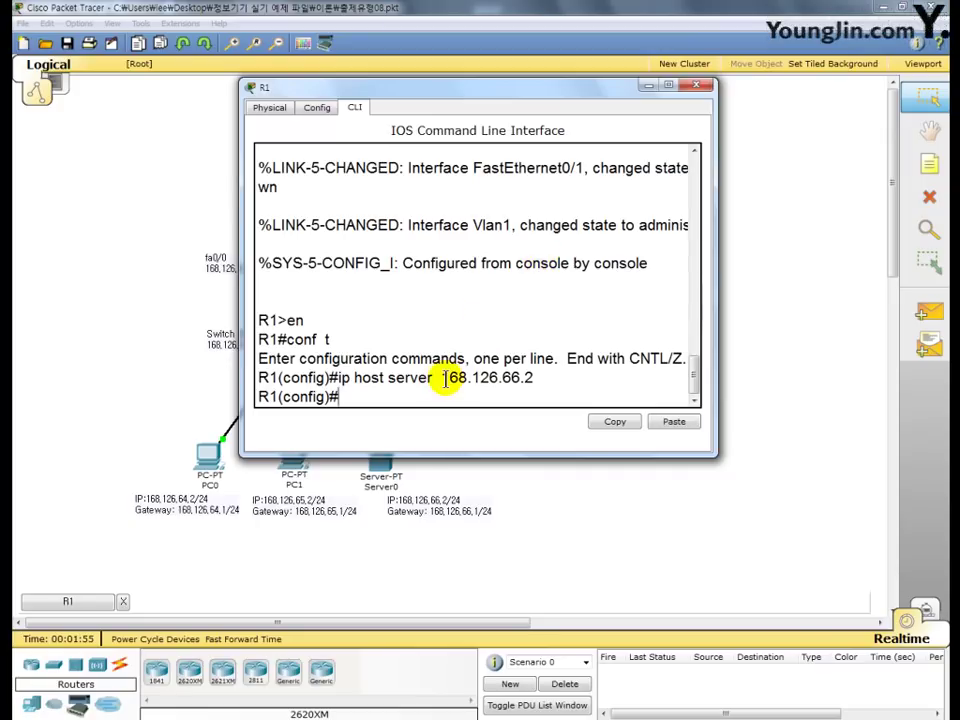
drag(433, 380, 390, 383)
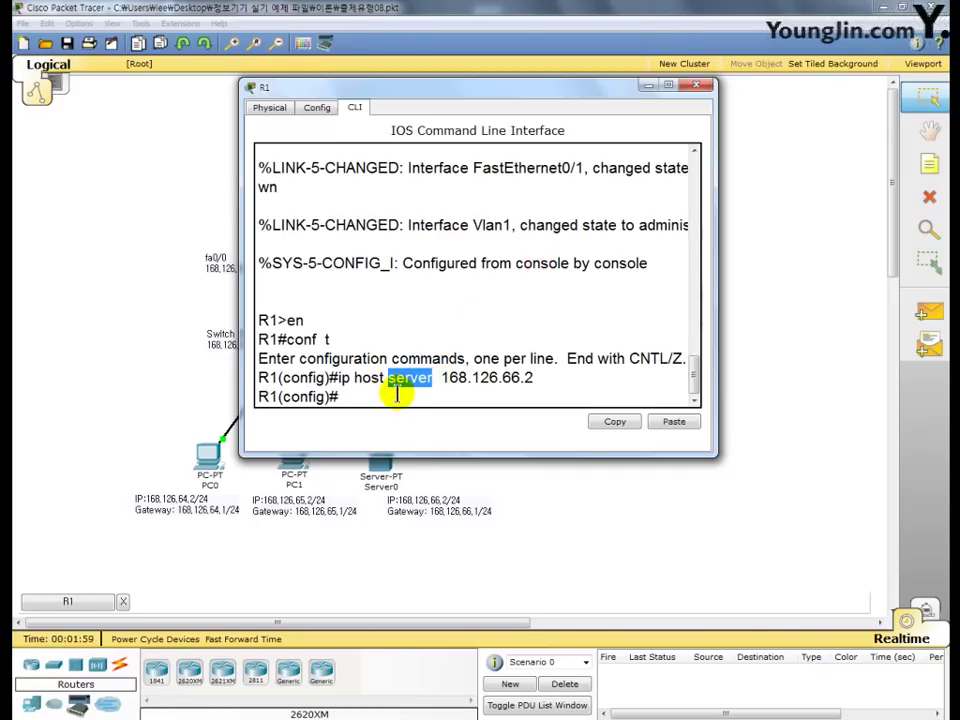
- Clear the highlight on the word 'server' in R1's console
click(395, 400)
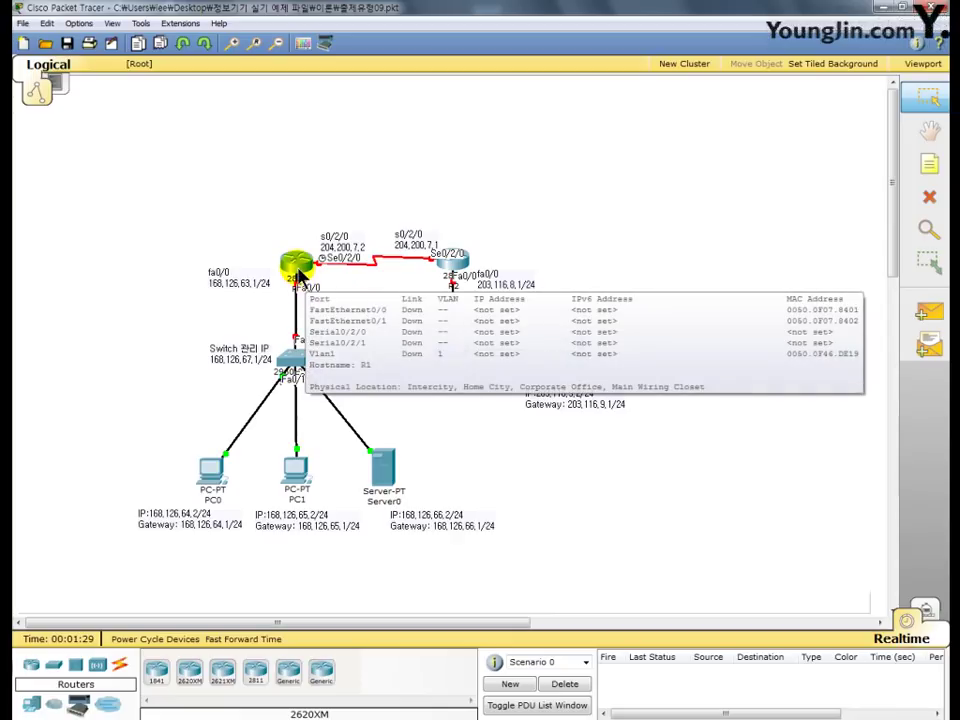
- Reopen R1's command line and run the mistyped command 'er' to trigger a name lookup
click(297, 270)
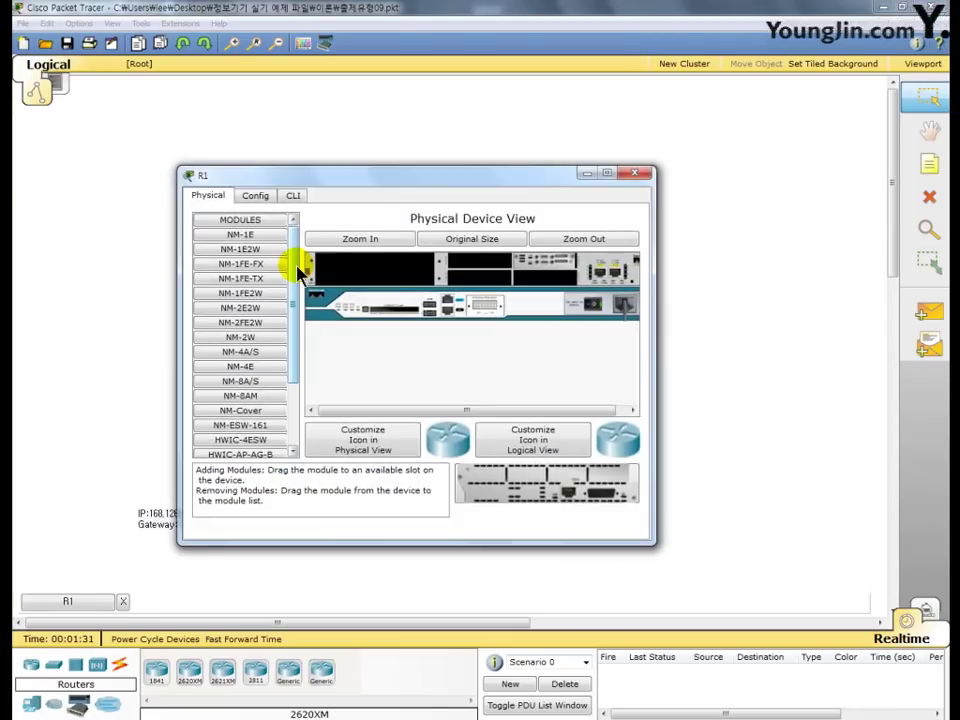
click(291, 196)
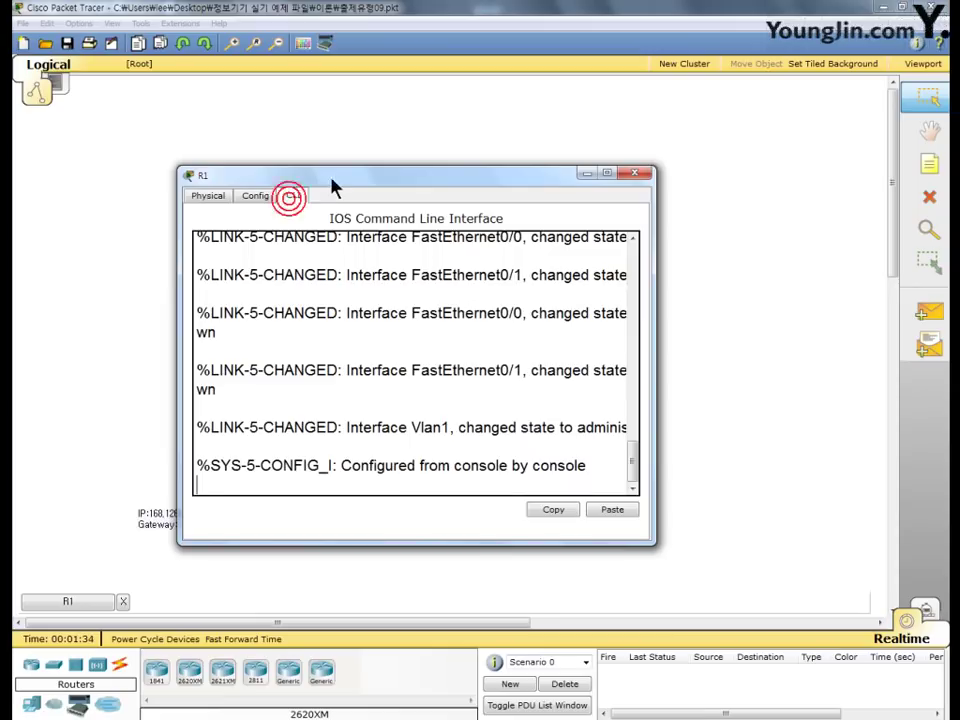
drag(339, 180, 458, 84)
click(490, 208)
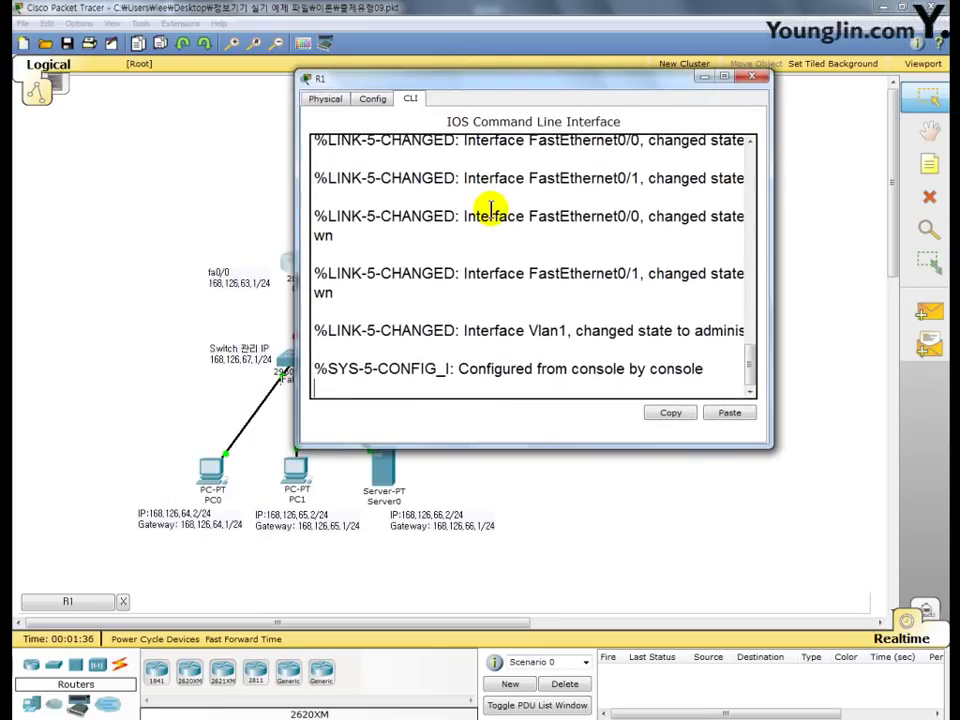
key(Return)
text(en)
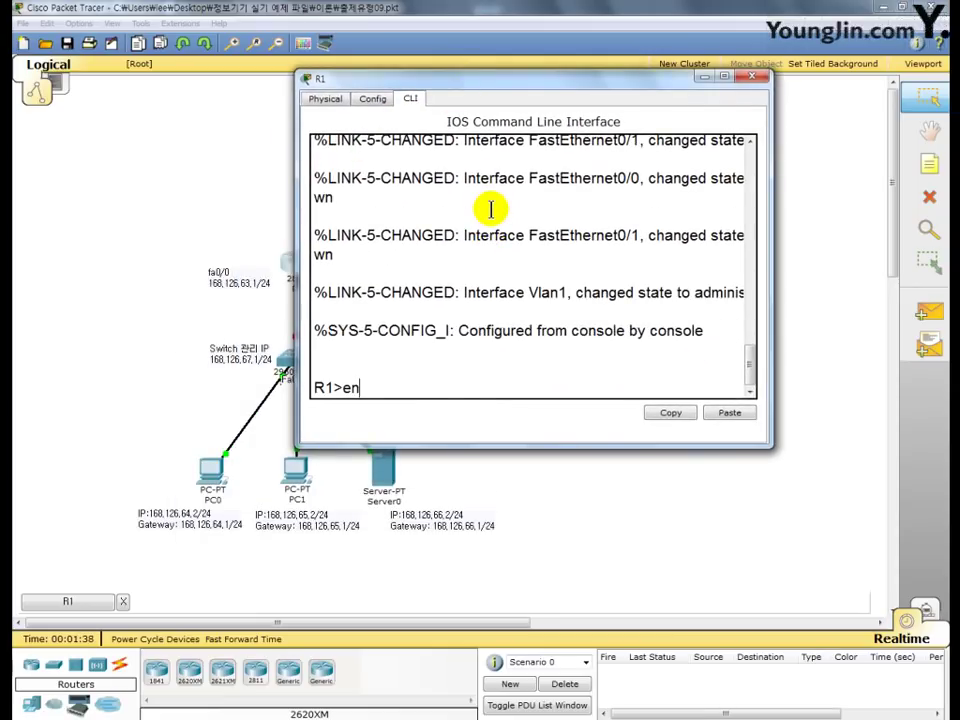
key(BackSpace)
text(r)
key(Return)
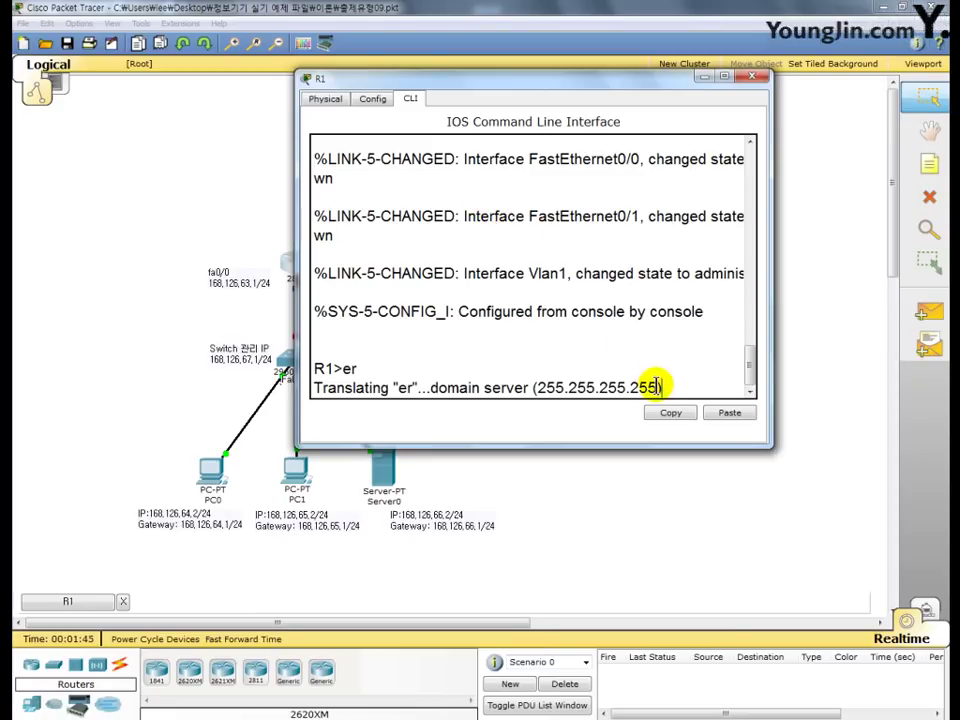
- Highlight the 255.255.255.255 lookup address, abort the lookup with Ctrl+Shift+6, and highlight 'er'
drag(657, 385, 540, 399)
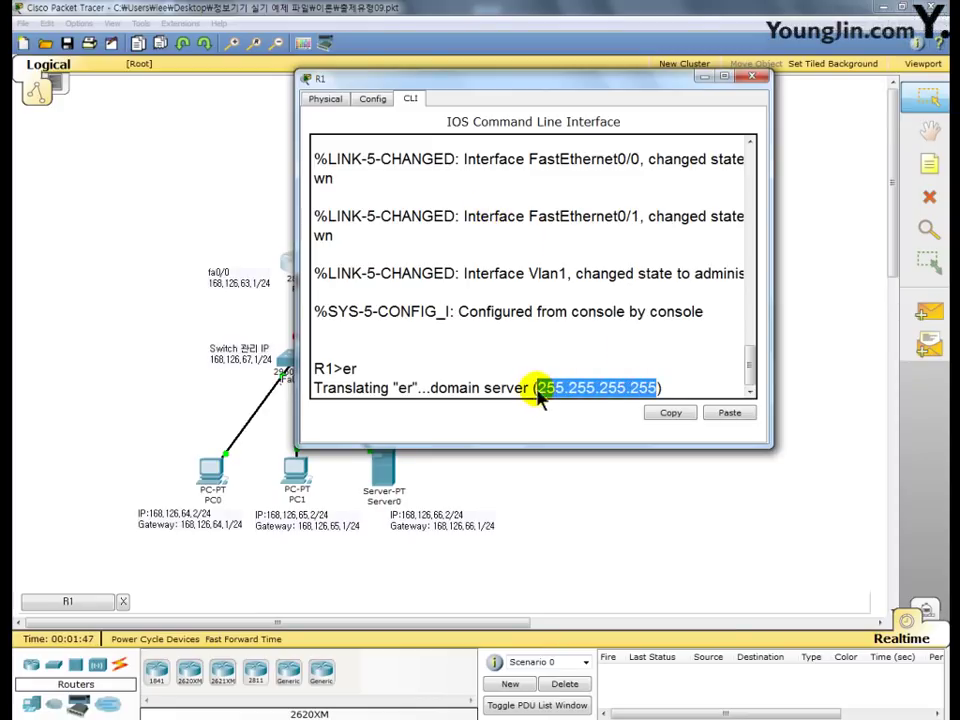
click(679, 393)
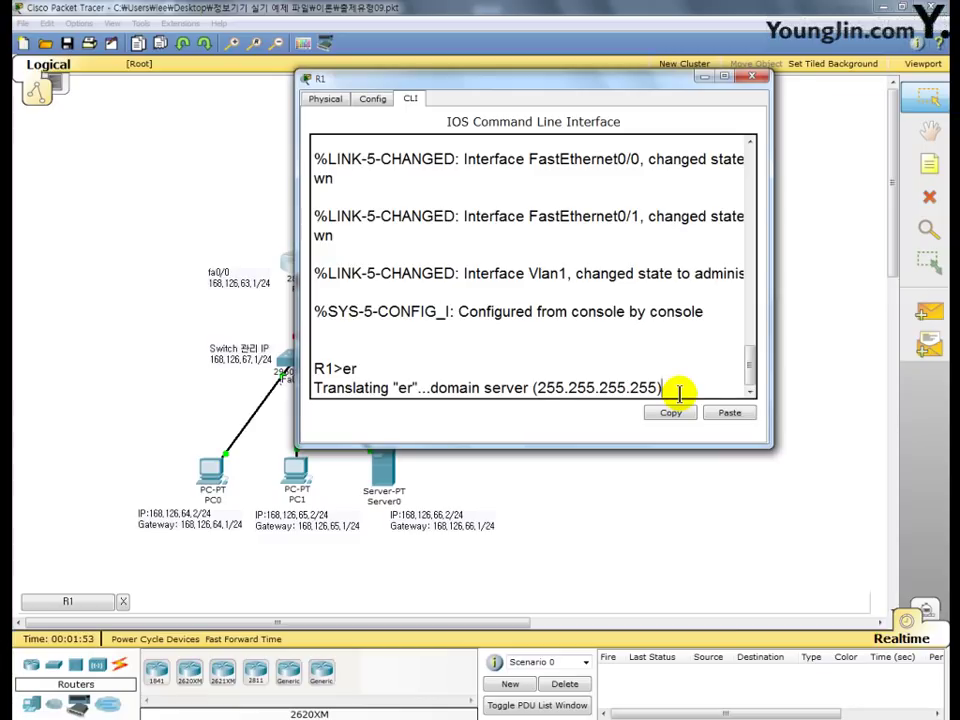
key(ctrl+shift+6)
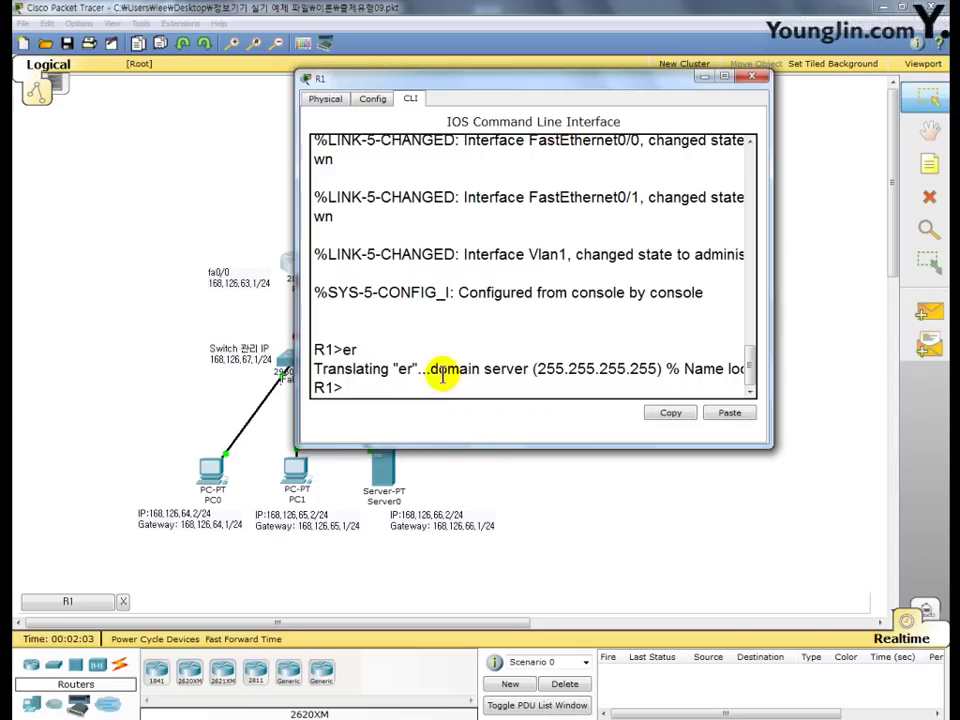
double_click(349, 349)
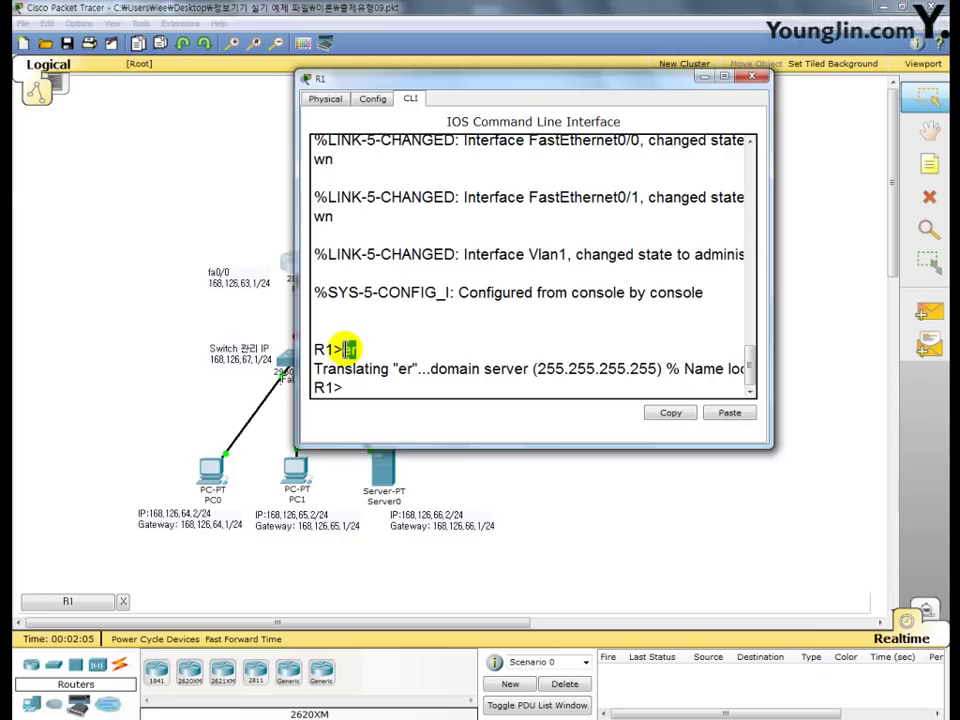
click(347, 389)
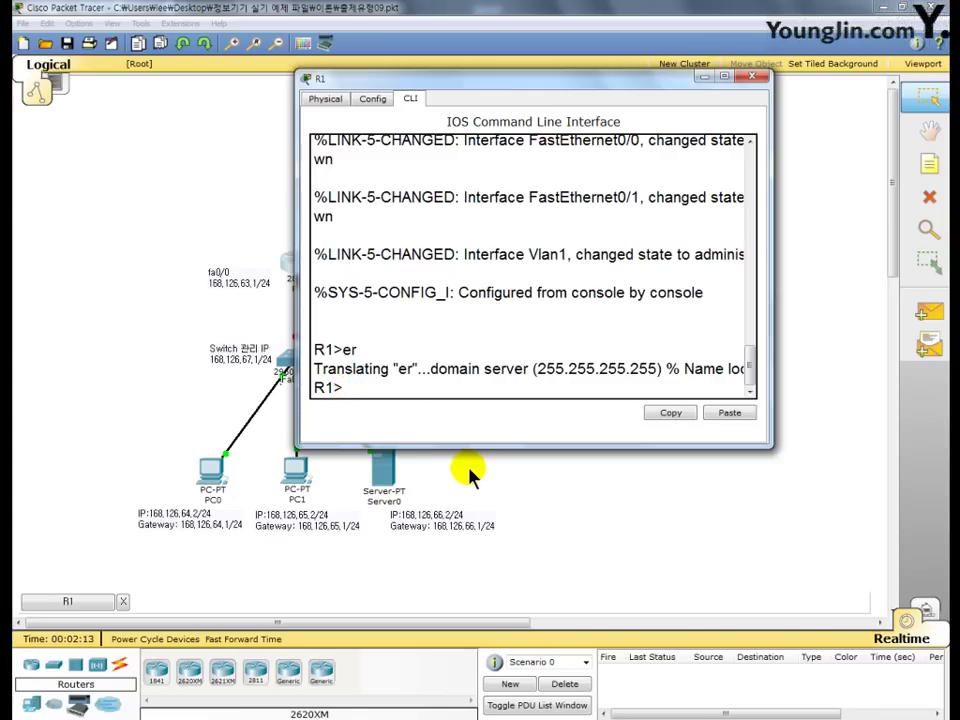
- Disable domain lookup on R1 with 'no ip domain lookup' in global configuration
text(en)
key(Return)
text(c)
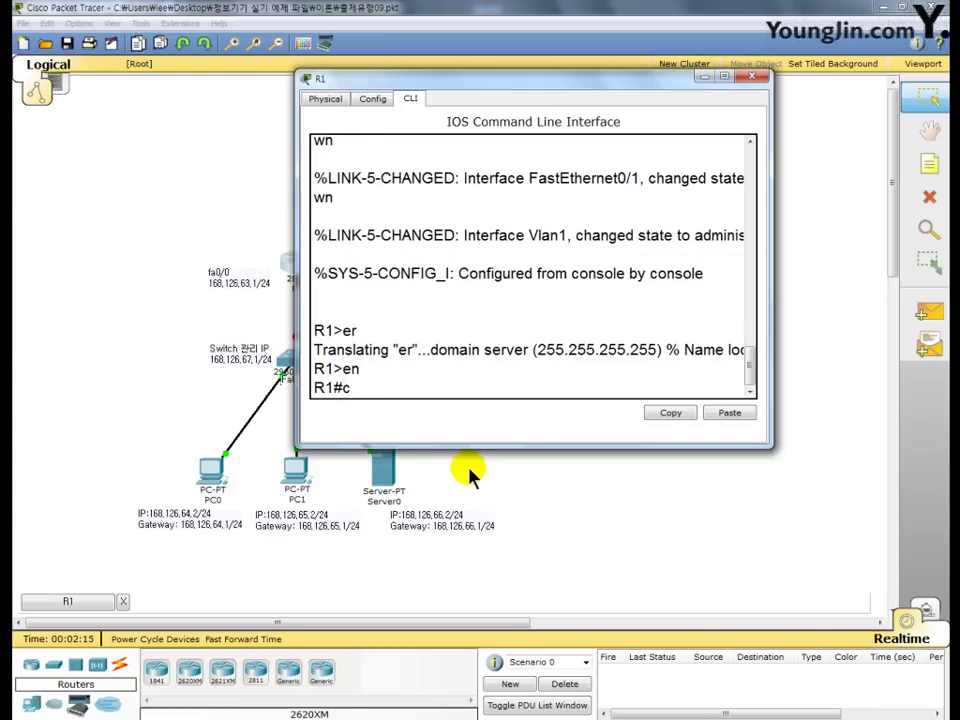
text(onf t)
key(Return)
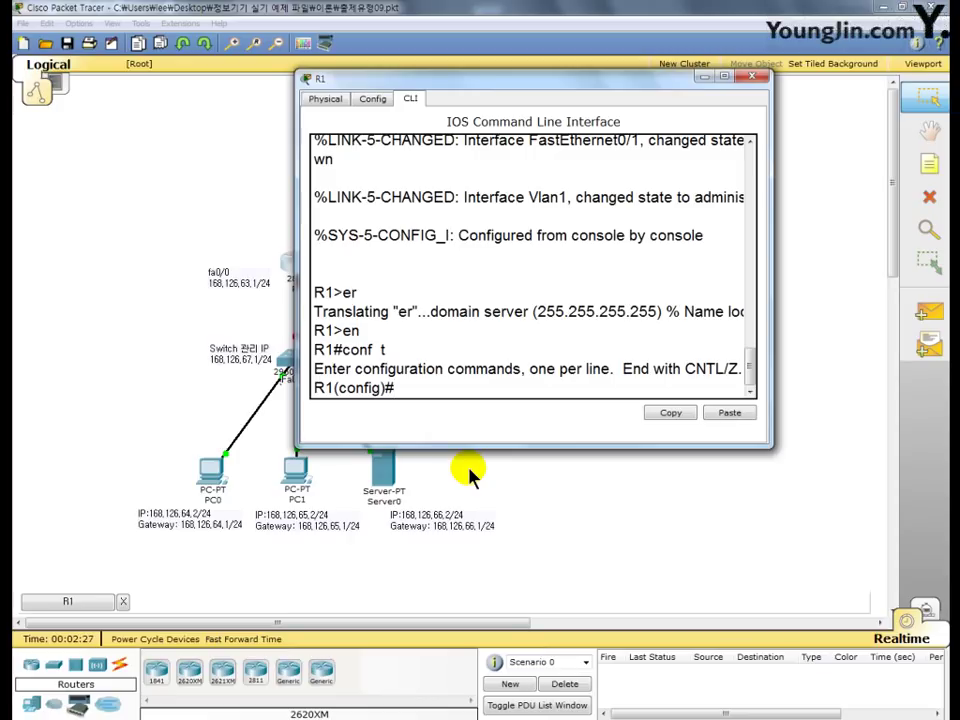
text(no  ip  domain)
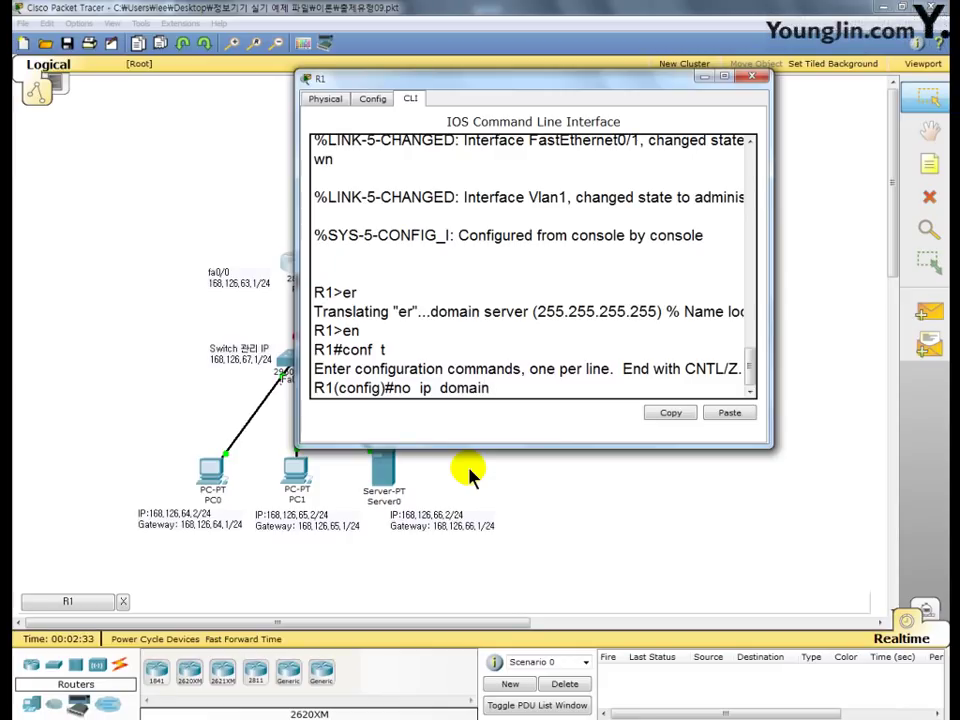
text(  loo)
text(uo)
key(BackSpace)
text(p)
key(BackSpace)
key(BackSpace)
text(kuo)
key(BackSpace)
text(p)
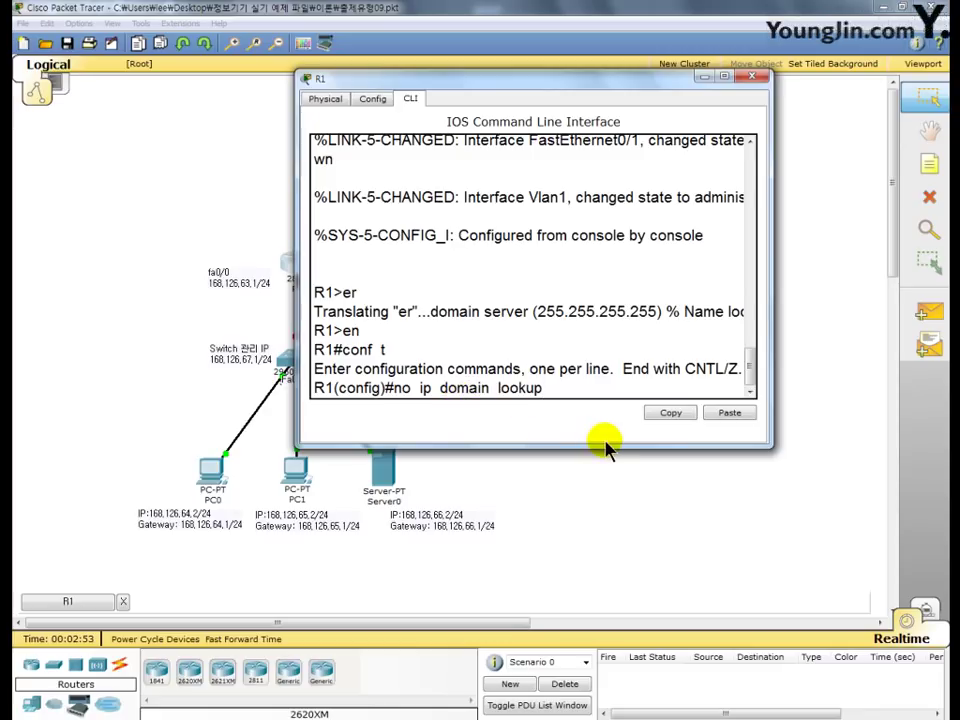
key(Return)
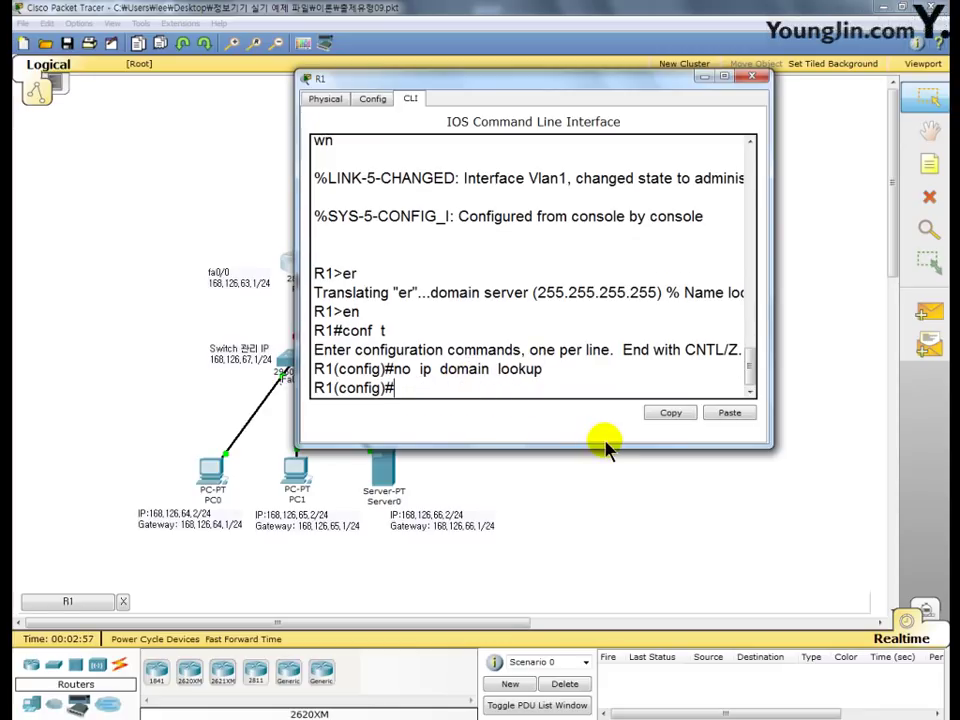
- Exit to a new R1> session and retype 'er' to confirm it fails immediately
text(exit)
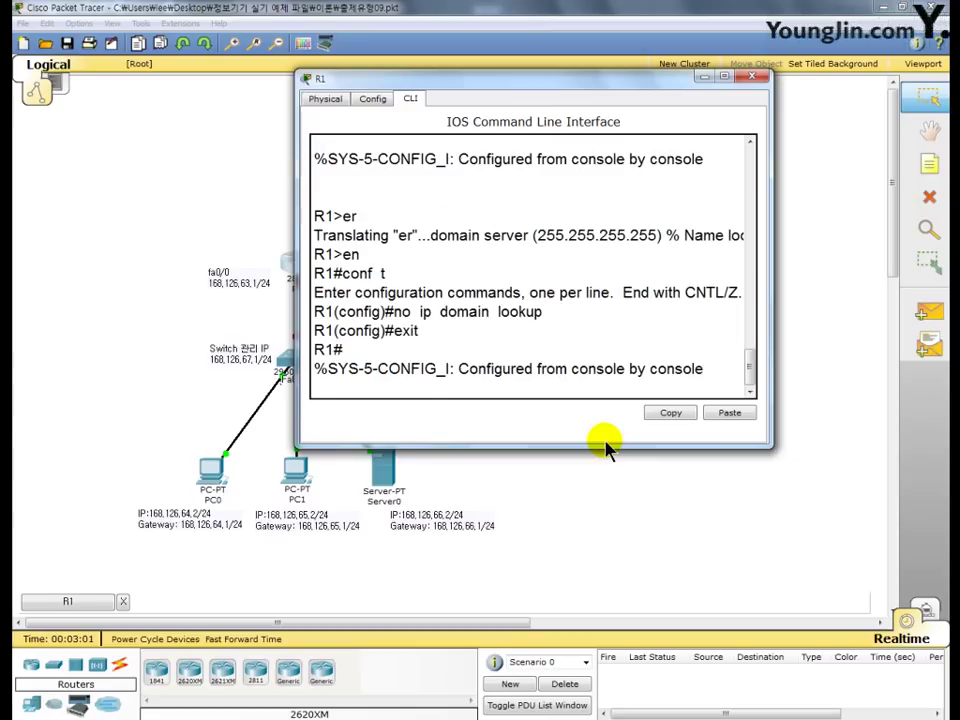
key(Return)
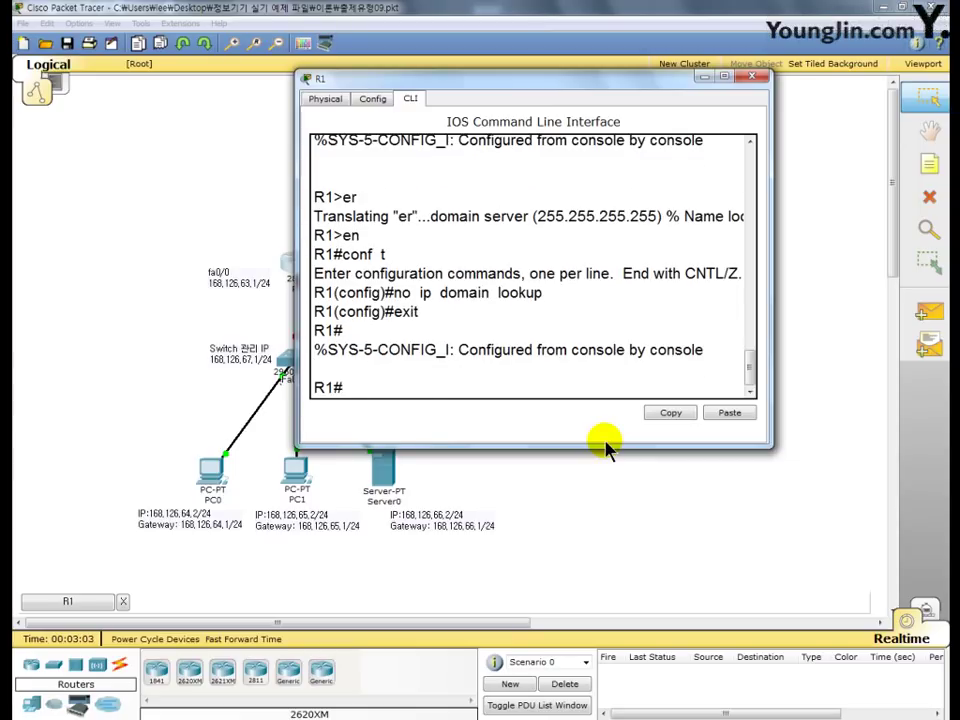
text(exit)
key(Return)
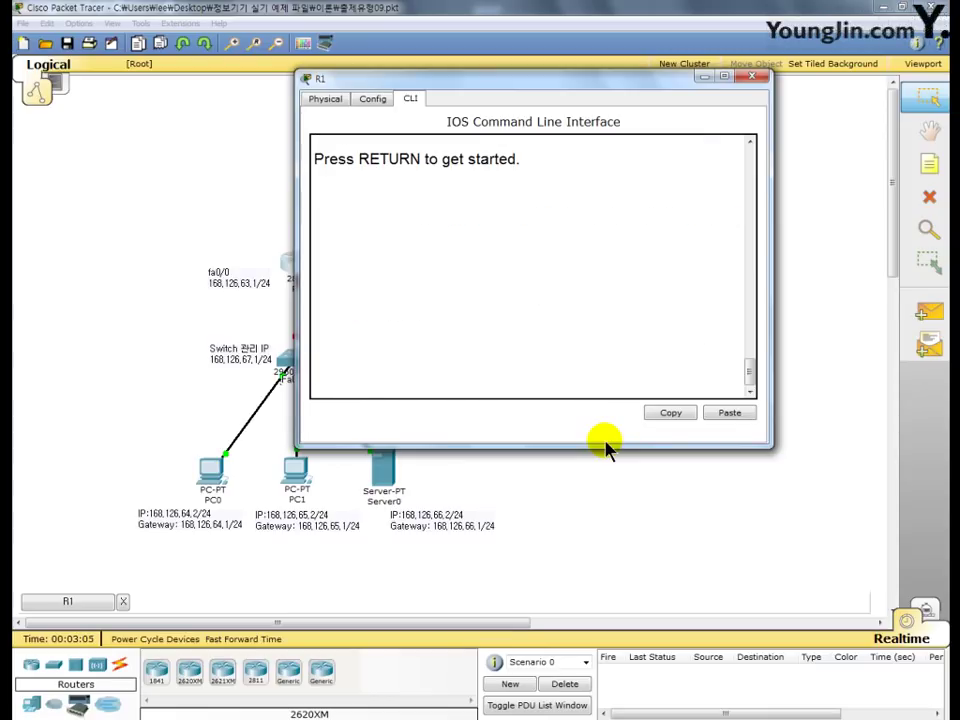
key(Return)
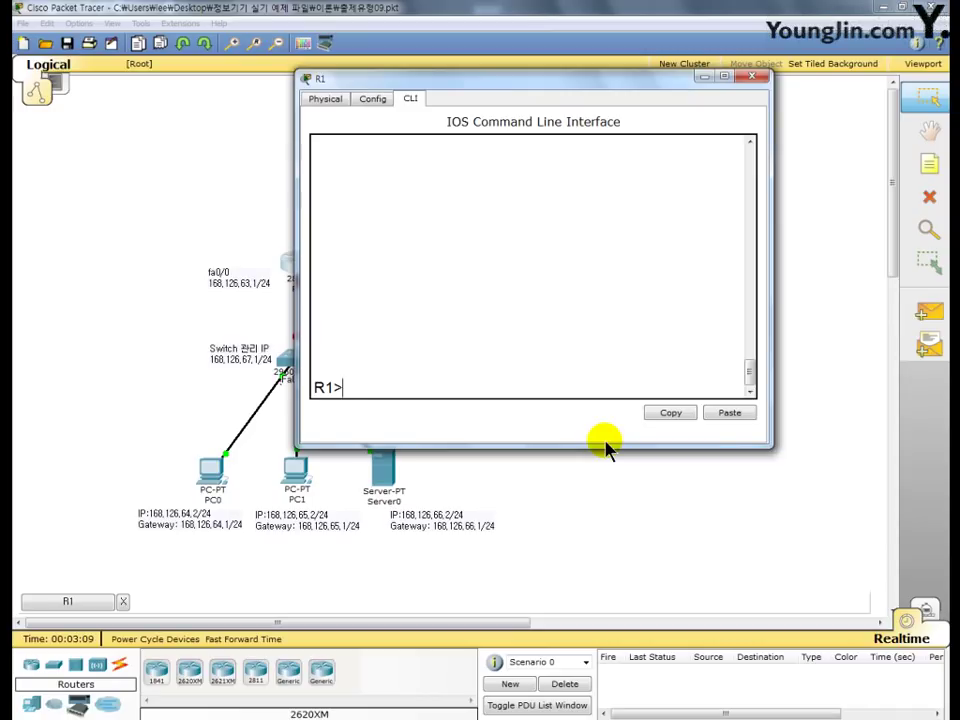
text(er)
key(Return)
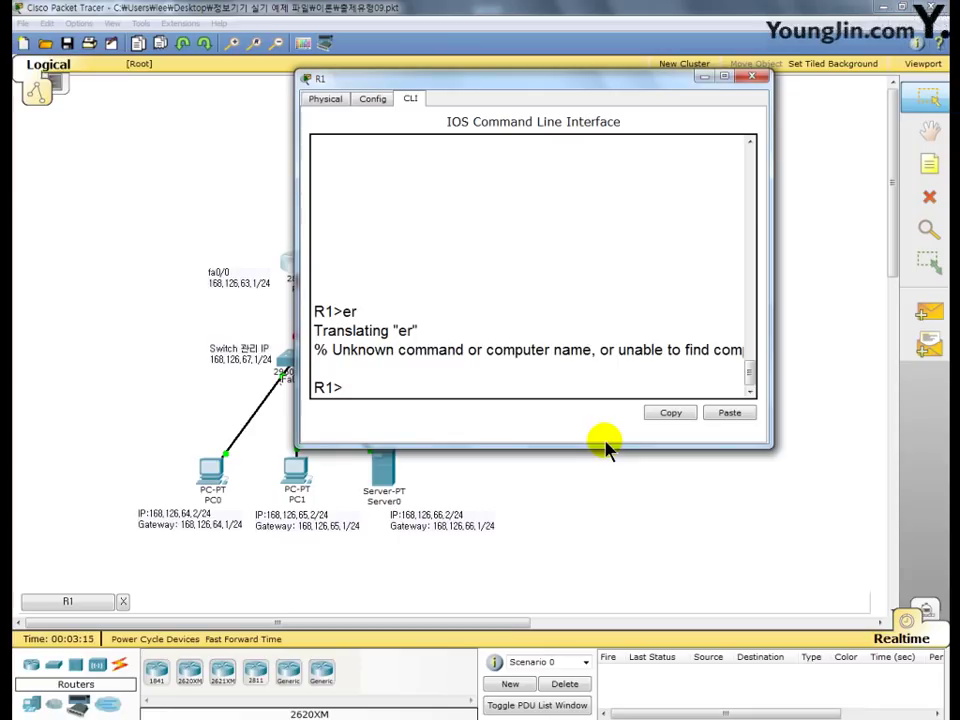
- Close R1 and disable domain lookup on R2 with 'no ip domain lookup'
click(752, 77)
click(460, 263)
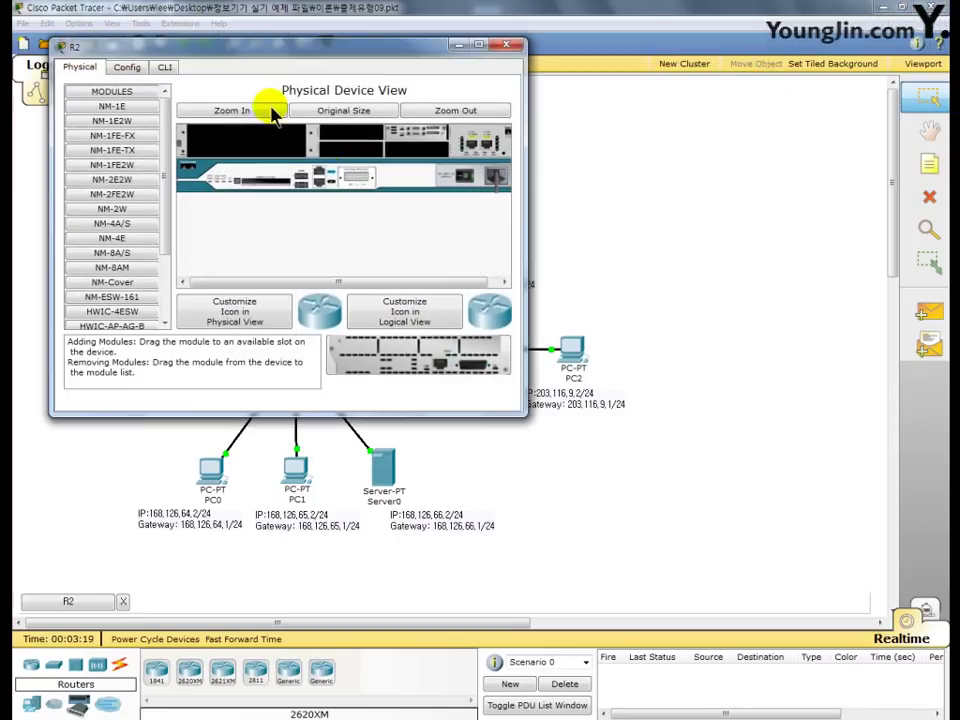
drag(251, 58, 411, 67)
click(326, 77)
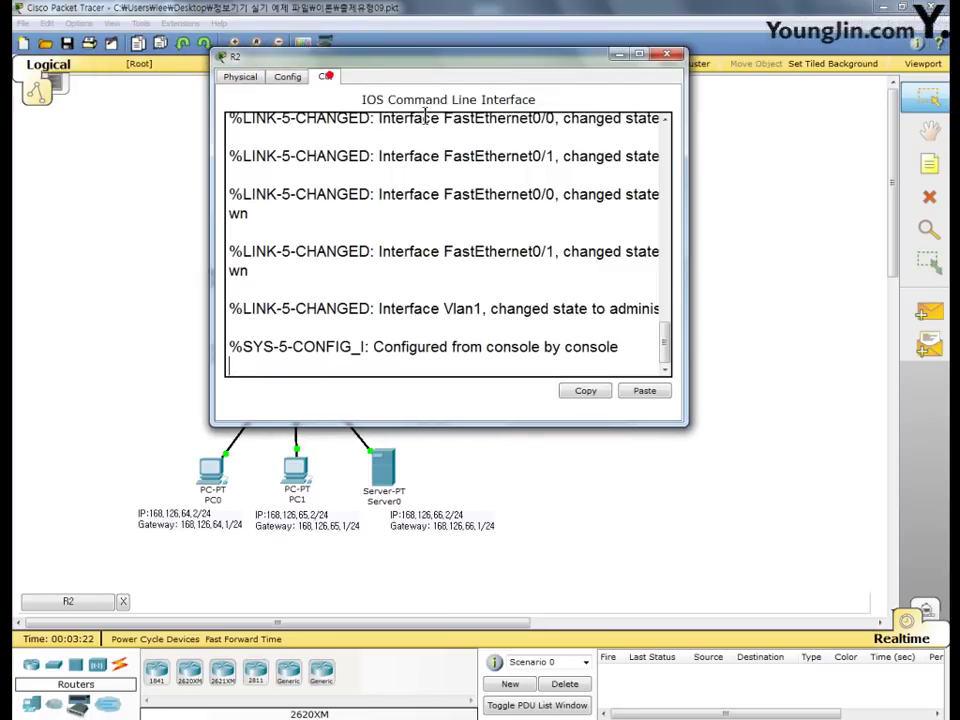
key(Return)
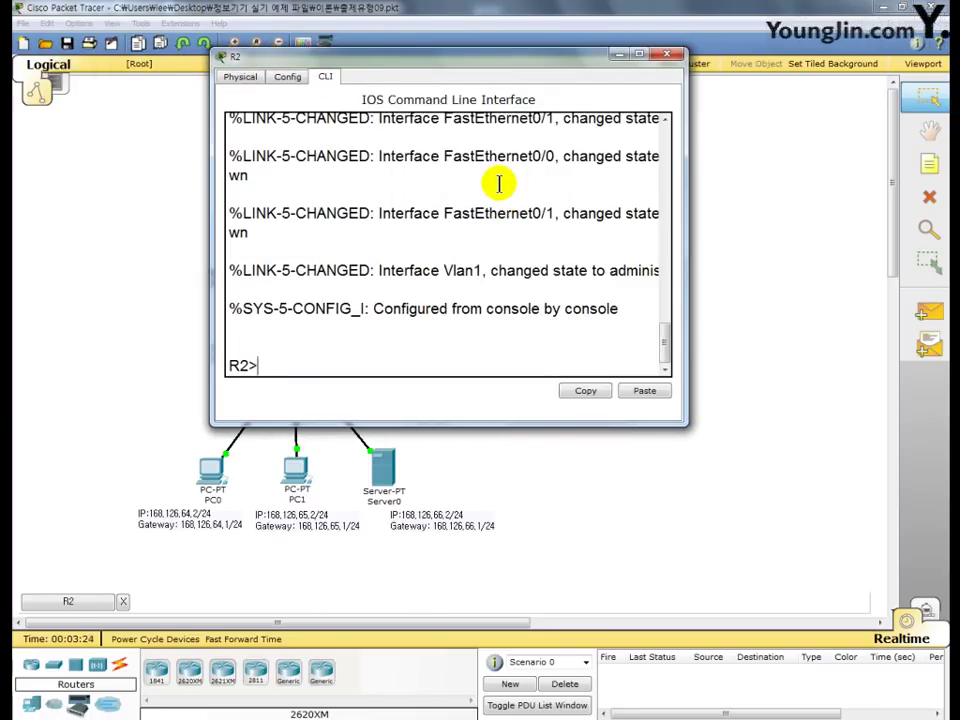
text(en)
key(Return)
text(conf t)
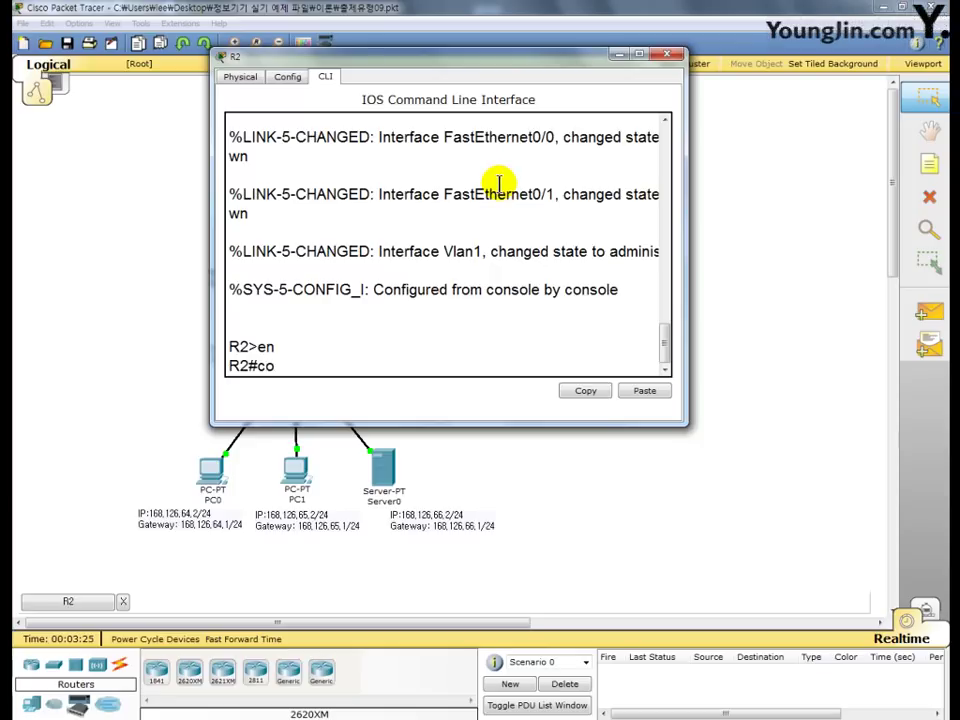
key(Return)
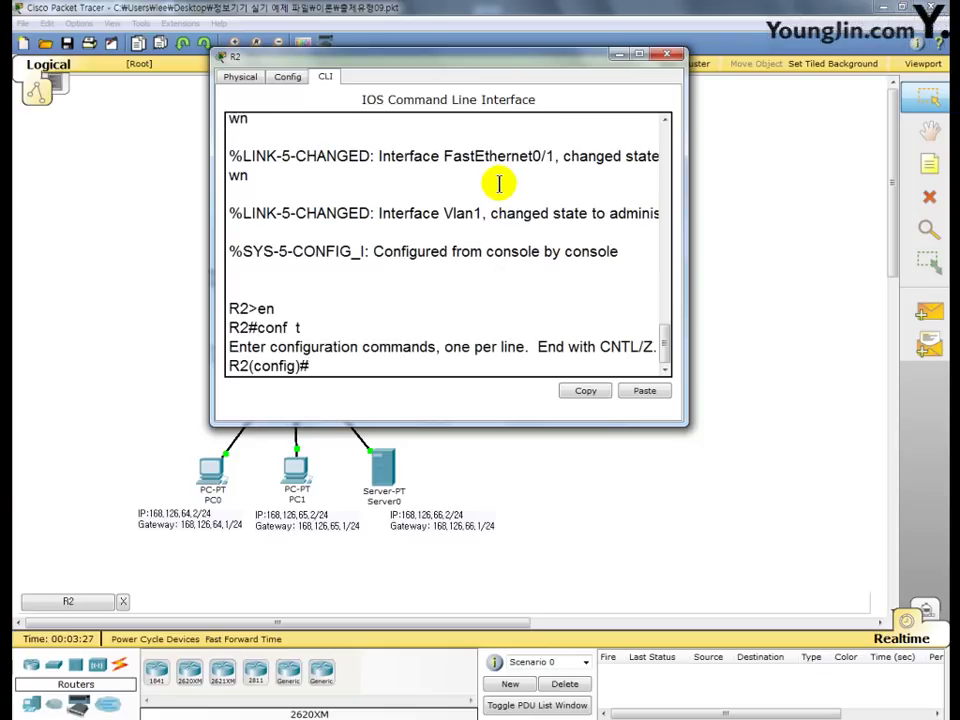
text(no ip domain)
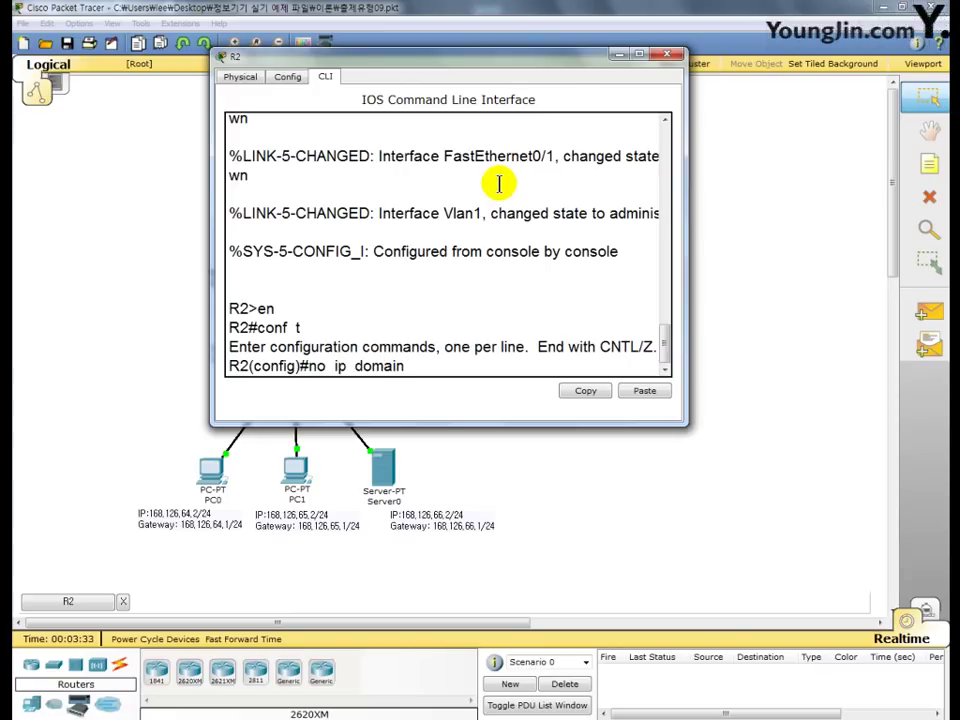
text( lookup)
key(Return)
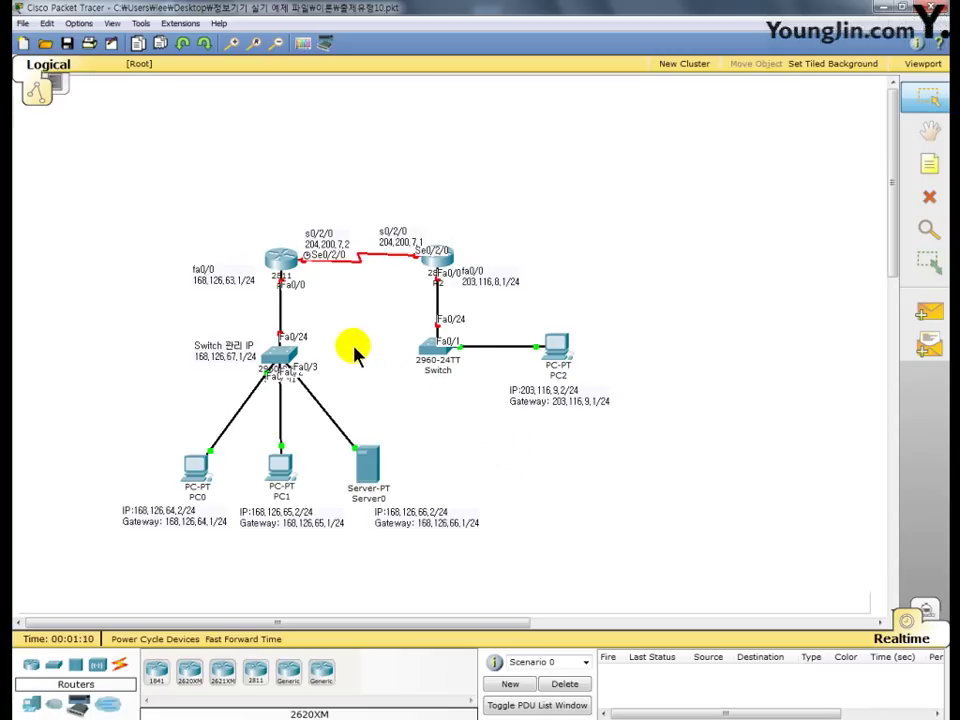
- On R1's command line, set an enable password from global configuration mode
click(283, 268)
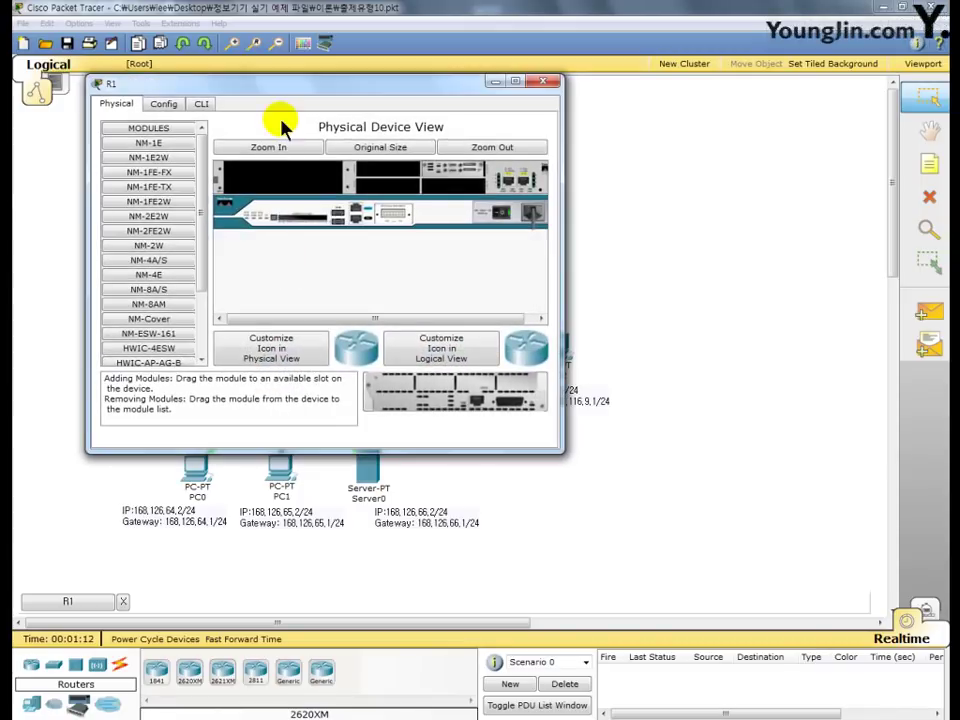
drag(294, 90, 410, 48)
click(319, 60)
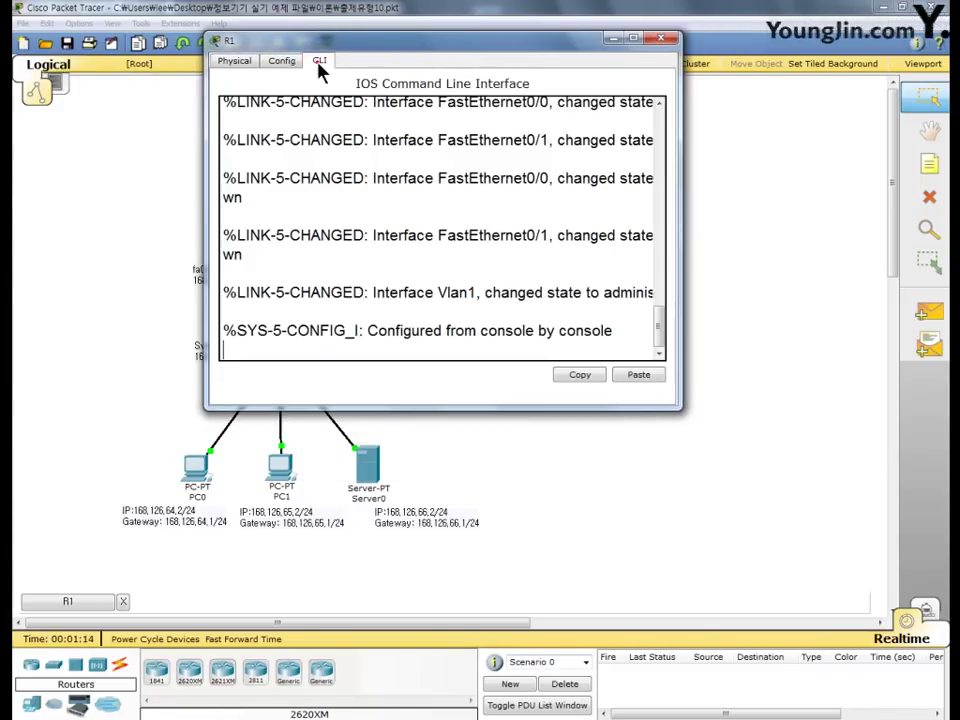
key(Return)
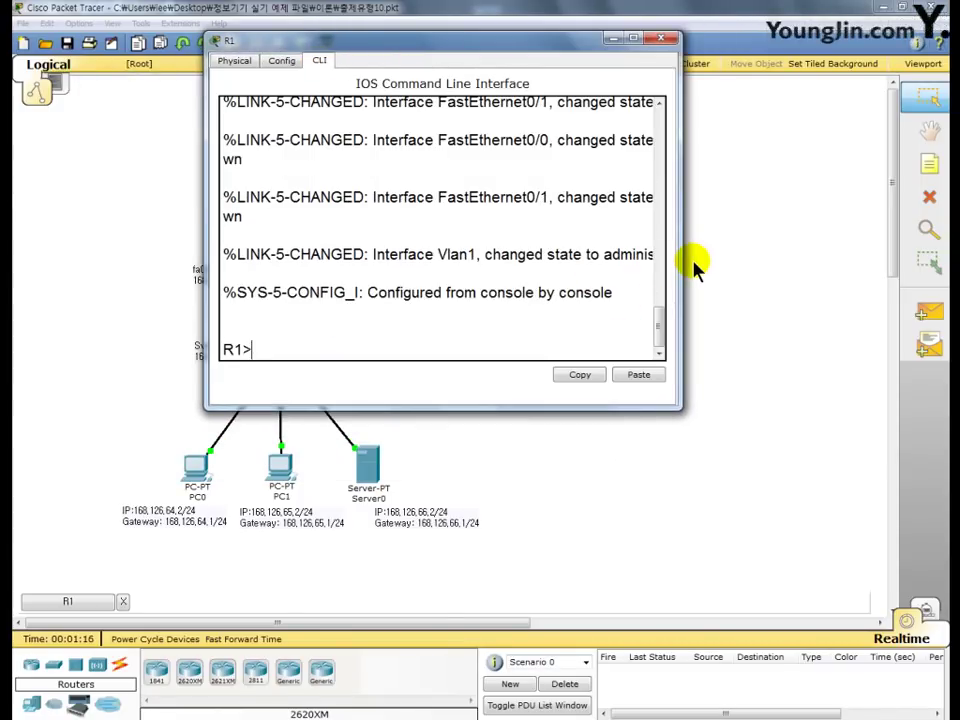
text(en)
key(Return)
text(con)
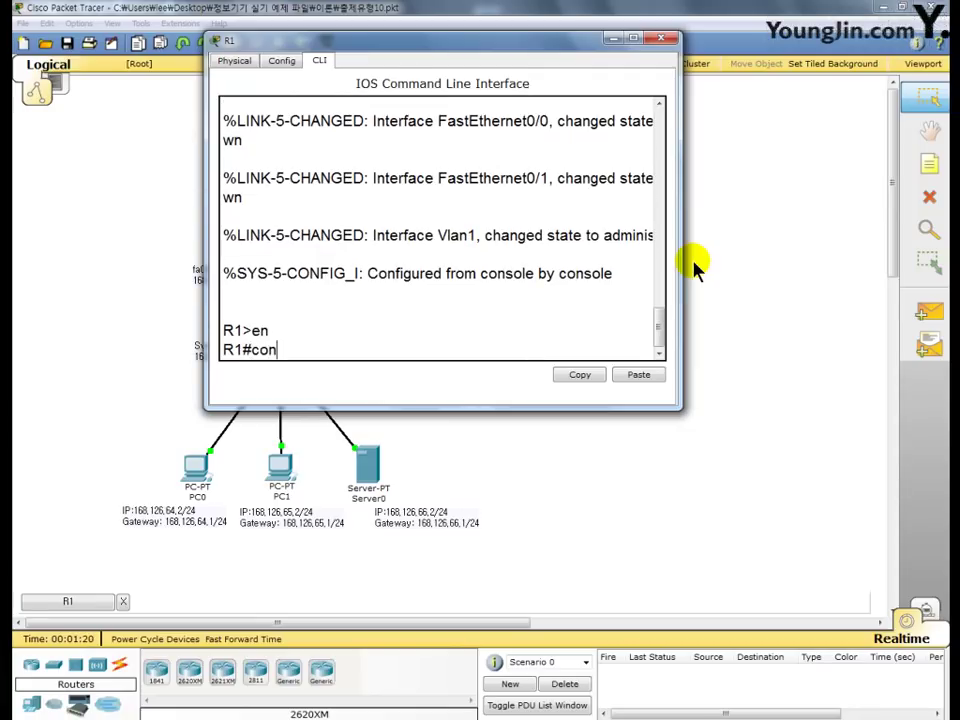
text(f  t)
key(Return)
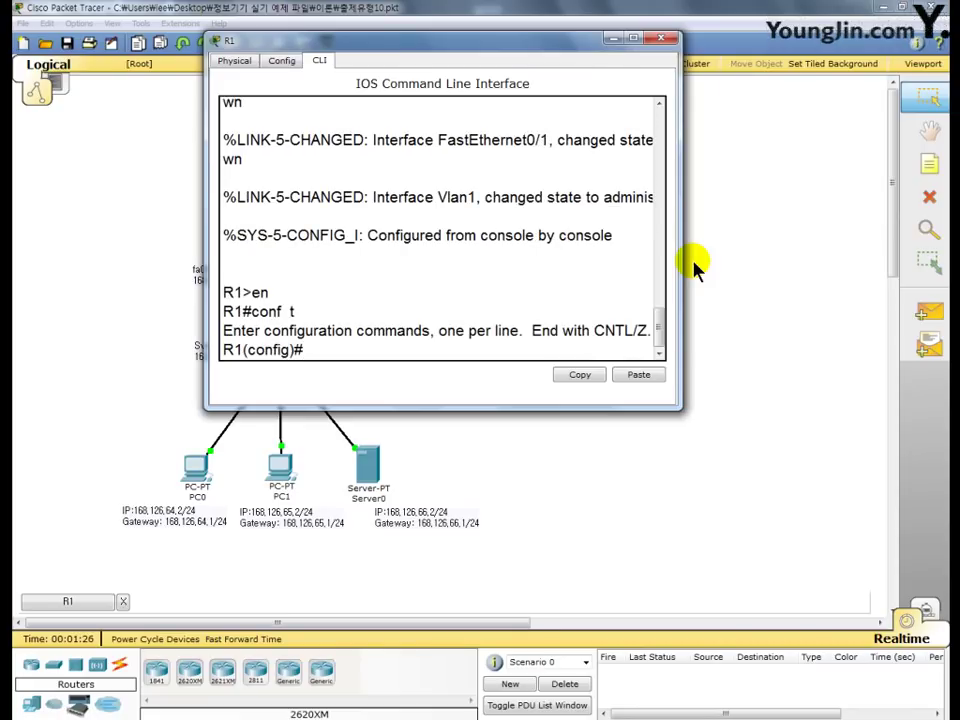
text(enable)
text(pass)
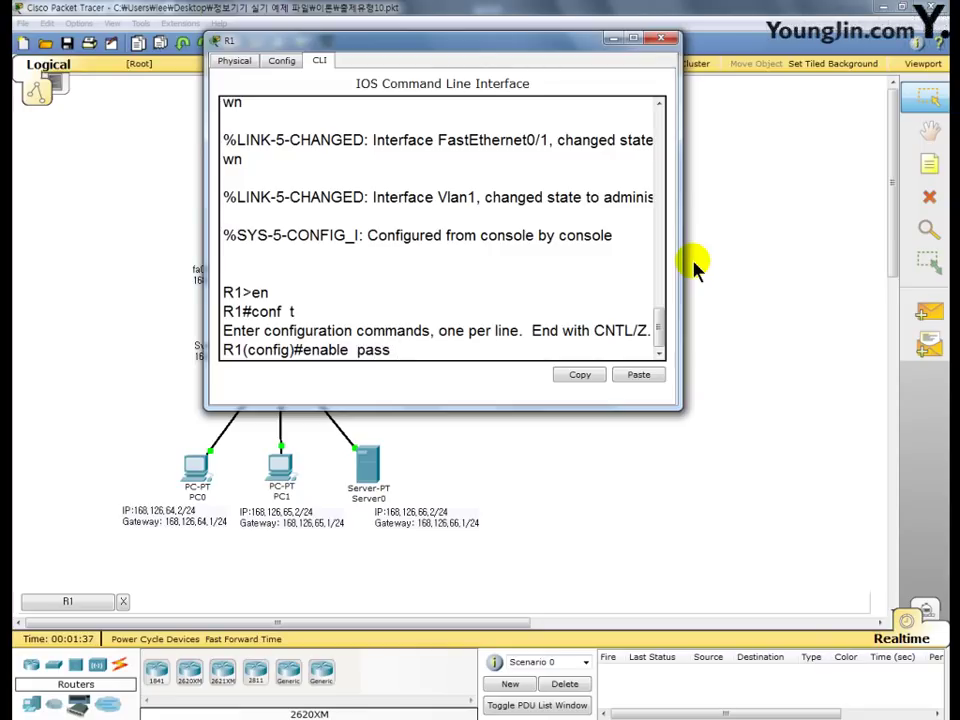
text( master!@#)
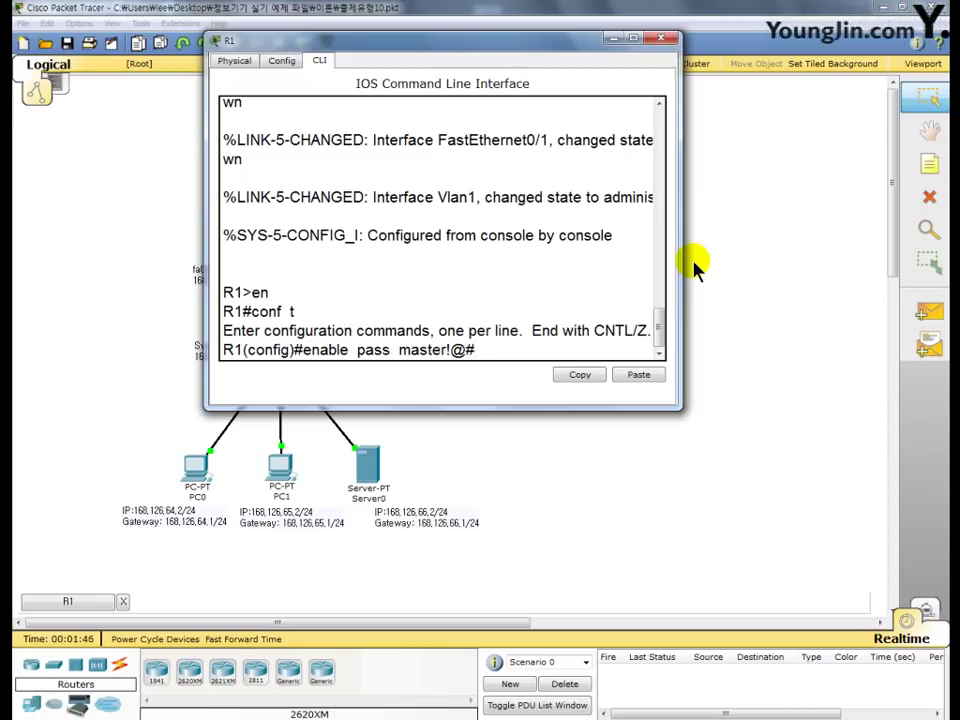
key(Return)
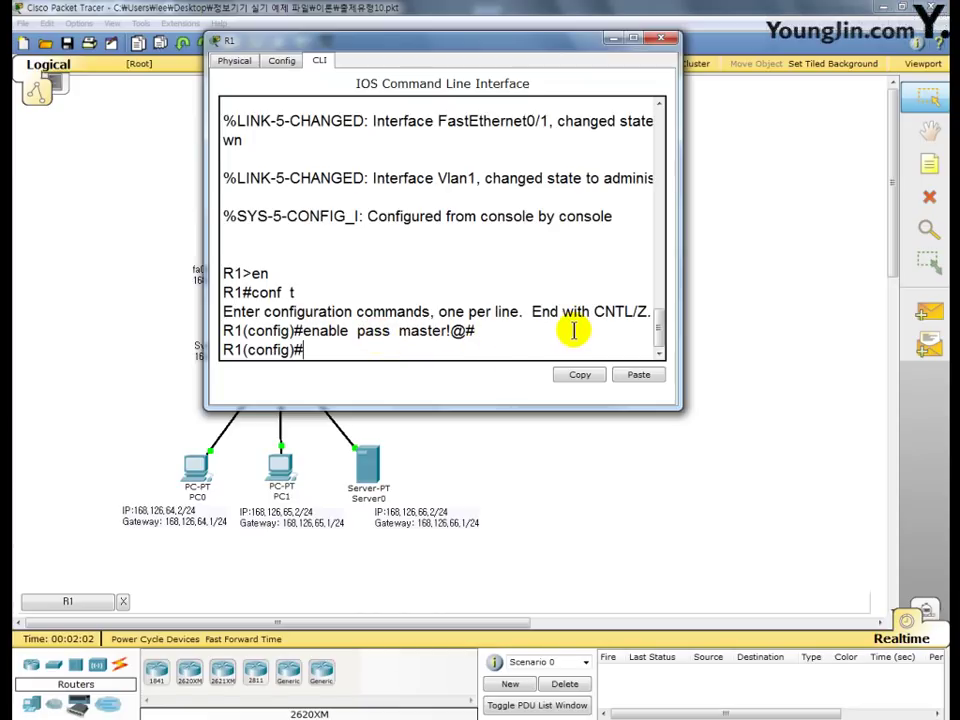
- Exit to a new R1 session, run en, and enter the enable password to reach R1#
text(exit)
key(Return)
text(e)
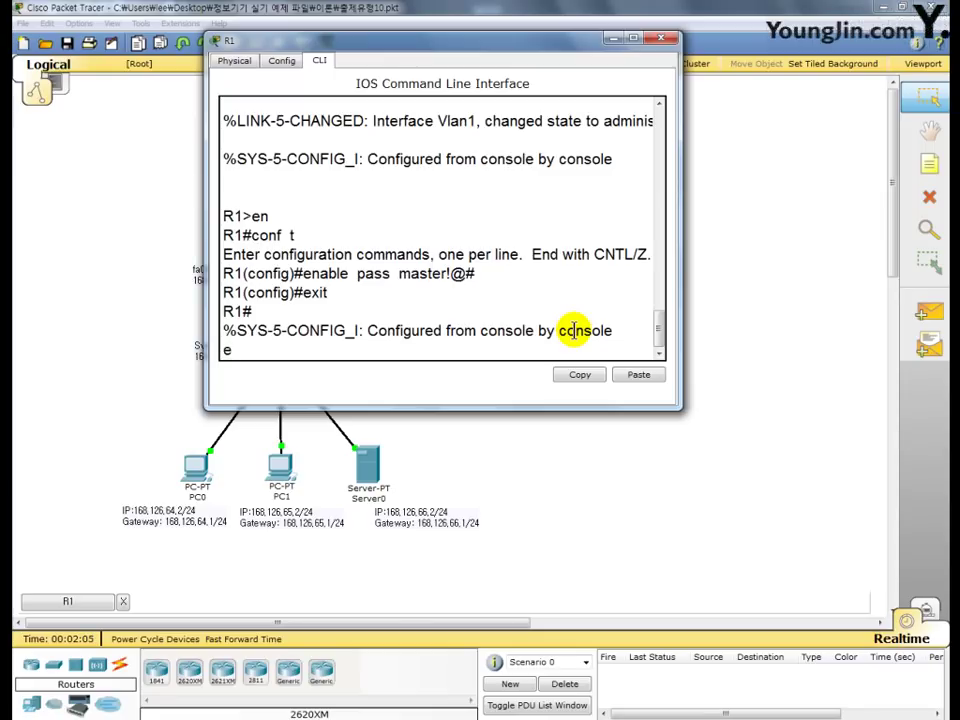
text(xit)
key(Return)
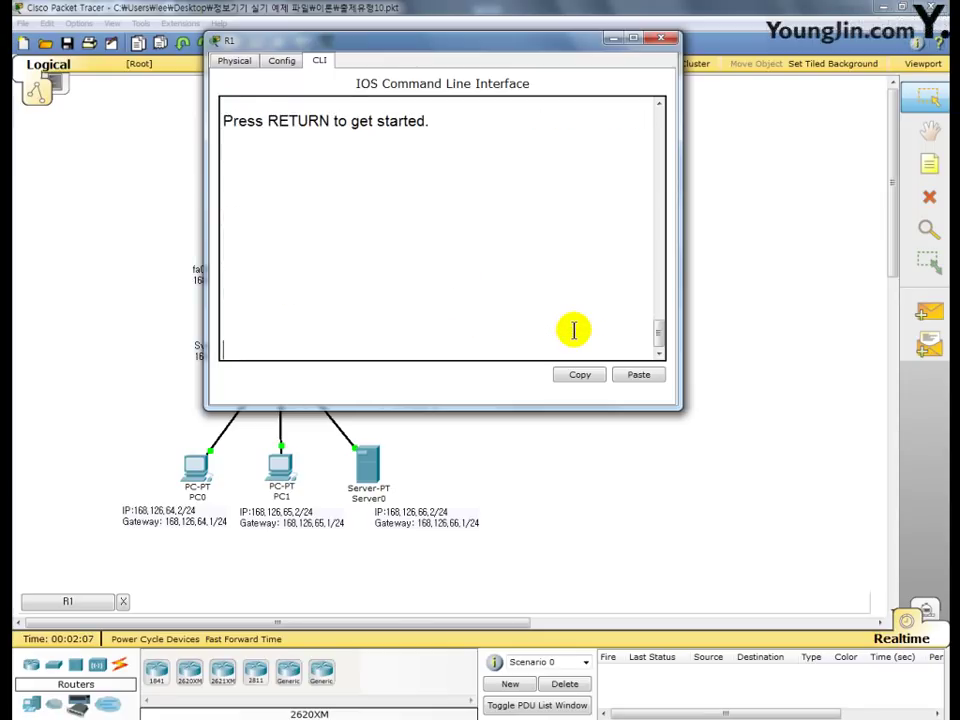
key(Return)
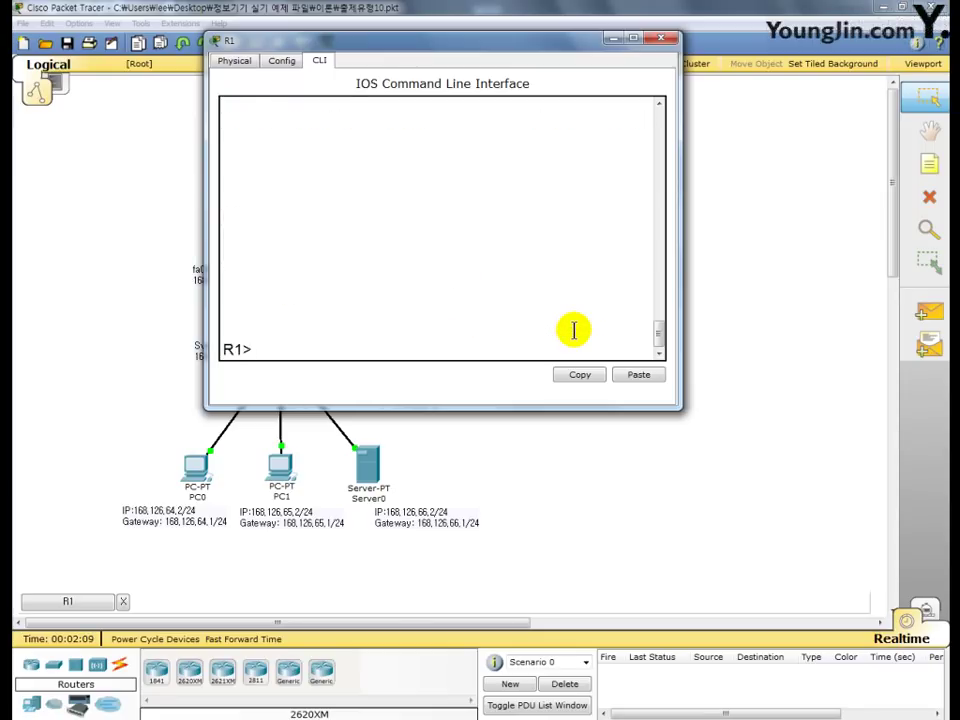
text(en)
key(Return)
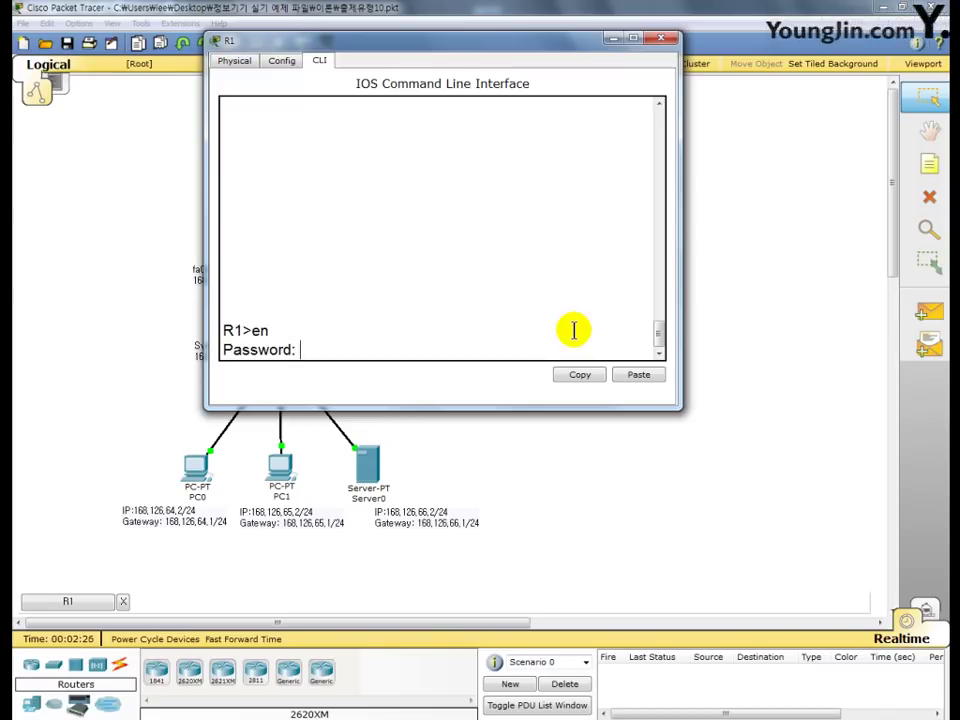
key(Return)
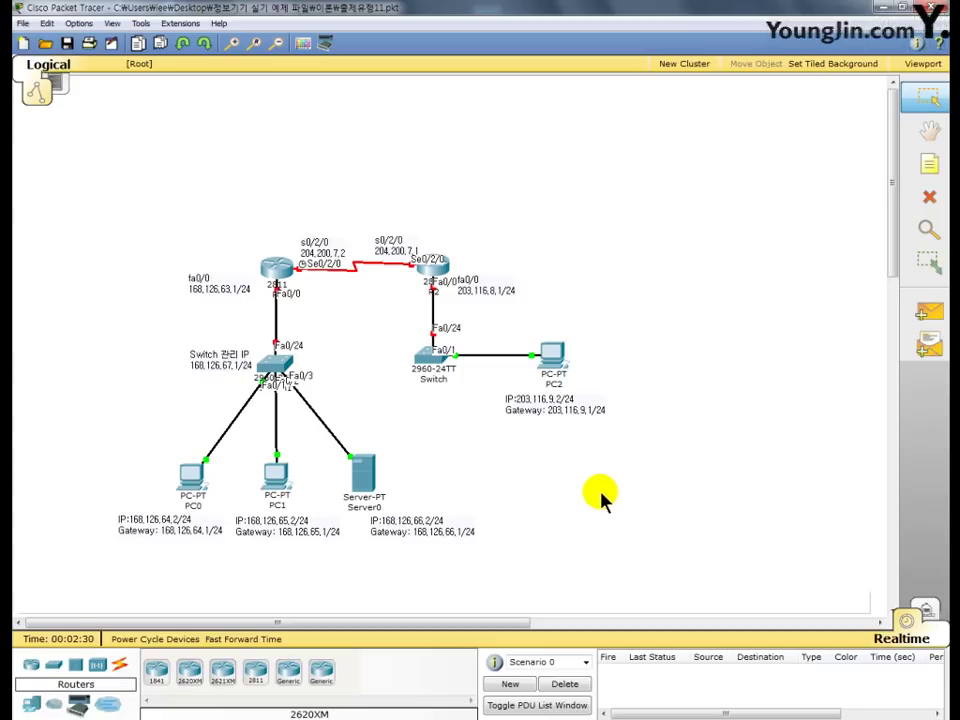
- Close R1, open R2's command line, and enter global configuration mode
click(282, 272)
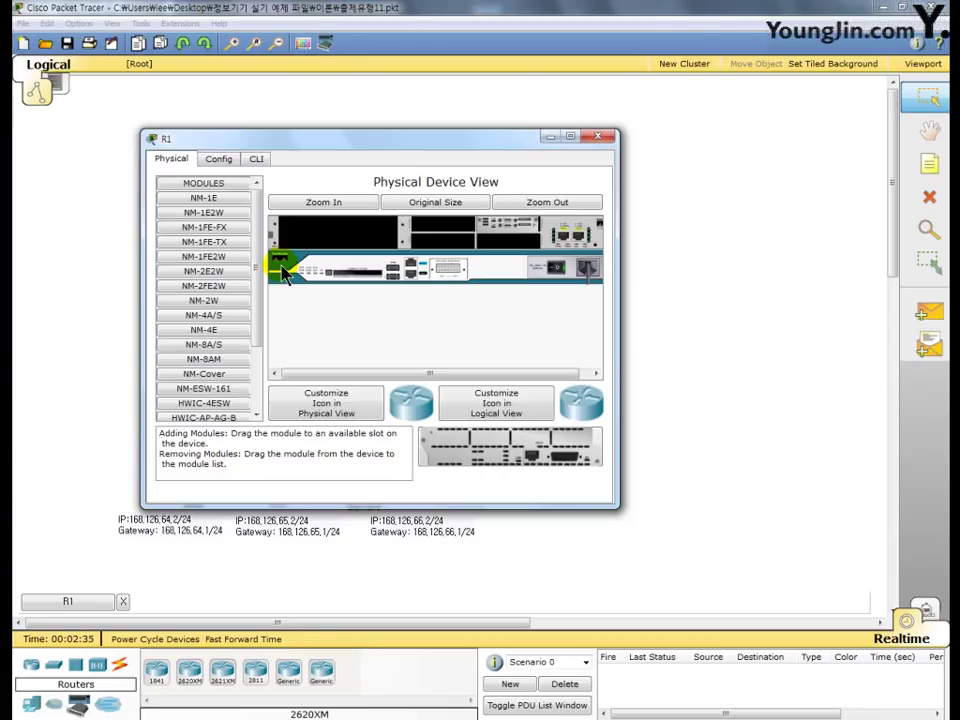
click(601, 137)
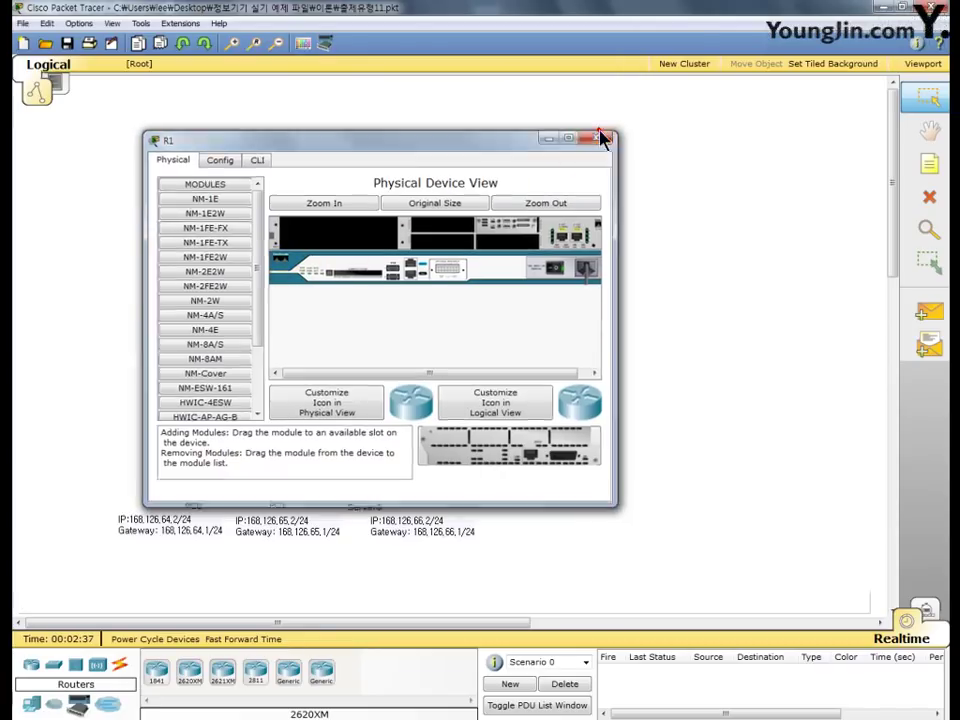
click(432, 266)
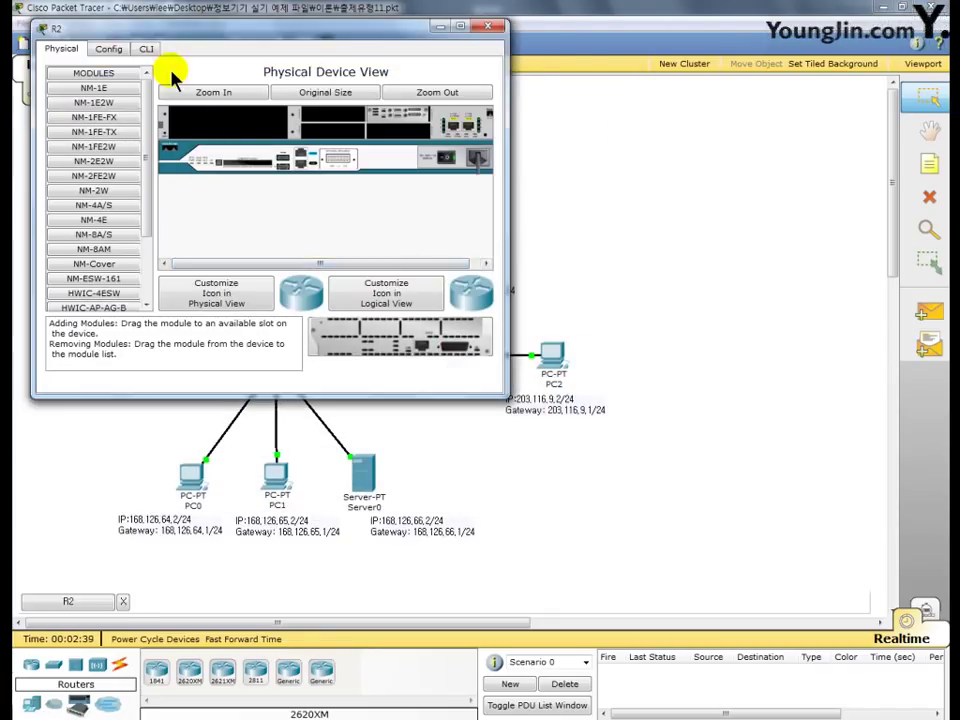
click(146, 48)
drag(208, 33, 357, 27)
key(Return)
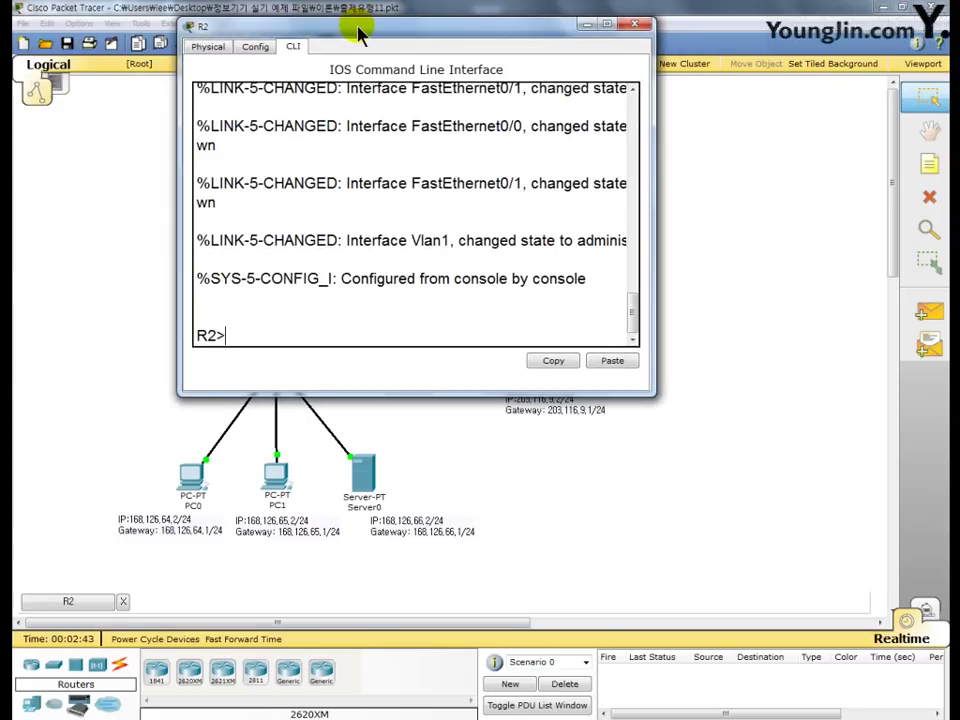
text(en)
key(Return)
text(conf t)
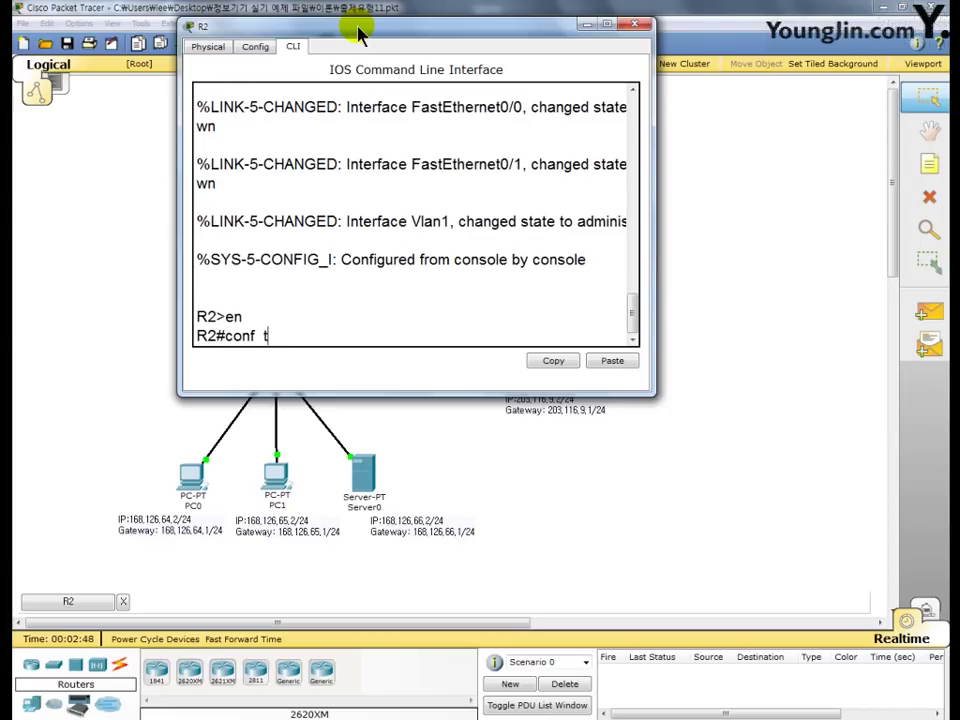
key(Return)
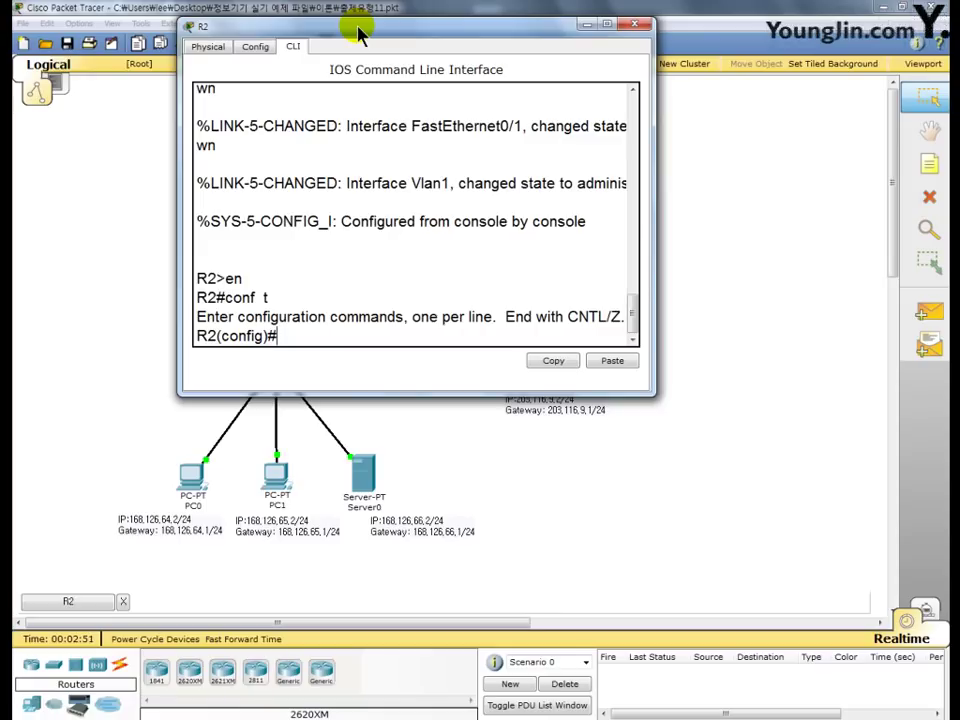
- Set an enable secret on R2 and type 'do sh run' to check it
text(enable secret)
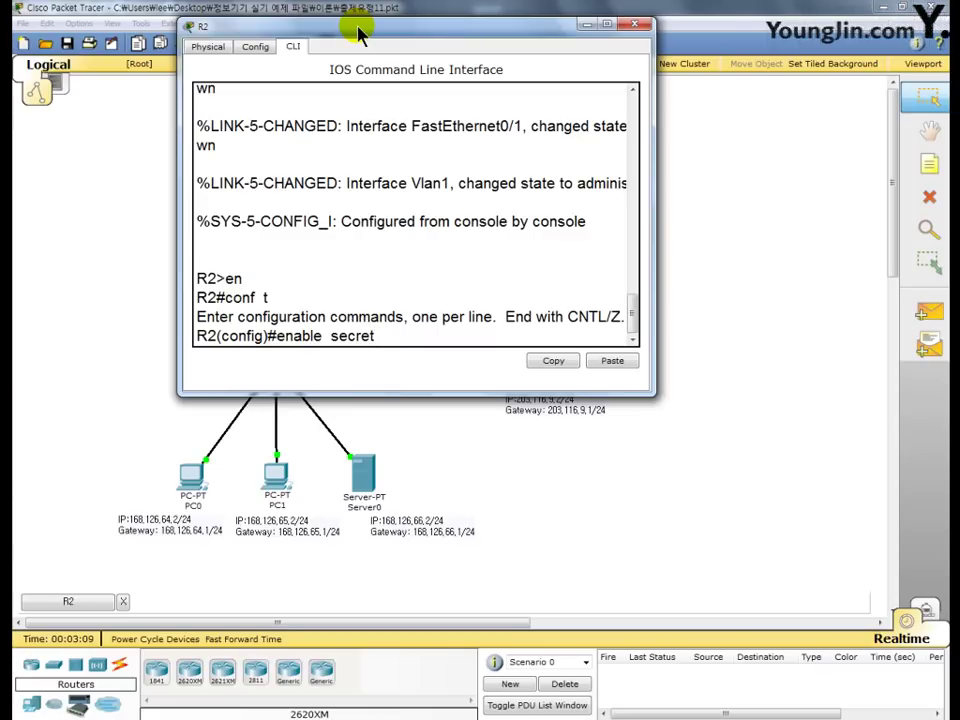
text(master!@#)
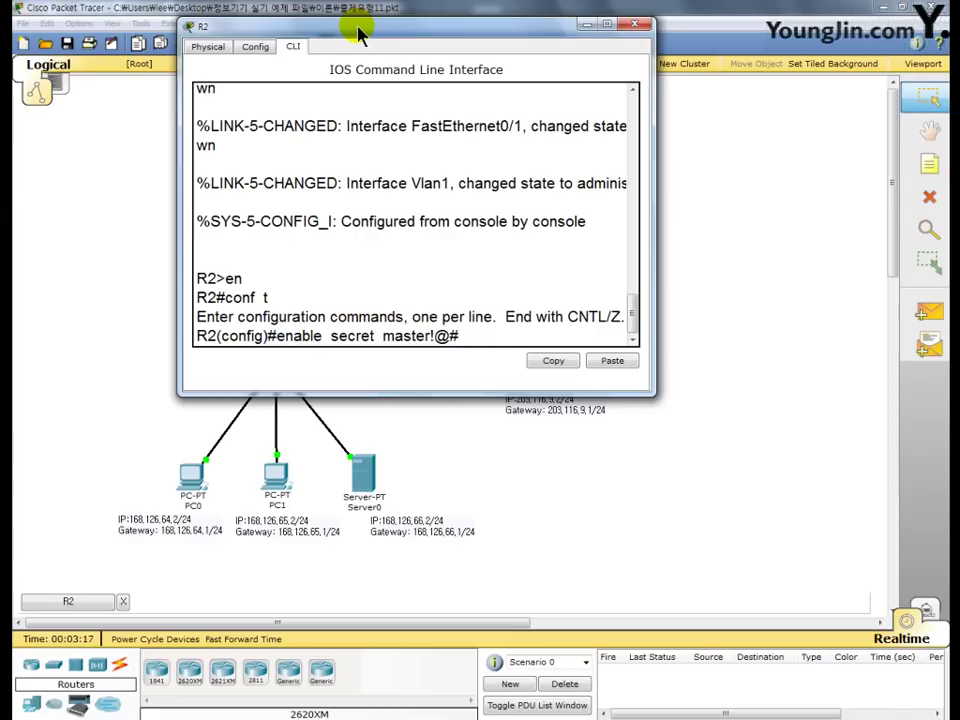
key(Return)
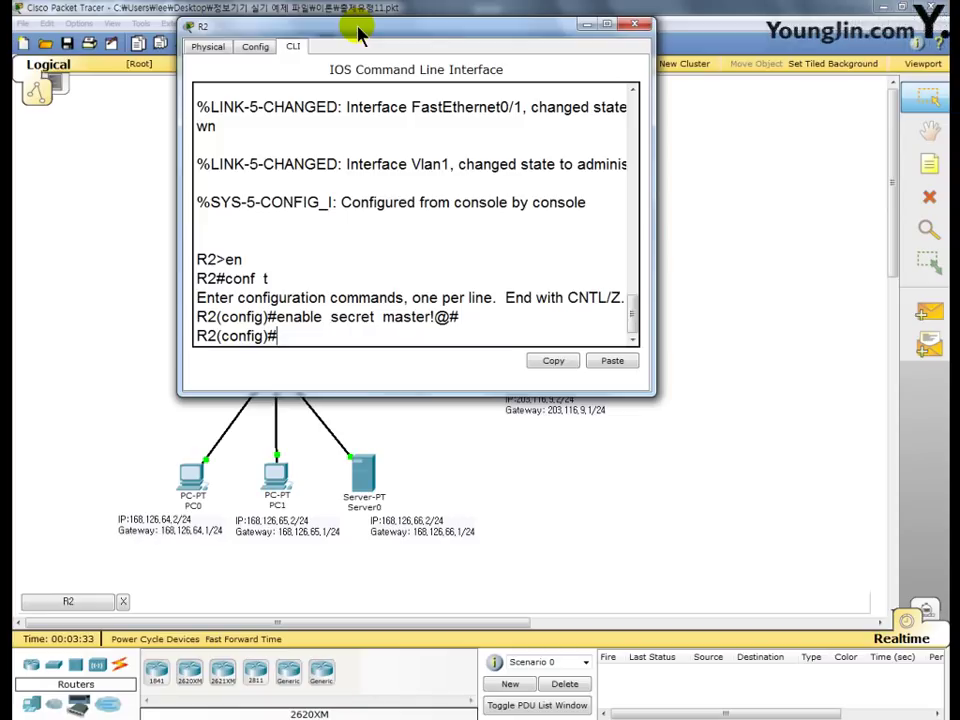
text(do sh run)
- Page through R2's running config and highlight the hashed 'enable secret 5' value
key(Return)
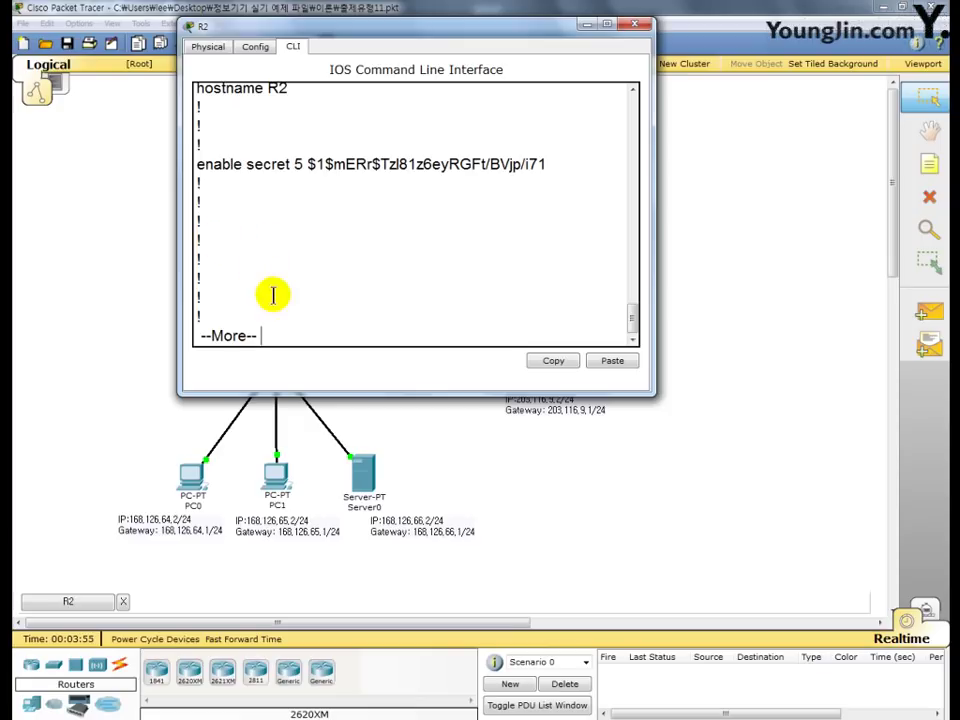
drag(264, 336, 193, 349)
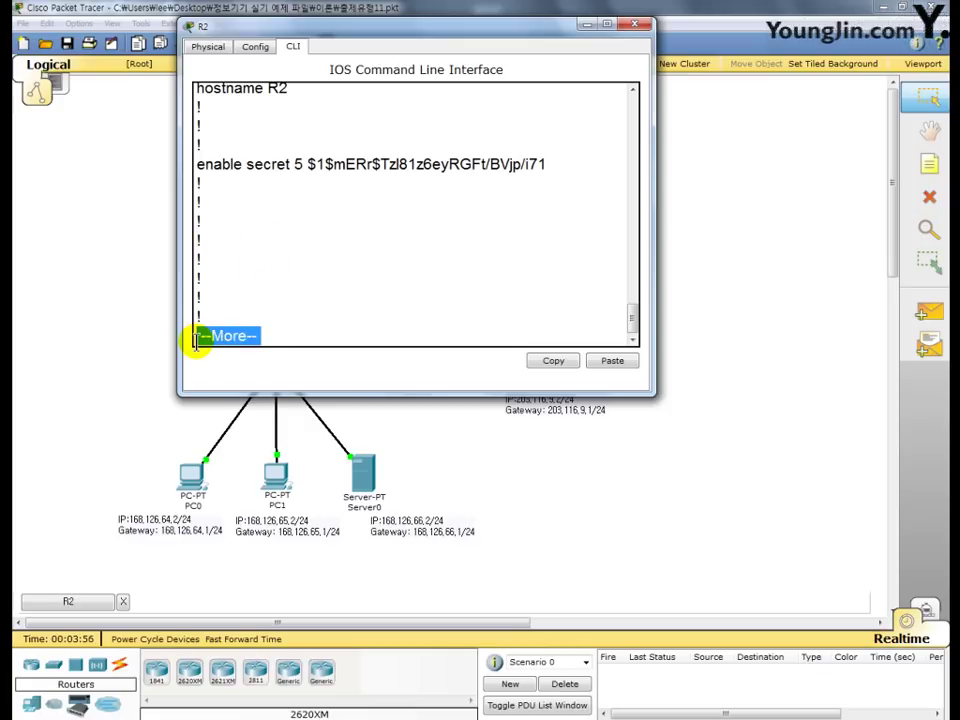
click(266, 334)
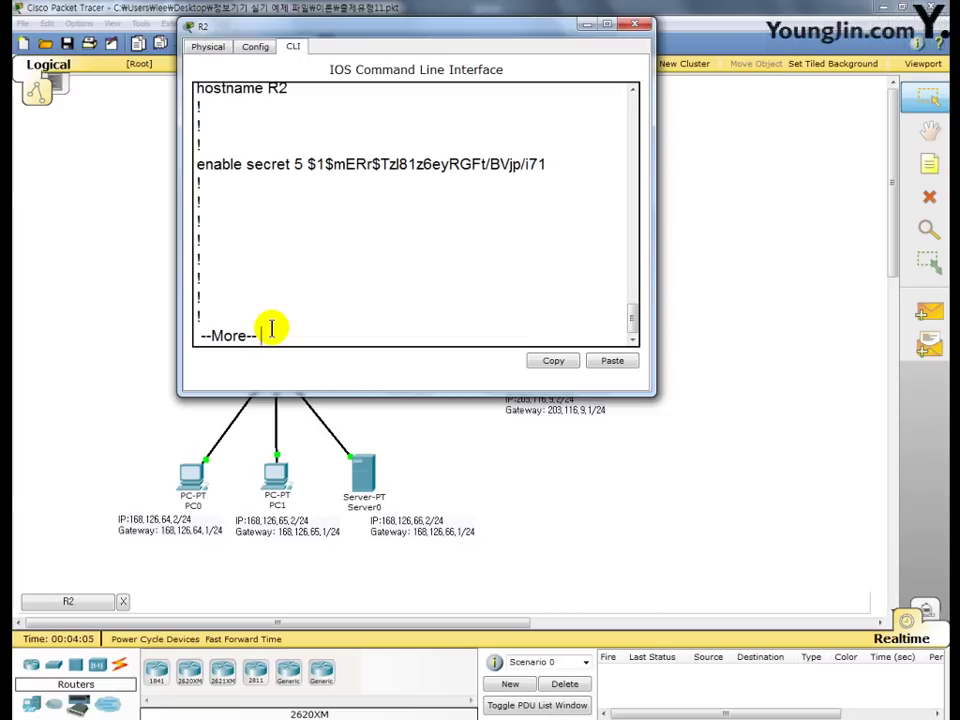
key(space)
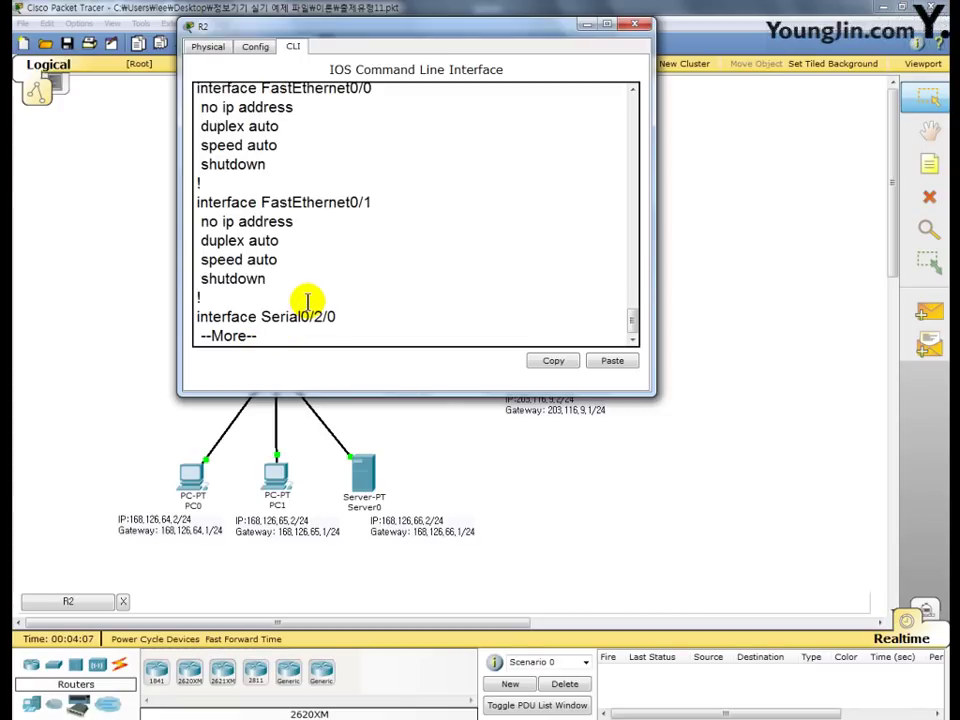
key(space)
key(space)
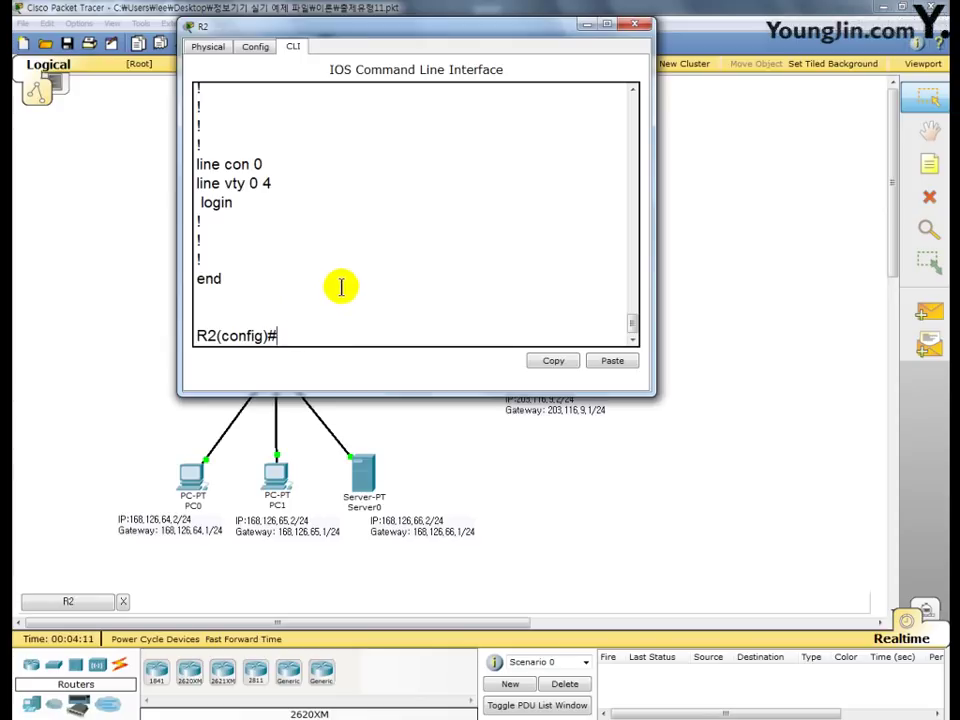
scroll(367, 282, up, 7)
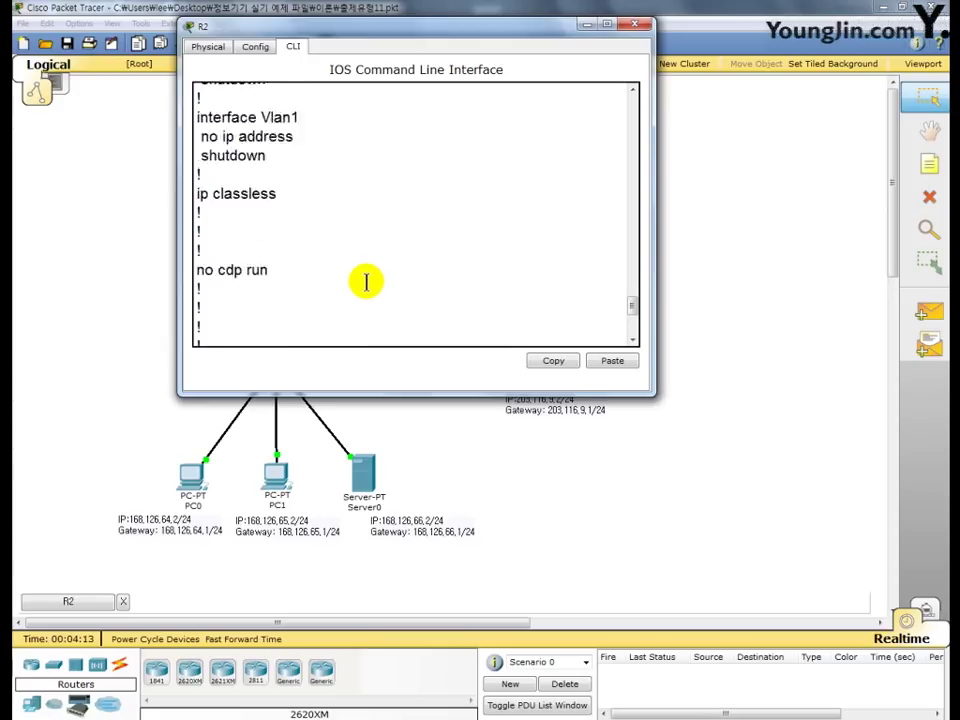
scroll(367, 282, up, 8)
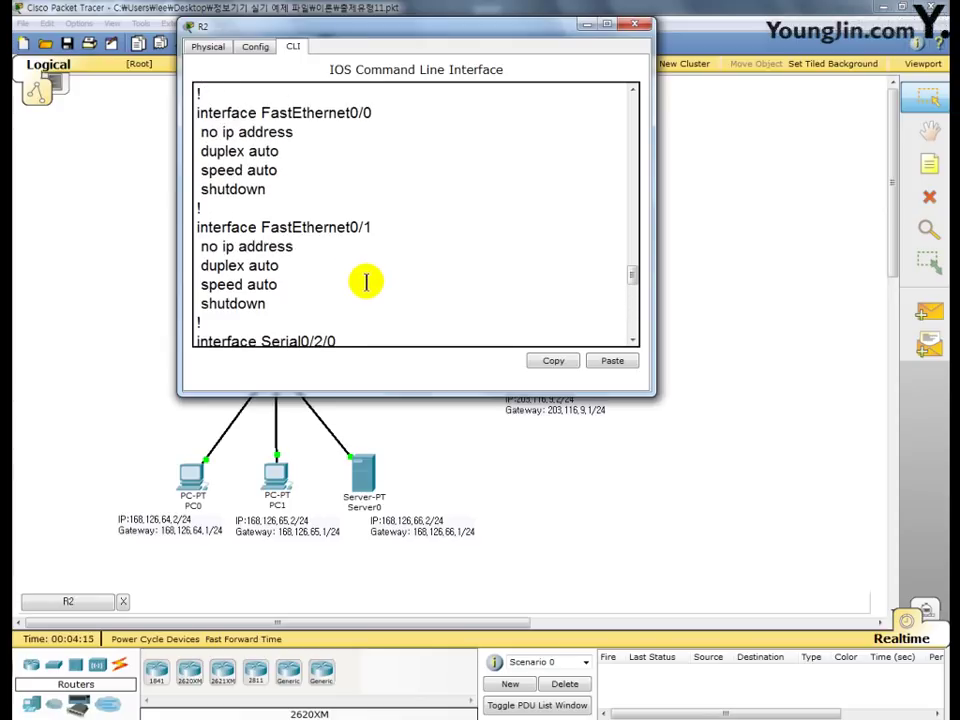
scroll(367, 282, up, 5)
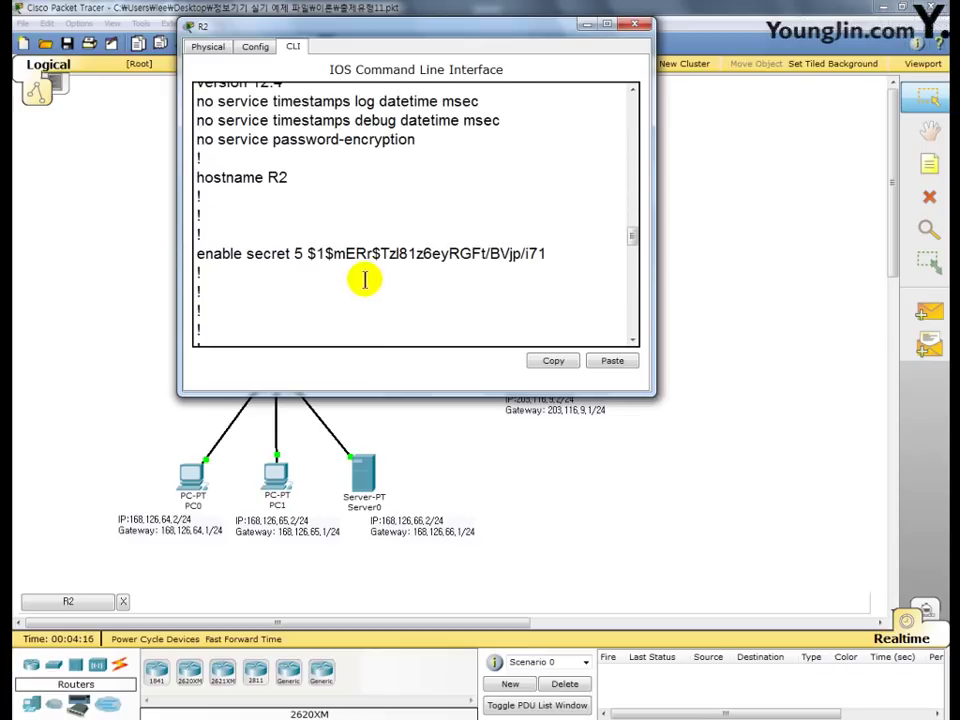
drag(296, 253, 555, 253)
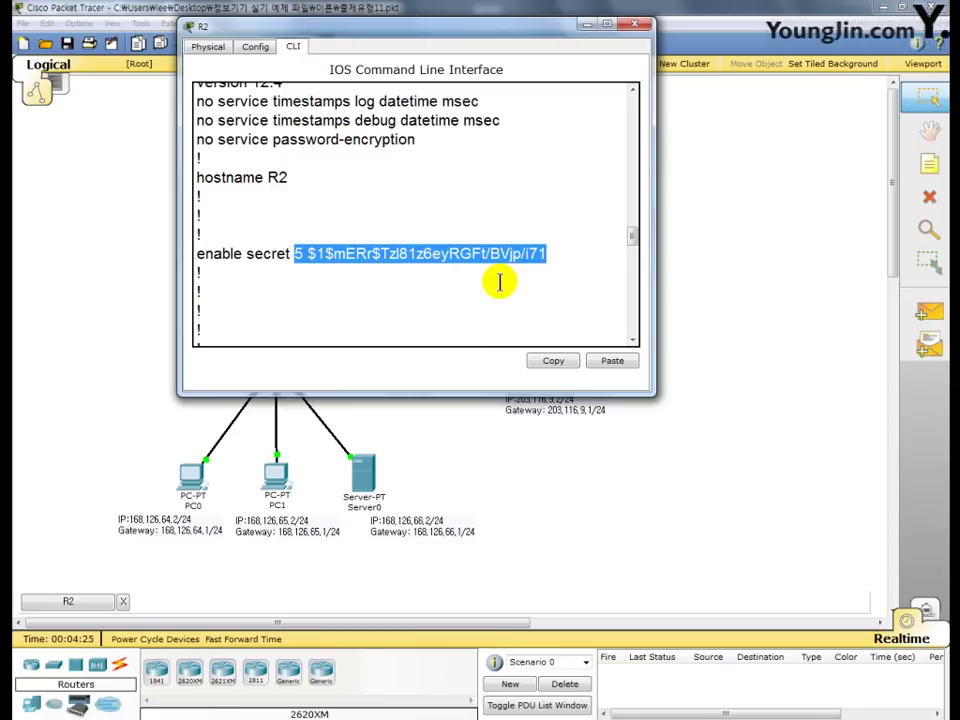
click(552, 261)
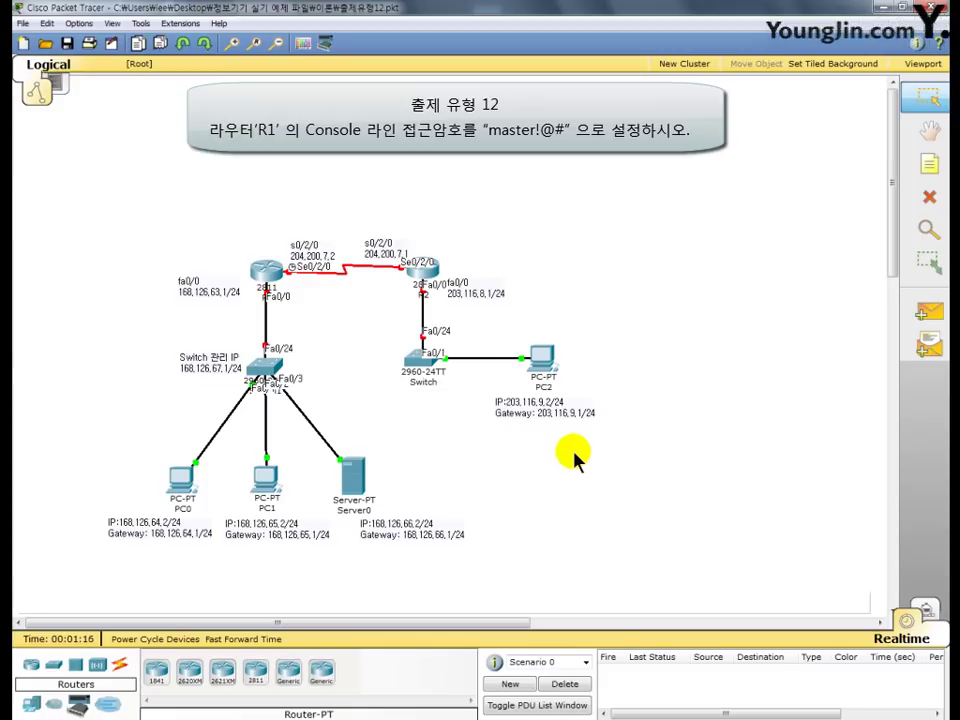
- Open R1's command line, enter global configuration, and type 'li con 0'
click(267, 270)
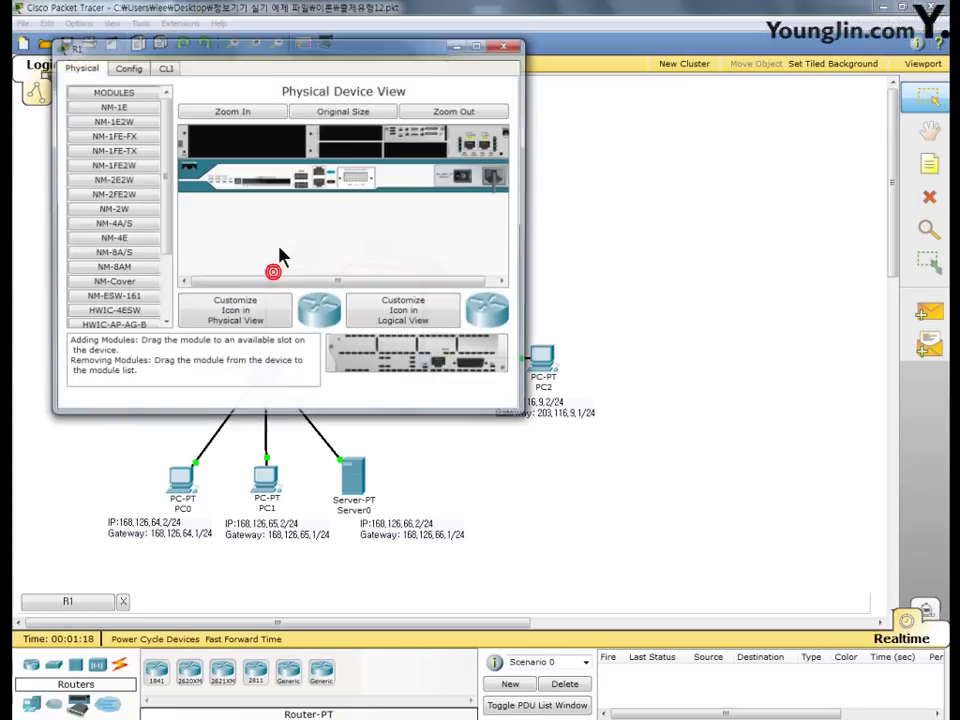
drag(283, 57, 447, 44)
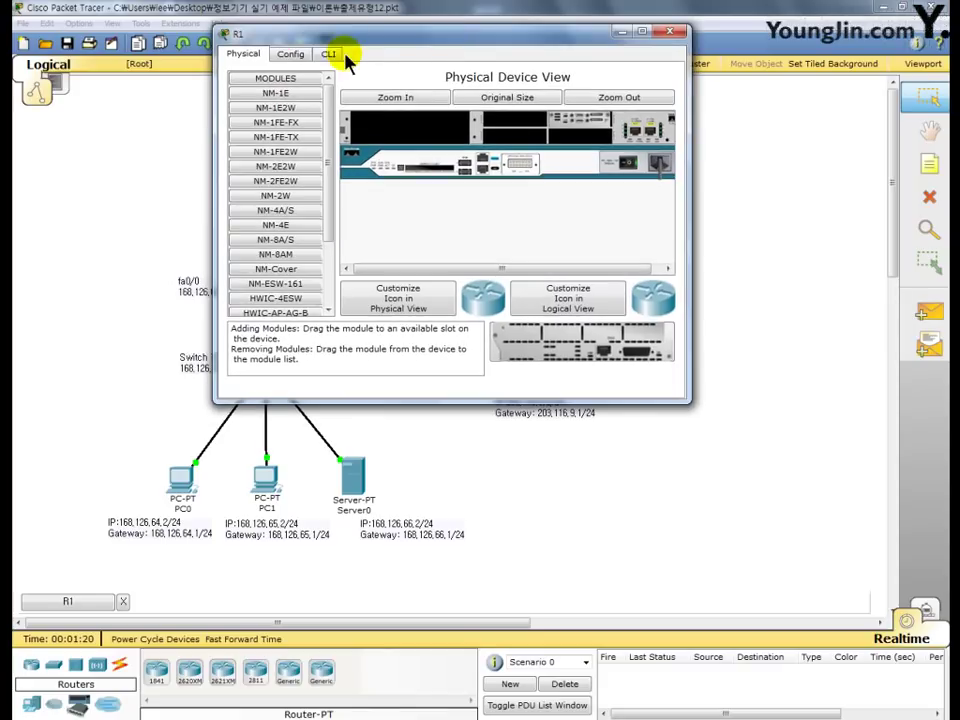
click(332, 55)
key(Return)
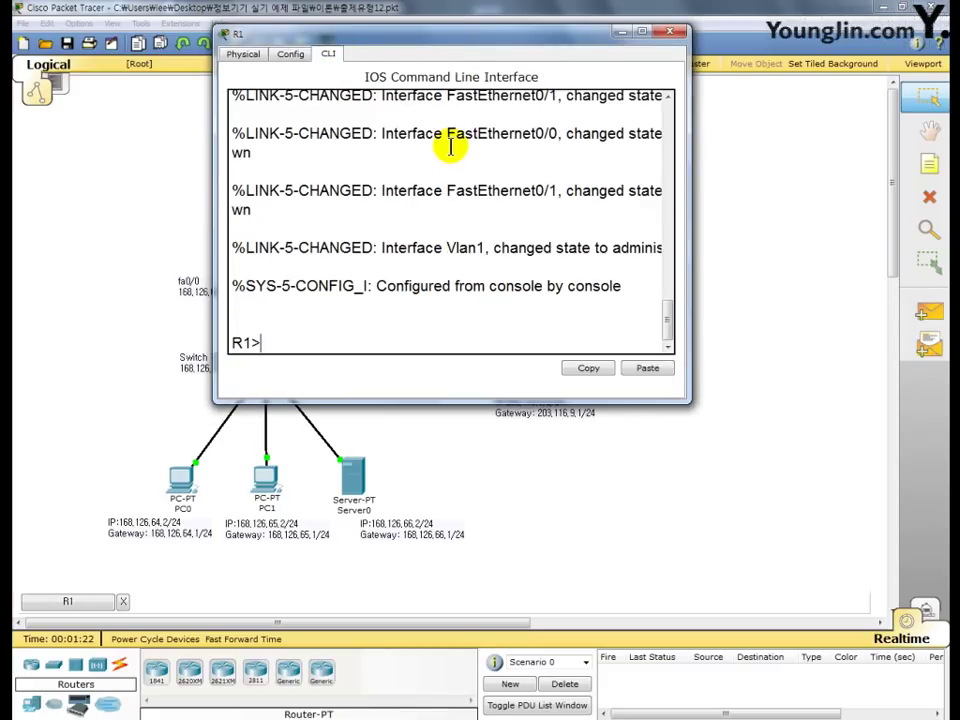
text(en)
key(Return)
text(conf t)
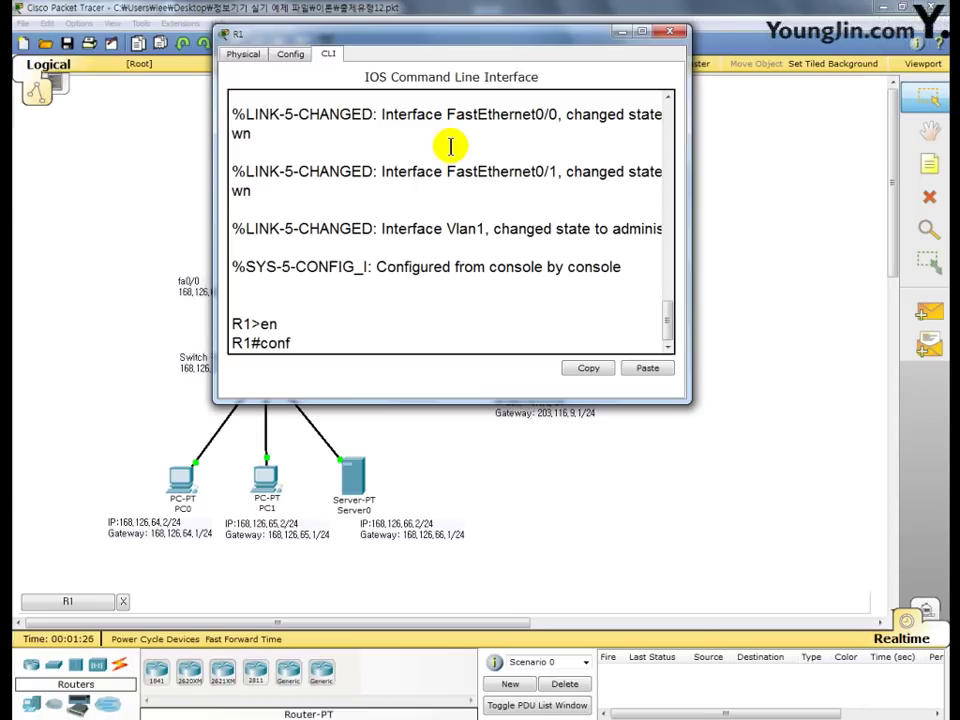
key(Return)
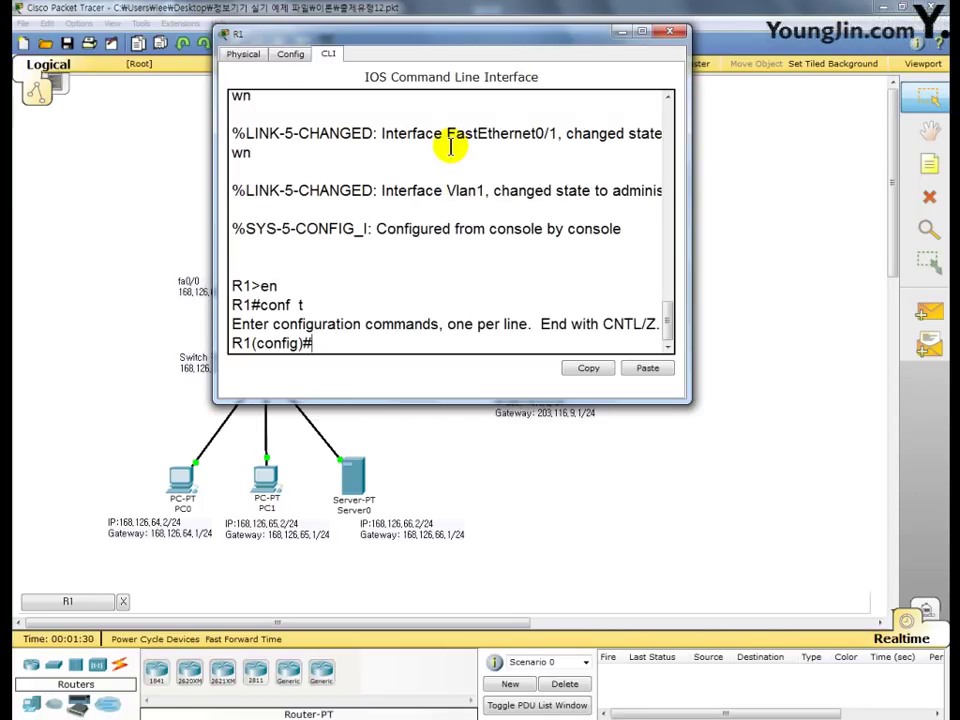
text(li con 0)
- Give R1's console line 0 a password with login required, then exit back to the R1# prompt
key(Return)
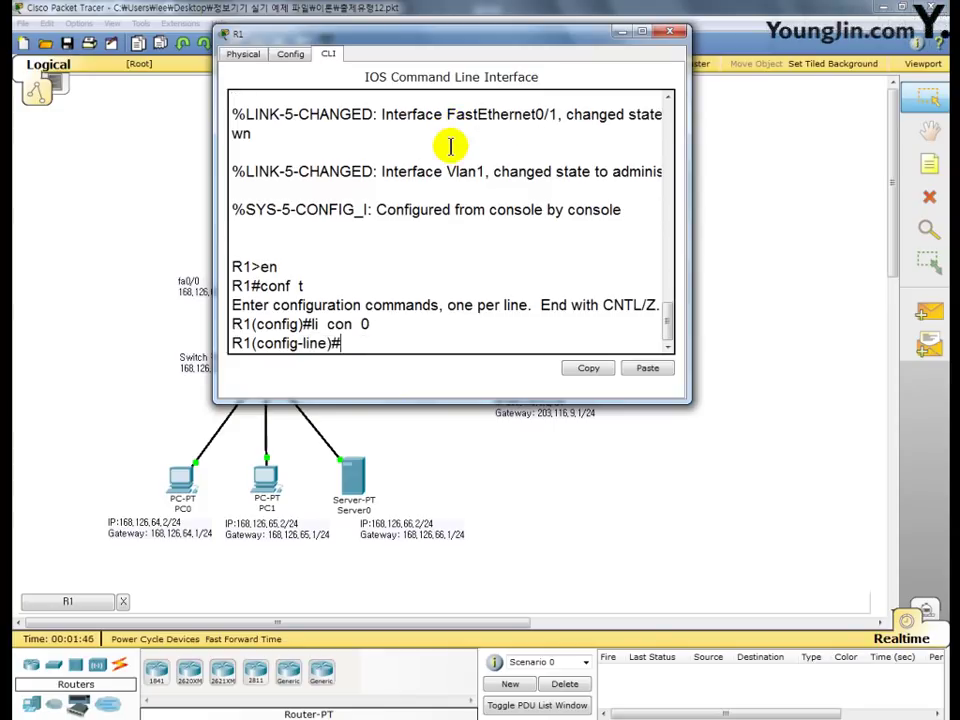
text(pass mas)
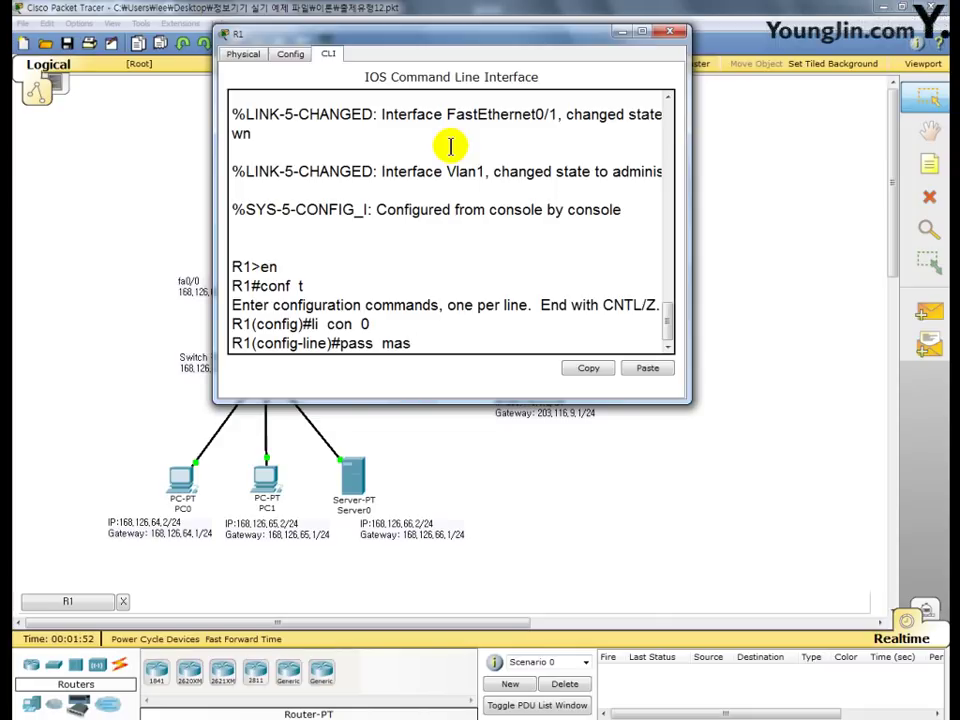
text(ter!@#)
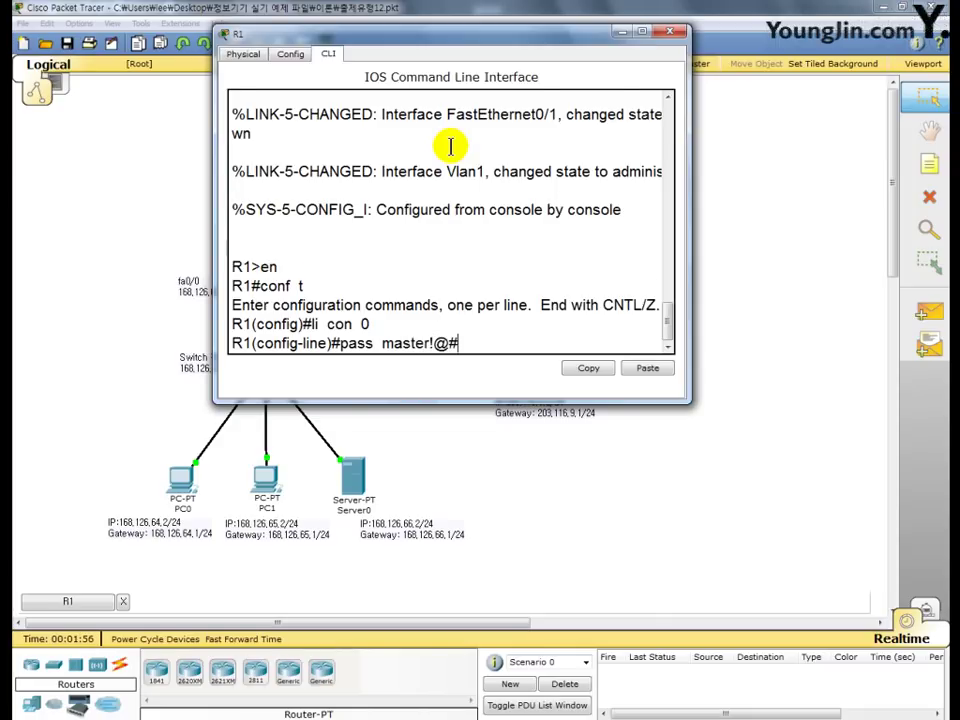
key(Return)
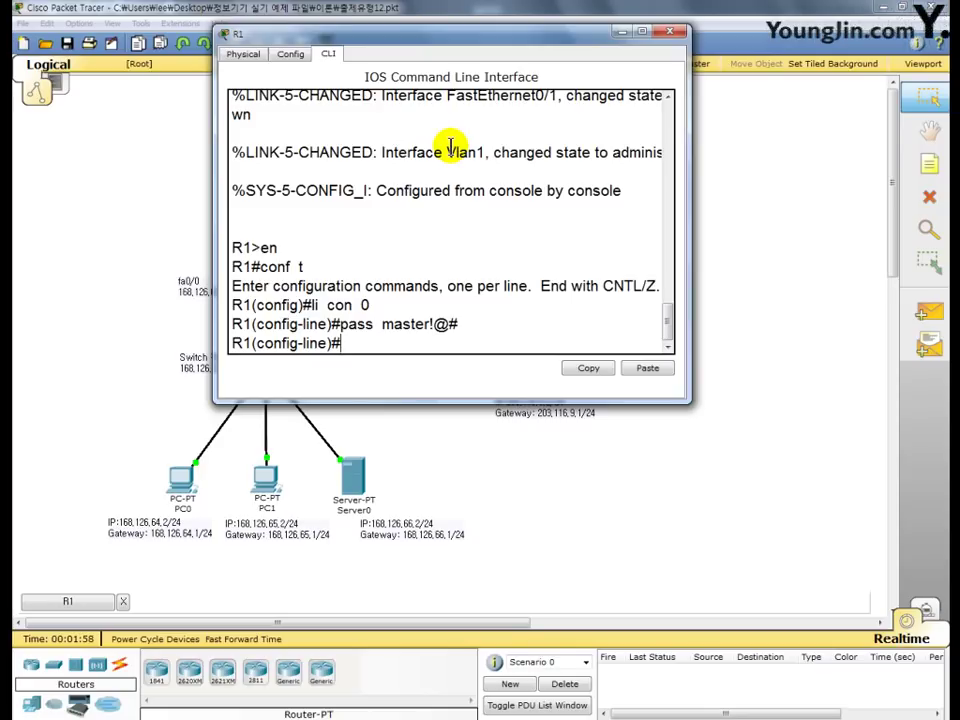
text(login)
key(Return)
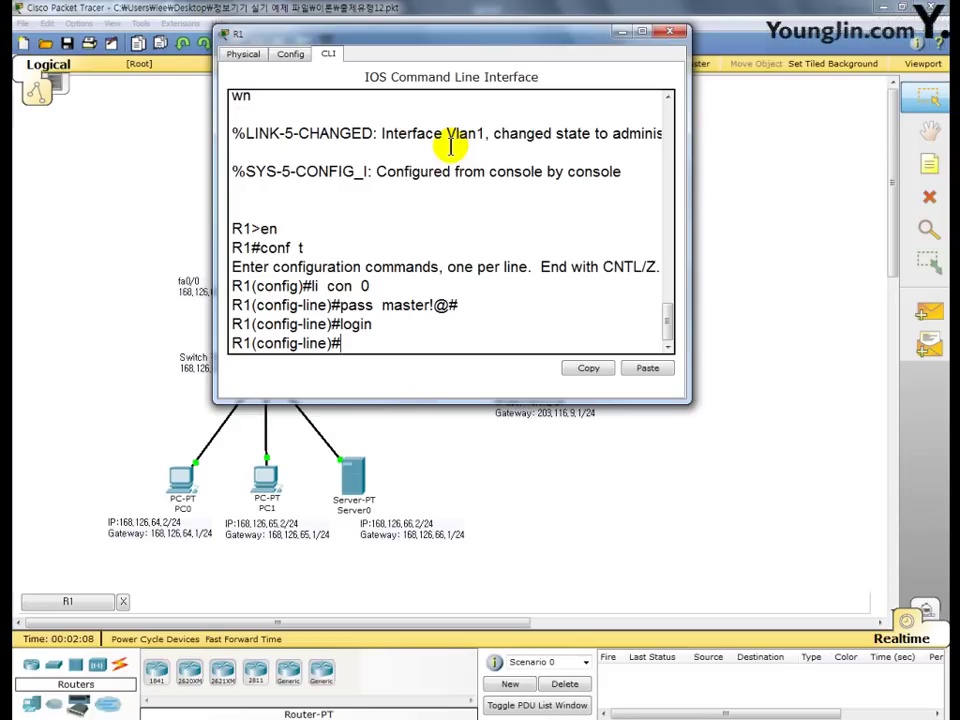
text(exit)
key(Return)
text(e)
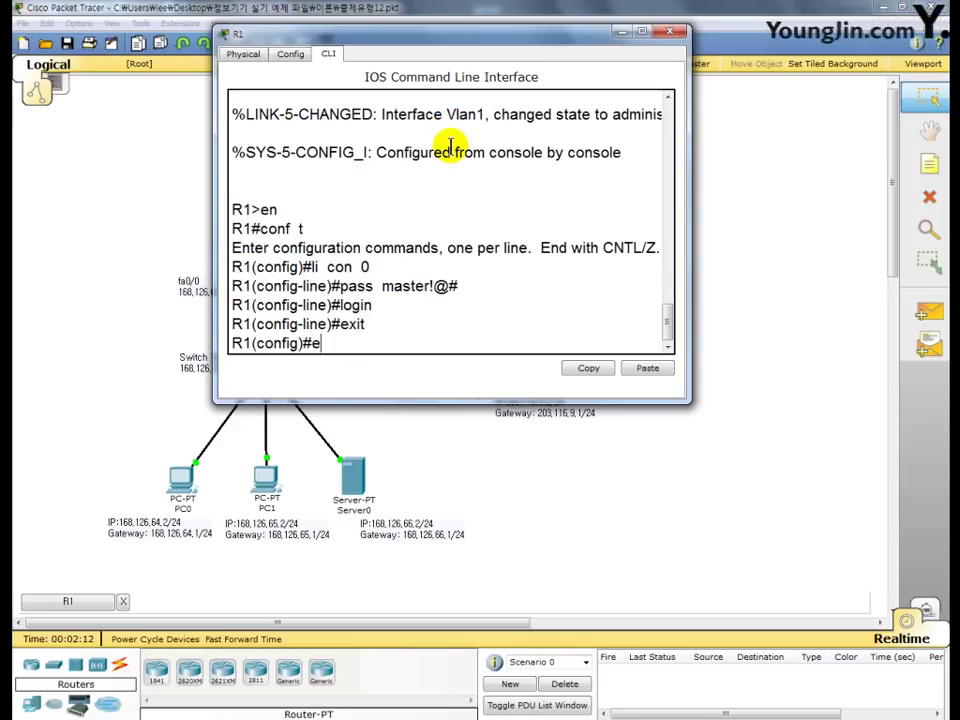
text(xit)
key(Return)
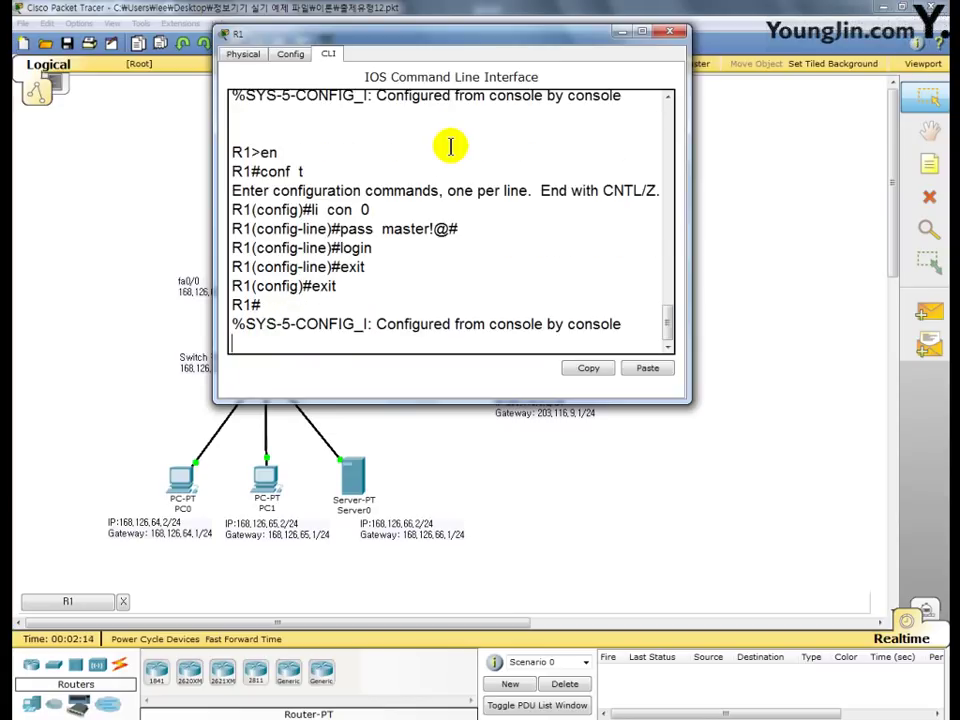
text(exit)
- End R1's console session, then log back in with the console password at the Password prompt
key(Return)
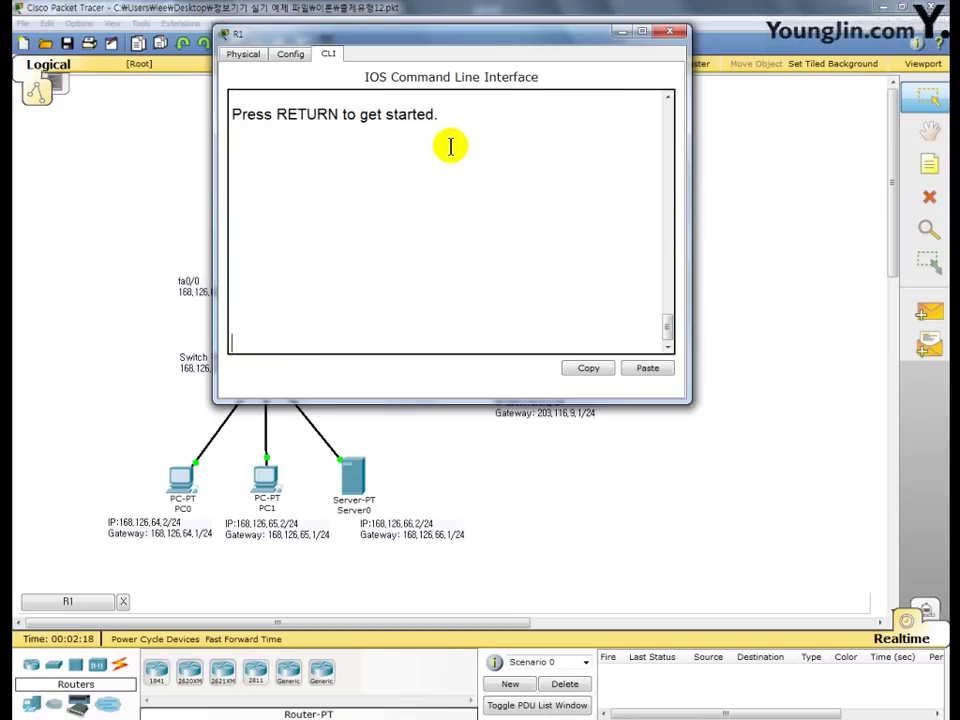
key(Return)
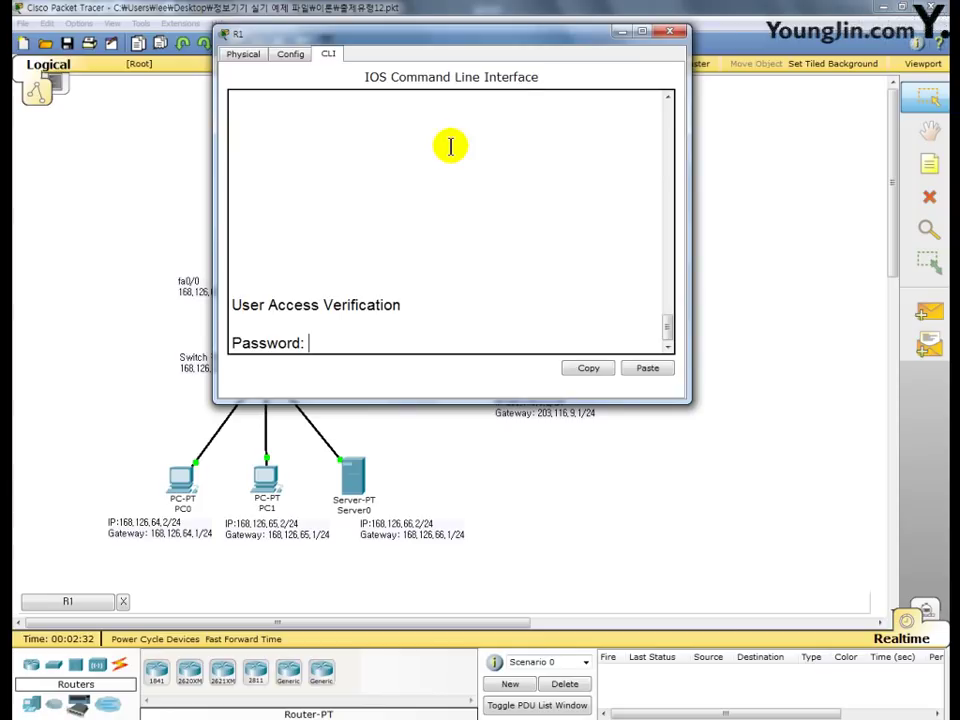
key(Return)
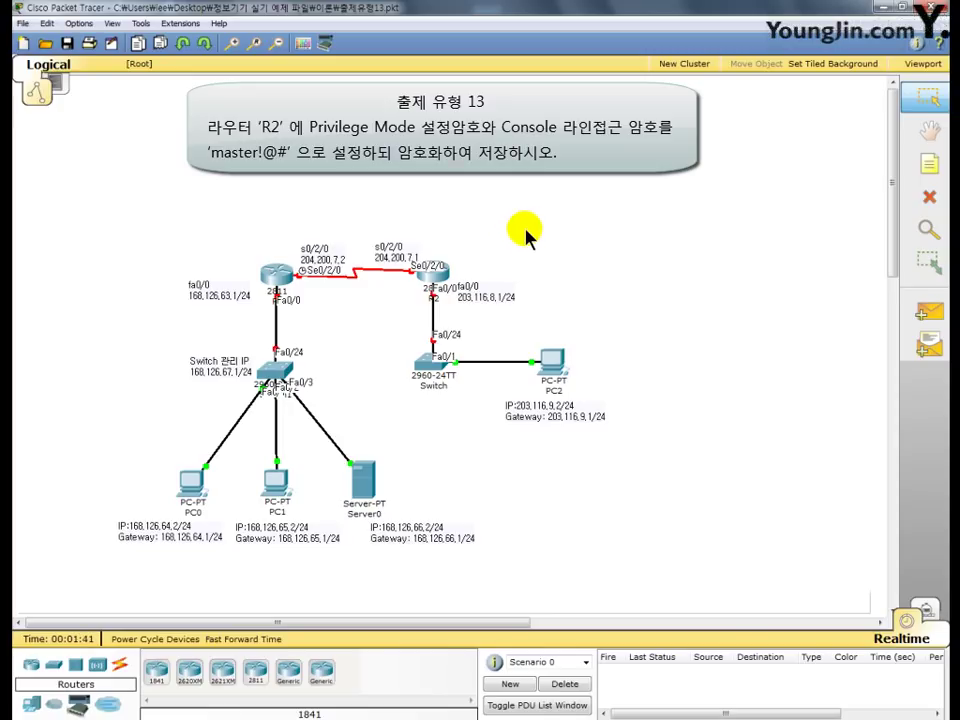
key(F12)
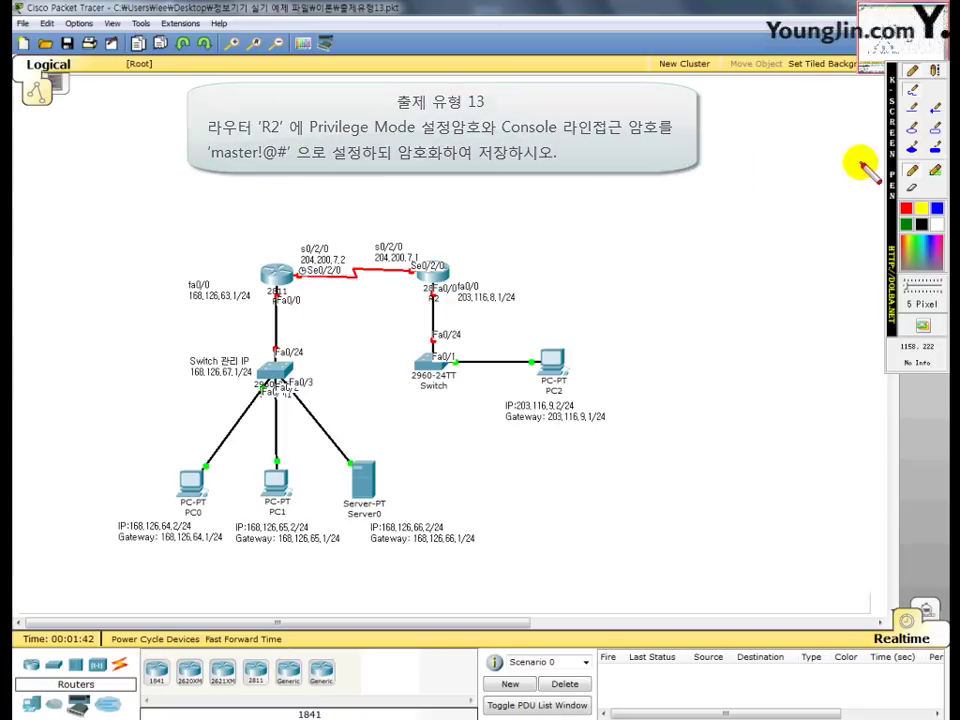
click(935, 70)
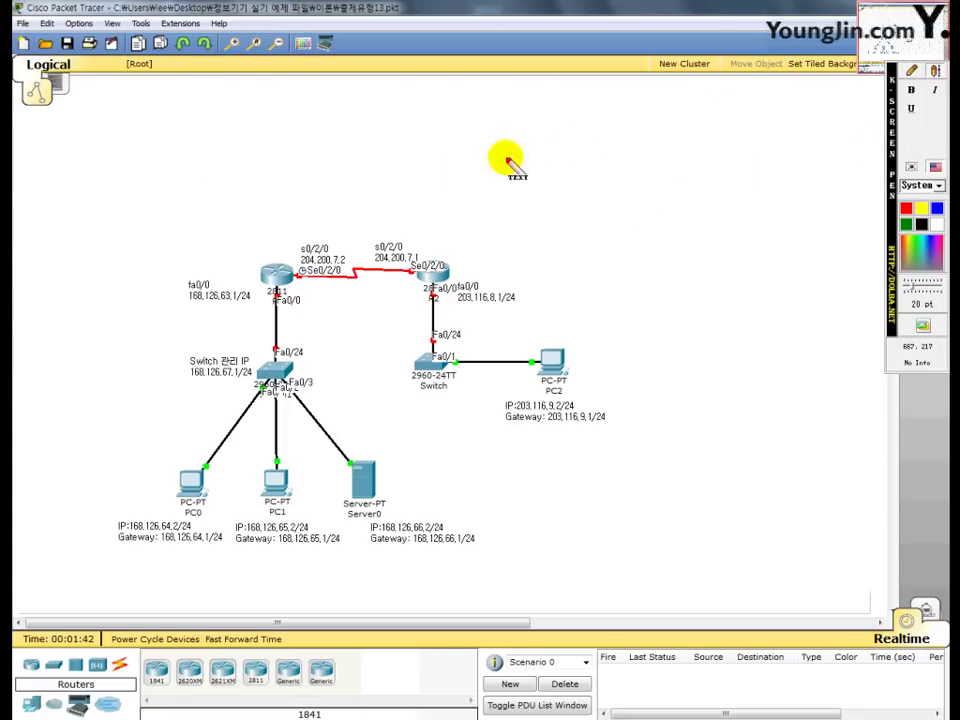
click(415, 160)
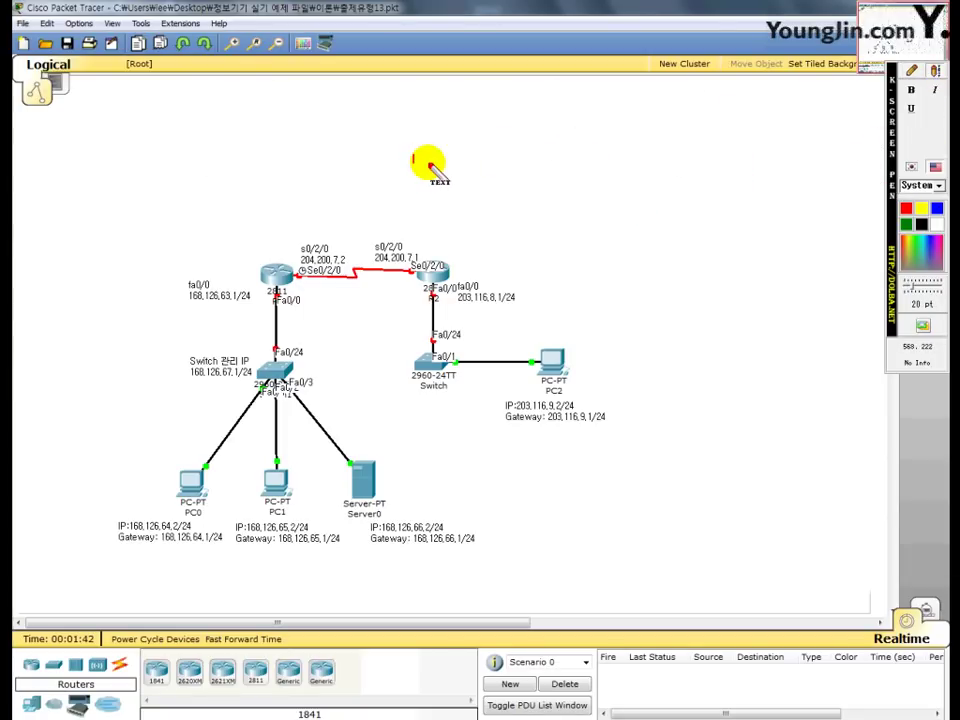
text(ser)
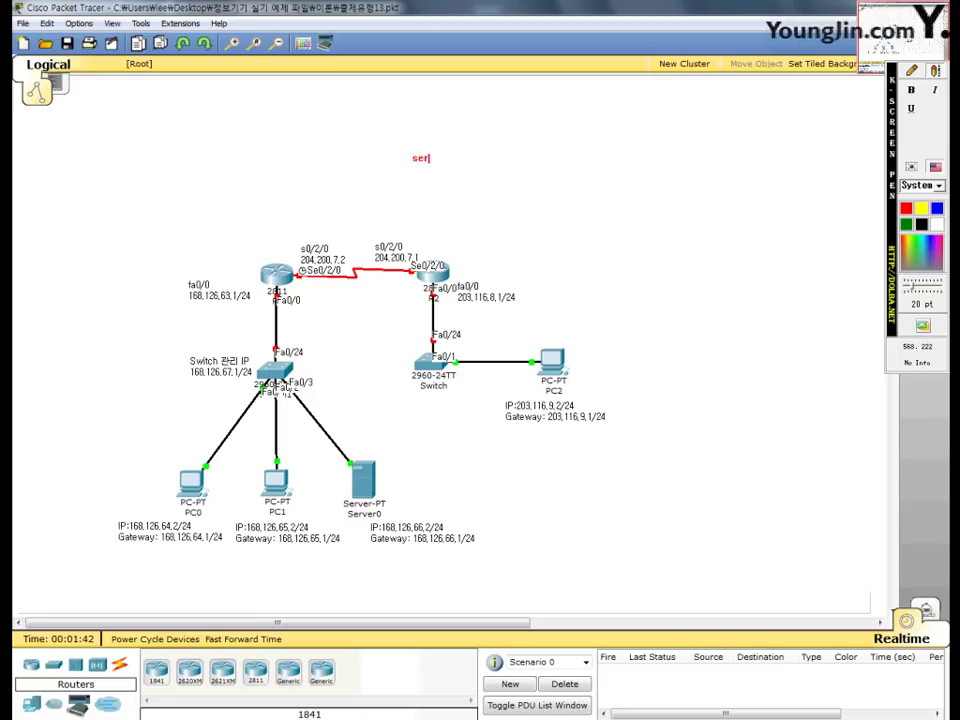
text(vice  passwor-encryption)
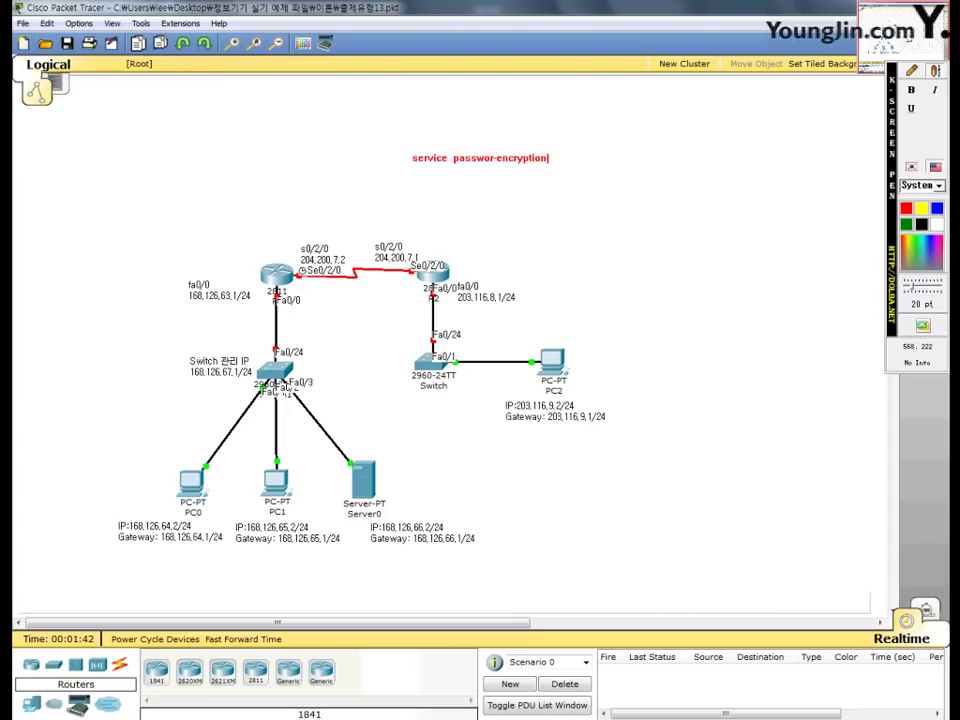
text(=ser pass)
click(911, 71)
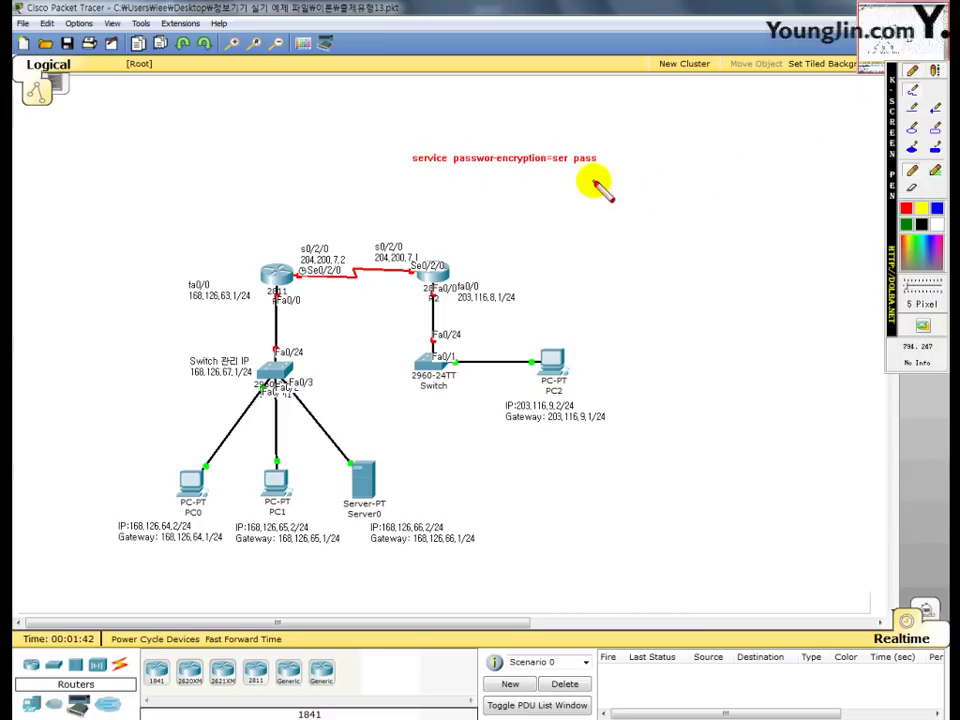
drag(551, 166, 598, 167)
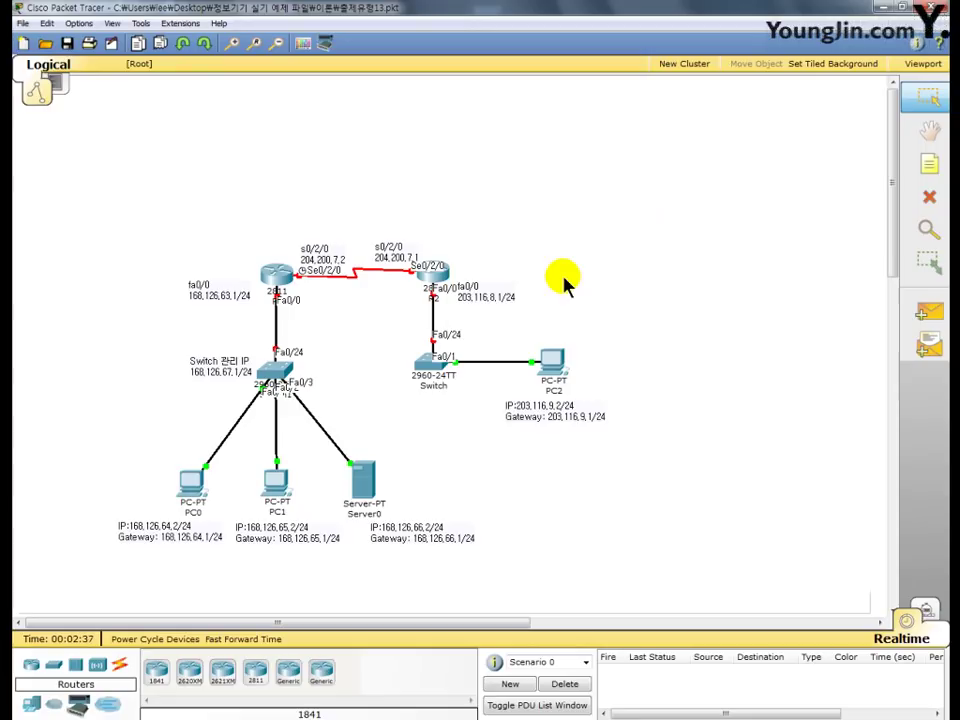
- Open R2's CLI and enter global configuration mode with en and conf t
click(438, 275)
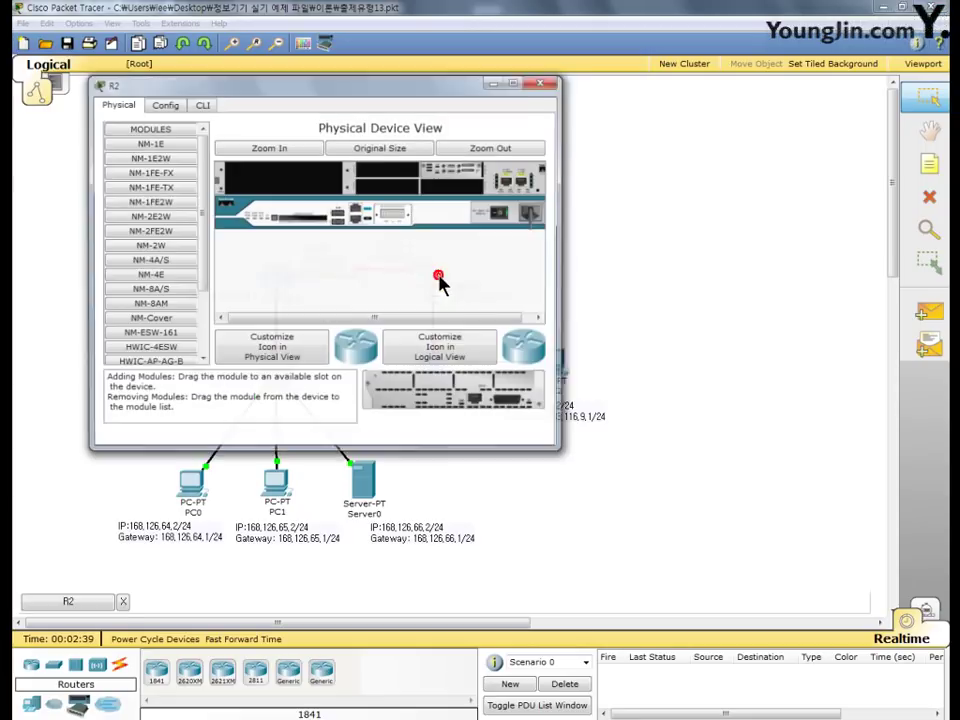
drag(317, 90, 415, 52)
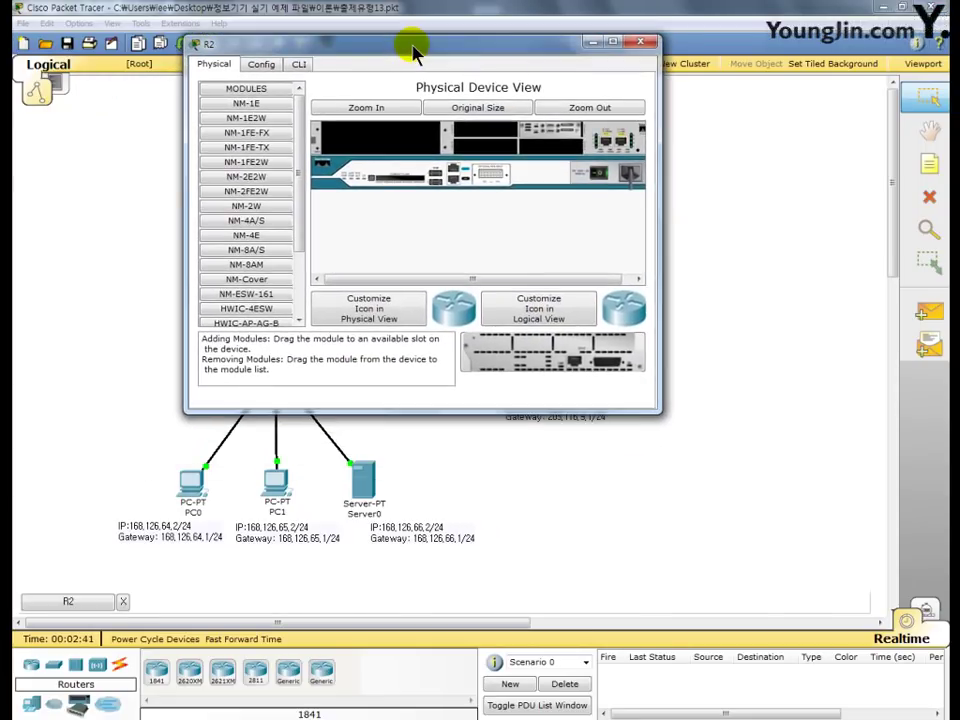
click(300, 64)
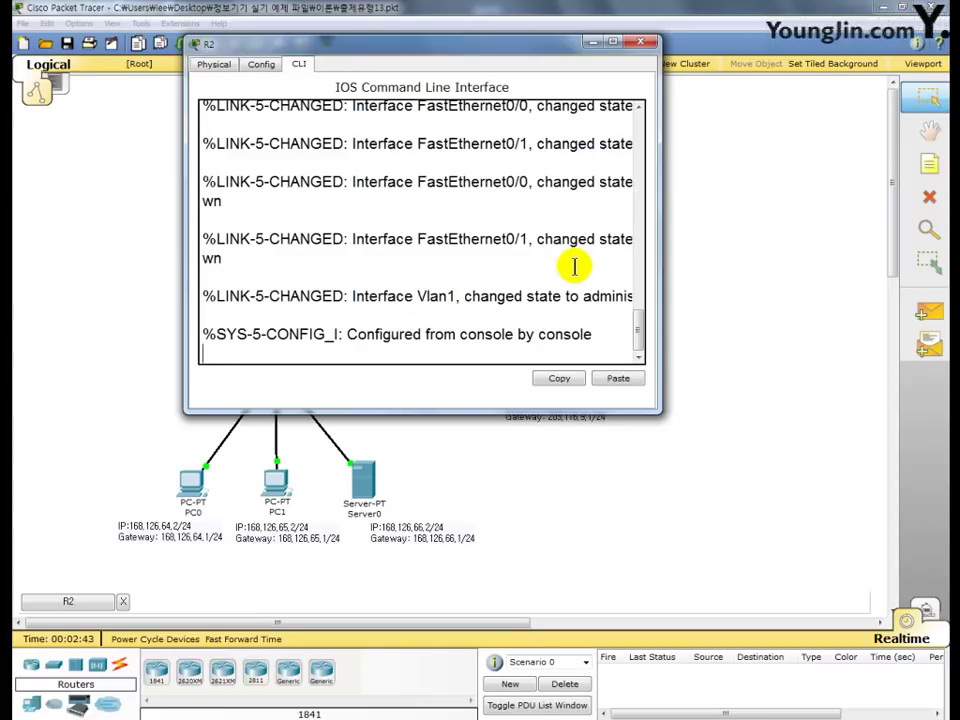
key(Return)
text(en)
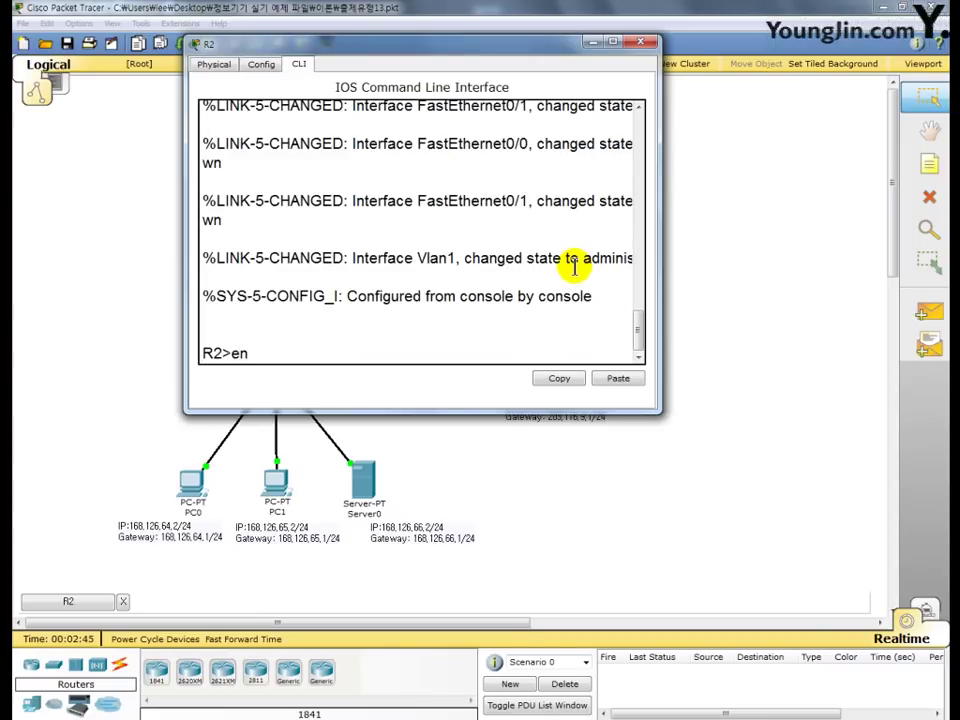
key(Return)
text(conf t)
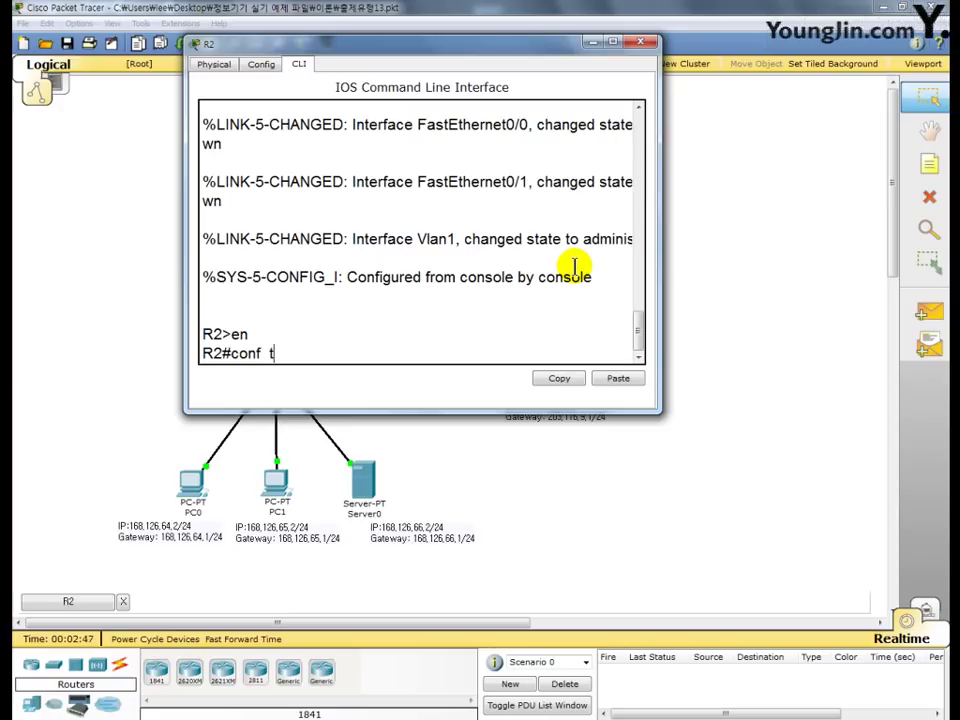
key(Return)
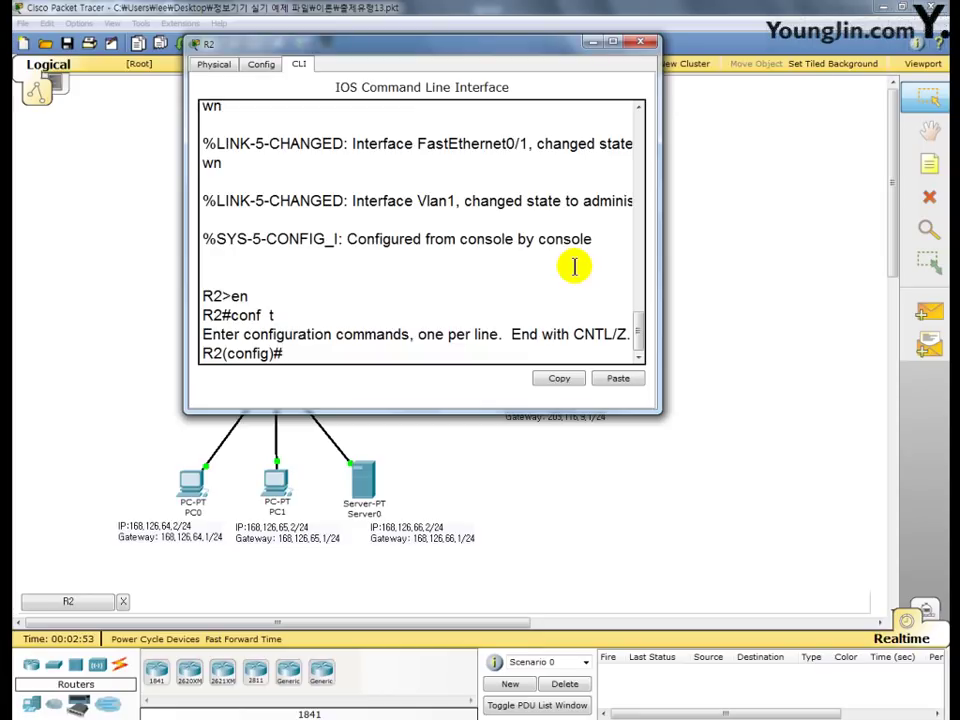
- Turn on service password-encryption and set R2's enable password
text(ser pass)
key(Return)
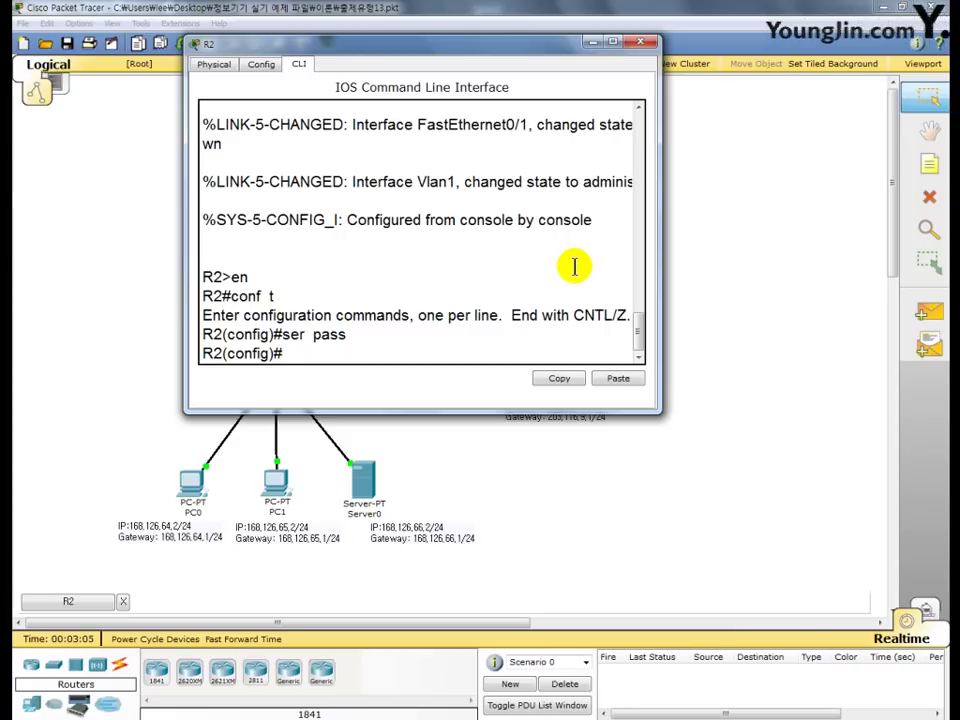
text(enable pa)
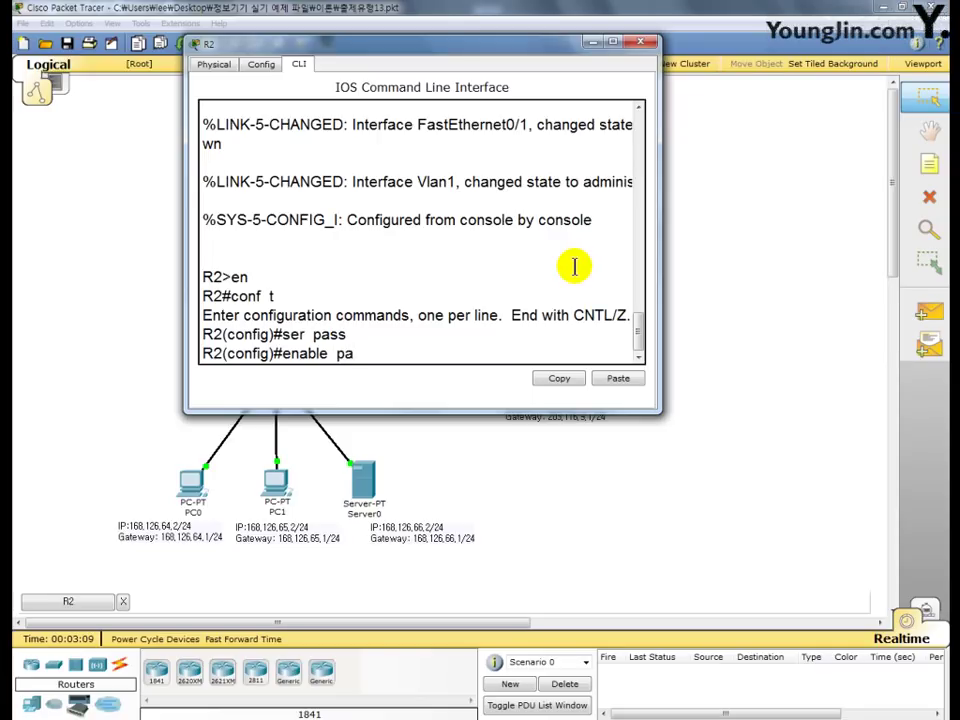
text(ss master!)
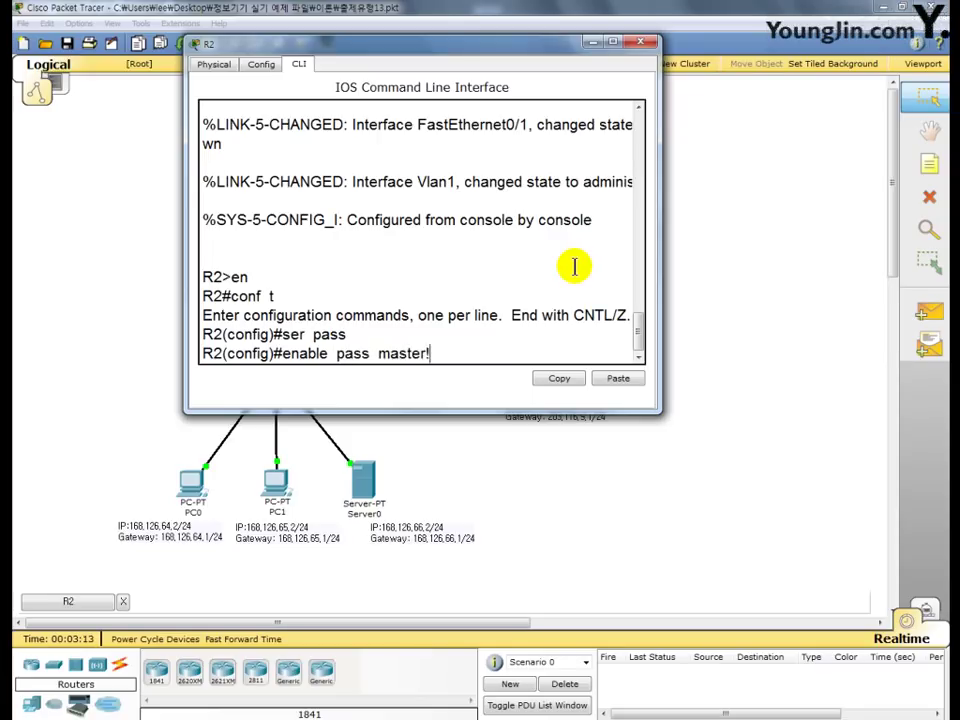
text(@#)
key(Return)
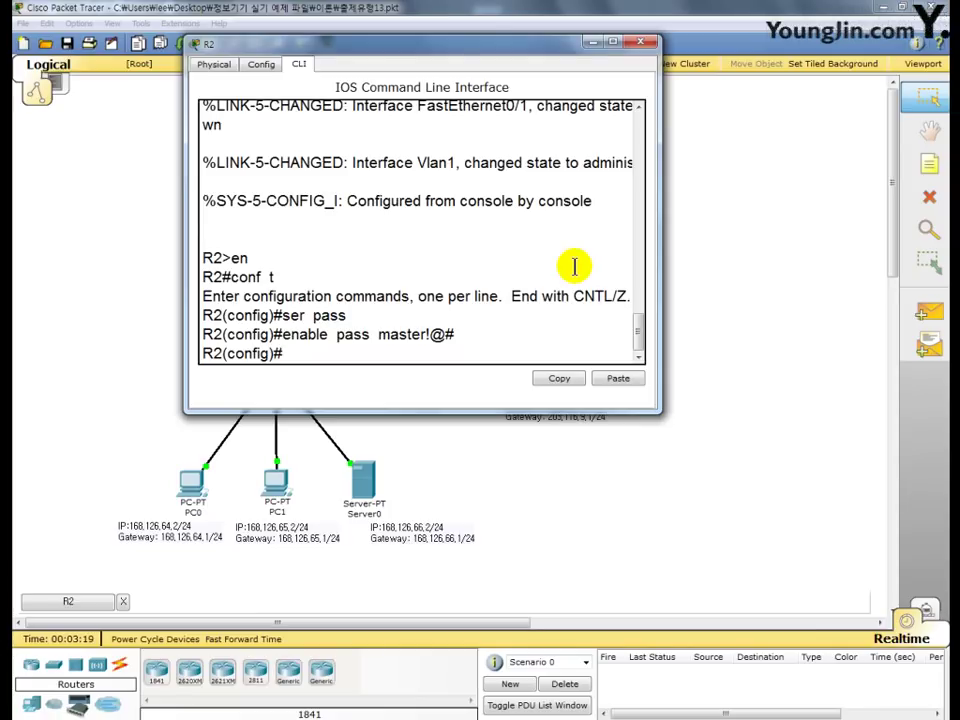
- Give R2's console line 0 a password and require login on it
text(li con 0)
key(Return)
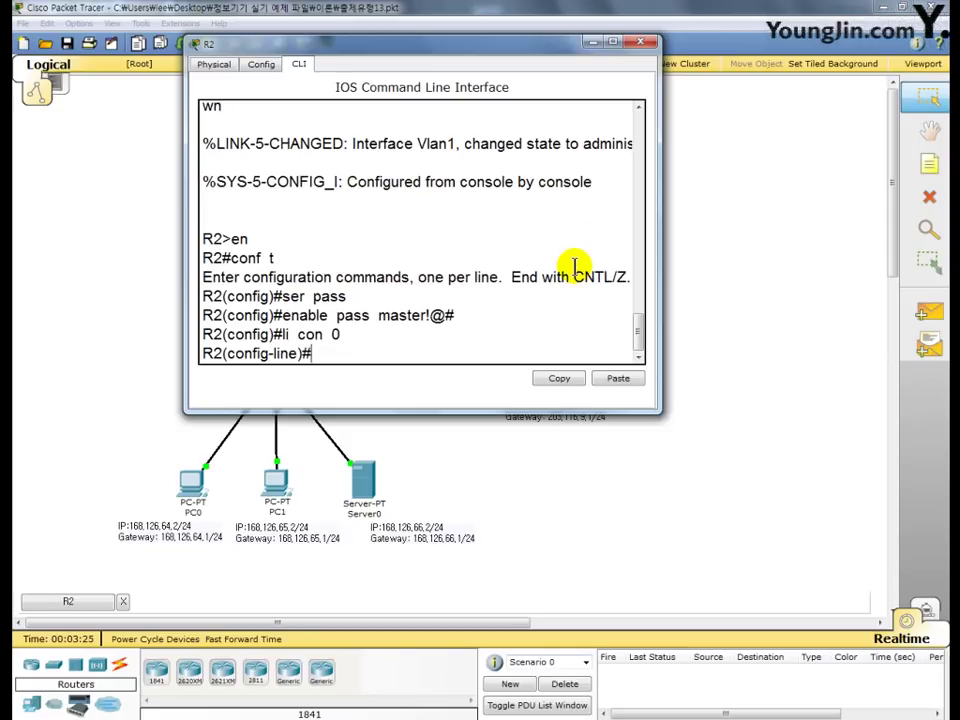
text(pass master)
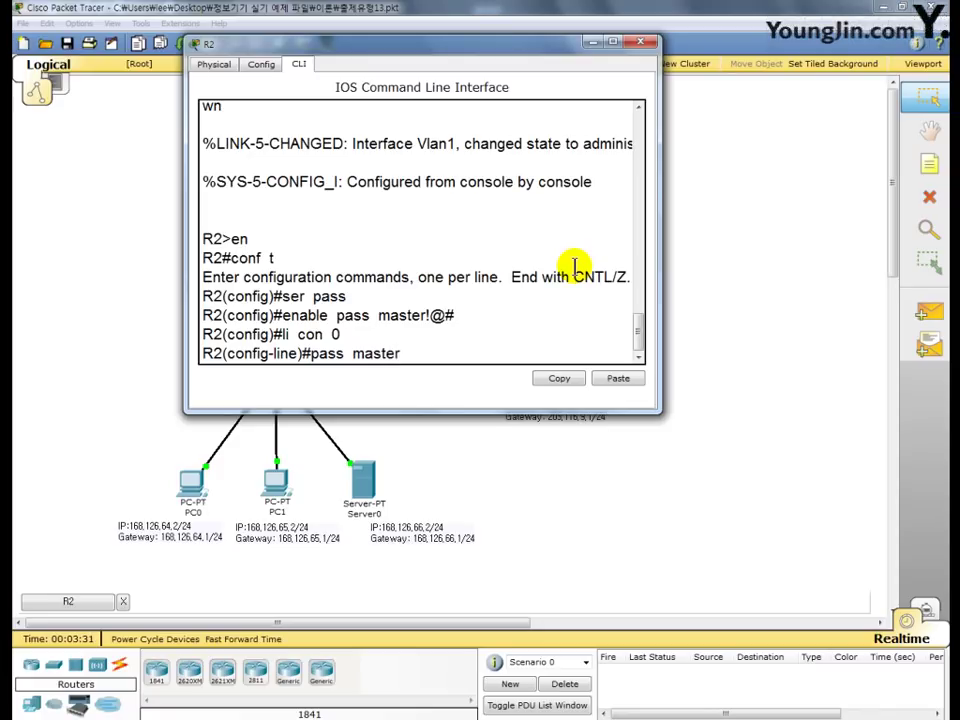
text(!@#)
key(Return)
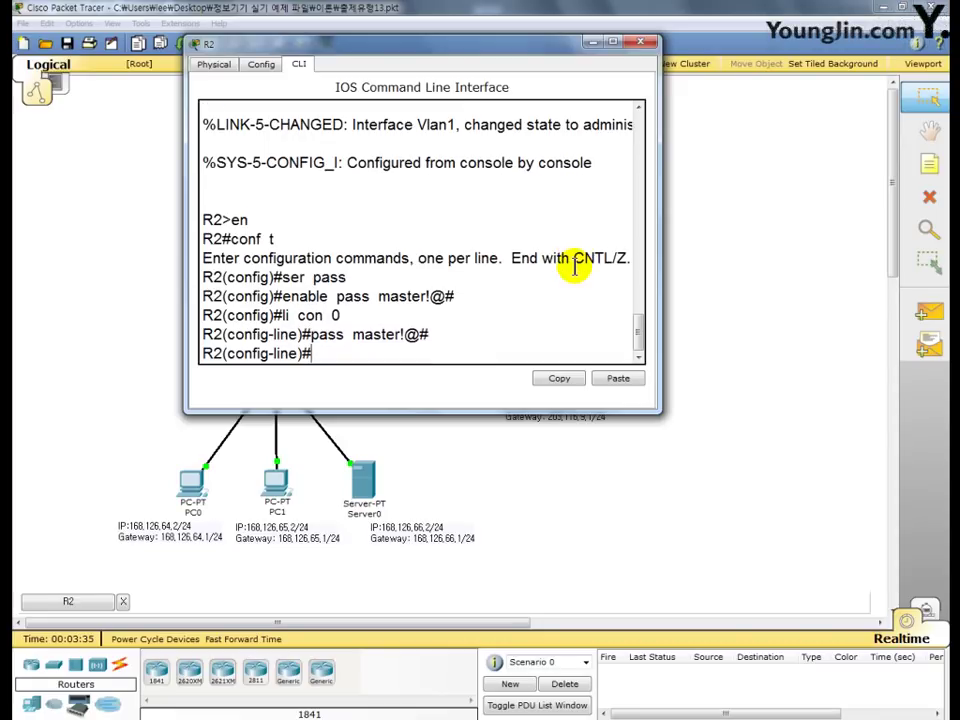
text(login)
key(Return)
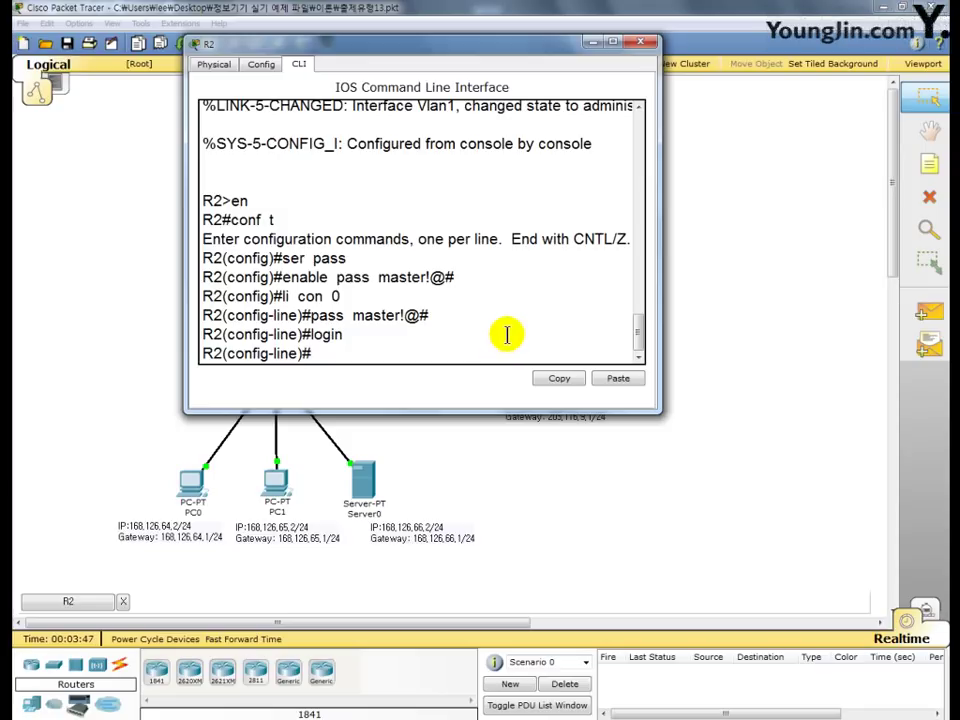
text(do sh run)
- Show R2's running configuration with do sh run and page through it to check encrypted passwords
key(Return)
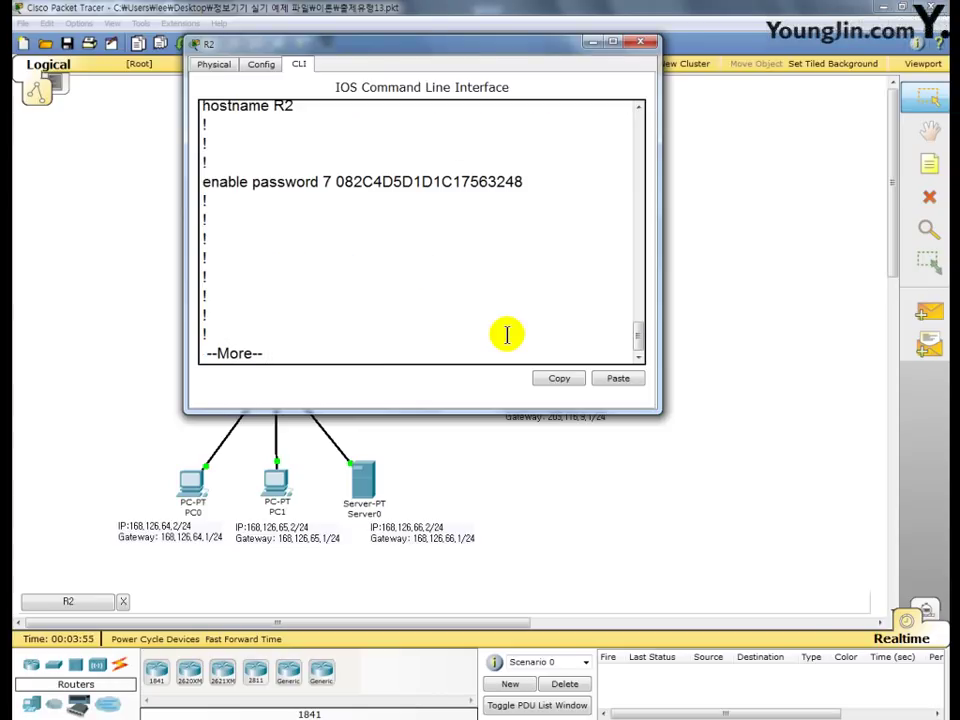
key(space)
key(space)
key(space)
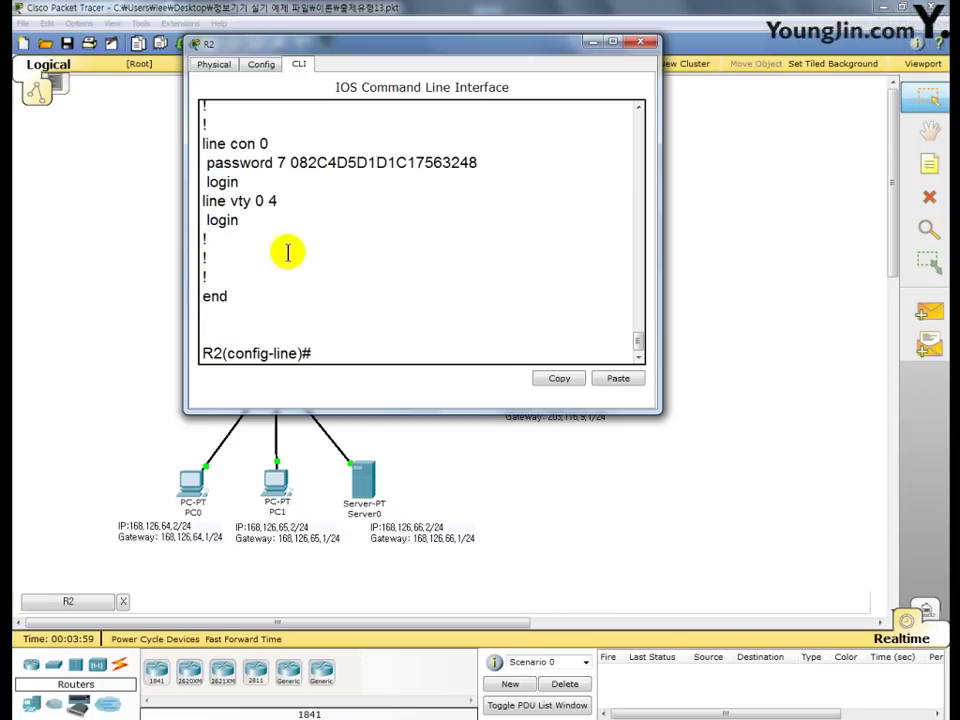
key(F9)
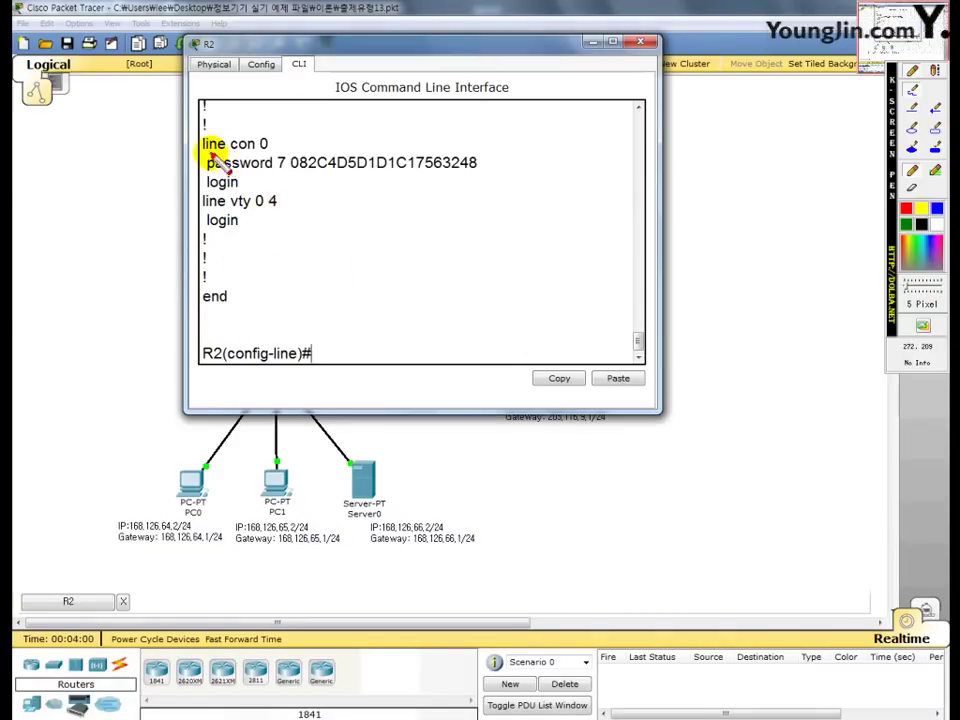
mouse_move(204, 155)
mouse_down()
mouse_move(276, 154)
mouse_move(325, 176)
mouse_move(478, 172)
mouse_up()
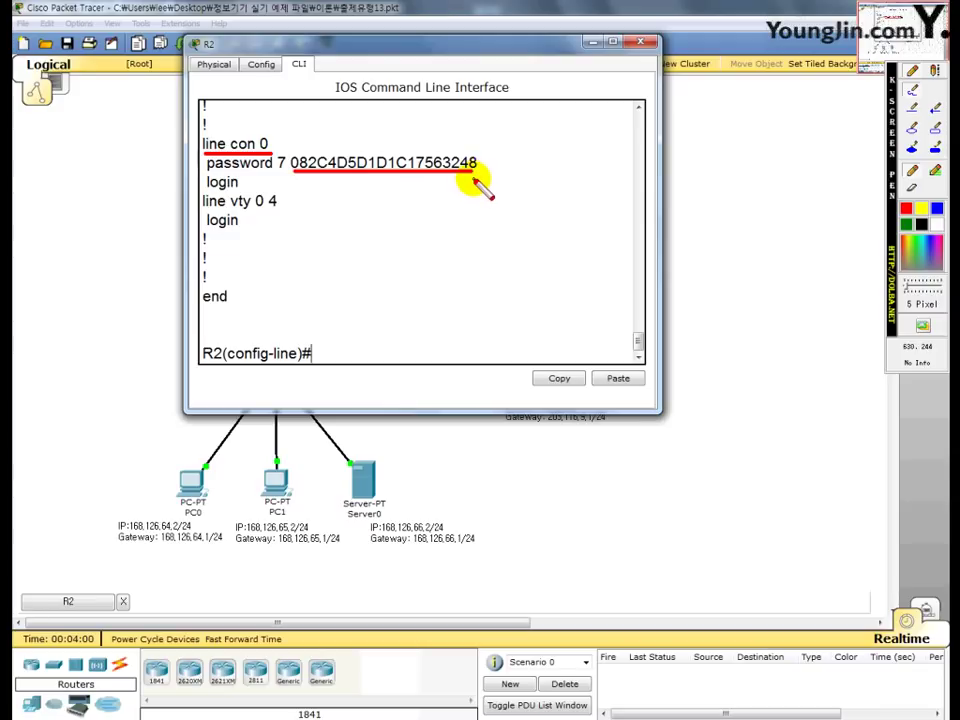
scroll(472, 230, up, 12)
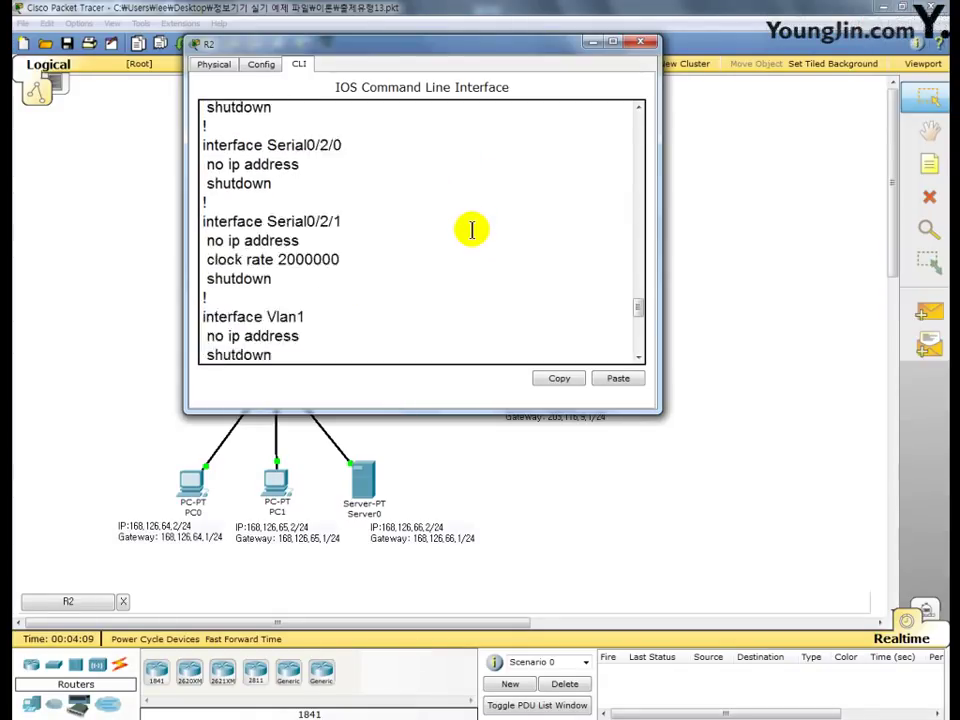
scroll(472, 230, up, 8)
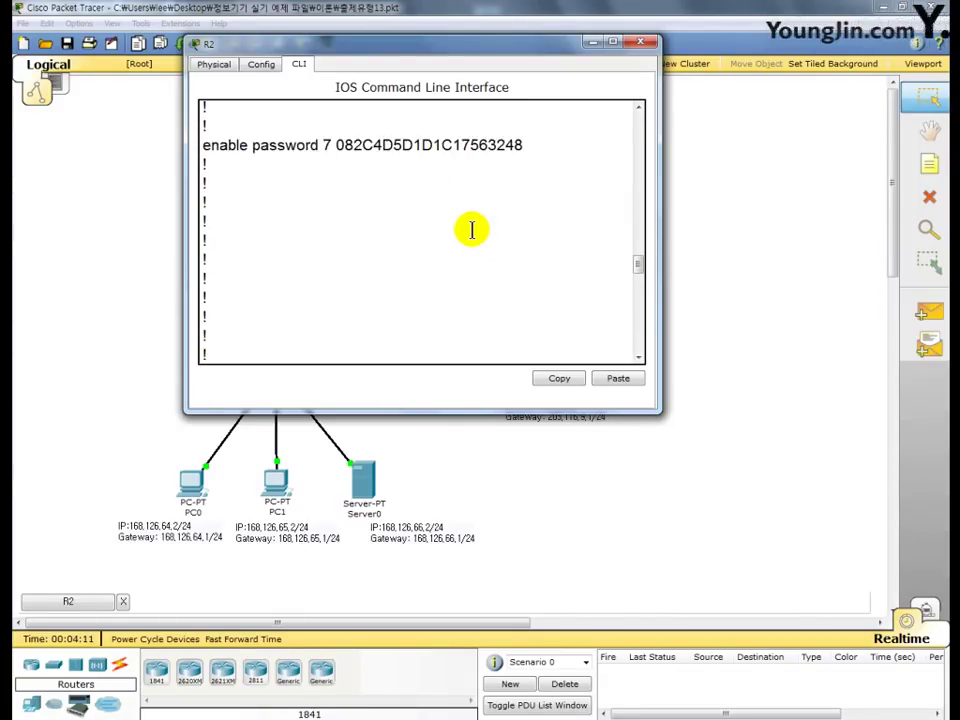
key(F9)
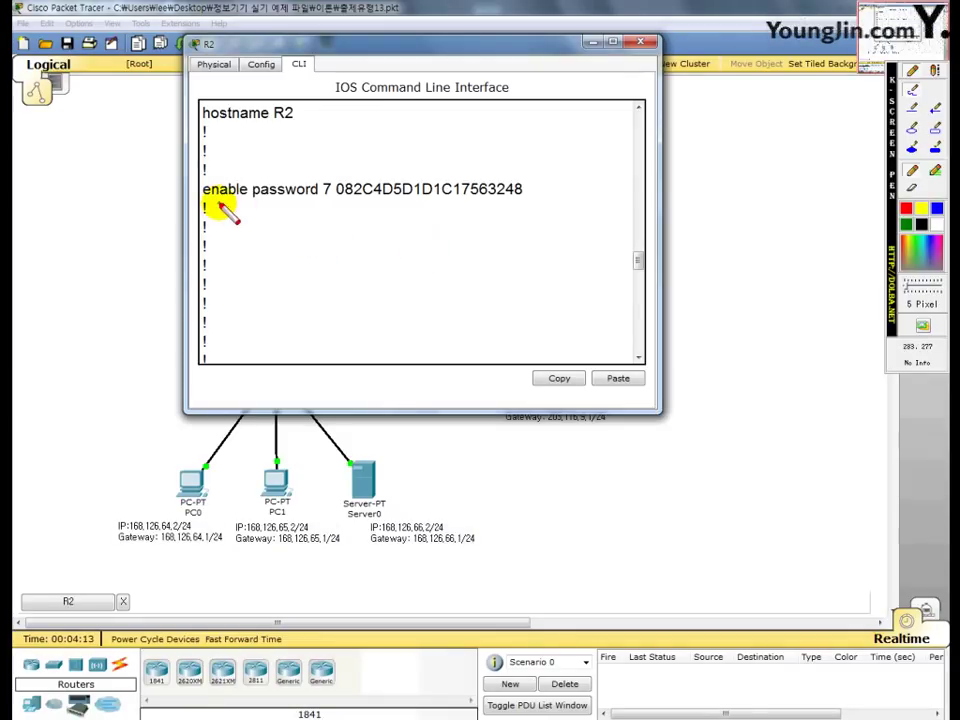
drag(204, 199, 522, 198)
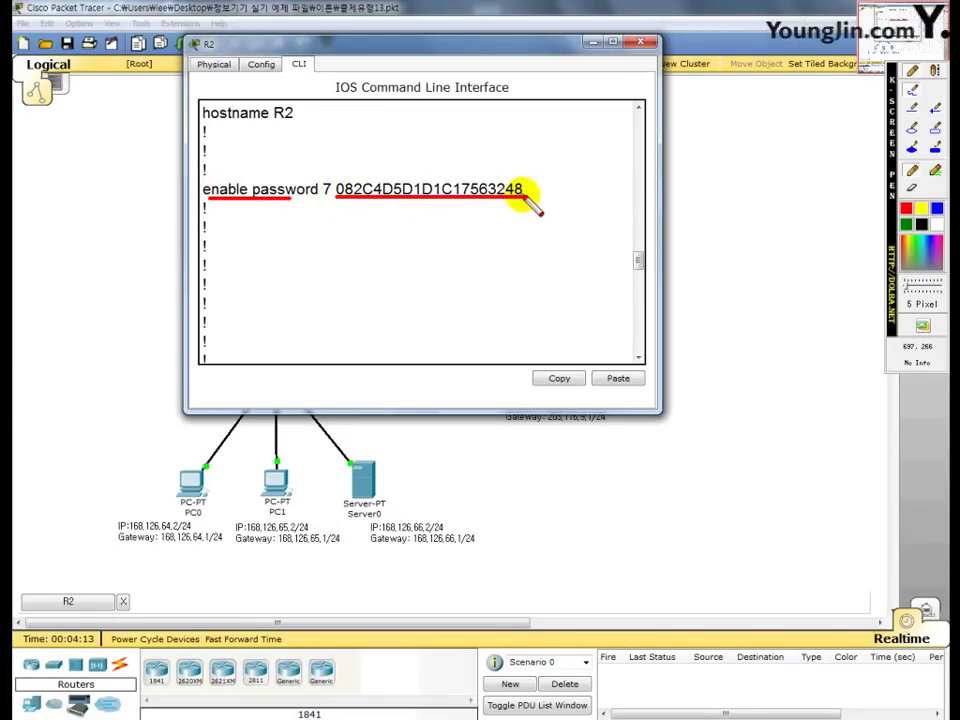
key(F9)
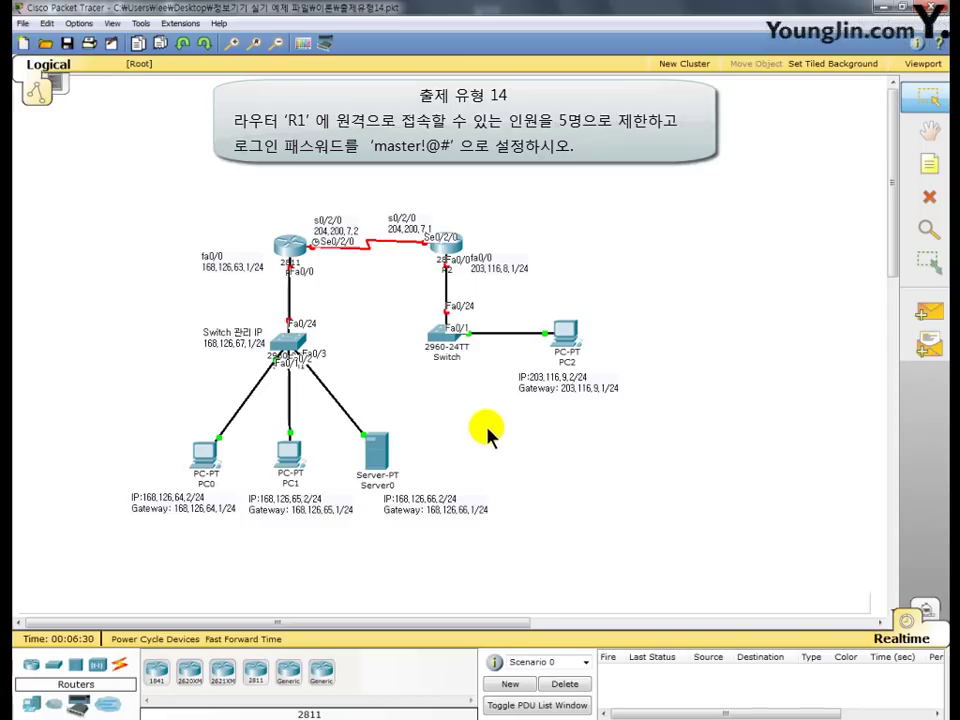
- Open R1's CLI and enter global configuration mode with en and conf t
click(287, 246)
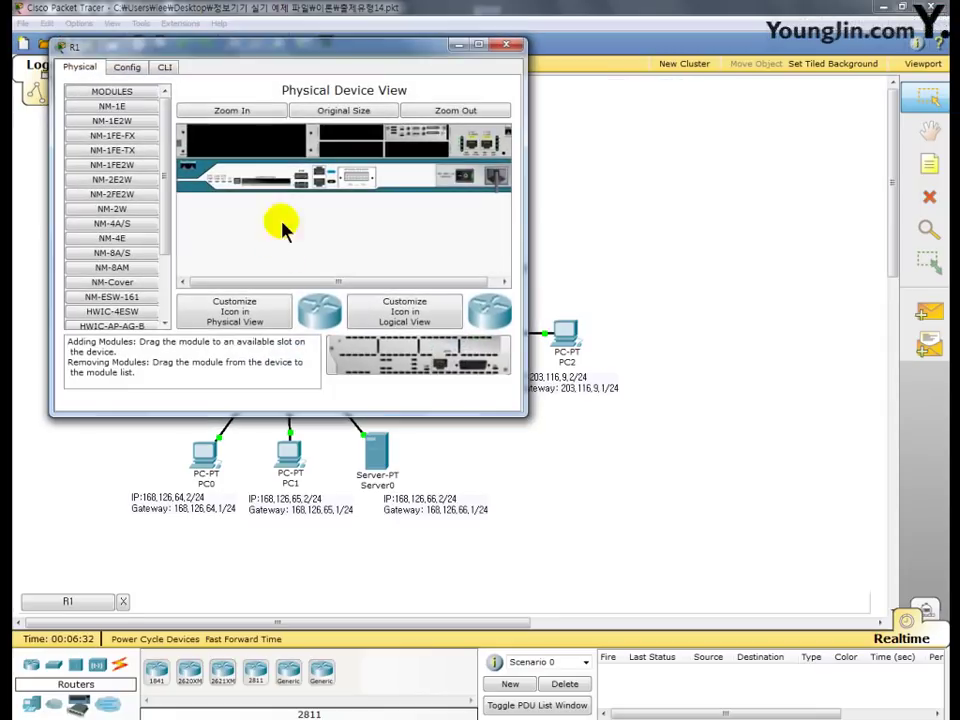
drag(220, 47, 341, 38)
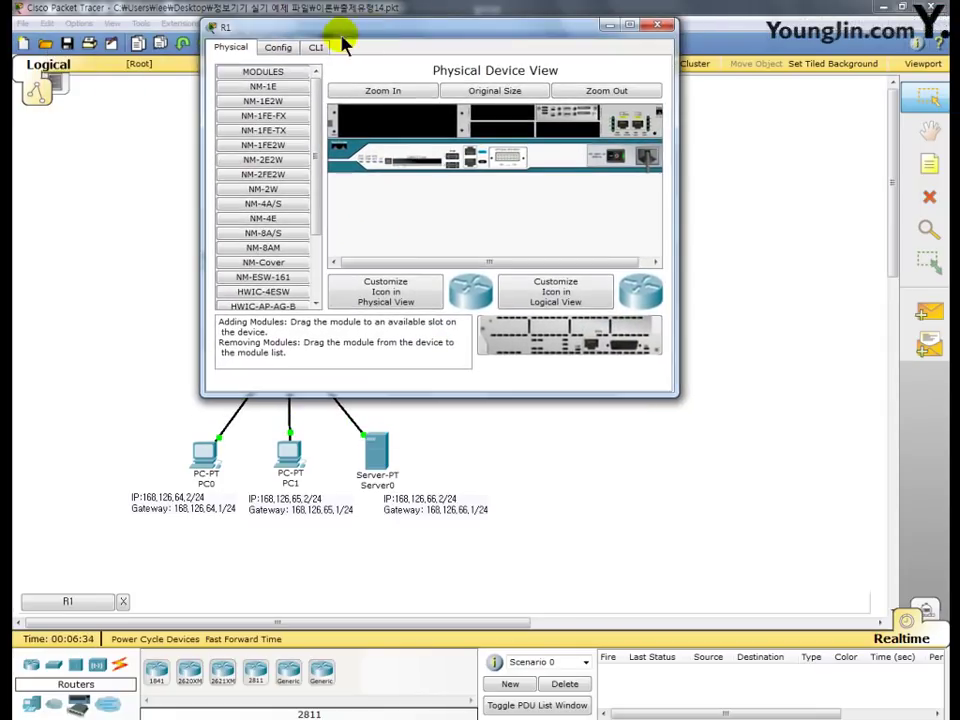
click(316, 48)
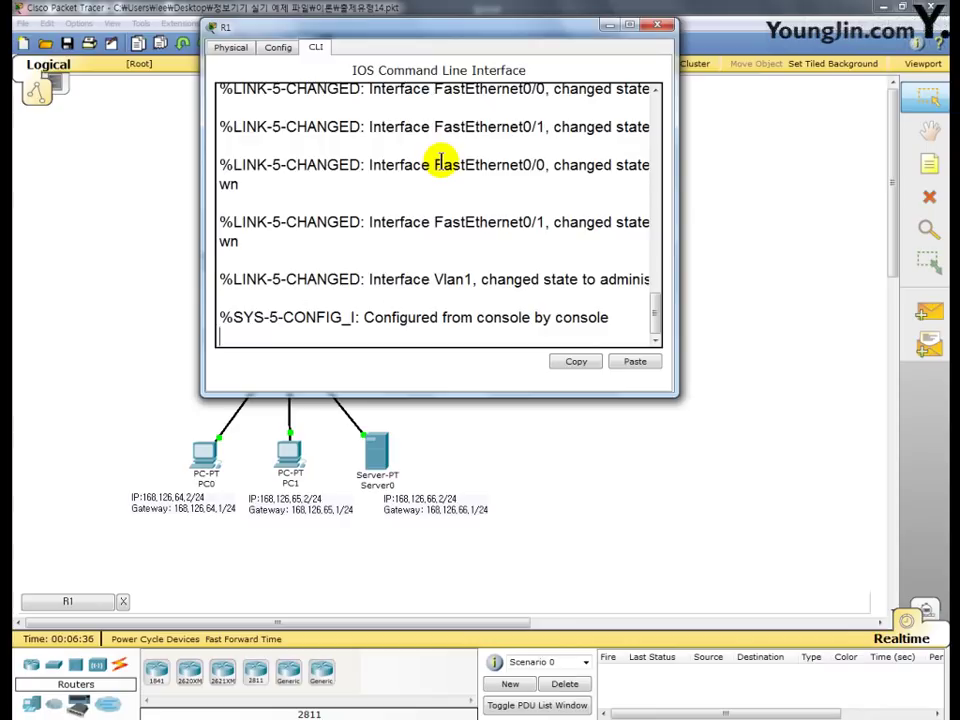
key(Return)
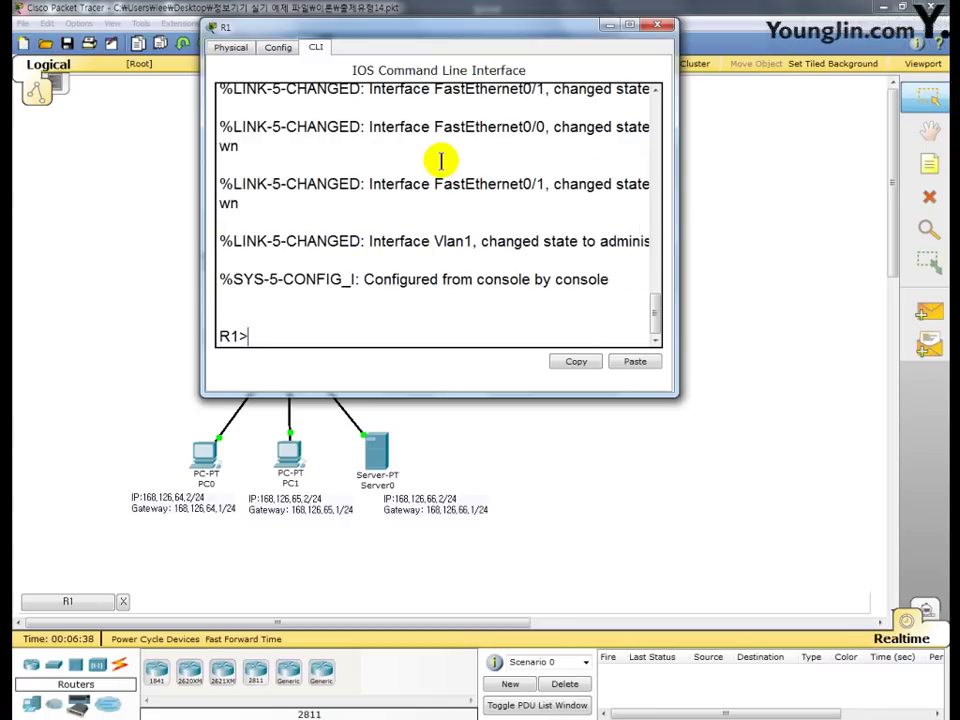
text(en)
key(Return)
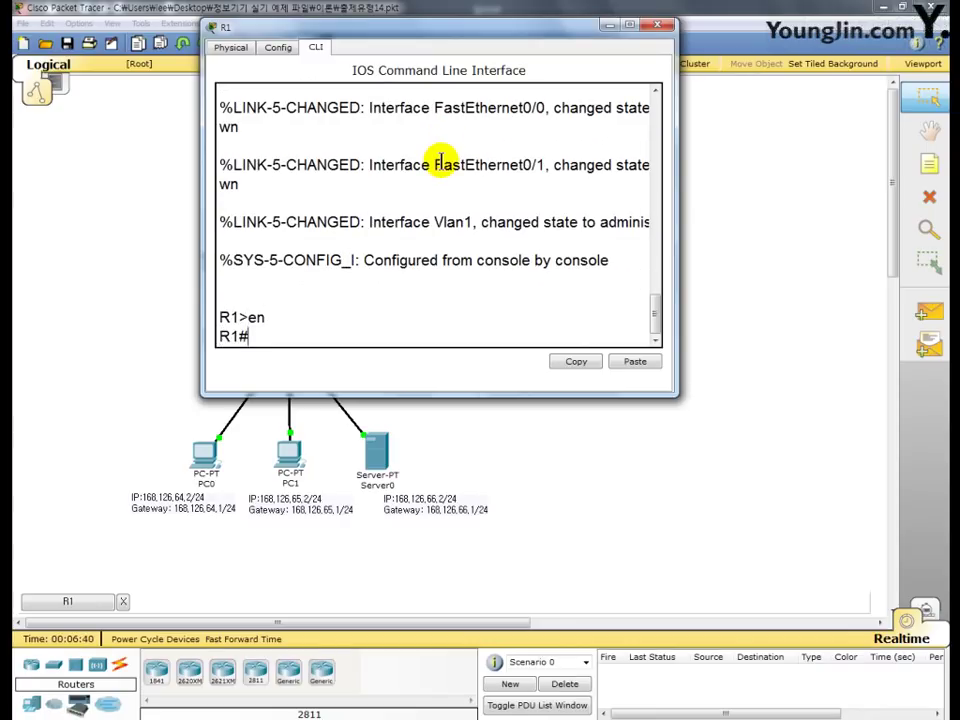
text(conf  t)
key(Return)
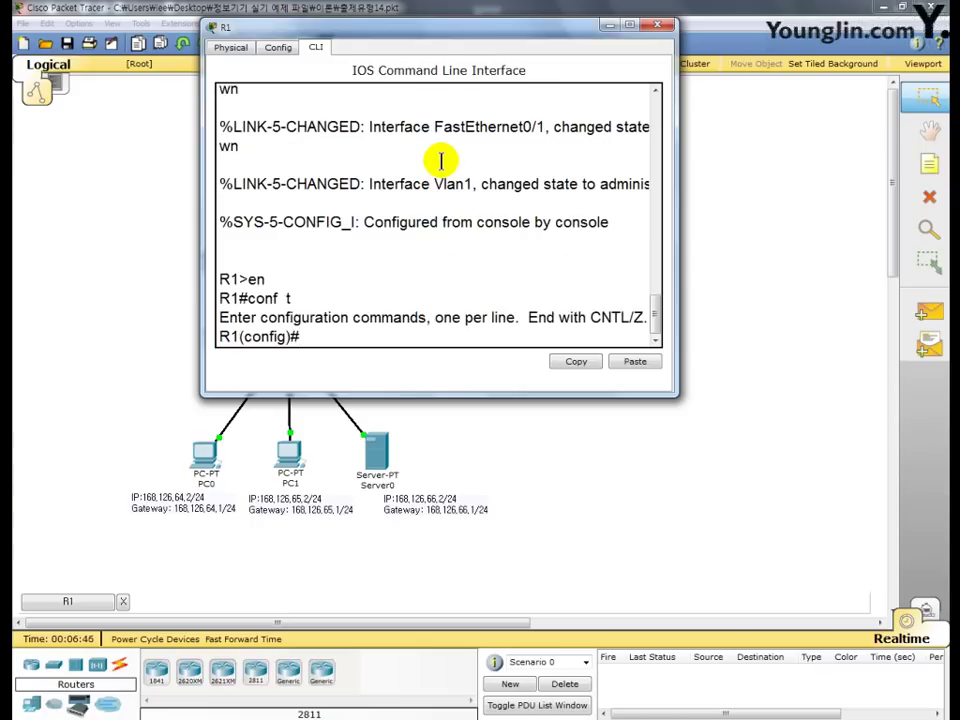
- Set a password on R1's vty lines 0 4 and require login on them
text(li vty 0 4)
key(Return)
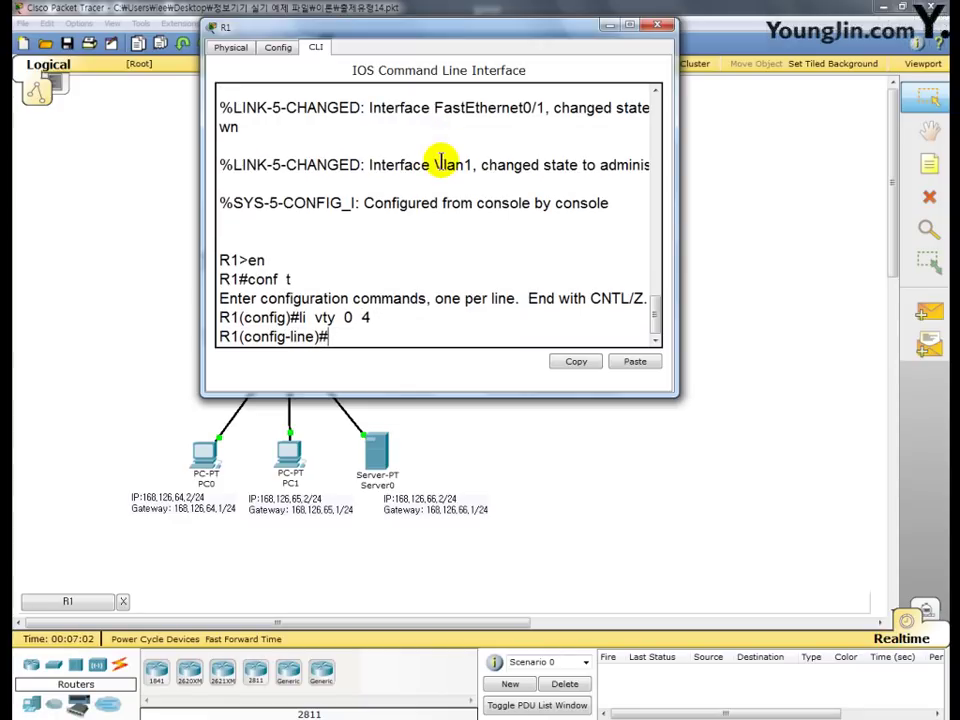
text(pass master!)
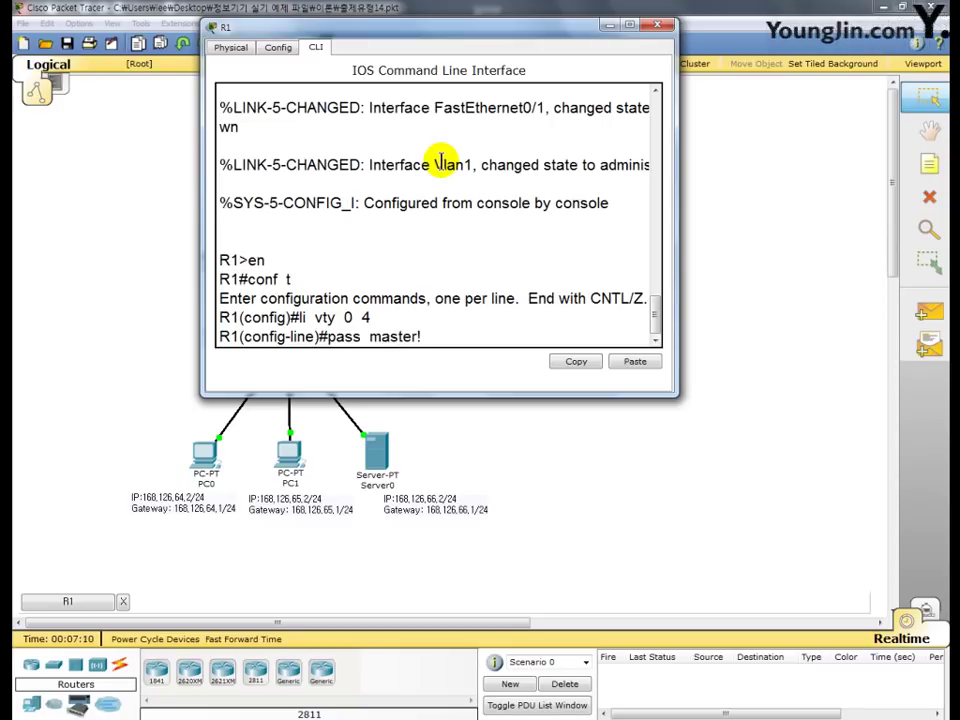
text(@#)
key(Return)
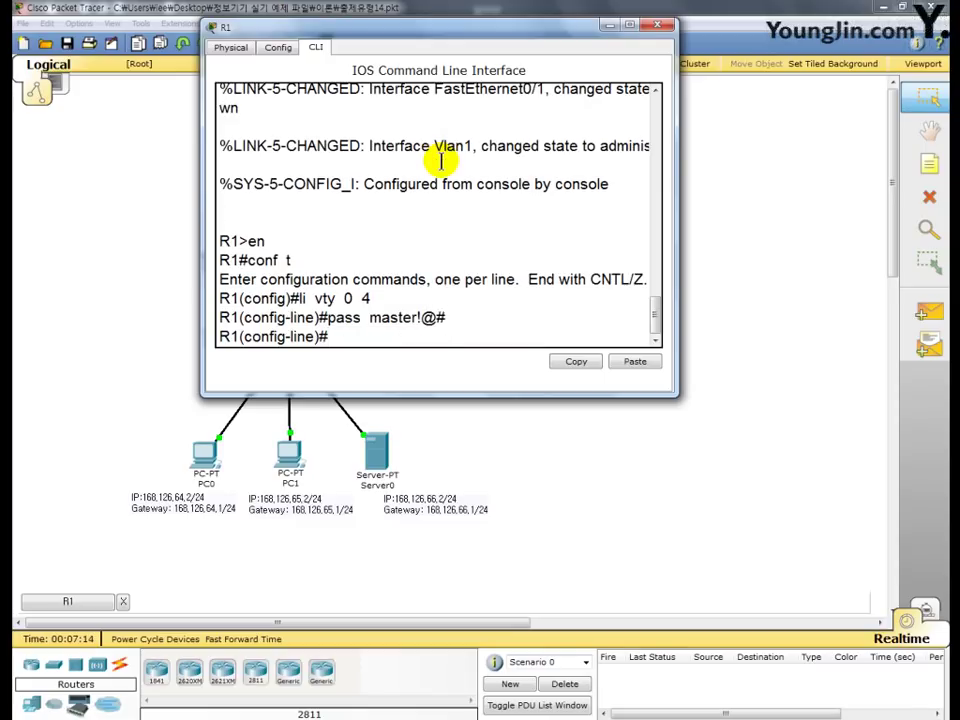
text(login)
key(Return)
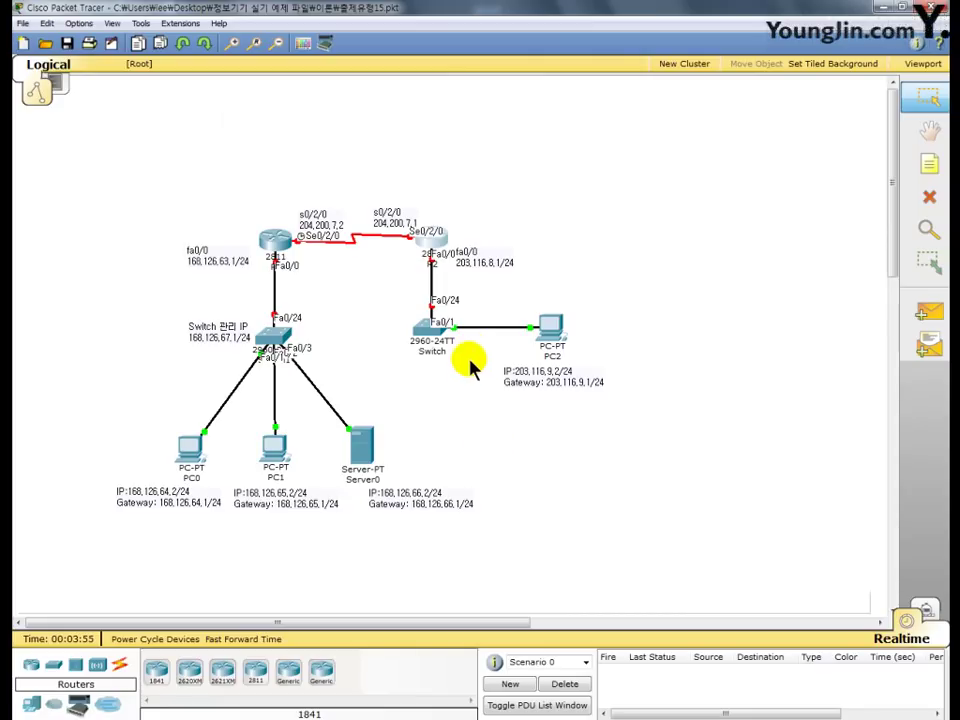
- Open R2's CLI tab and reach the R2(config)# prompt using en and conf t
click(431, 240)
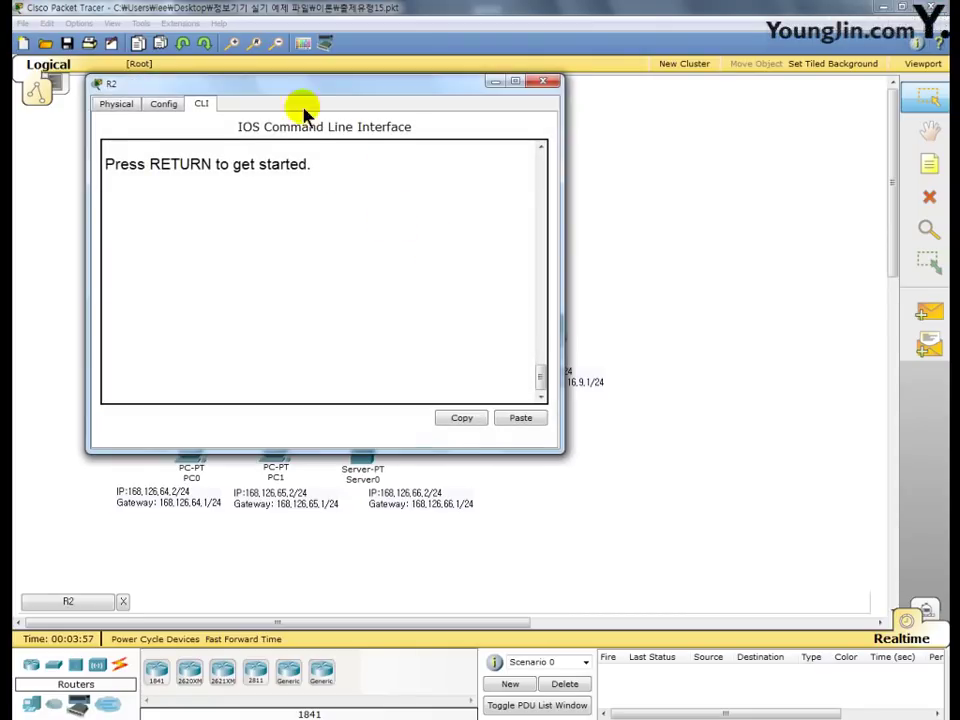
drag(300, 92, 418, 63)
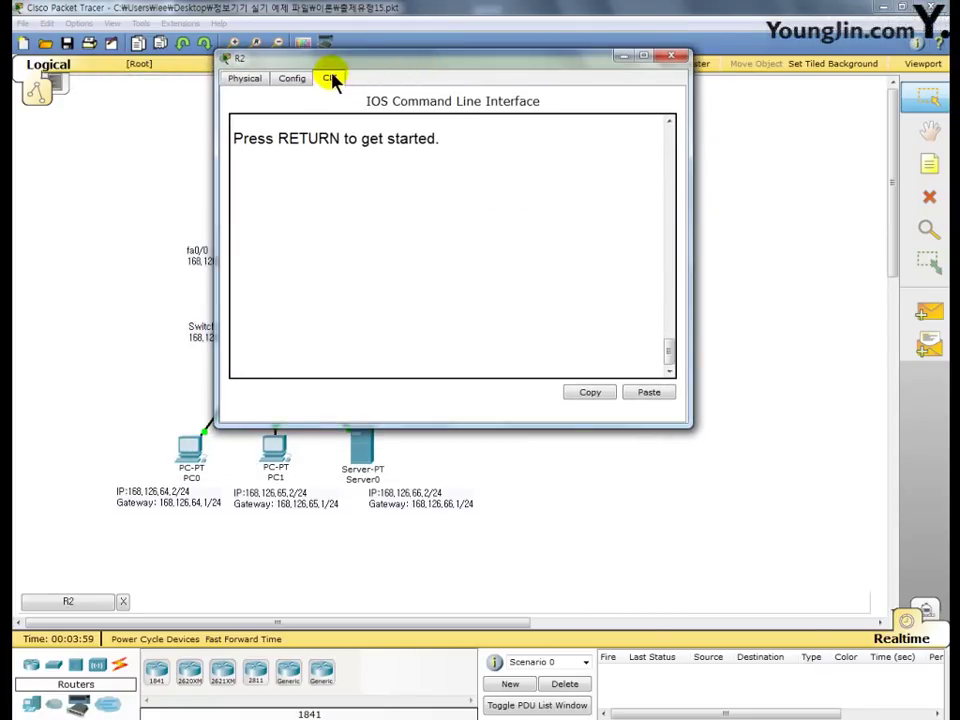
click(331, 79)
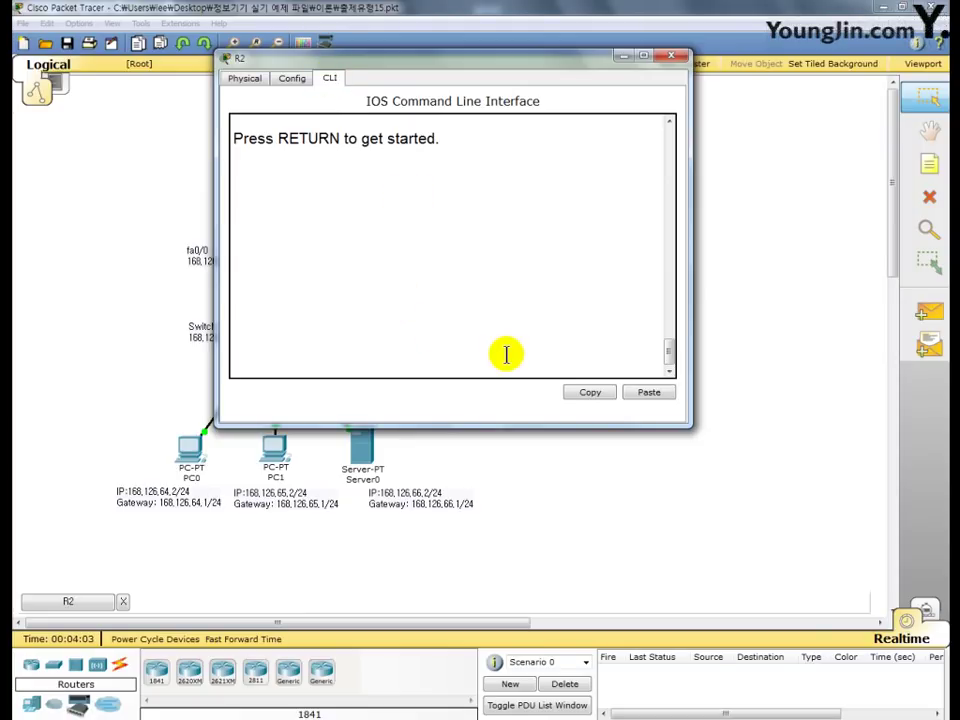
key(Return)
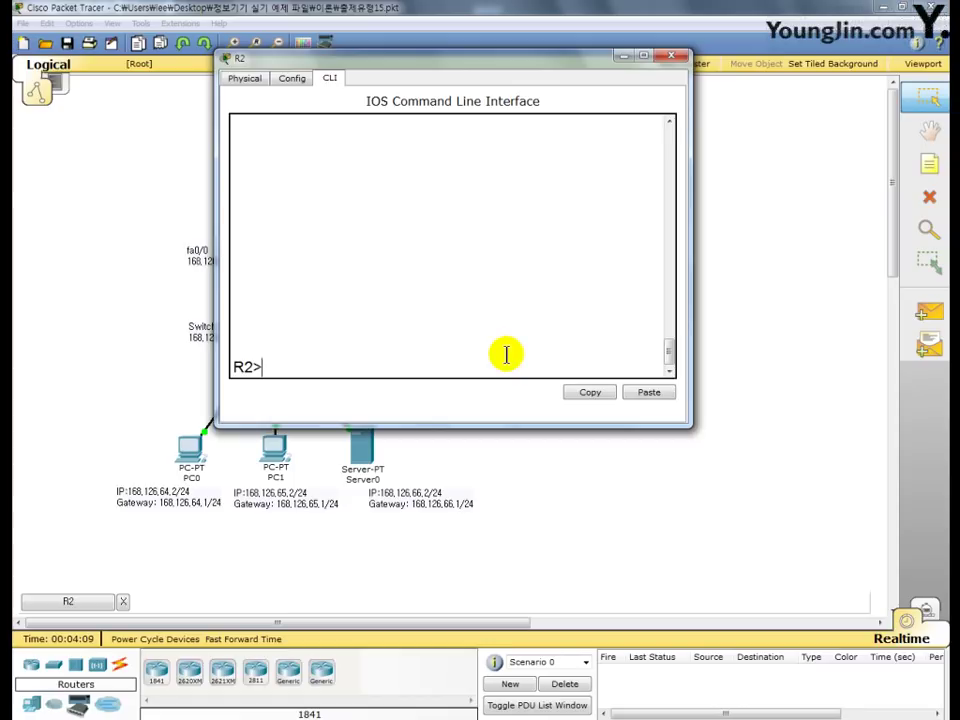
text(en)
key(Return)
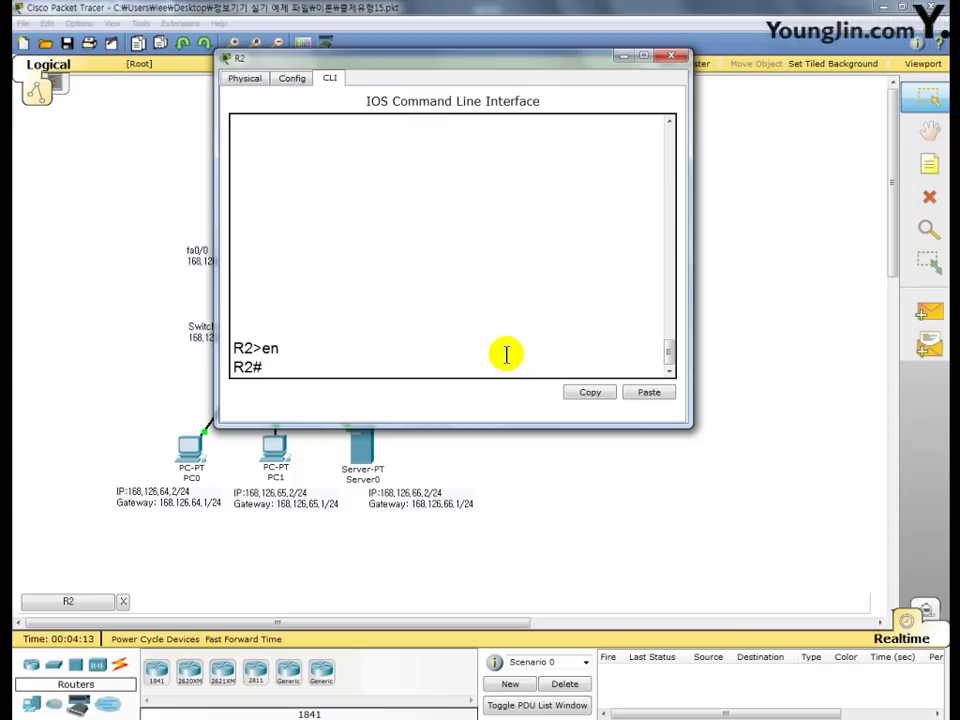
text(conf t)
key(Return)
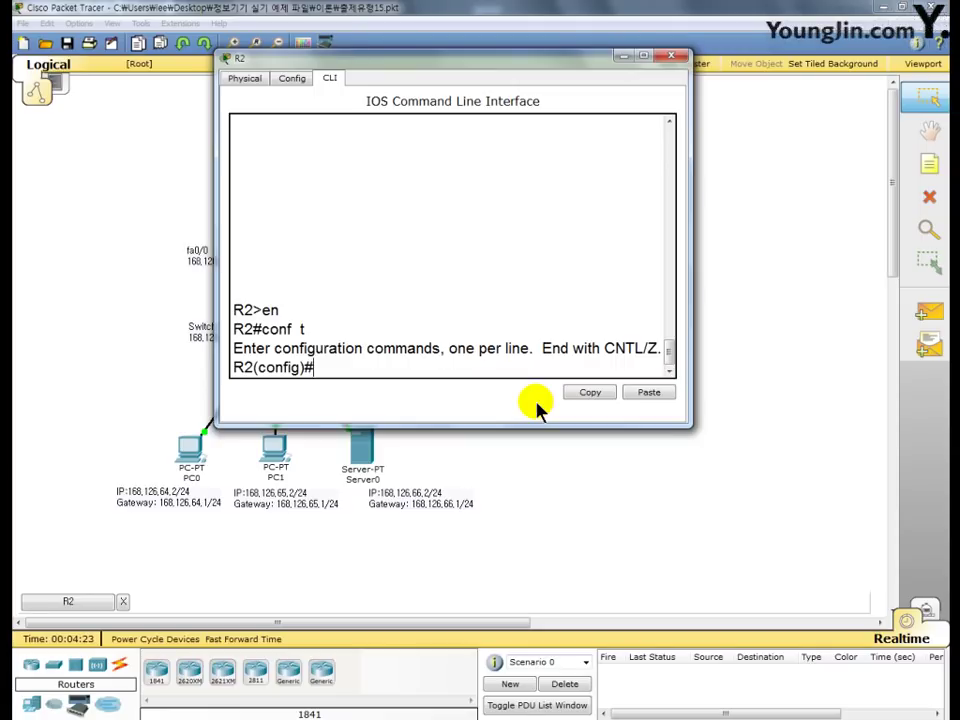
- Create local user 'cisco' with a password on R2
text(user)
text(cisco )
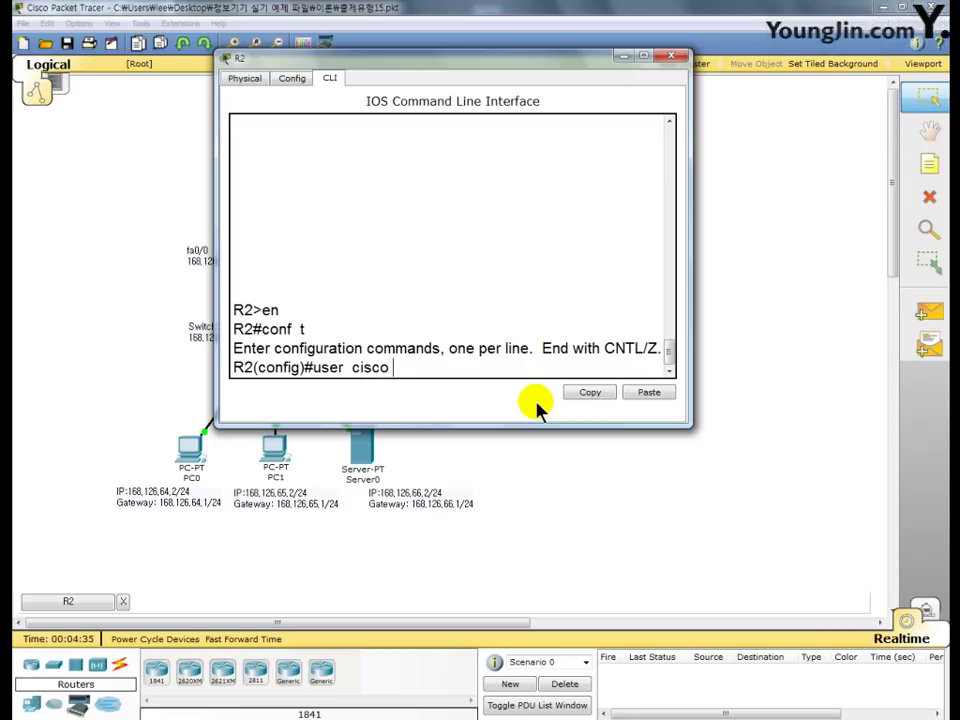
text(pass ma)
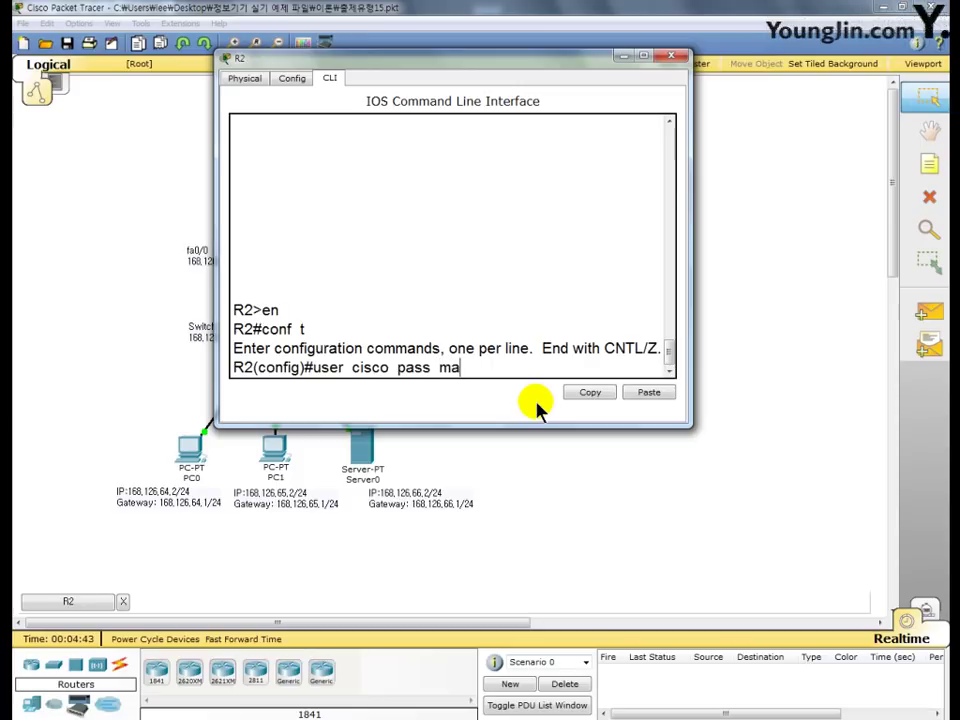
text(ster!@#)
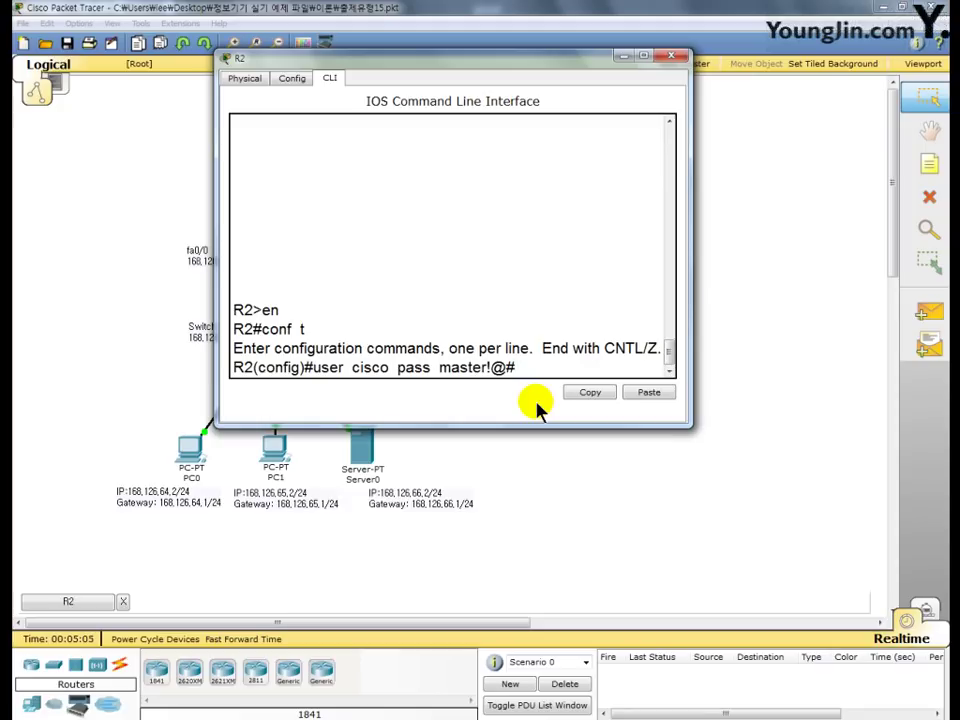
key(Return)
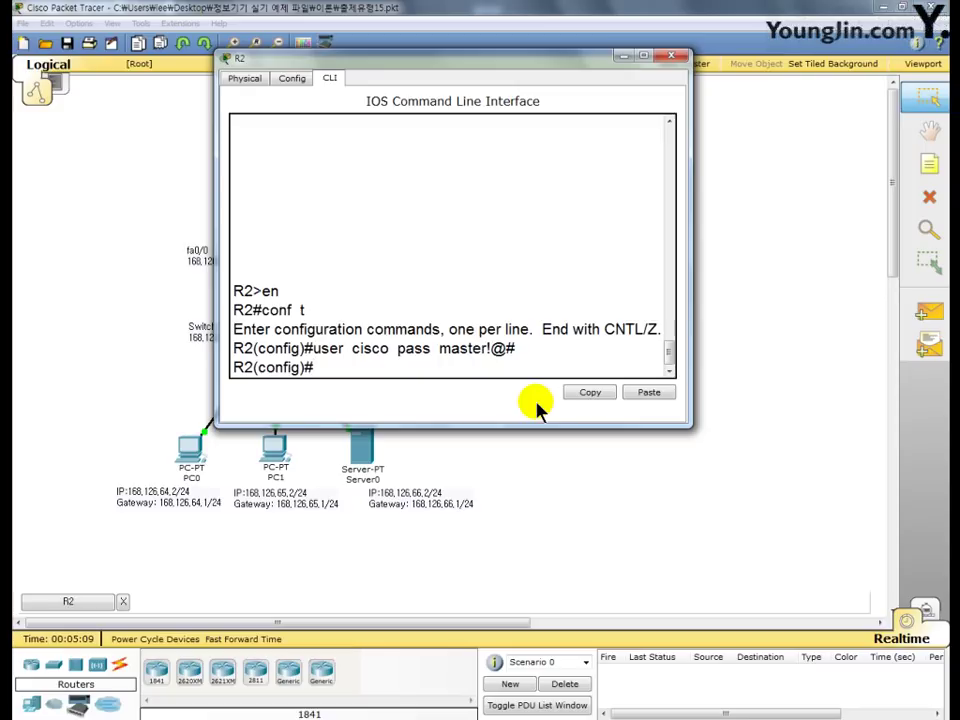
- Set R2's console line 0 to login local, then exit back to R2#
text(li con 0)
key(Return)
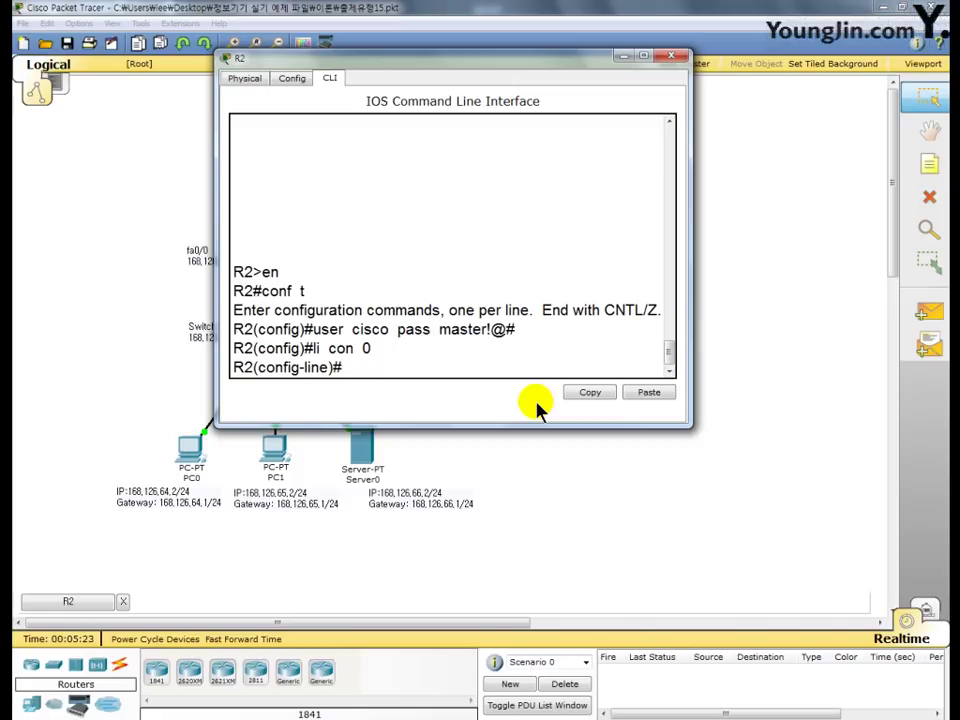
text(ogin local)
key(Return)
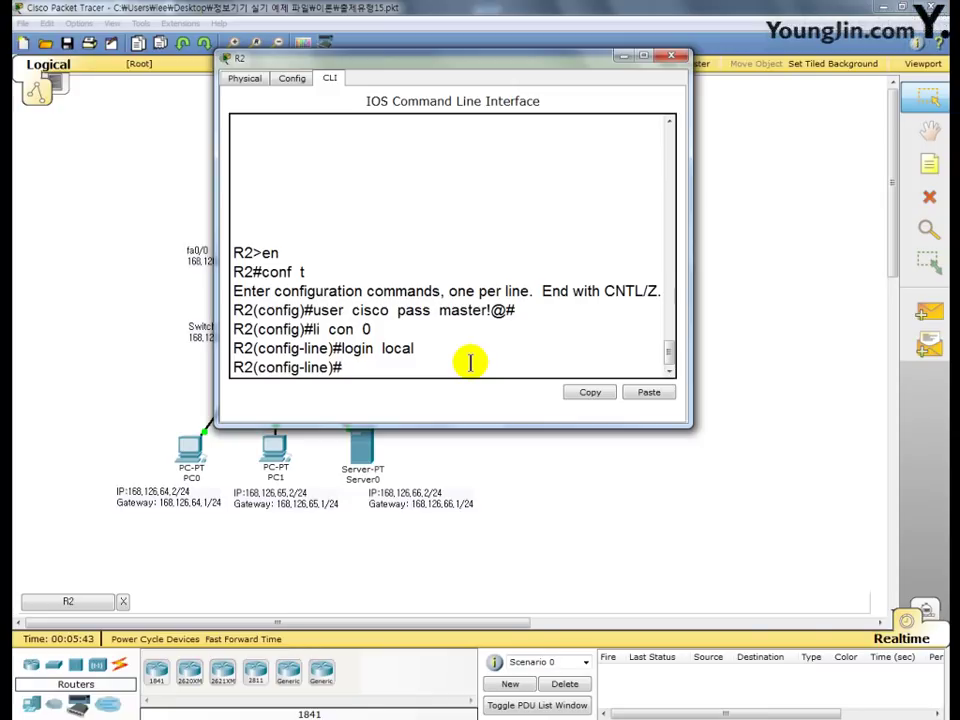
text(exit)
key(Return)
text(exi)
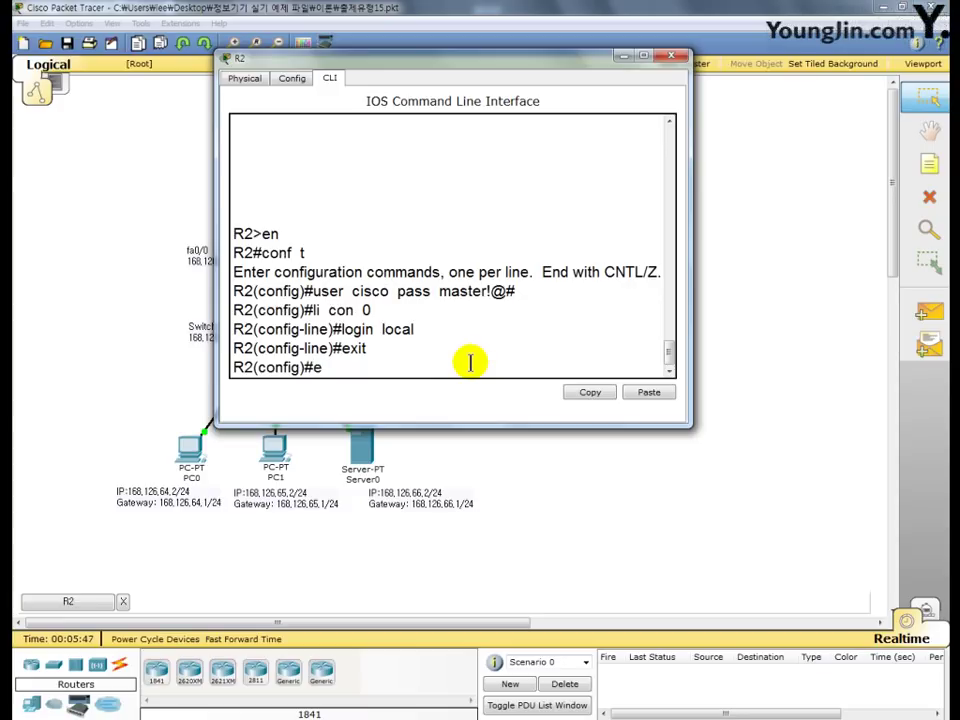
text(t)
key(Return)
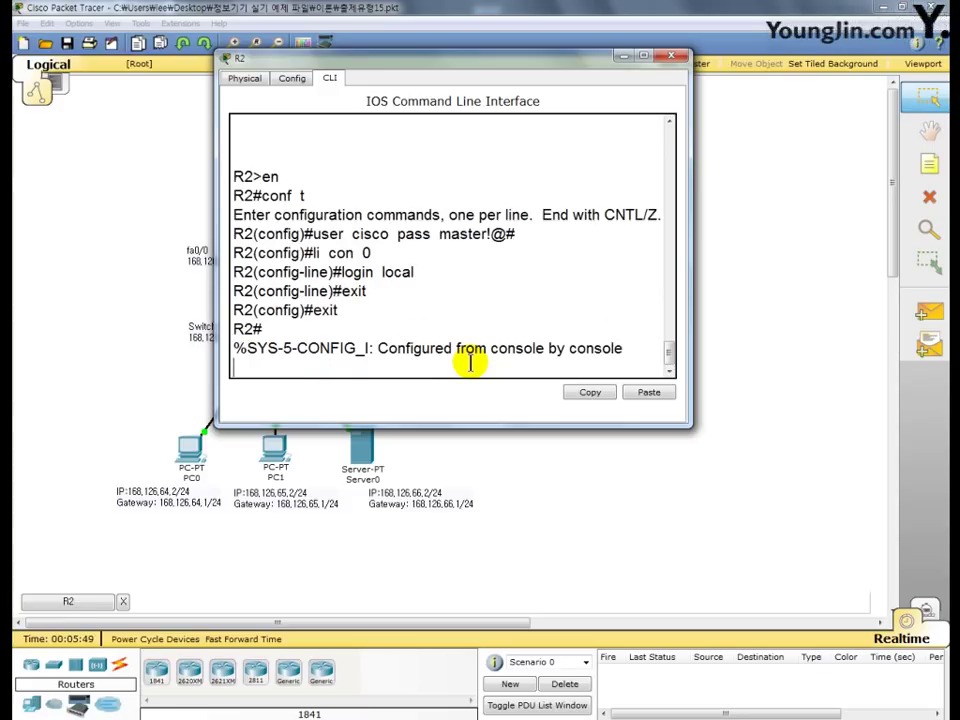
text(exit)
- Restart R2's console session and log in as user 'cisco' with its password
key(Return)
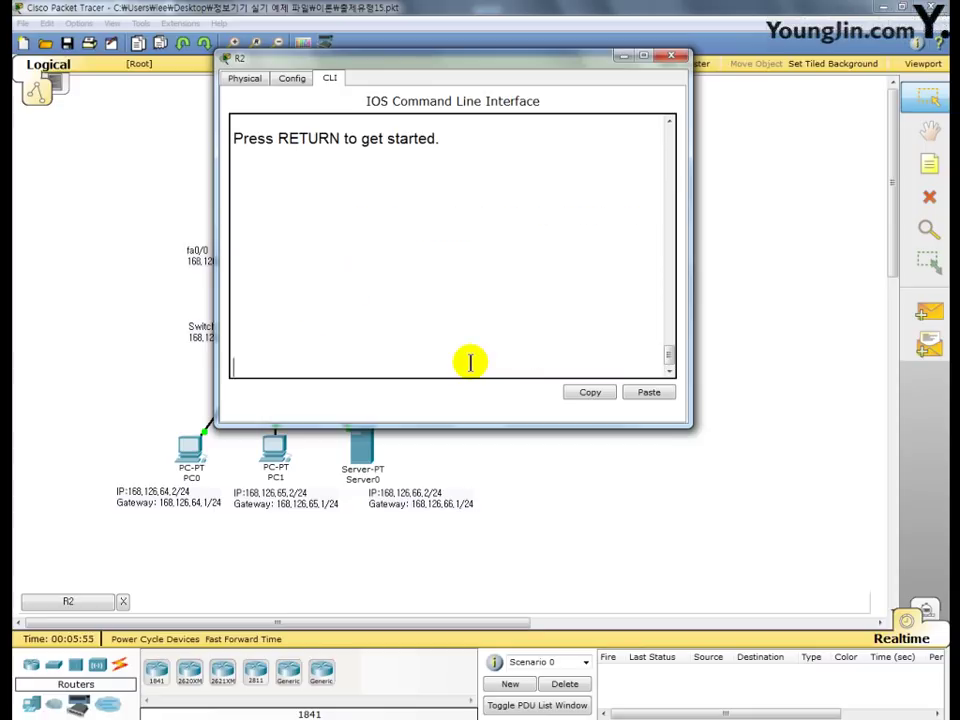
key(Return)
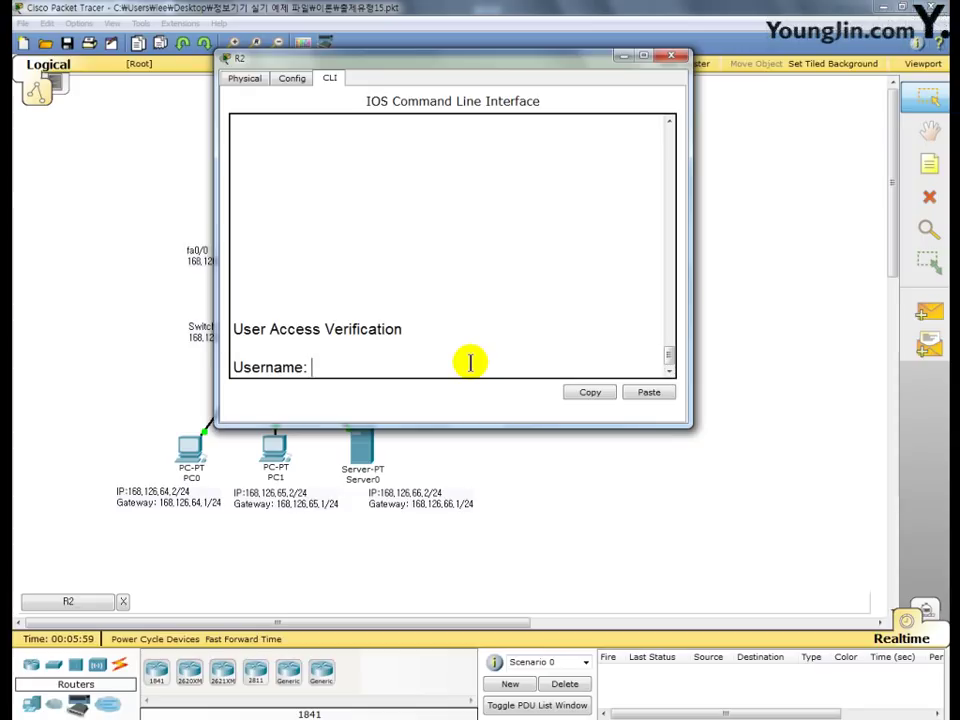
text(cisco)
key(Return)
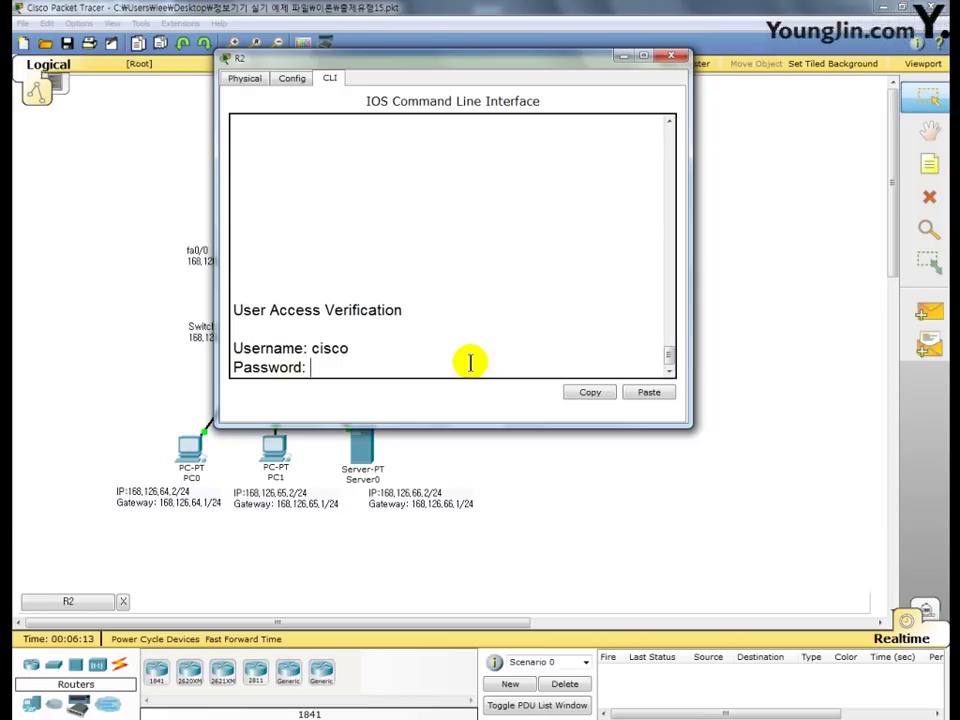
key(Return)
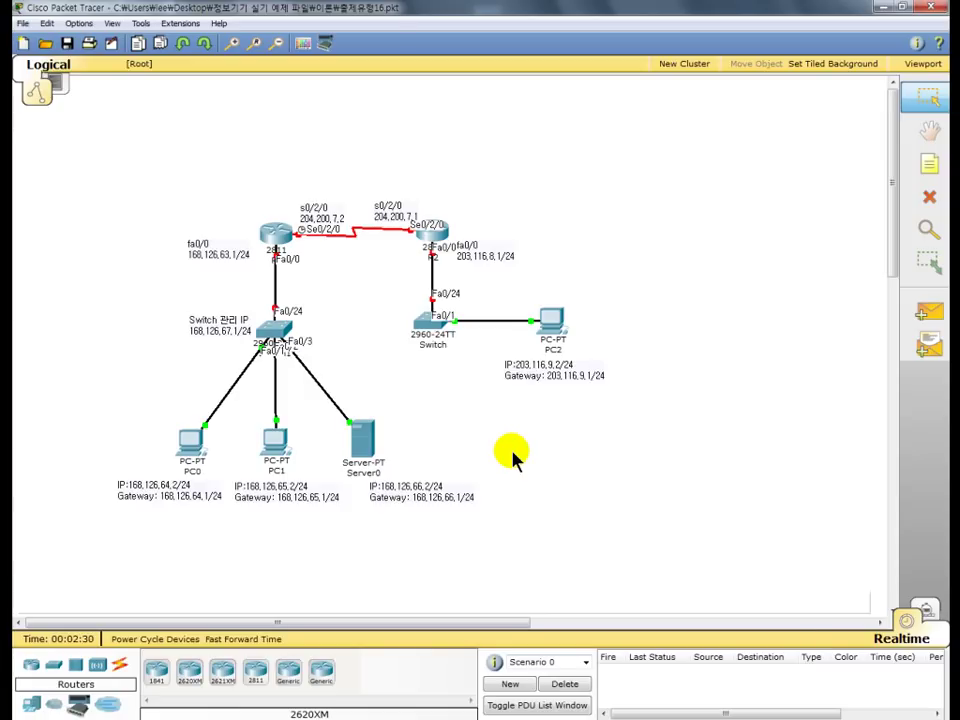
- Open R1's CLI tab and reach the R1(config)# prompt using en and conf t
click(275, 240)
drag(246, 90, 392, 55)
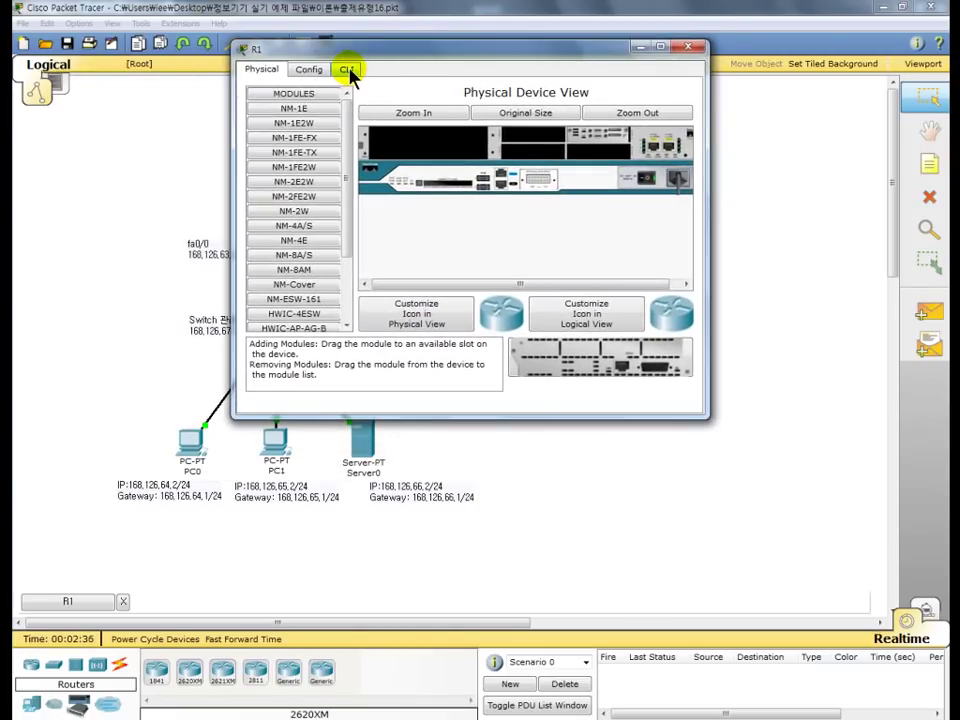
click(346, 70)
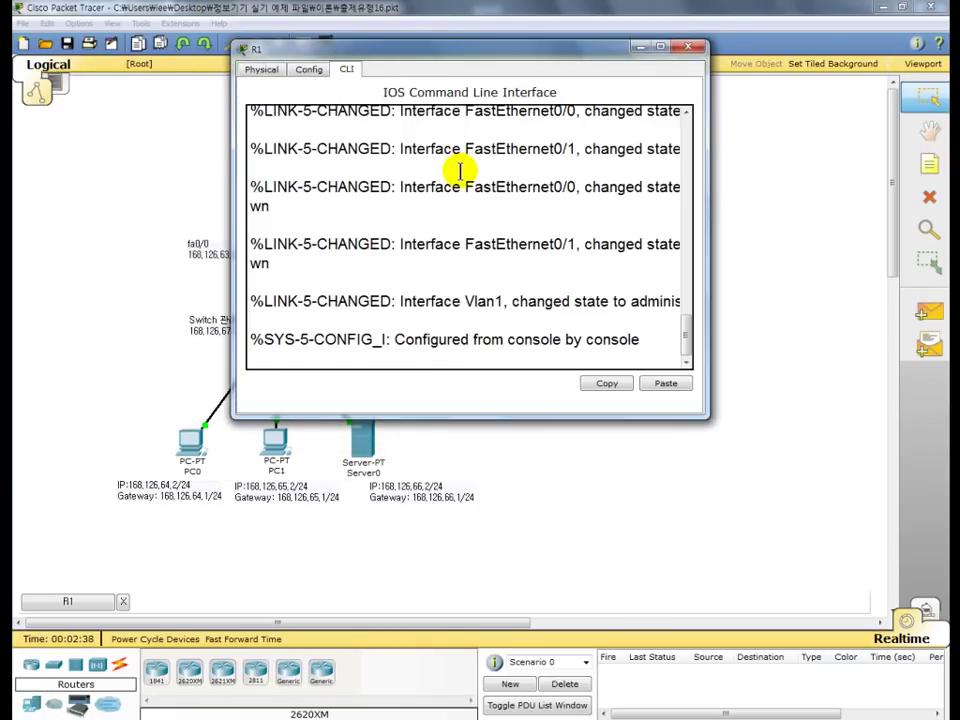
key(Return)
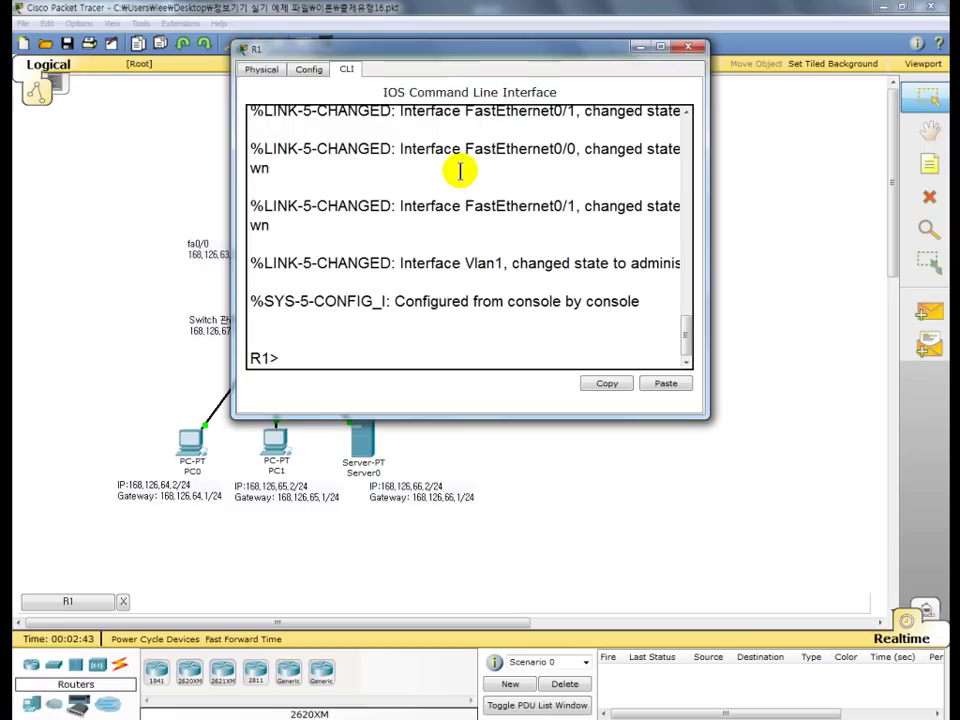
text(en)
key(Return)
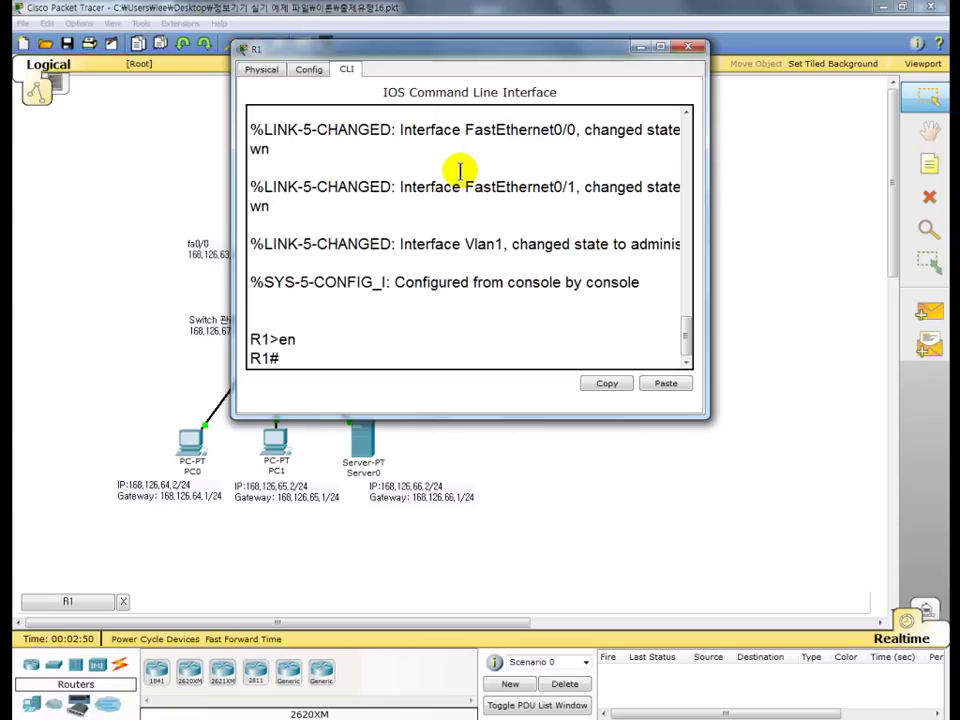
text(conf)
text(t)
key(Return)
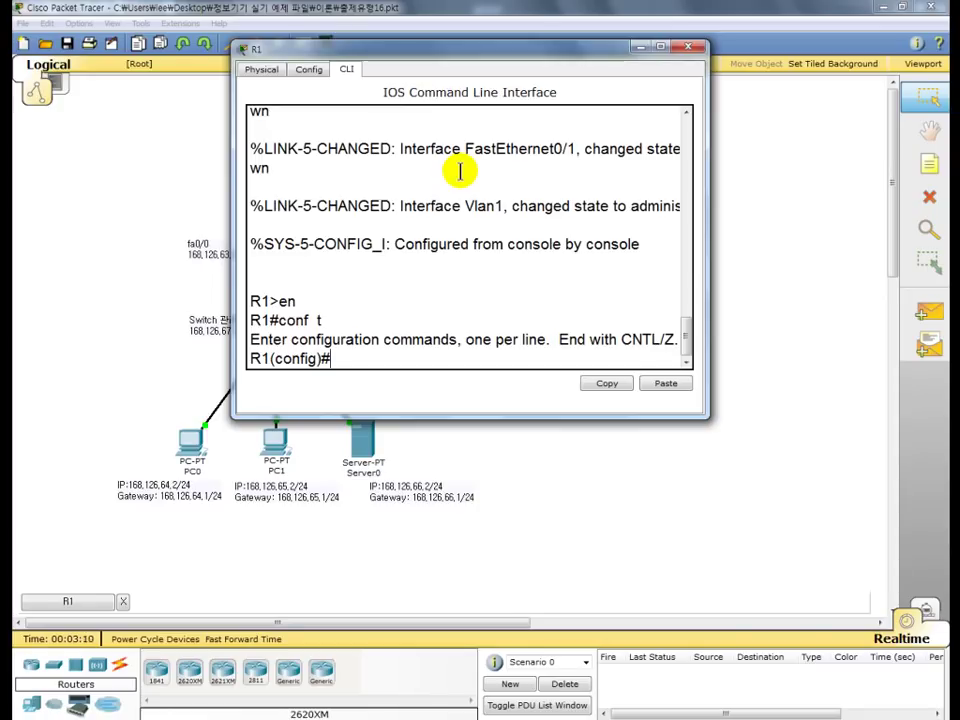
- Create local user 'cisco' with a password on R1
text(username)
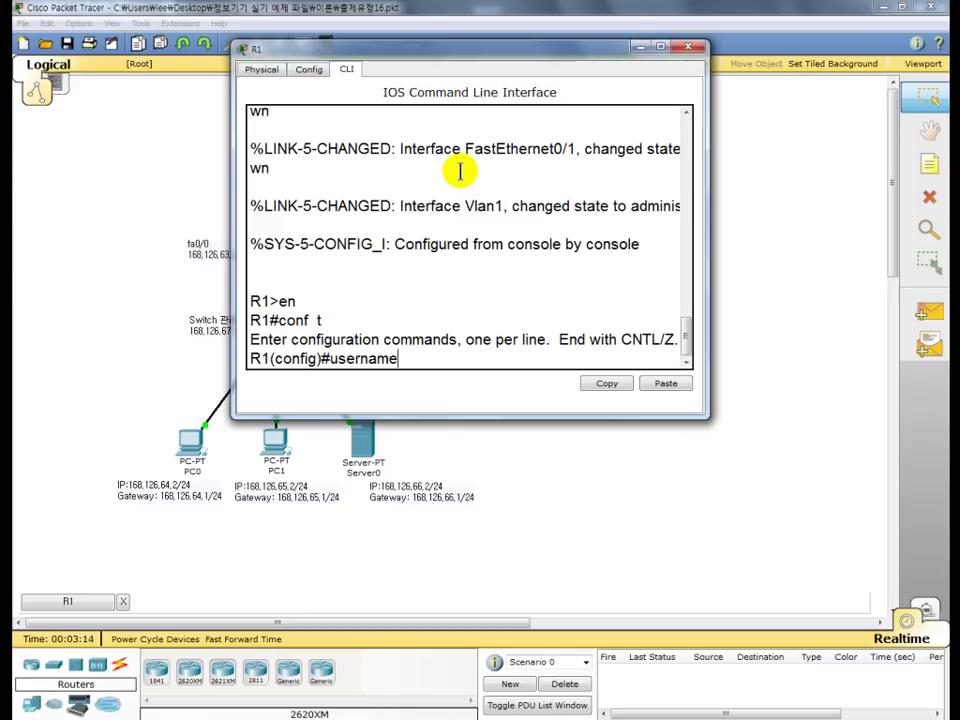
key(BackSpace)
key(BackSpace)
key(BackSpace)
key(BackSpace)
text(cisco pass)
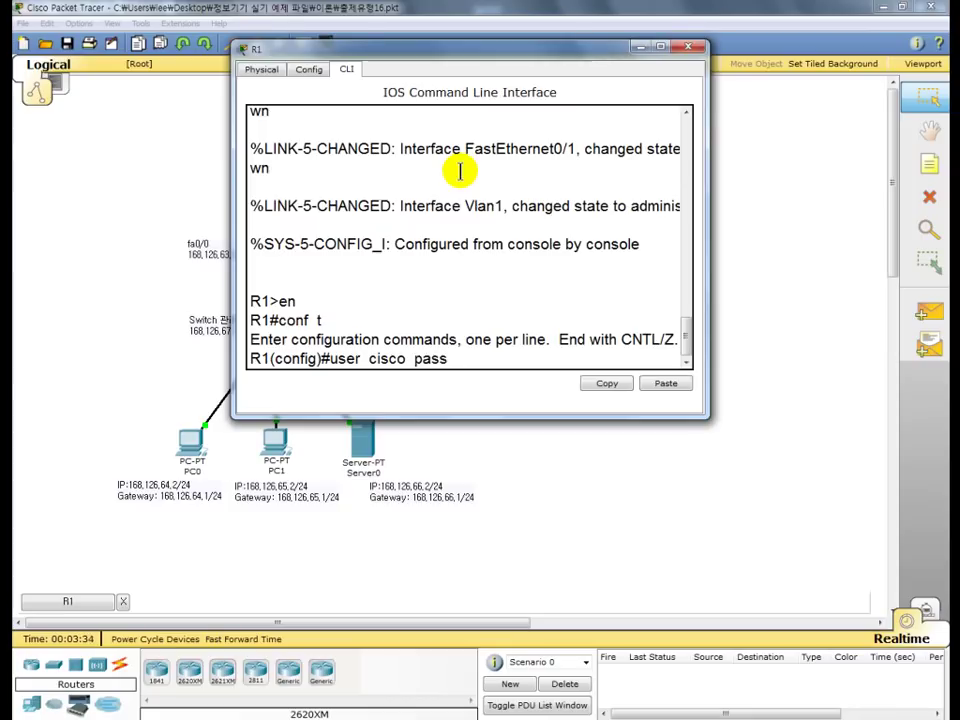
text(master!@#)
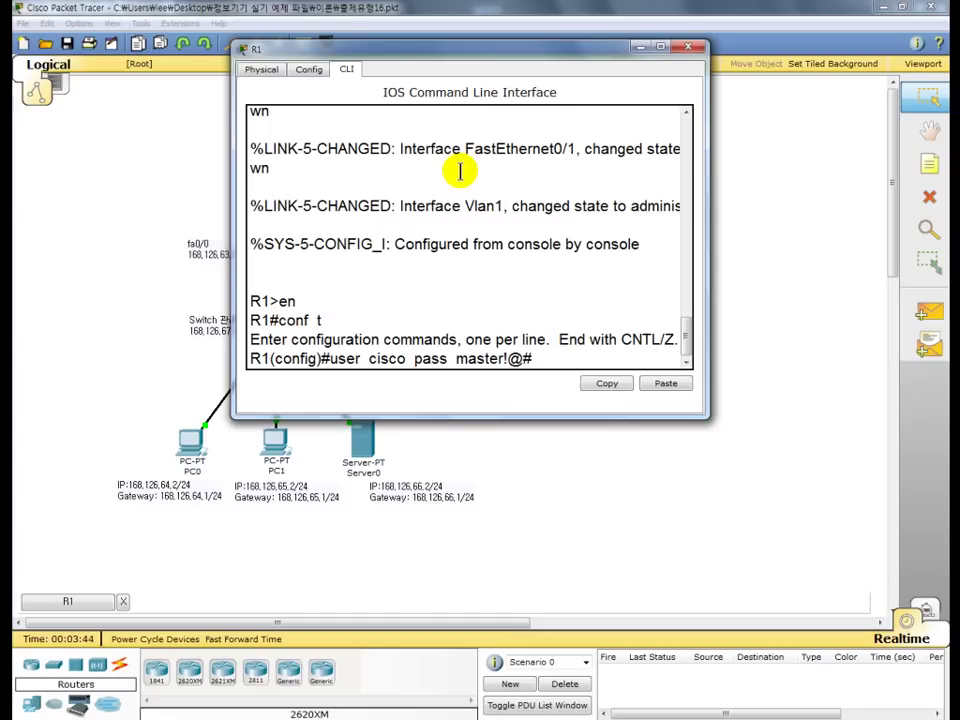
key(Return)
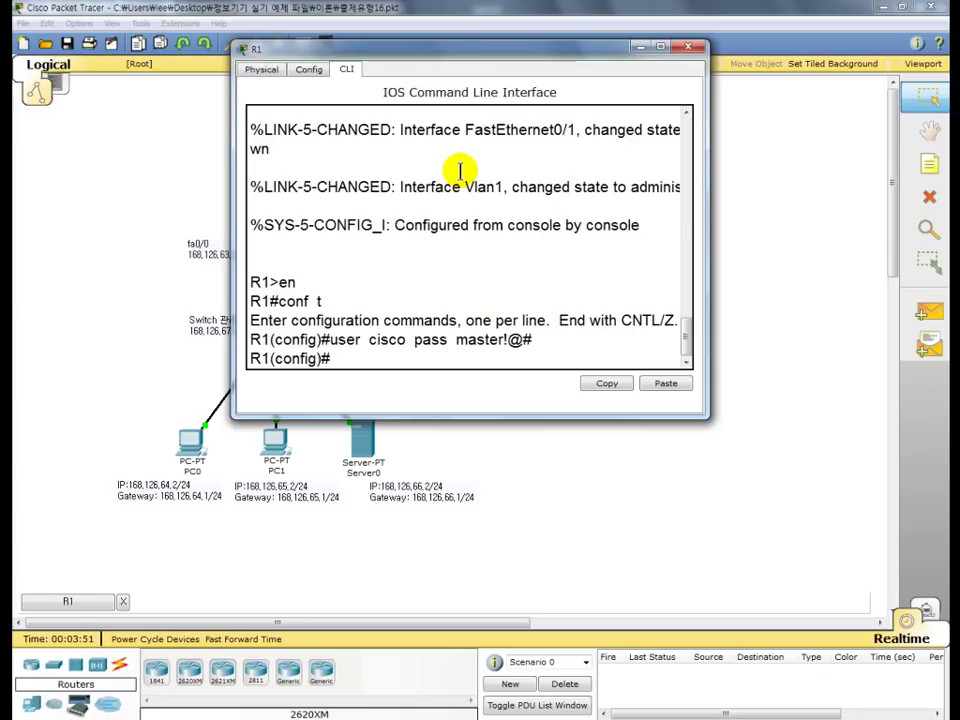
text(li con 0)
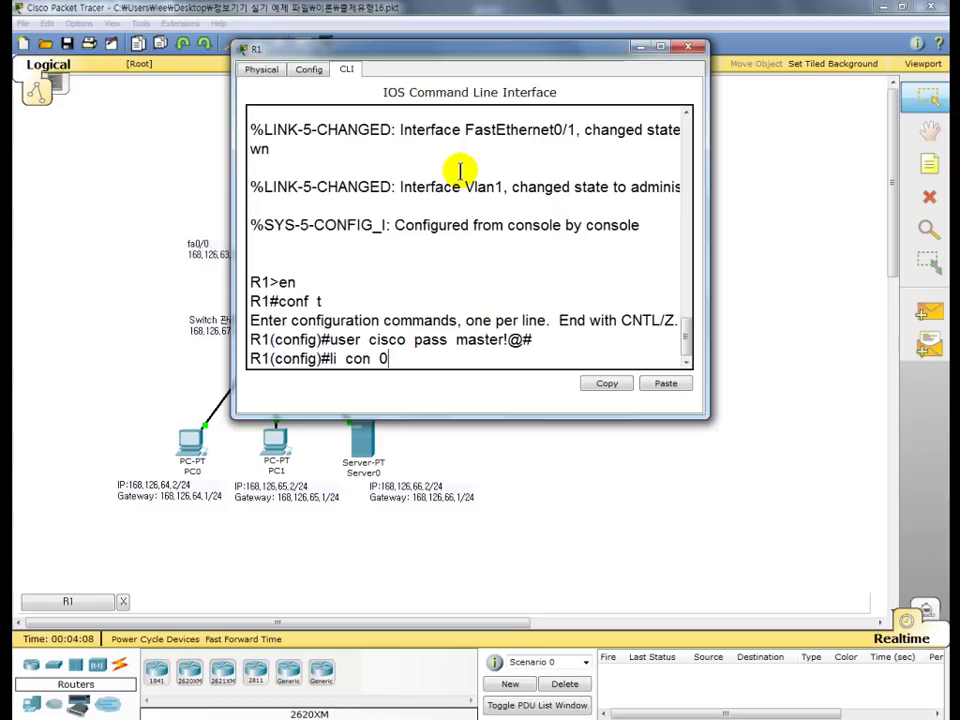
- Apply 'login local' to R1's console line 0 so it uses the local account
key(Return)
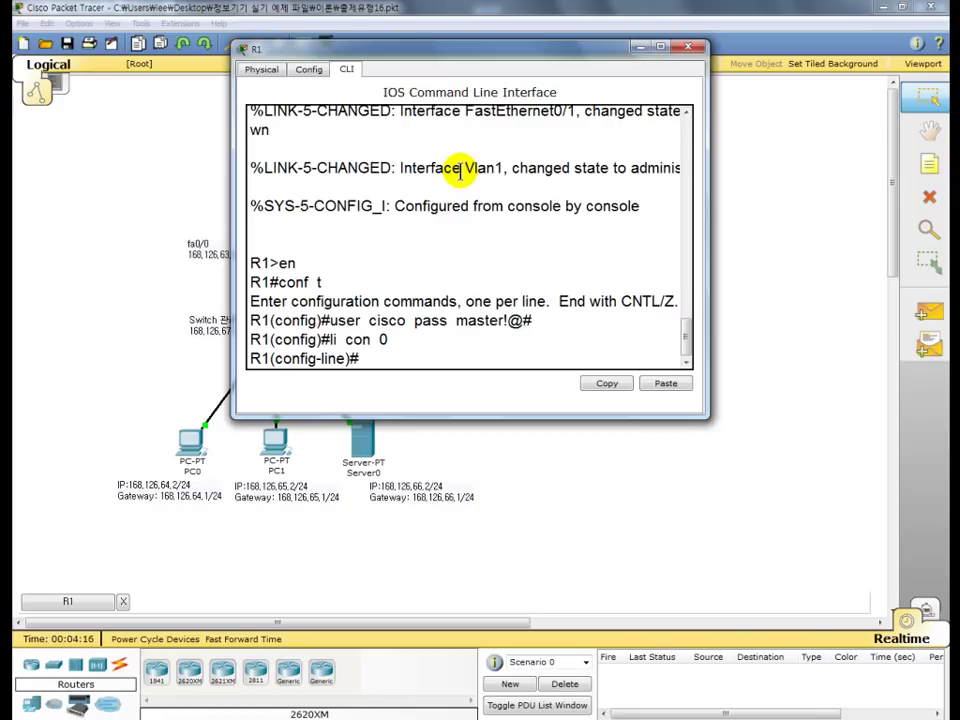
text(lgoni)
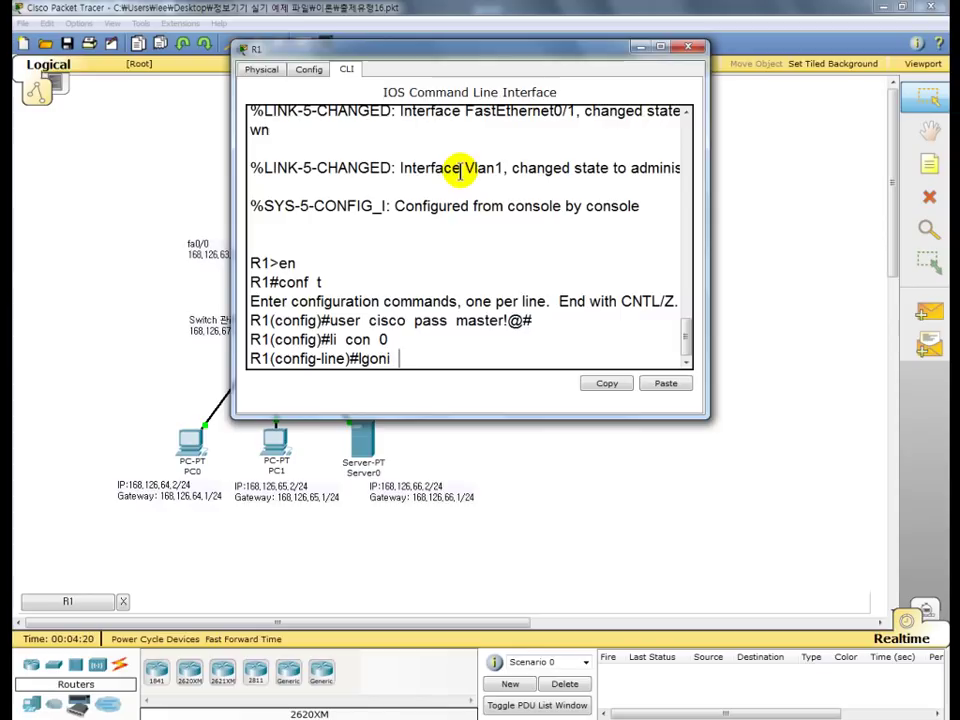
key(BackSpace)
key(BackSpace)
key(BackSpace)
key(BackSpace)
key(BackSpace)
text(ogin)
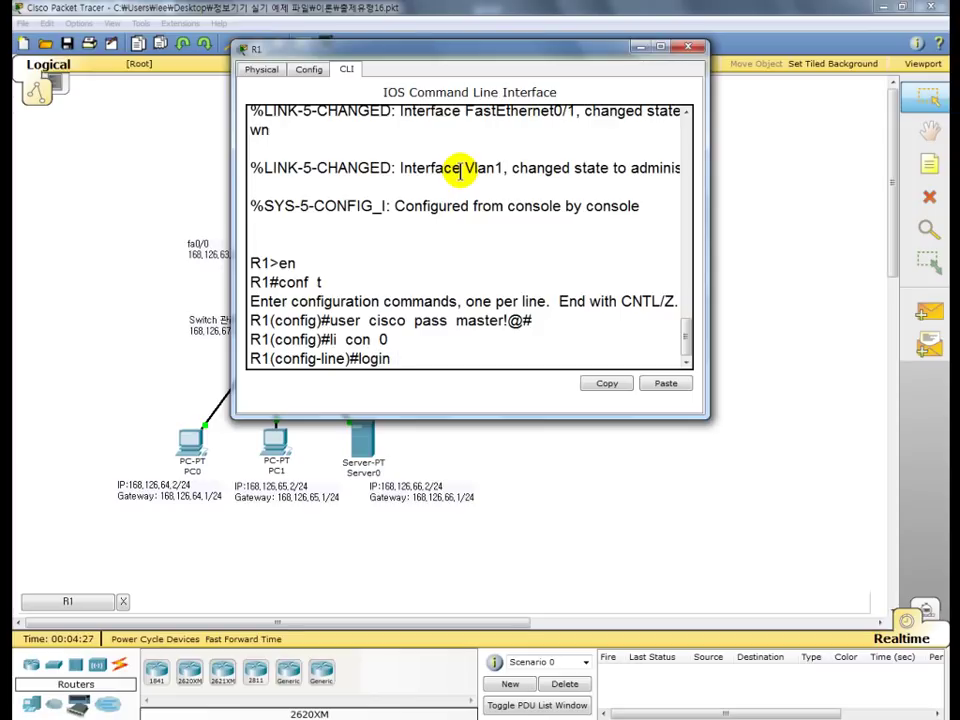
text(  local)
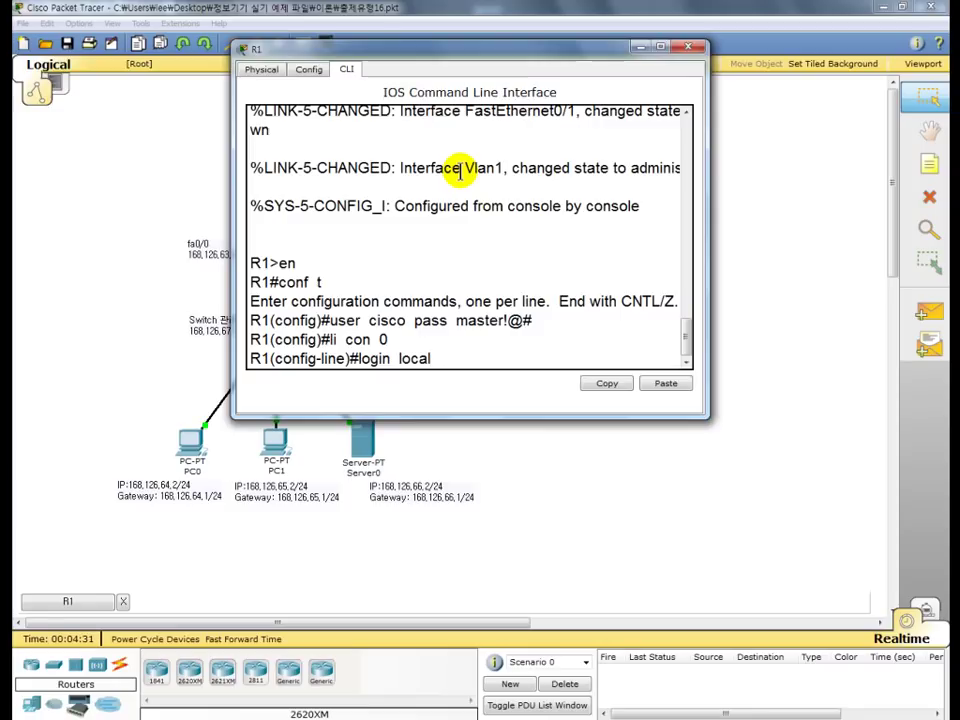
key(Return)
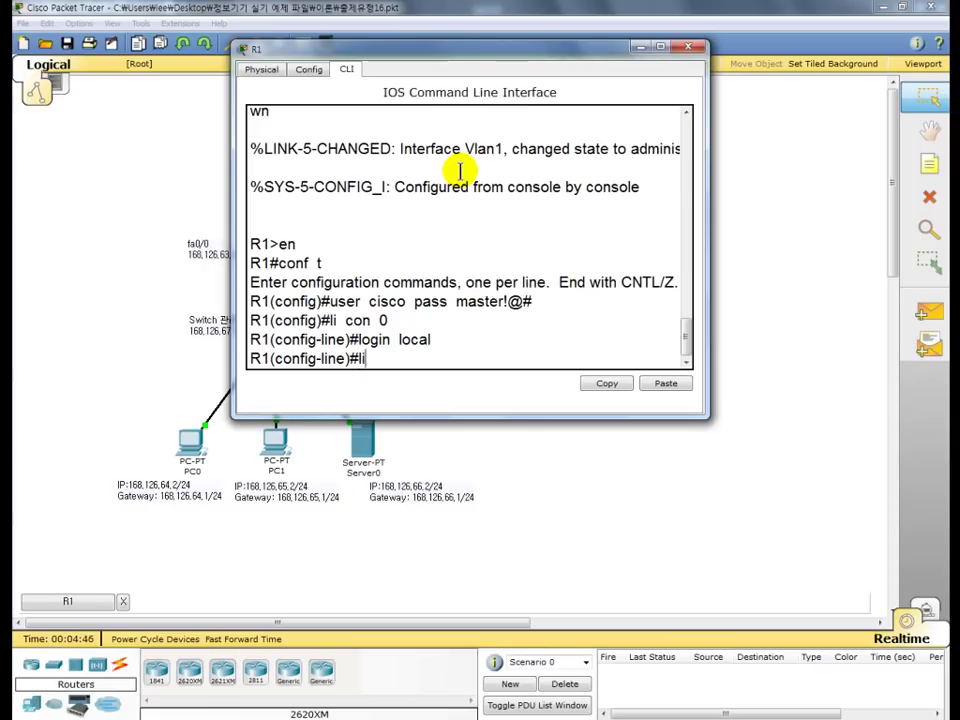
- Apply 'login local' to R1's vty lines 0 4, then return to global configuration
text(li vty)
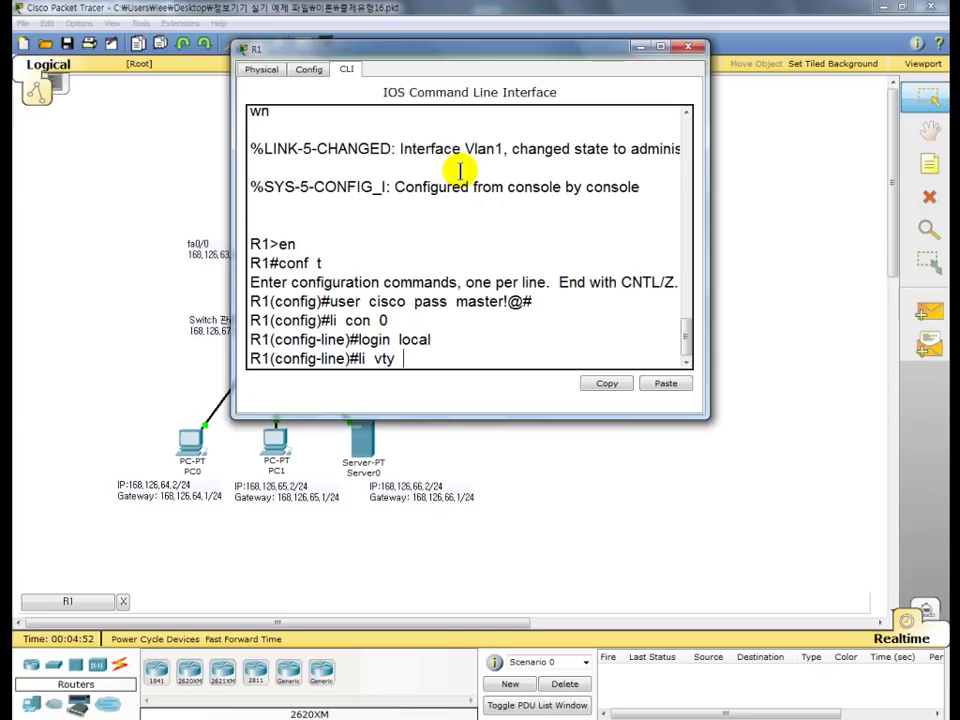
text( 0 4)
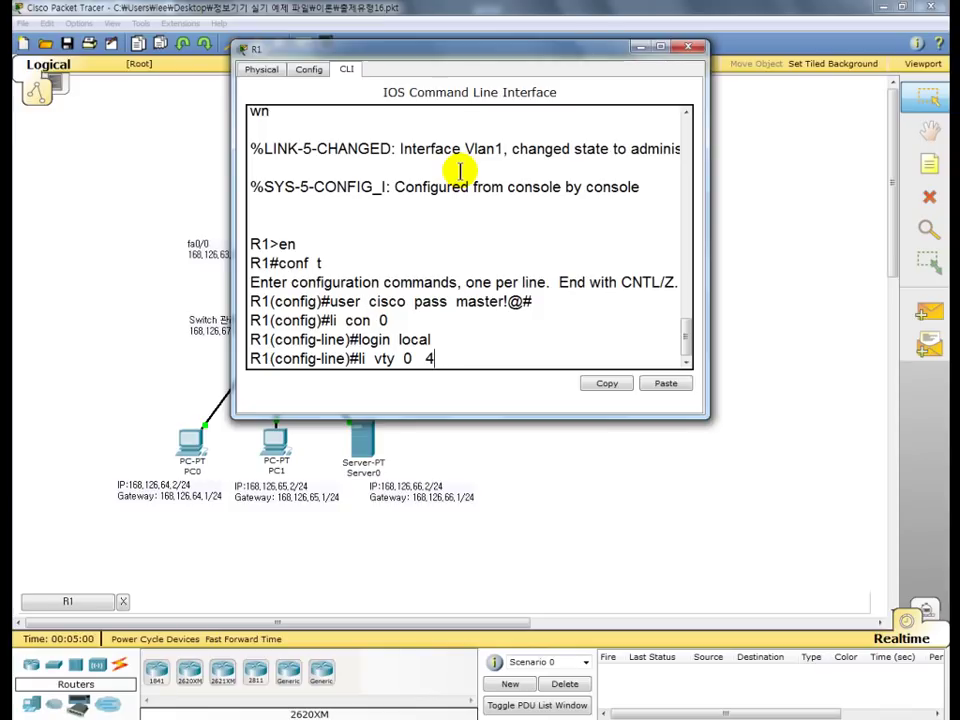
key(Return)
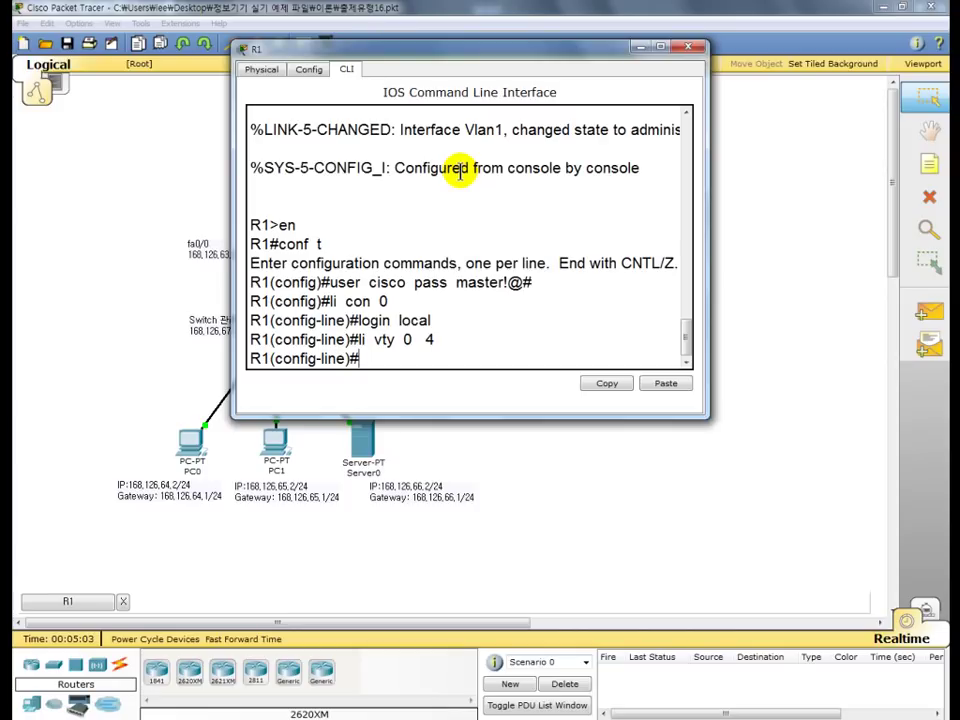
text(login local)
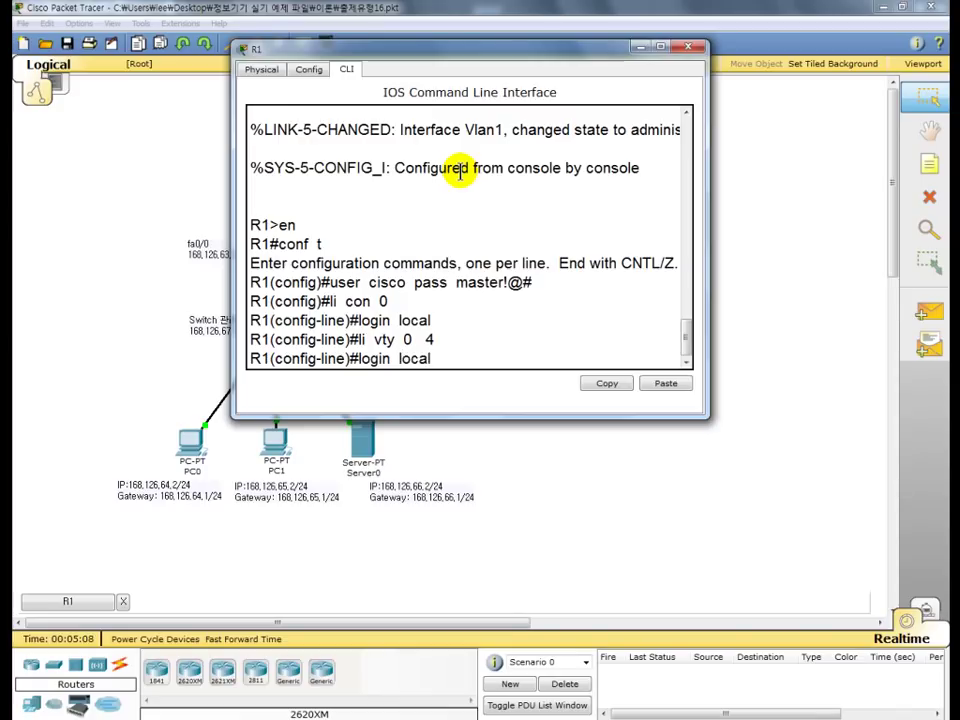
key(Return)
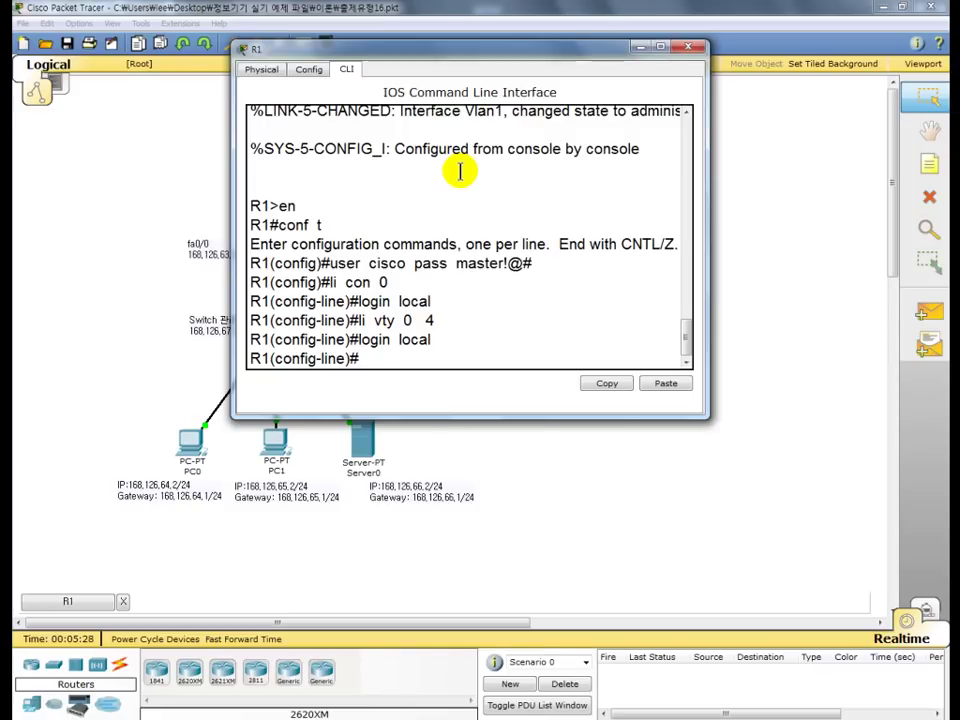
text(exit)
key(Return)
- Exit configuration mode and log out of R1's console session
text(exit)
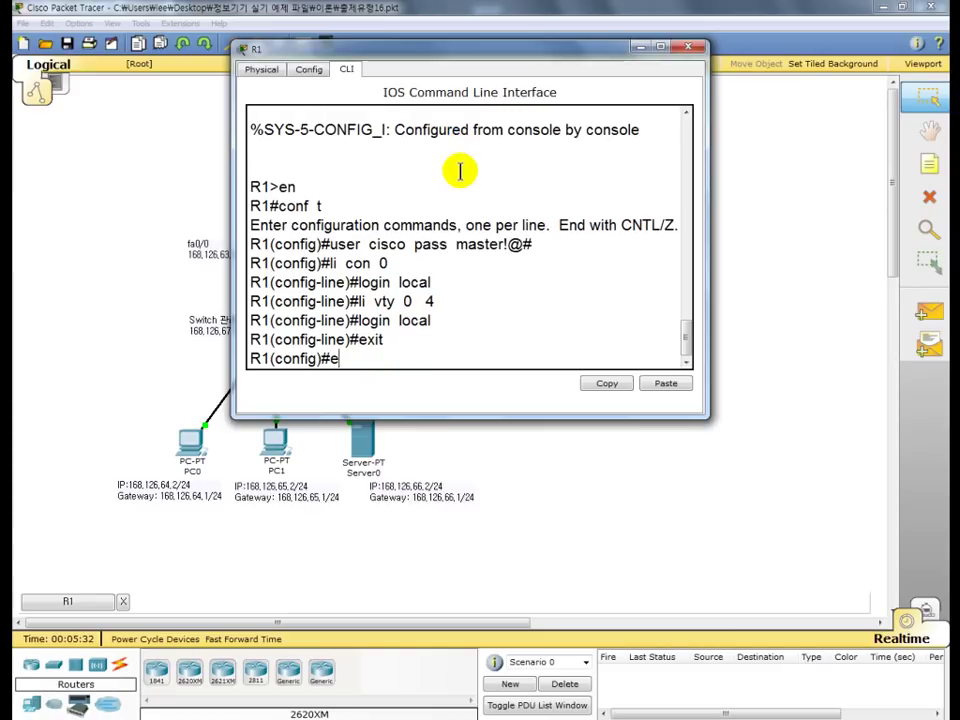
key(Return)
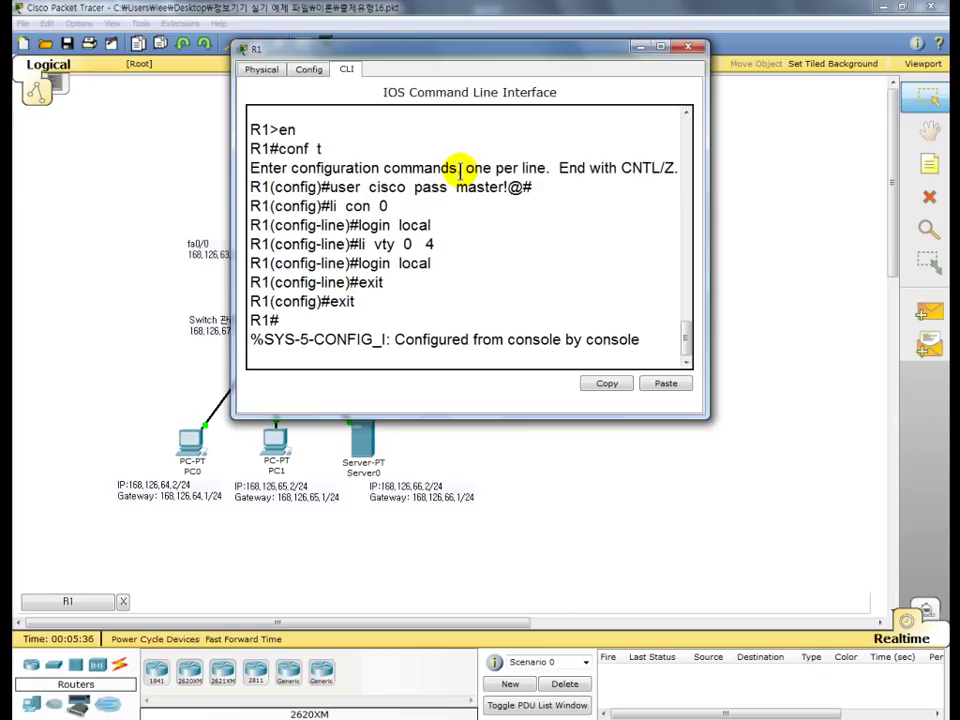
text(exit)
key(Return)
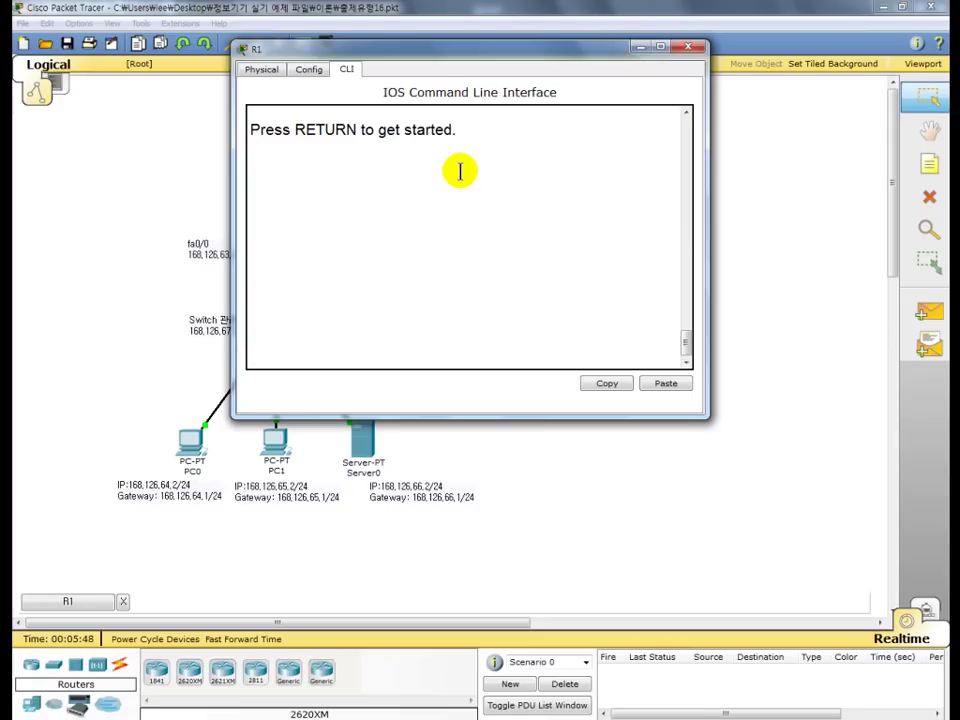
- Log back in with the local username and password, reaching the R1> prompt
key(Return)
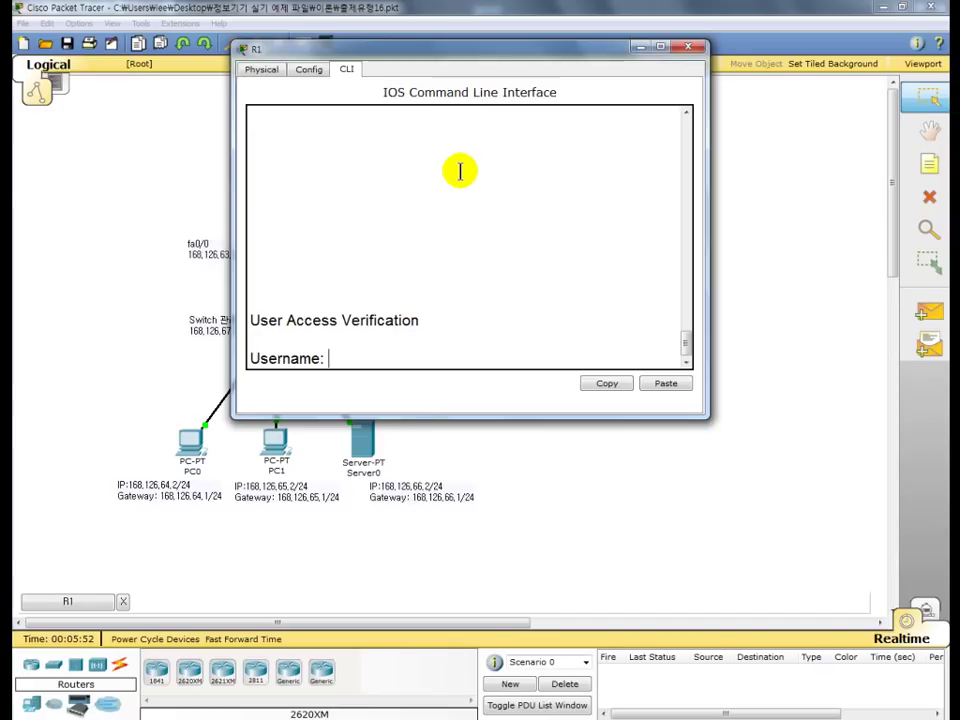
text(cisco)
key(Return)
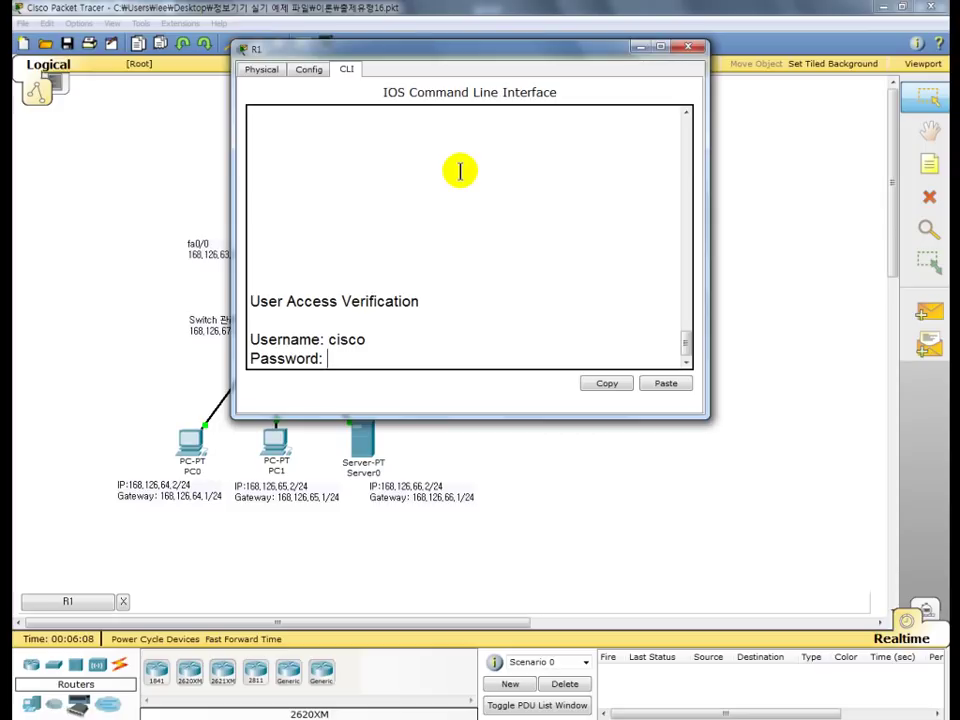
key(Return)
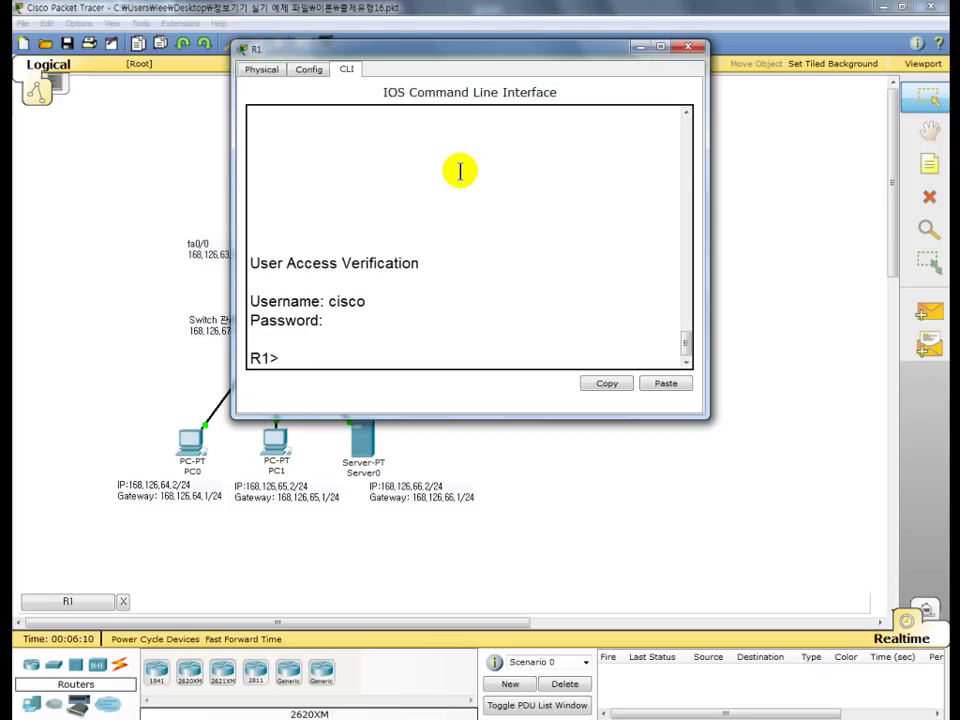
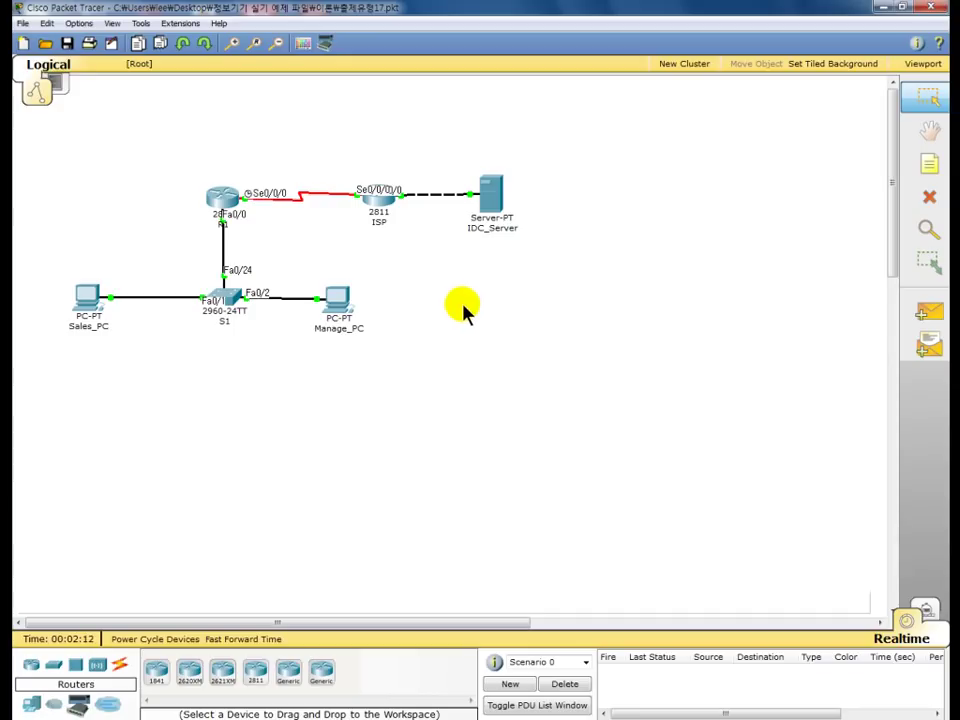
- Check IDC_Server's IP configuration and TFTP file list, then close its window
click(492, 206)
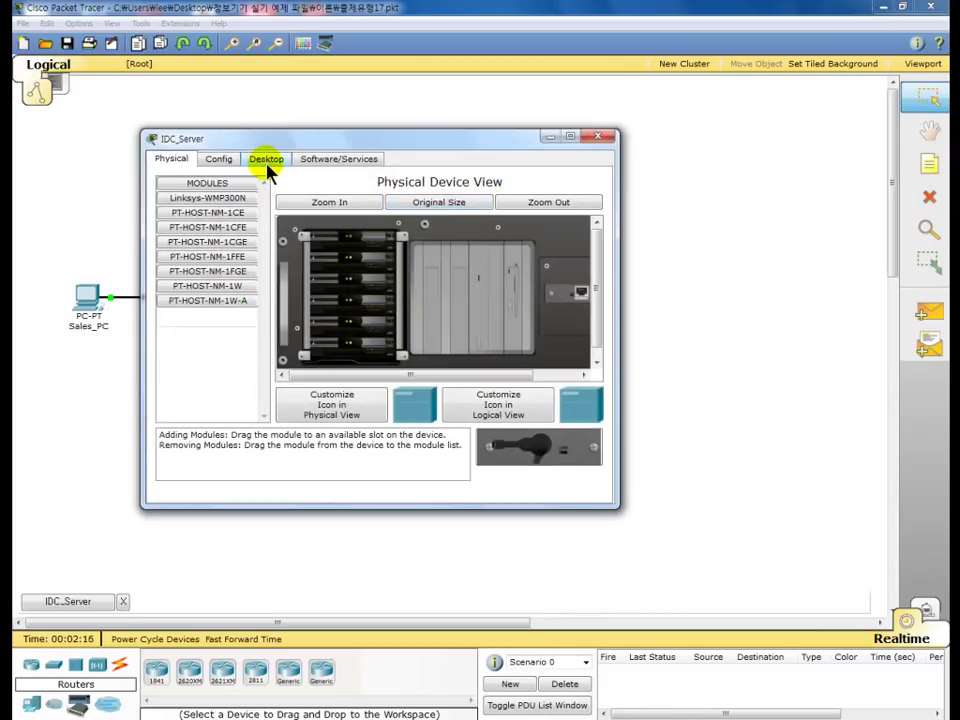
click(269, 165)
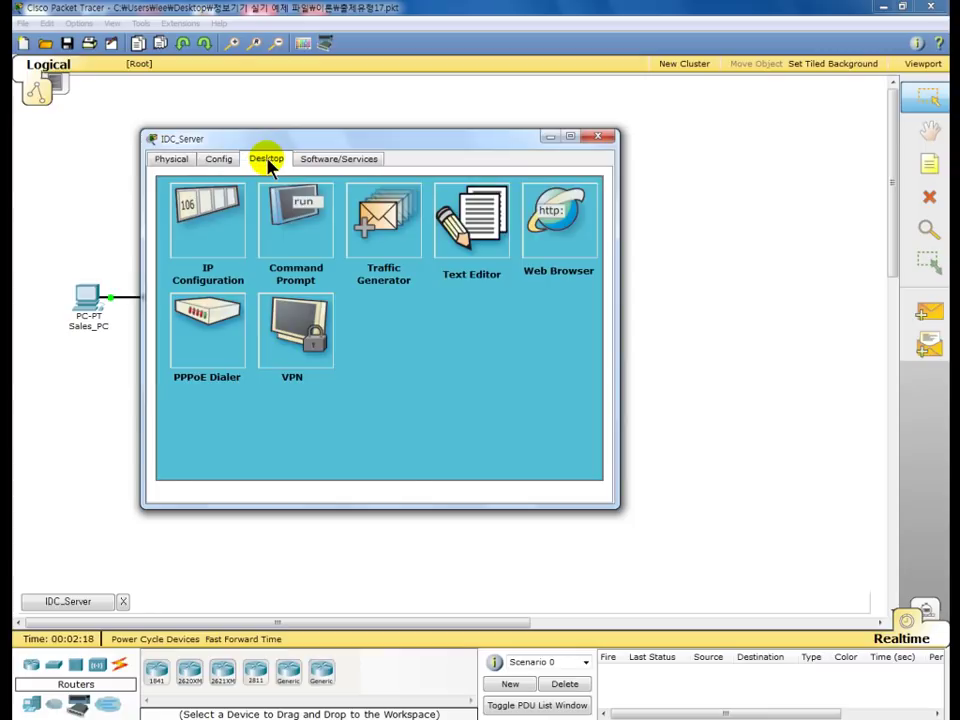
click(208, 223)
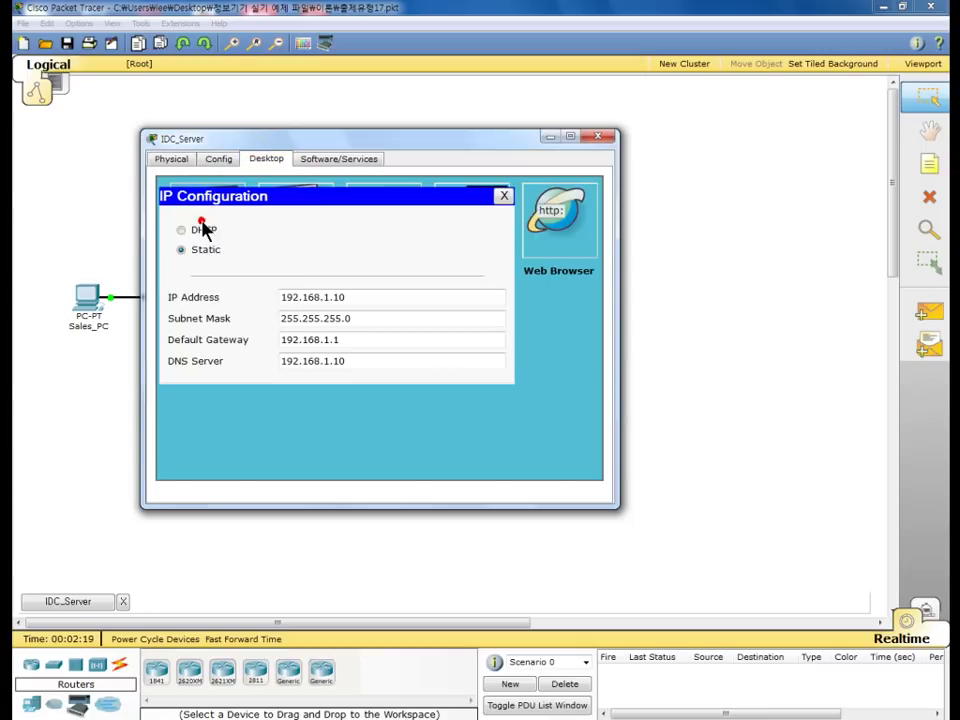
double_click(349, 298)
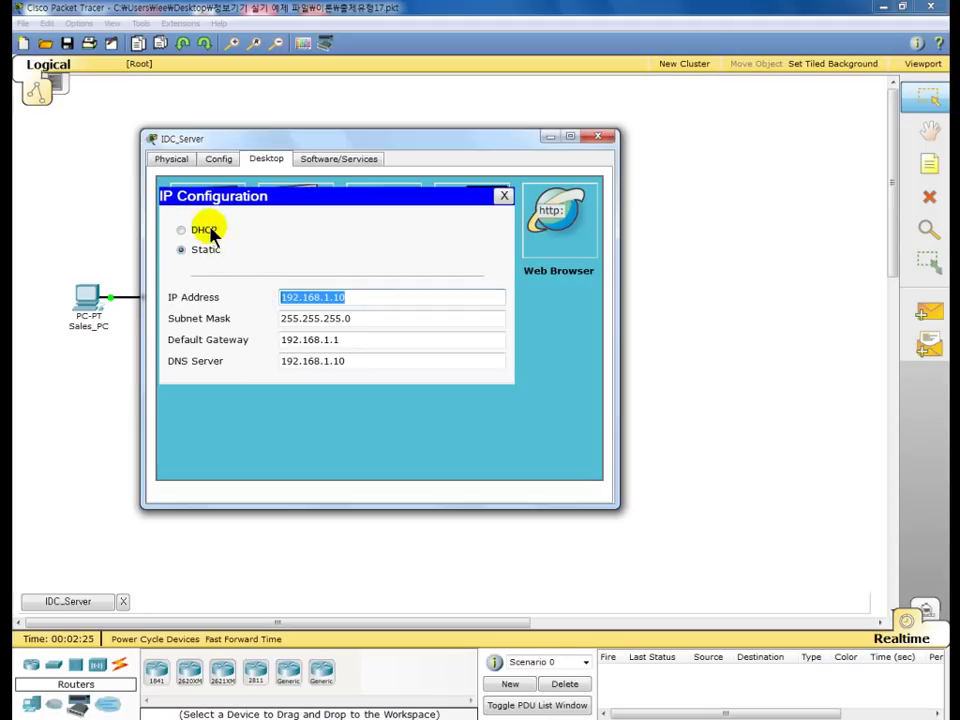
click(221, 161)
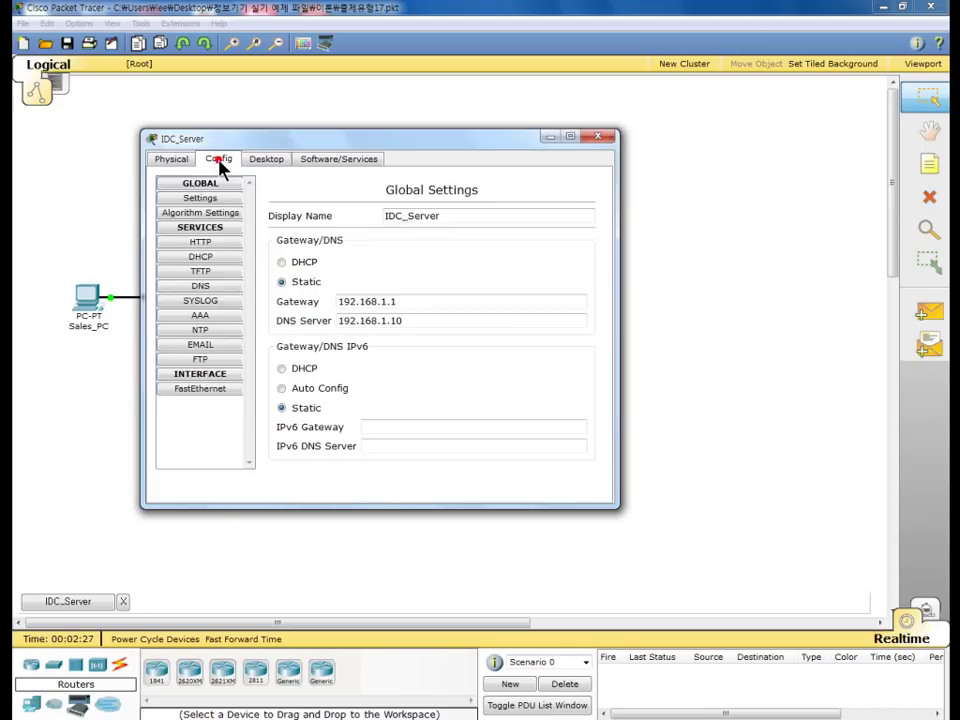
click(201, 272)
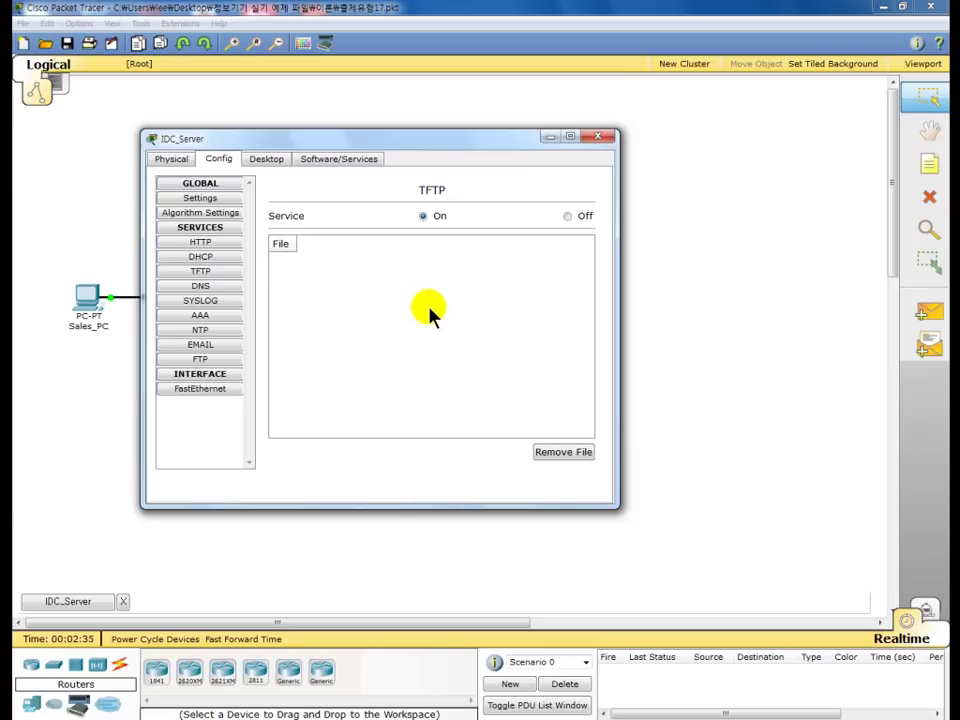
click(600, 140)
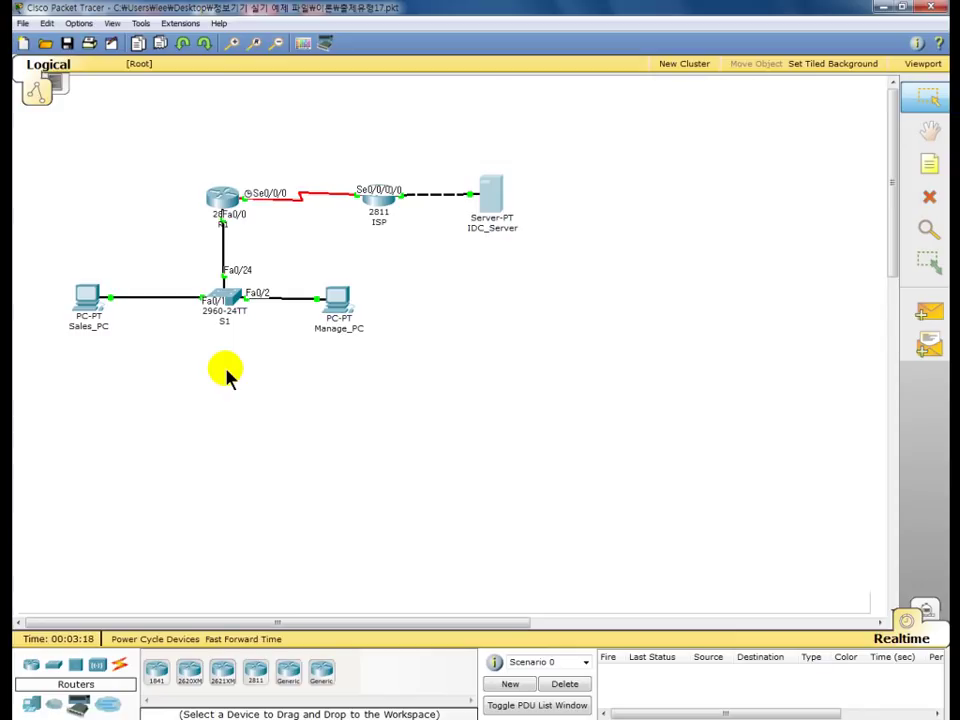
- Log in to R1's console with the username and password, then enter privileged mode with 'en'
click(218, 197)
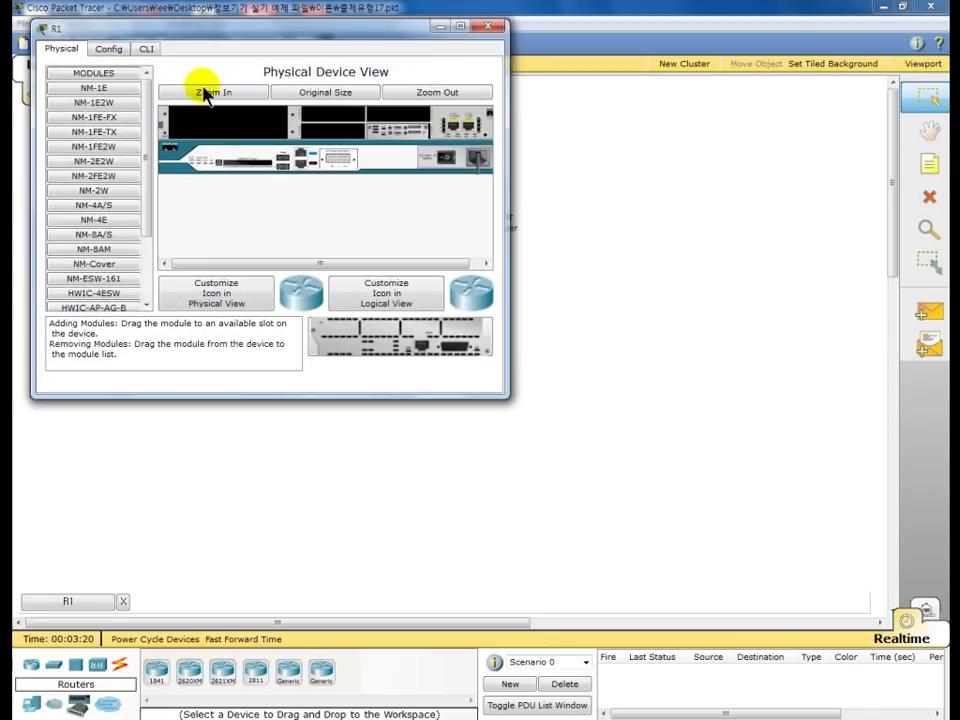
drag(196, 32, 316, 32)
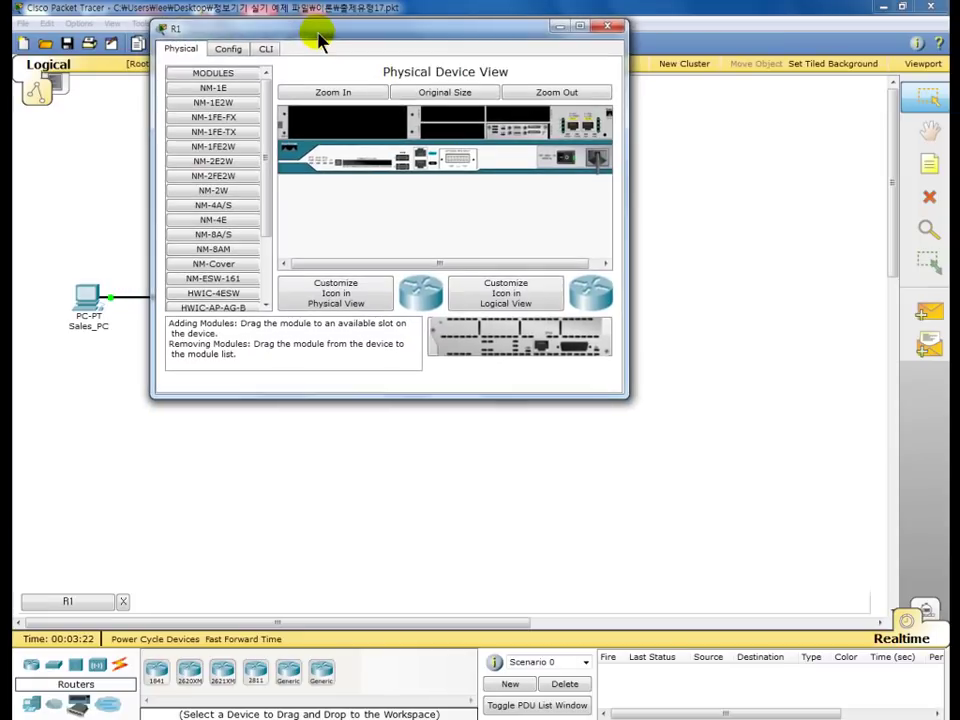
click(266, 50)
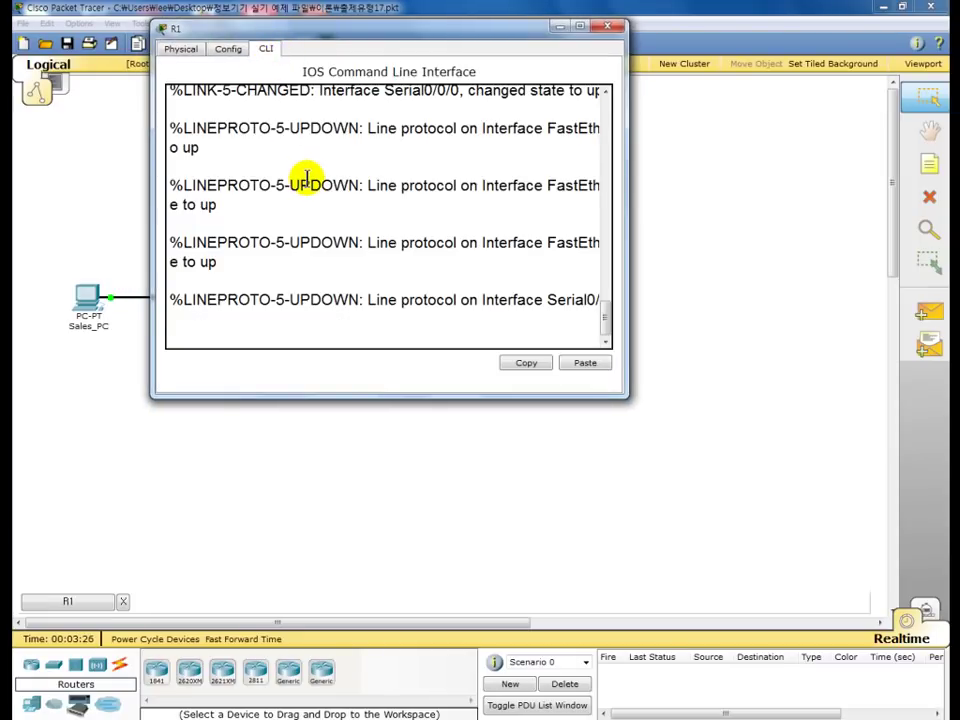
key(Return)
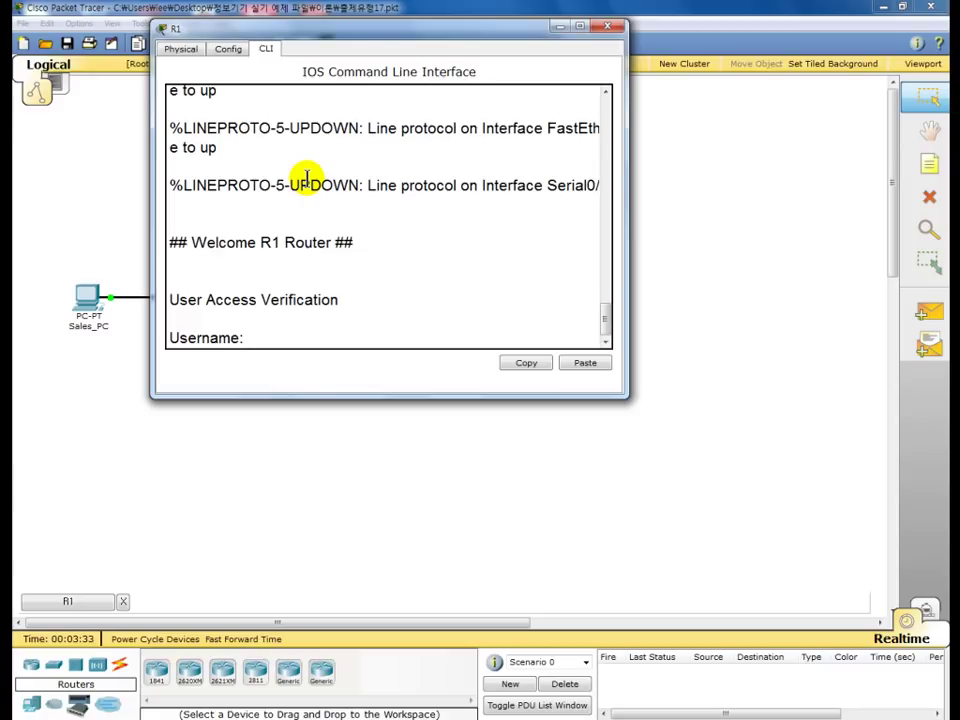
text(master)
key(Return)
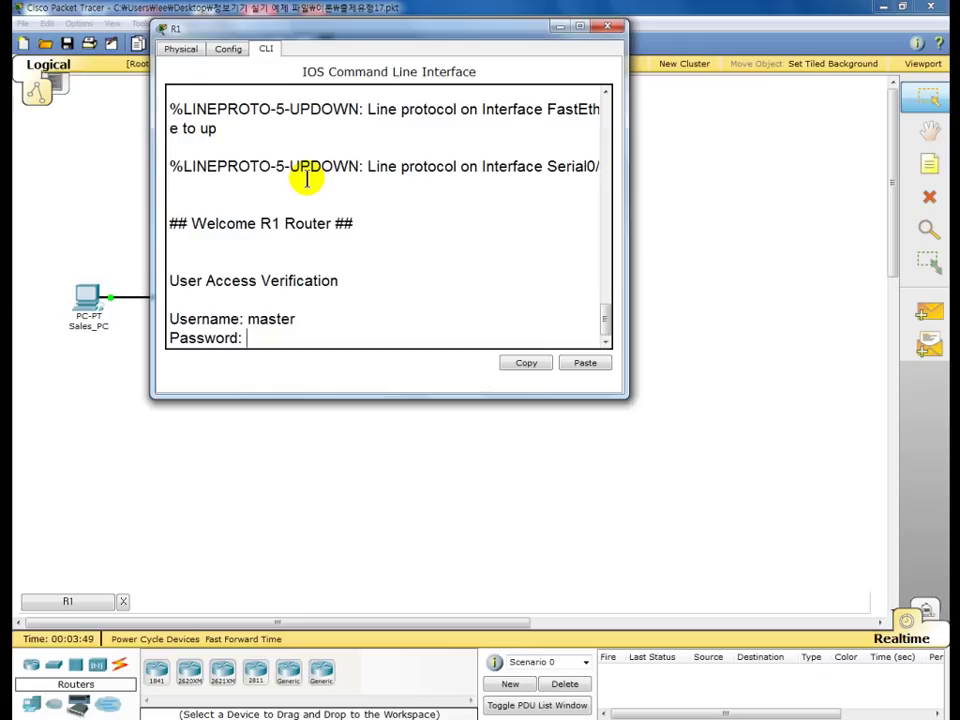
key(Return)
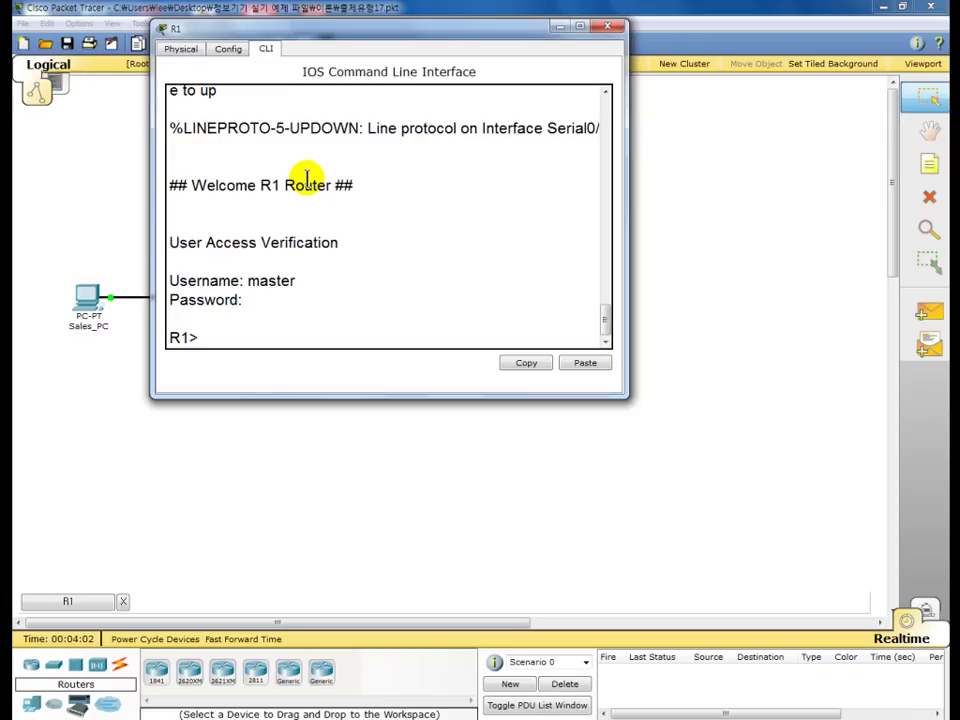
text(en)
key(Return)
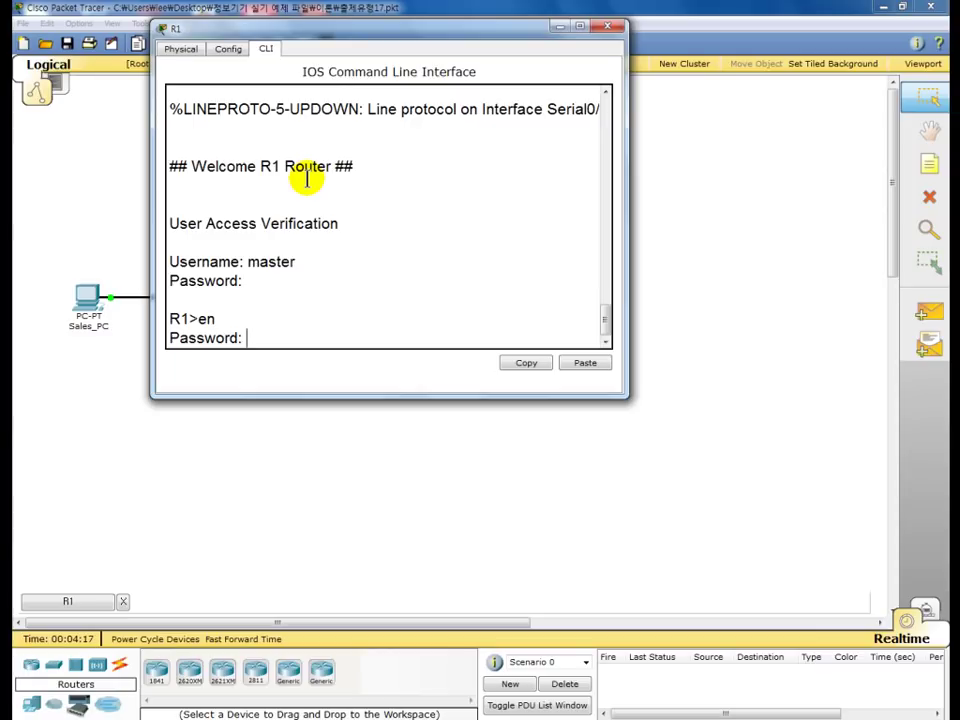
key(Return)
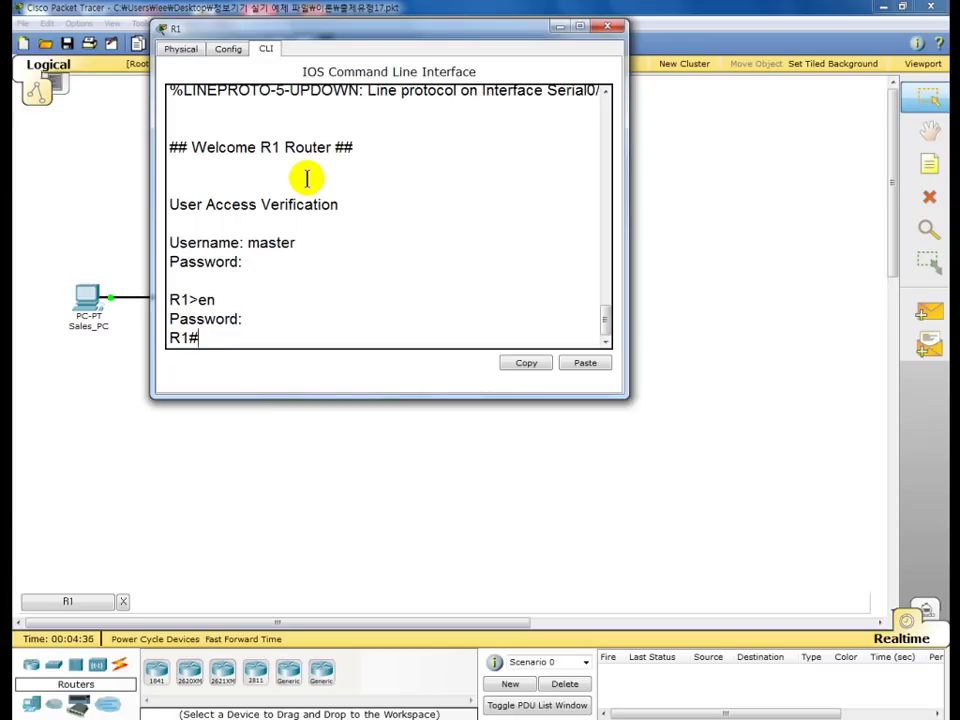
- List R1's flash contents with 'sho flas'
text(sh)
text(ow)
key(BackSpace)
key(BackSpace)
text(flash)
key(BackSpace)
key(BackSpace)
key(BackSpace)
key(Return)
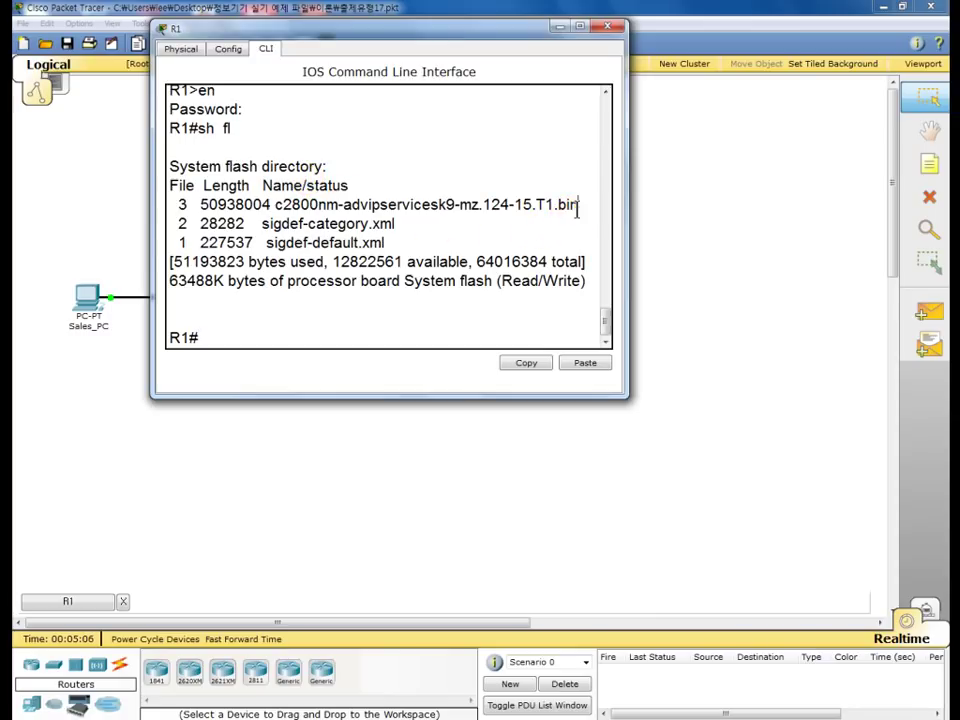
- Copy the c2800nm-advipservicesk9-mz.124-15.T1.bin filename from the flash listing
drag(578, 207, 276, 207)
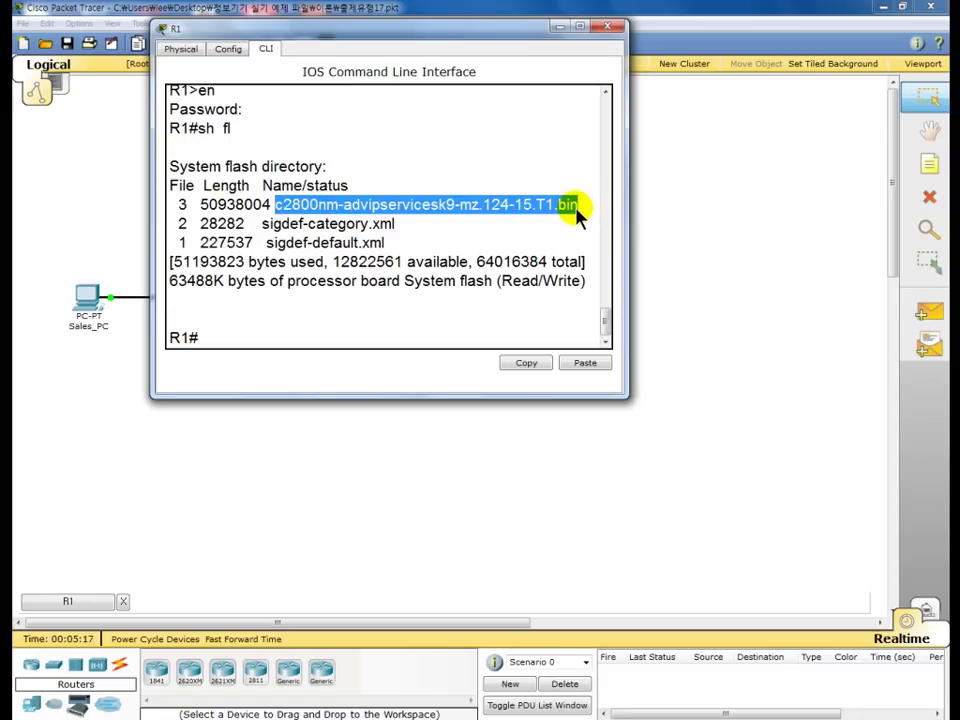
right_click(413, 211)
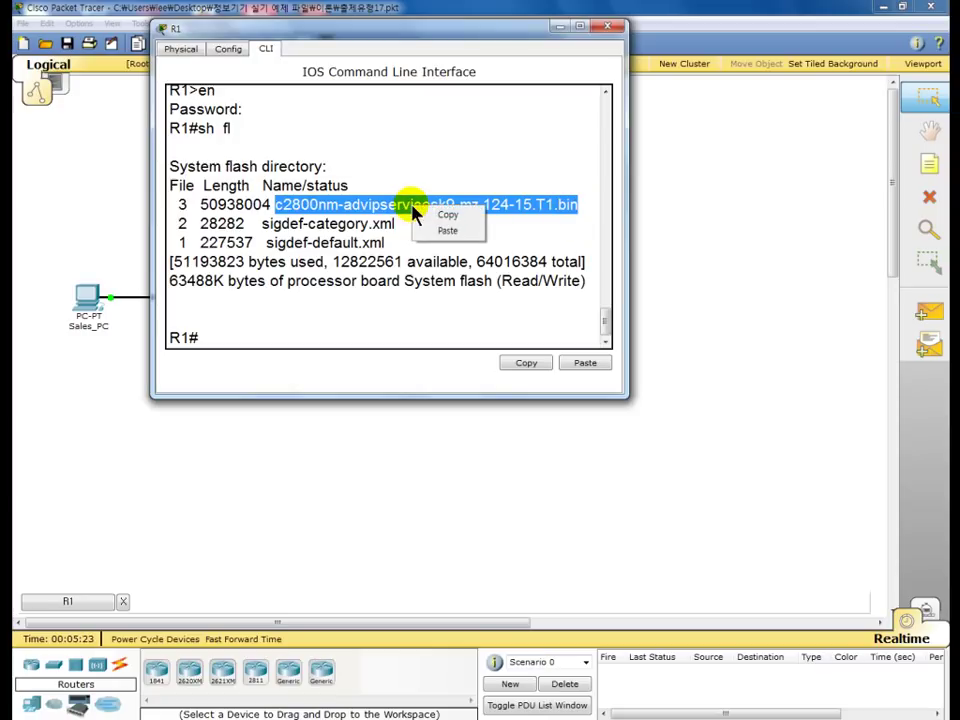
click(446, 215)
- Type 'copy fl tf' at the R1# prompt
click(222, 342)
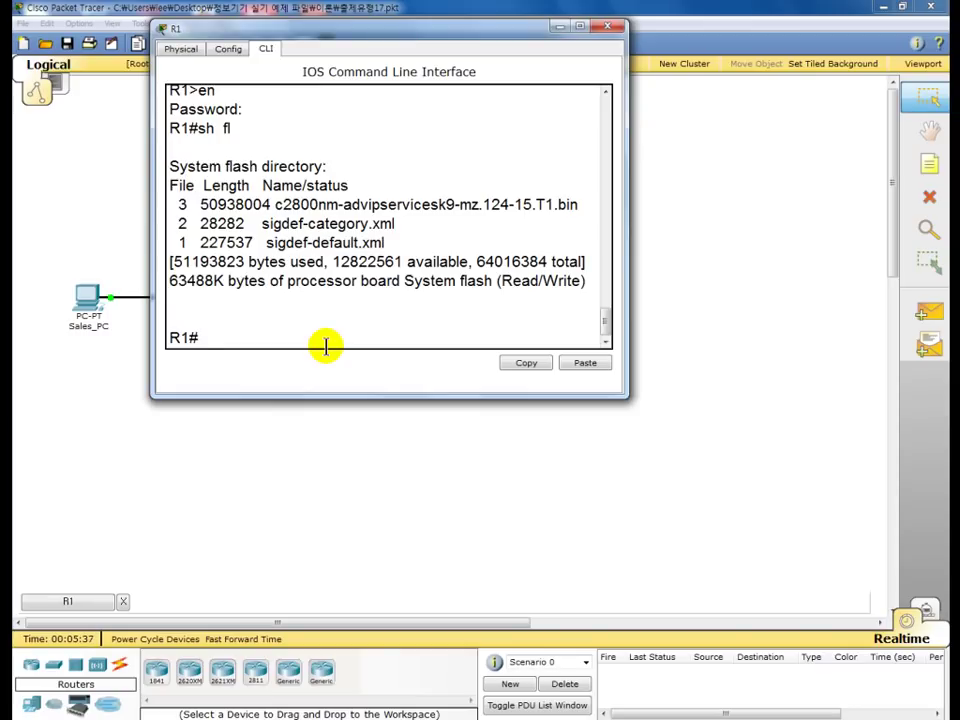
text(copy fl tf)
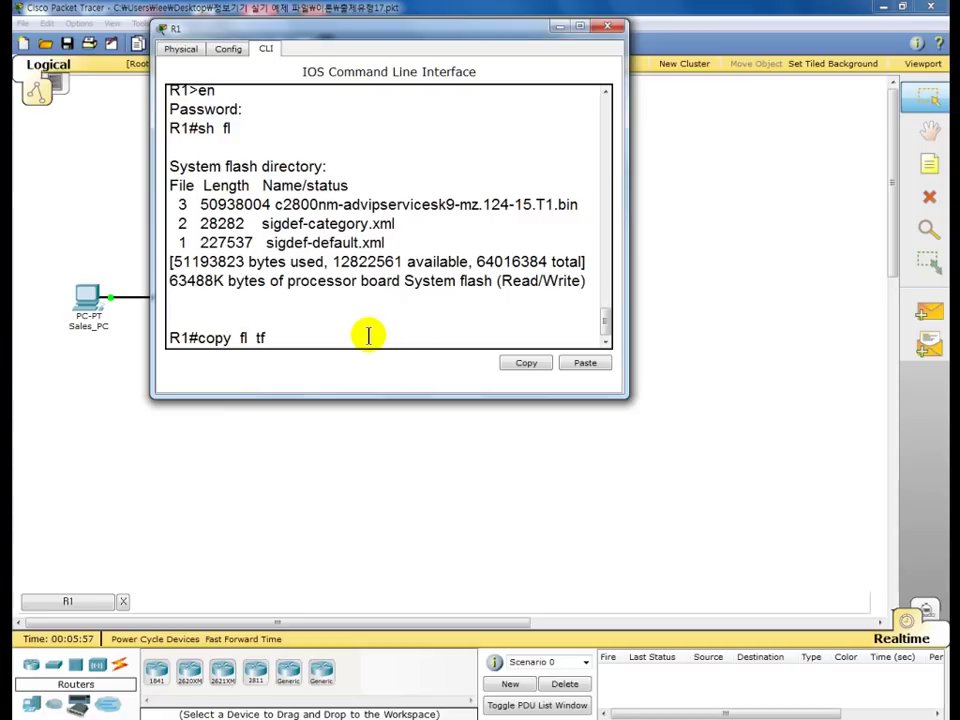
- Run the flash-to-TFTP copy and paste the IOS image filename as the source
key(Return)
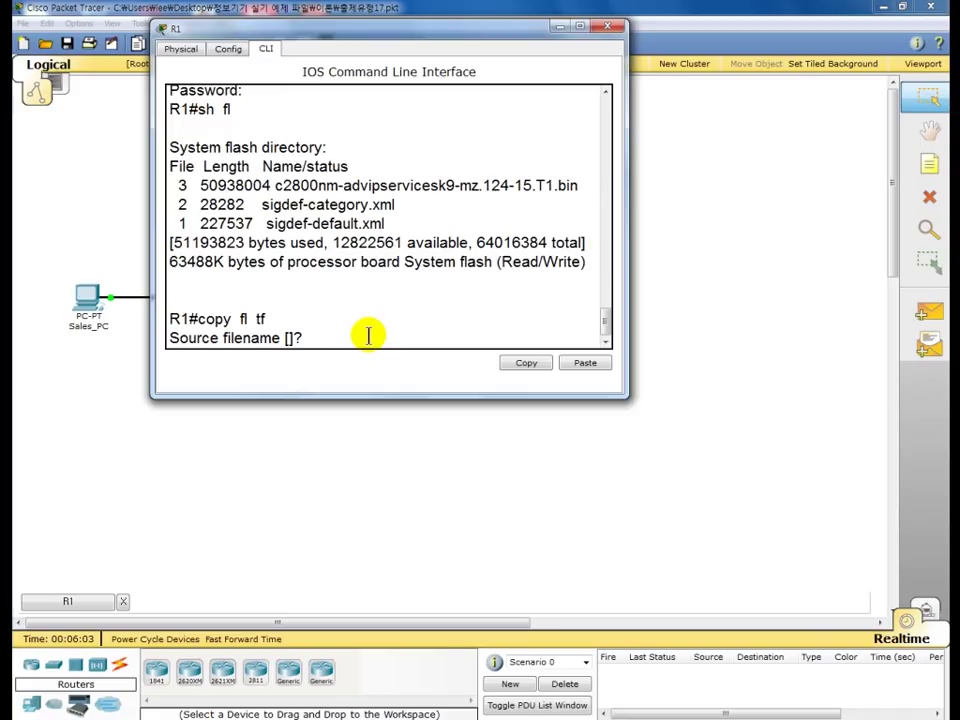
right_click(308, 337)
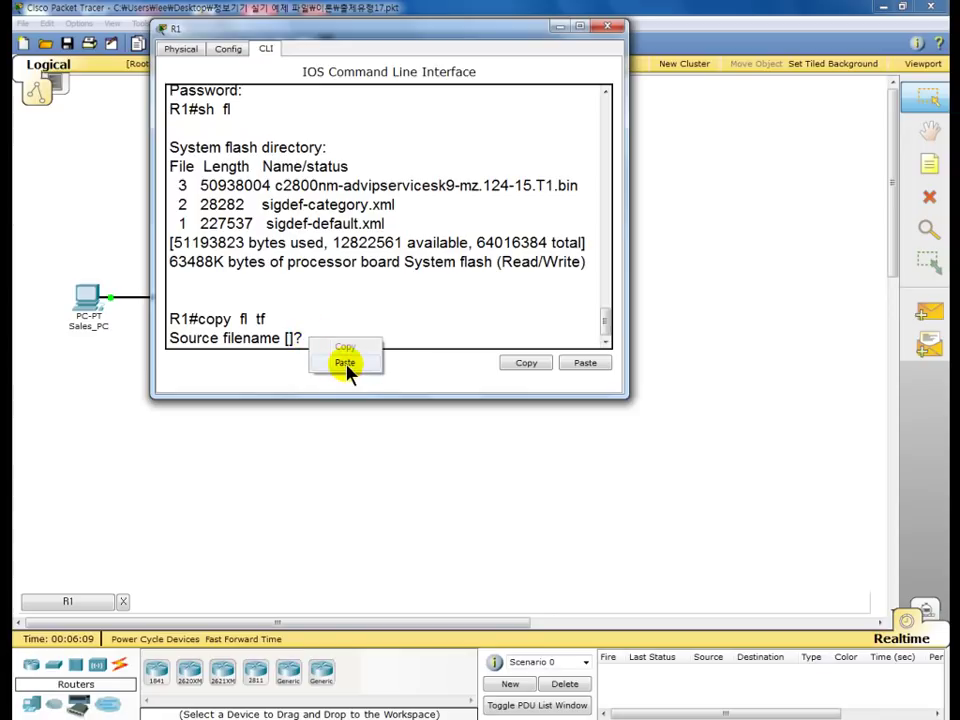
click(346, 364)
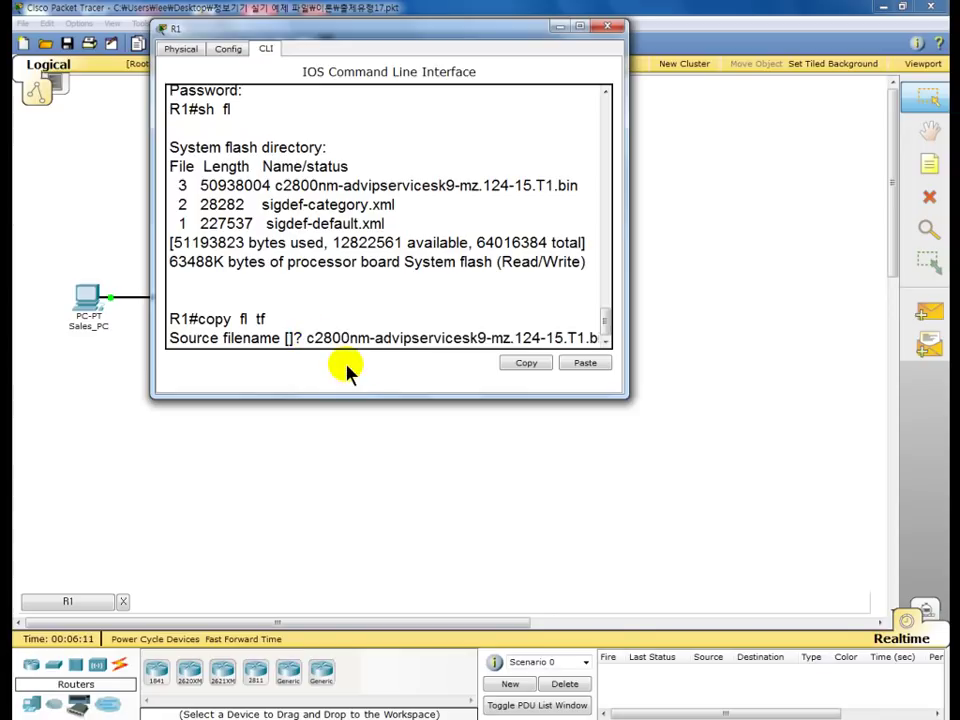
drag(628, 251, 684, 251)
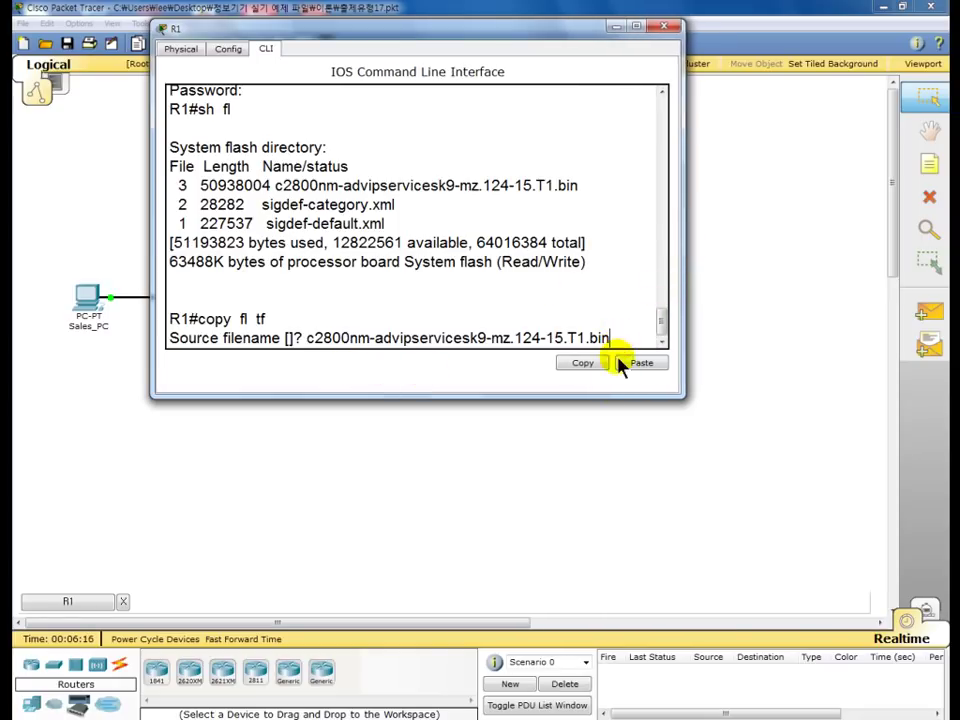
key(Return)
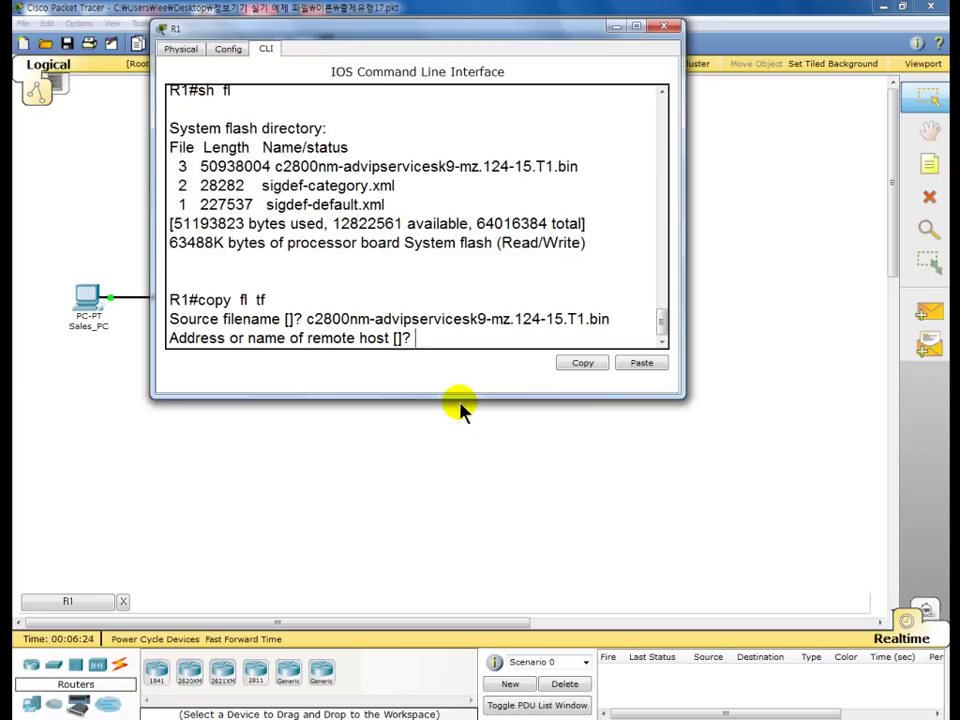
- Send the image to remote host 192.168.1.10 with the default destination name, confirming it finishes OK
text(192)
text(.168.1.10)
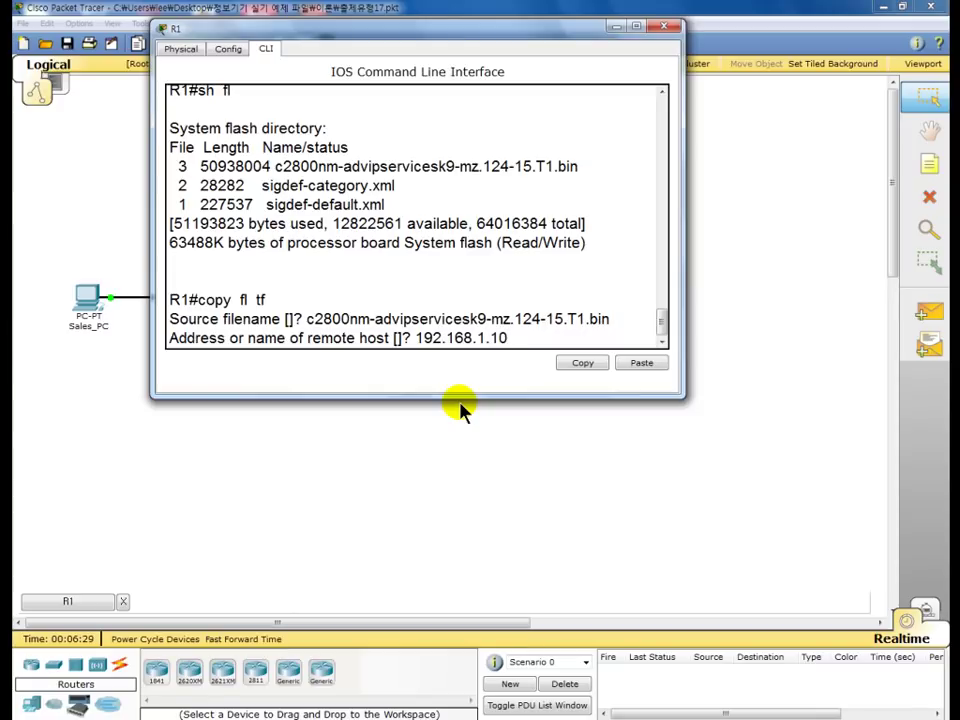
key(Return)
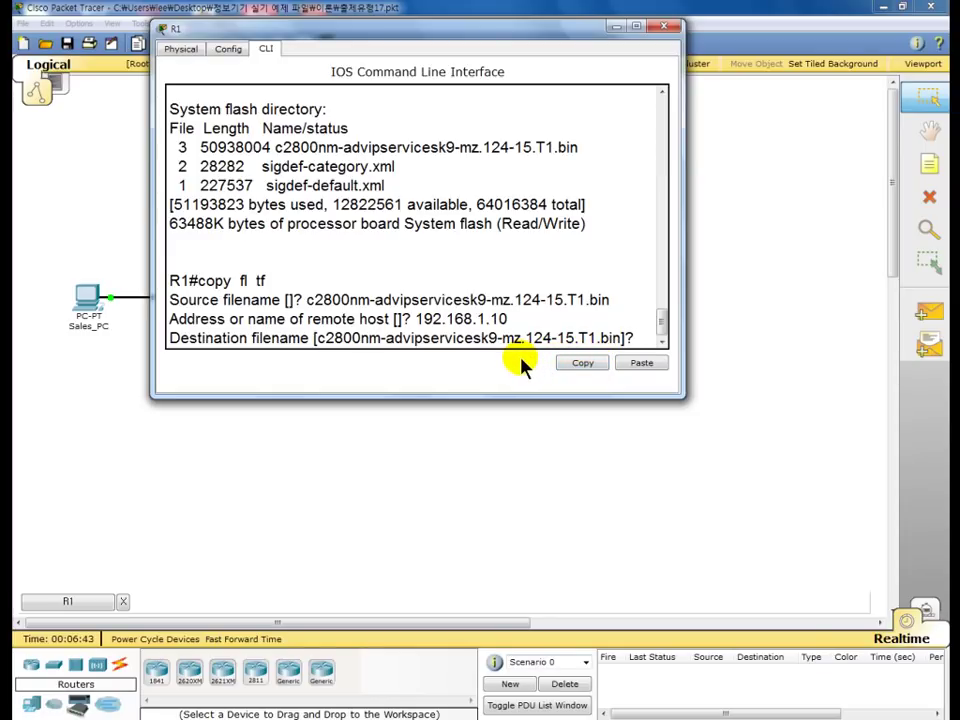
key(Return)
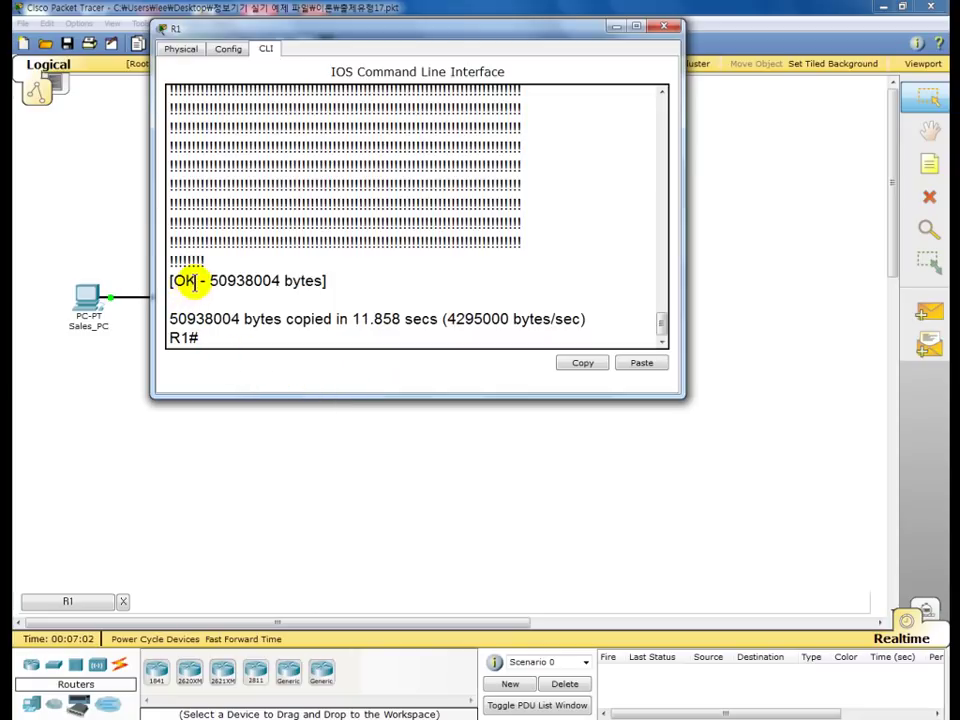
double_click(182, 281)
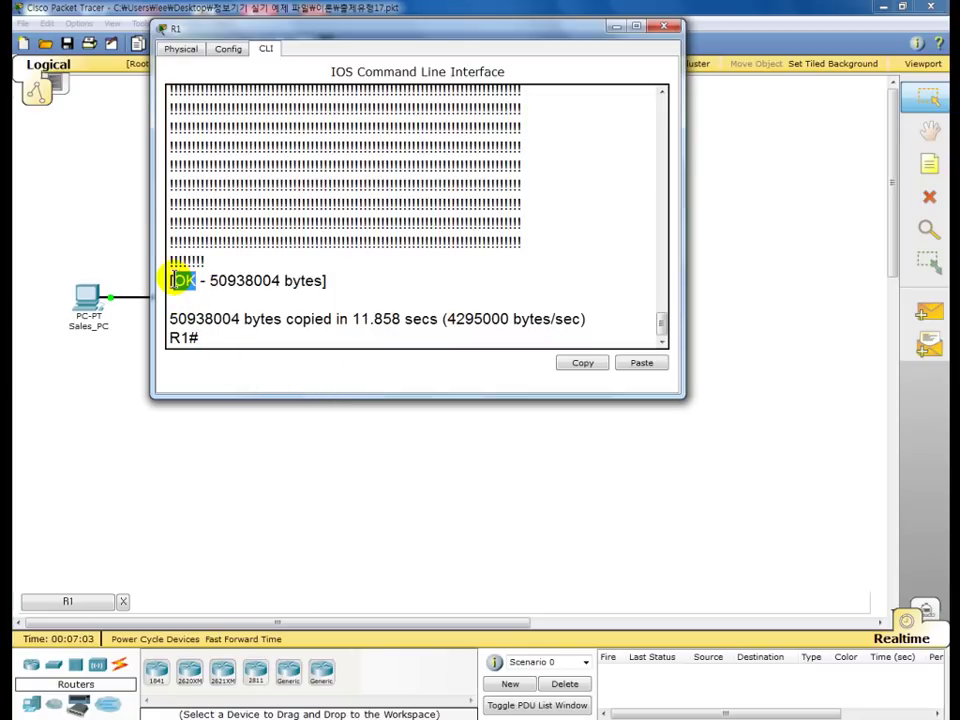
click(216, 339)
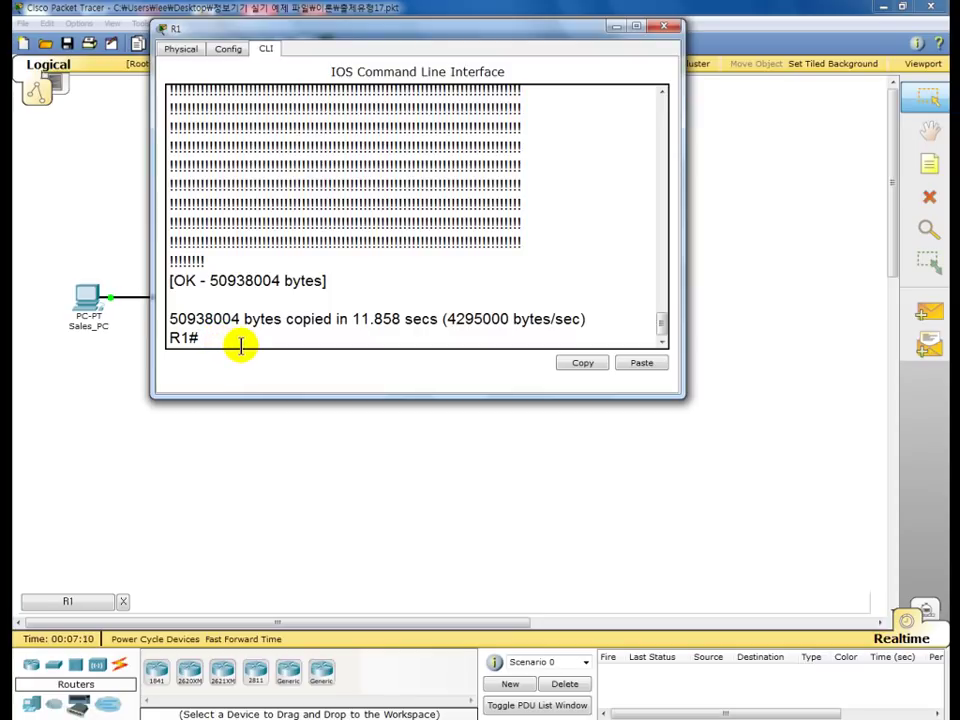
drag(399, 28, 462, 135)
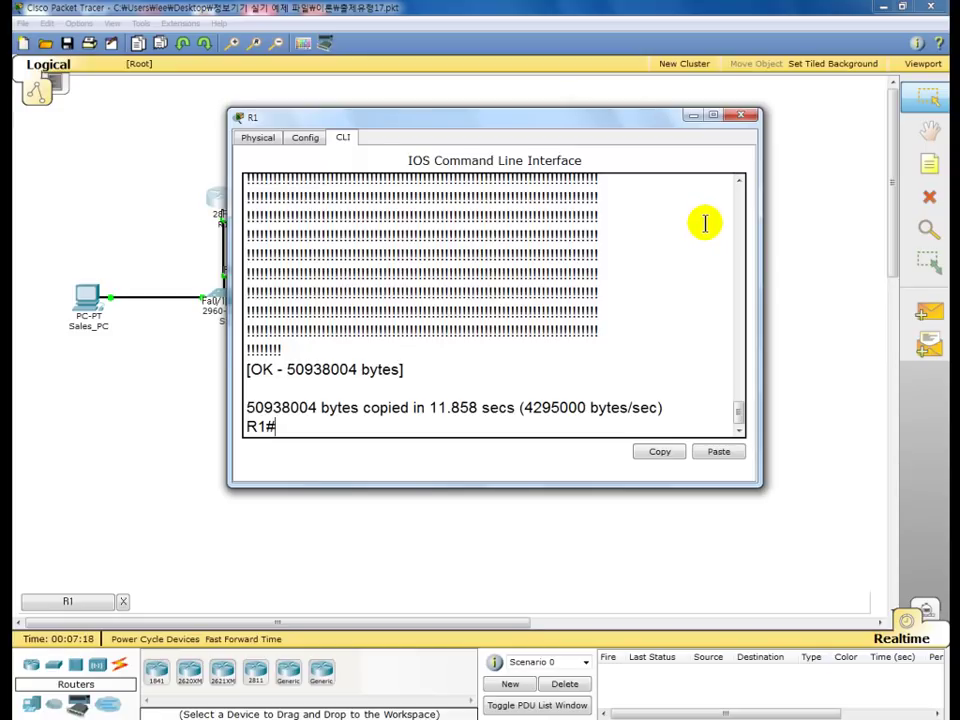
- Close R1 and confirm c2800nm-advipservicesk9-mz.124-15.T1.bin appears in IDC_Server's TFTP file list
click(740, 116)
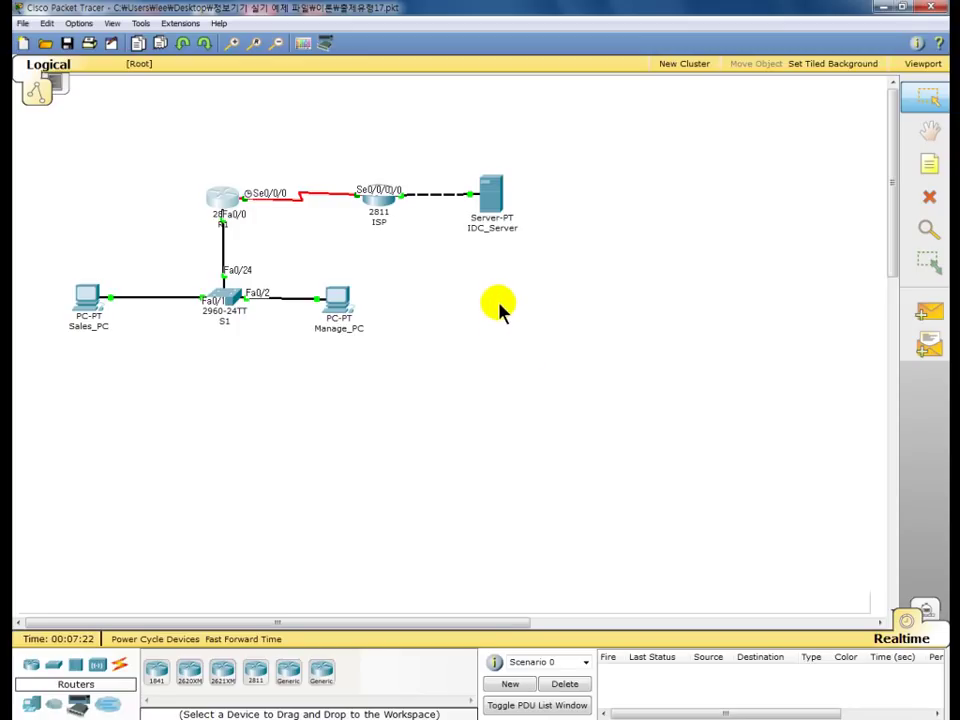
click(491, 201)
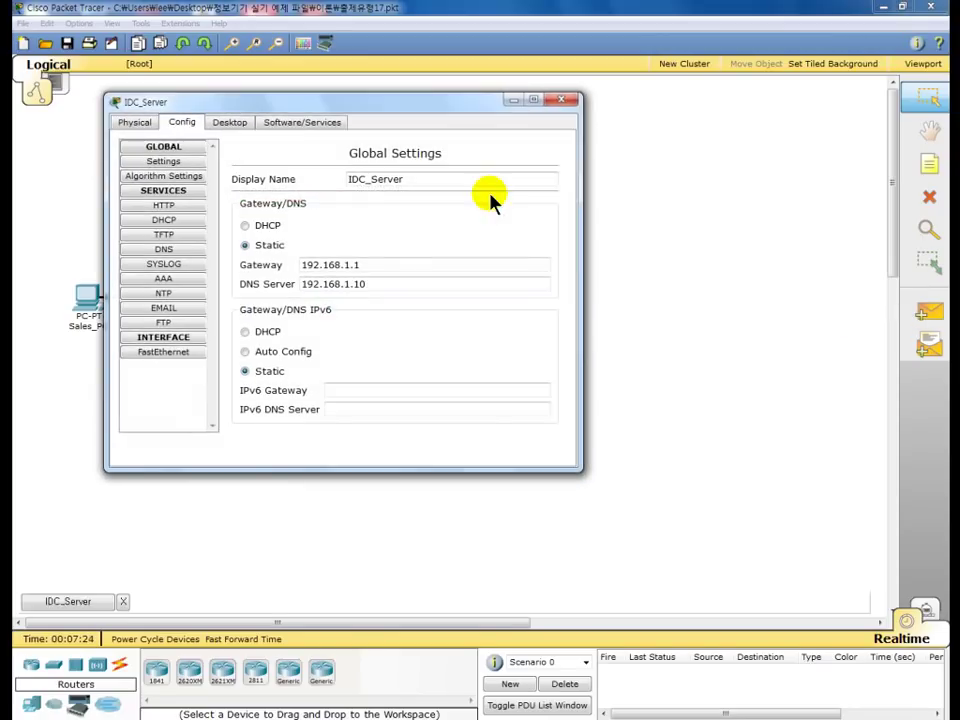
drag(390, 102, 510, 73)
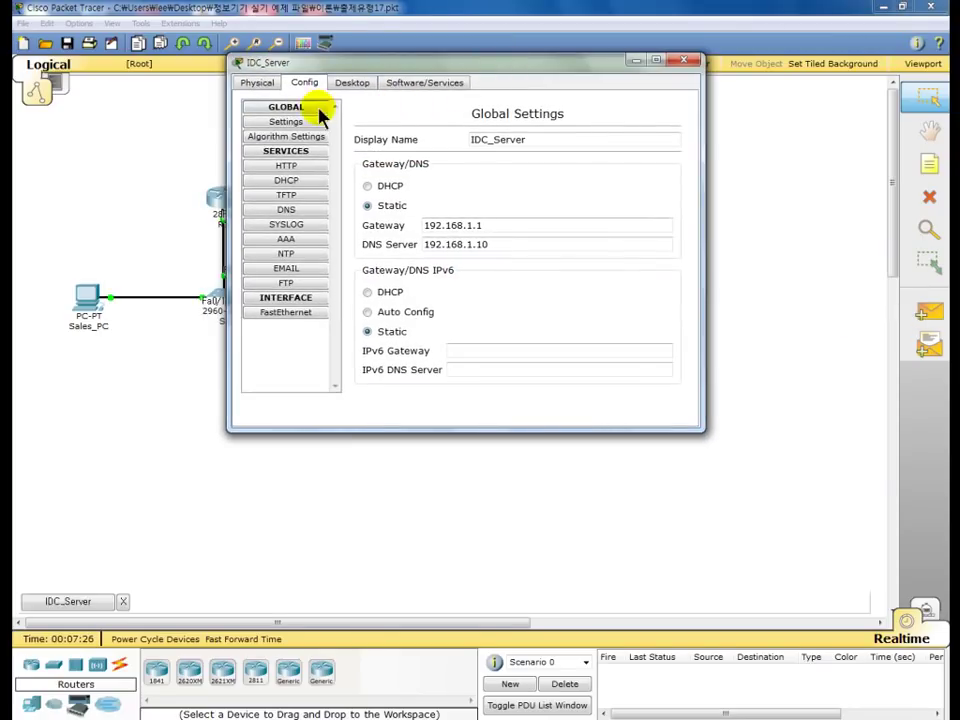
click(289, 197)
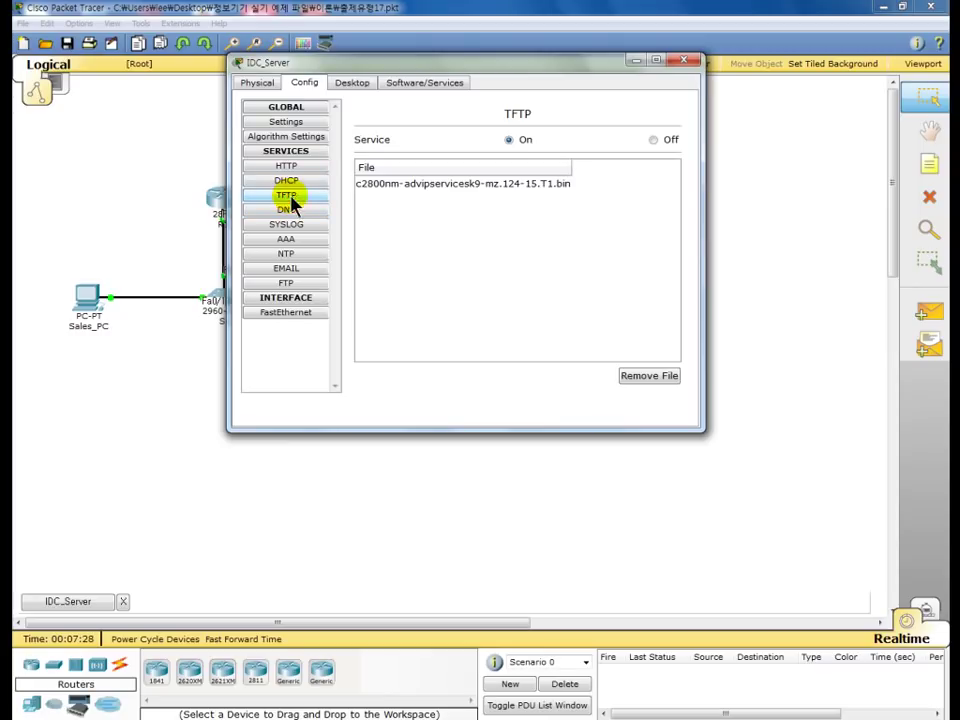
click(468, 187)
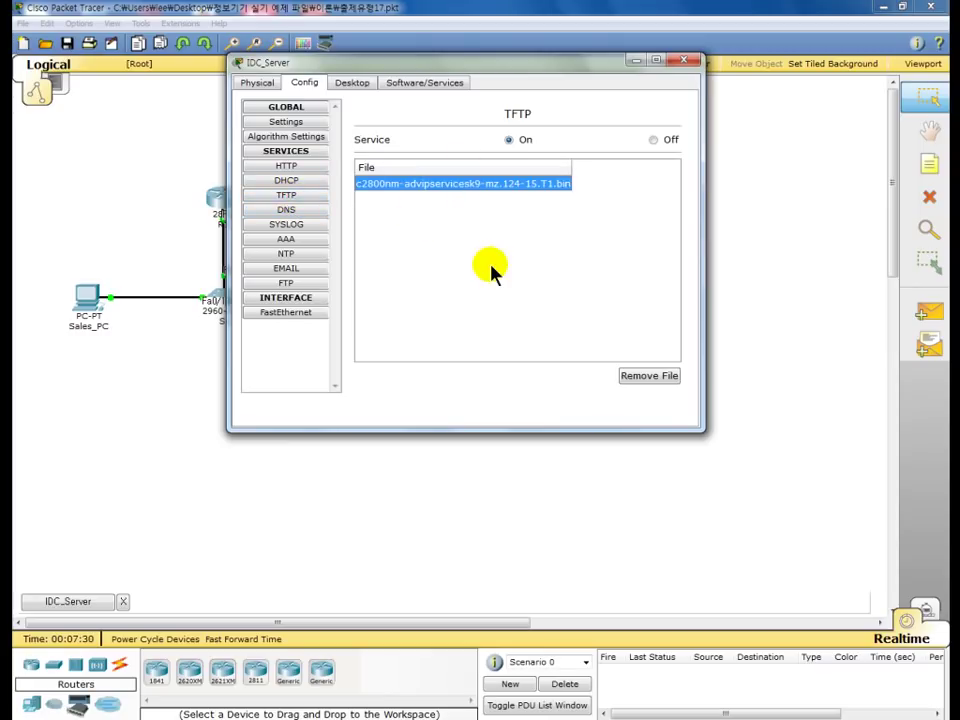